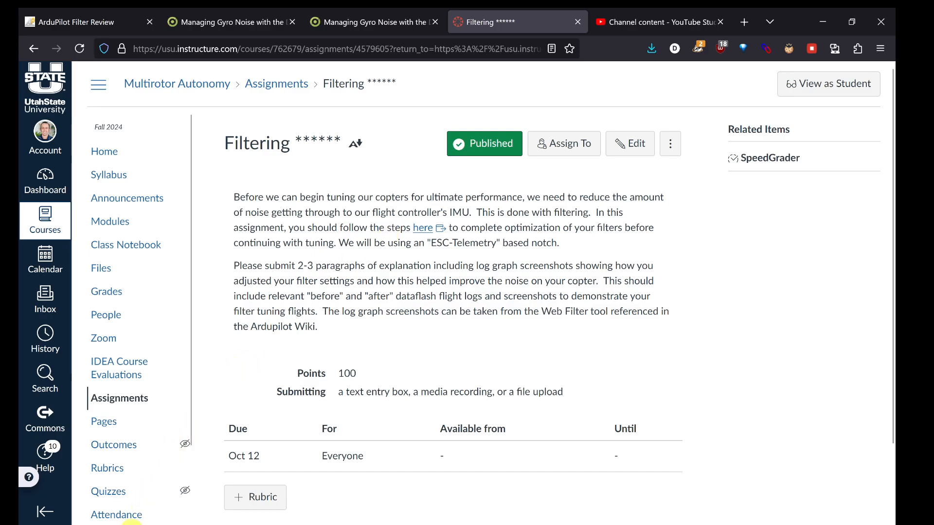
# Switch to the Filtering Setup flowthrough document in Word to review its outline, and return to the Filtering assignment in the browser
pyautogui.moveTo(130, 524)
pyautogui.click(221, 475)
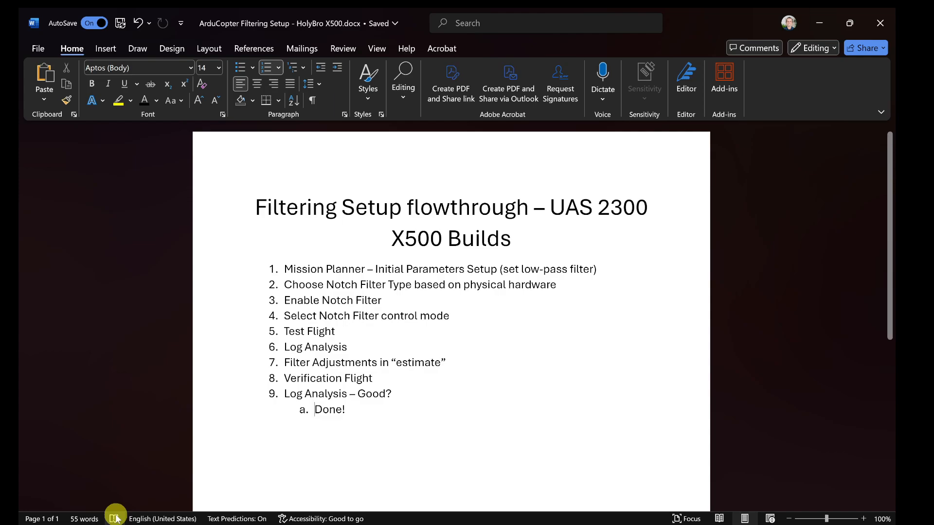
pyautogui.moveTo(97, 524)
pyautogui.click(95, 467)
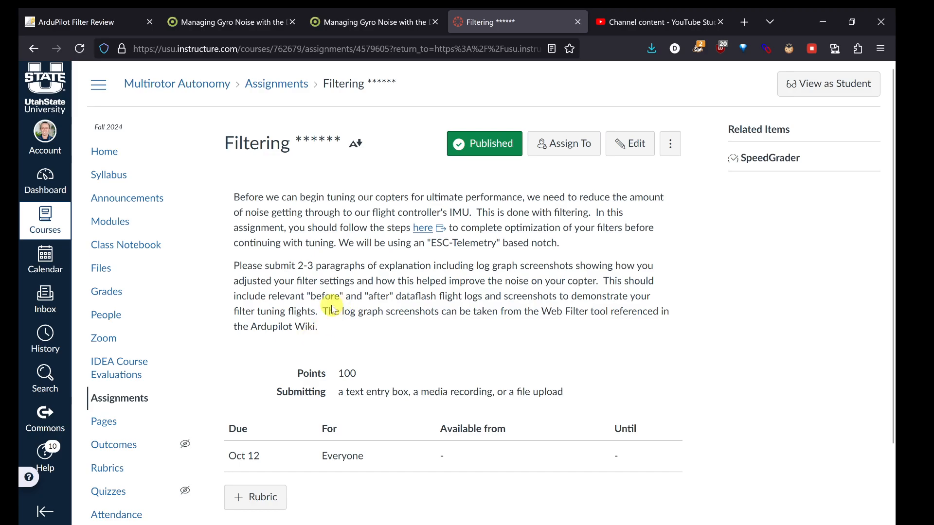
# Open the filter steps page linked in the Filtering assignment and close the two older duplicate Managing Gyro Noise pages
pyautogui.click(424, 231)
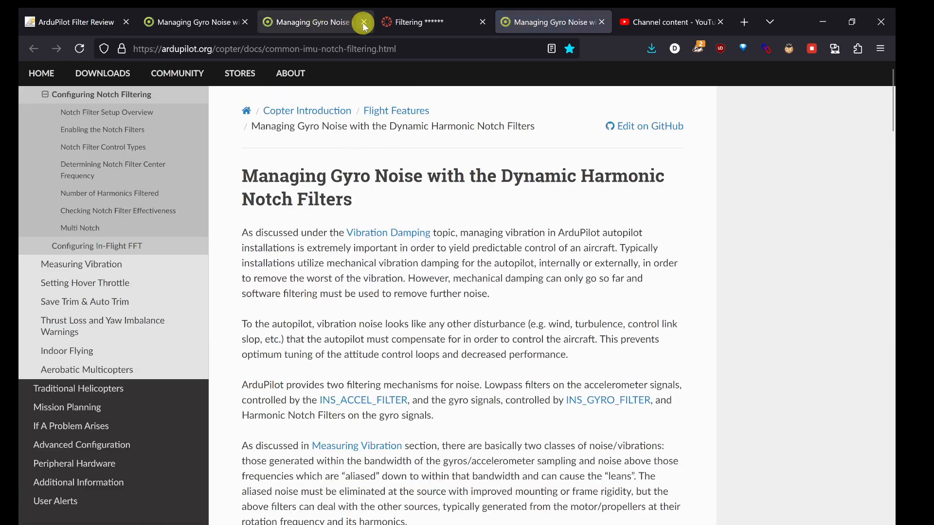
pyautogui.click(364, 22)
pyautogui.click(245, 22)
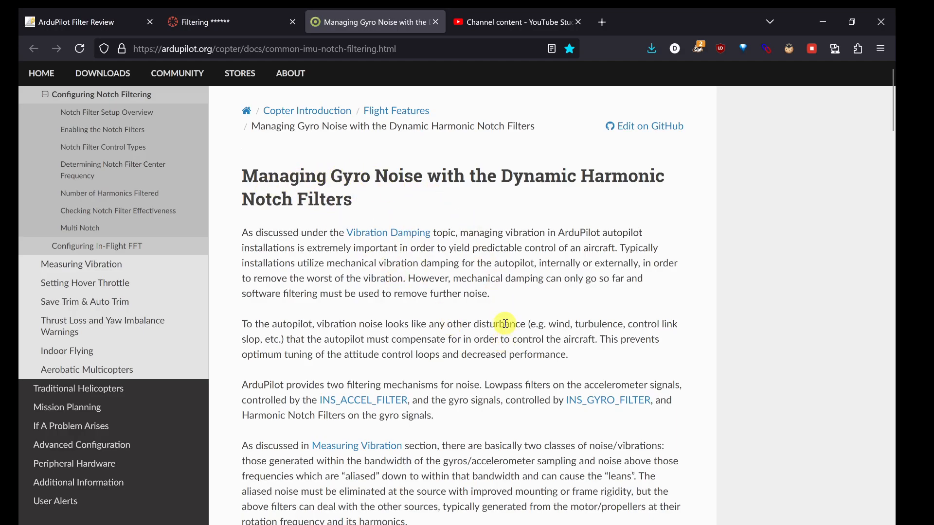
# Read the gyro noise introduction, highlighting the passages on vibration noise, mechanical damping, software filtering, lowpass filters and harmonic notch filters
pyautogui.scroll(-1, 505, 324)
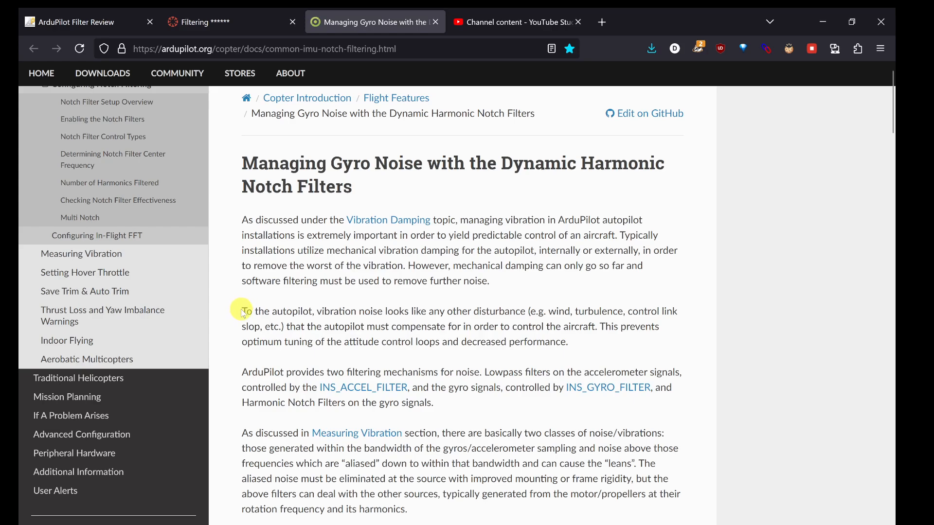
pyautogui.moveTo(243, 312); pyautogui.dragTo(527, 312)
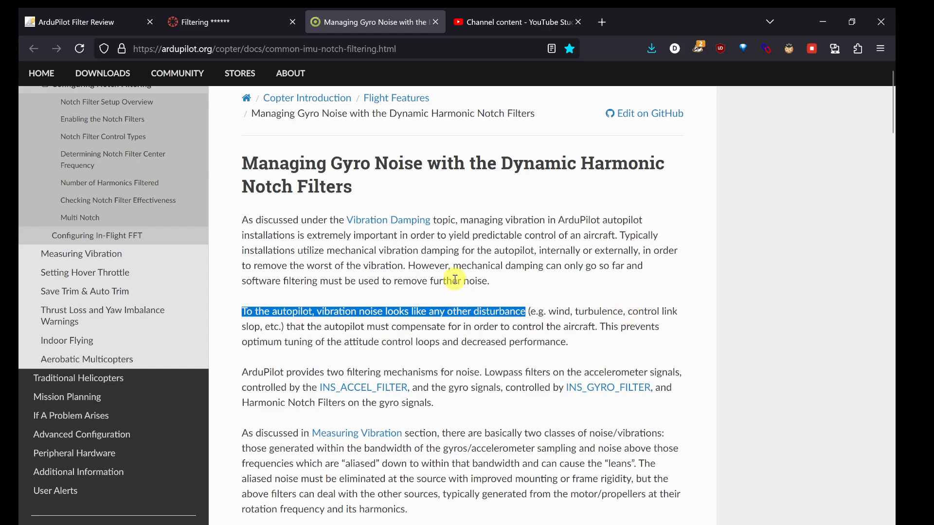
pyautogui.click(327, 251)
pyautogui.moveTo(327, 250); pyautogui.dragTo(460, 248)
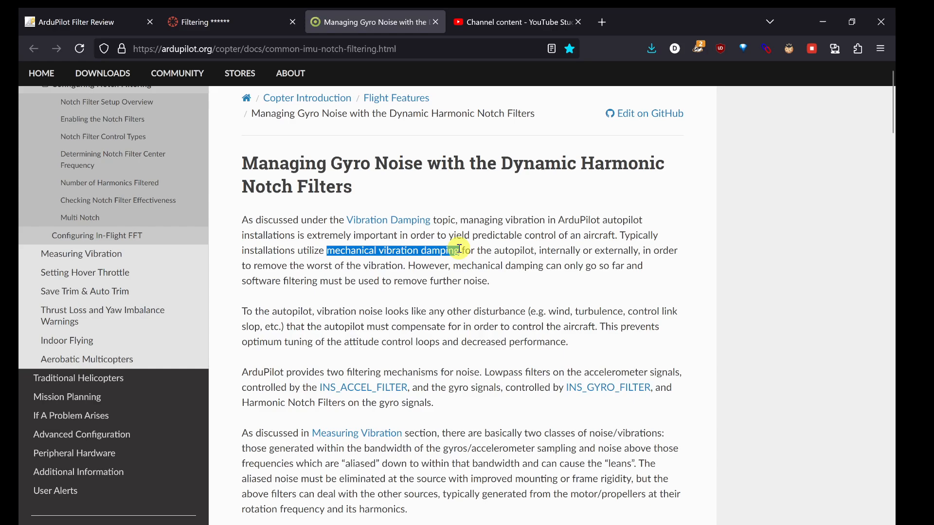
pyautogui.moveTo(242, 281); pyautogui.dragTo(342, 283)
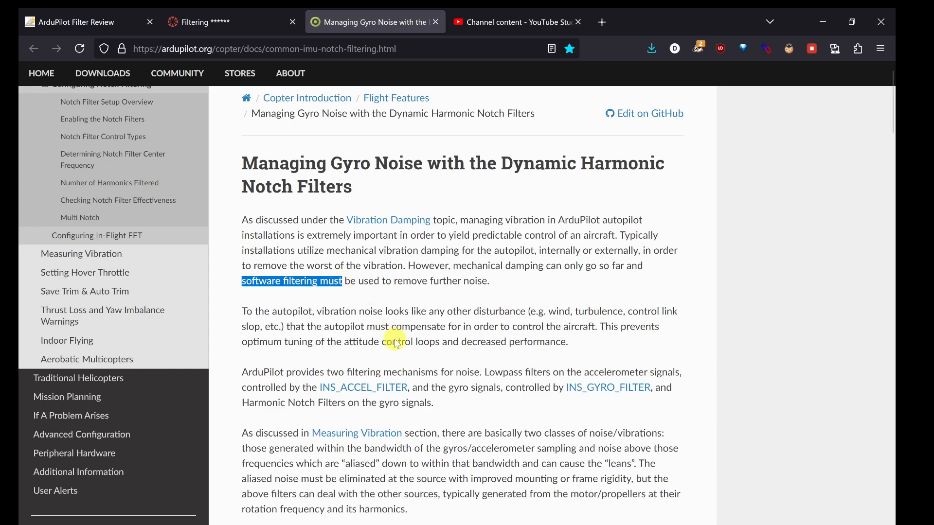
pyautogui.scroll(-2, 415, 361)
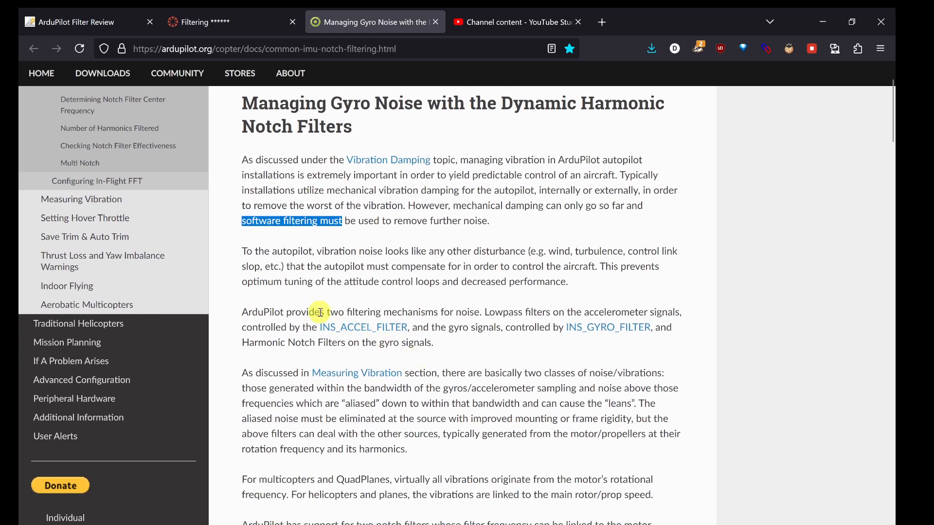
pyautogui.moveTo(320, 311); pyautogui.dragTo(545, 310)
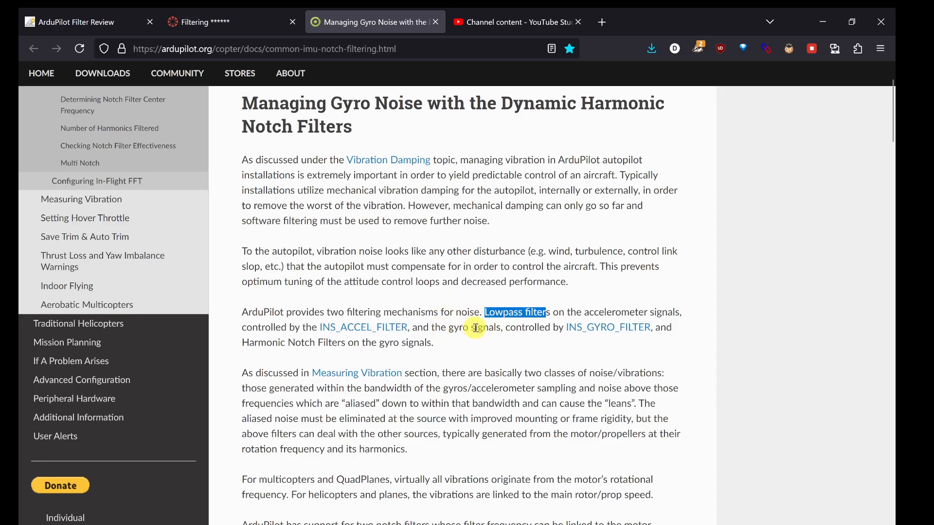
pyautogui.moveTo(244, 343); pyautogui.dragTo(430, 343)
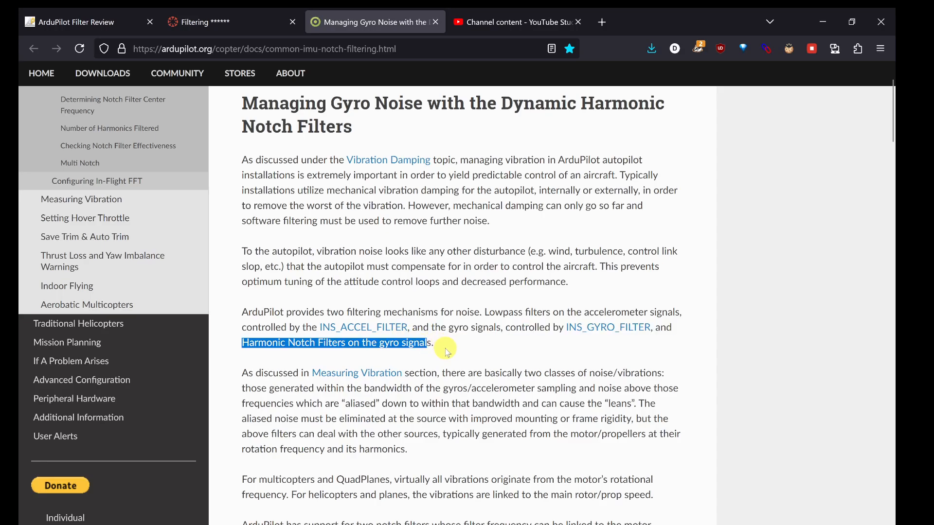
pyautogui.click(446, 351)
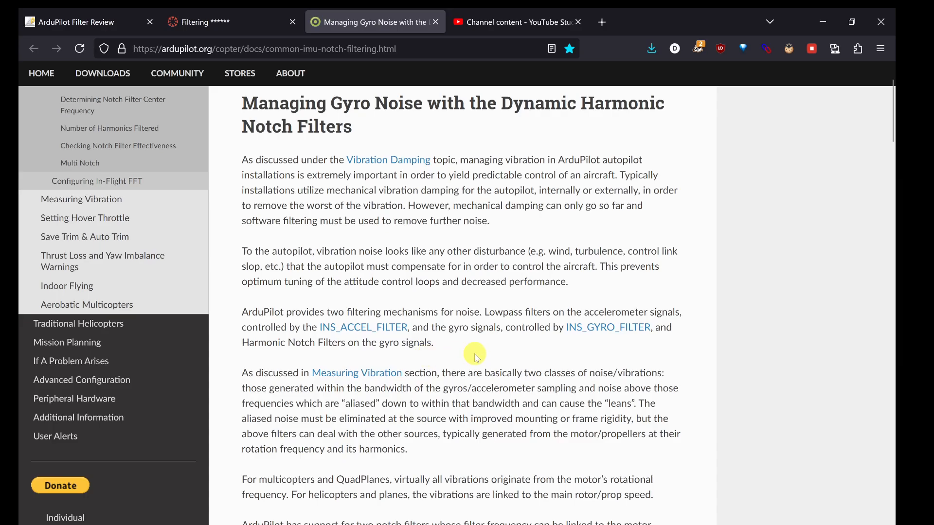
# Review the explanation of lowpass filter phase lag and the Notch Filter Setup Overview list on the wiki page
pyautogui.scroll(-3, 475, 354)
pyautogui.scroll(-4, 475, 354)
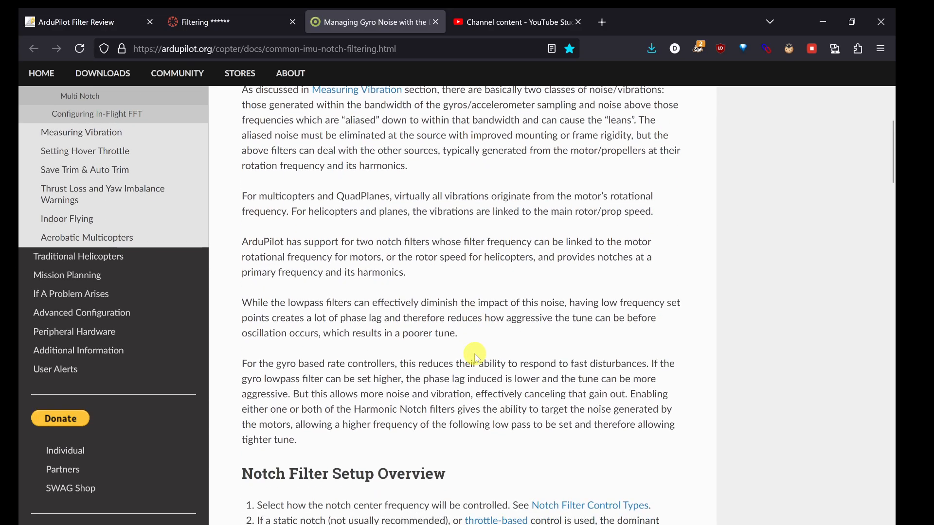
pyautogui.scroll(-2, 475, 357)
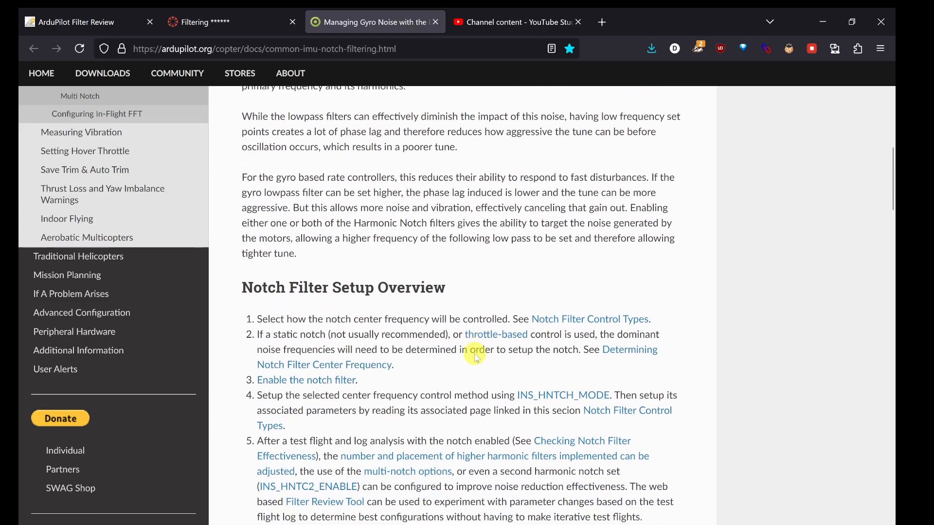
pyautogui.scroll(3, 475, 357)
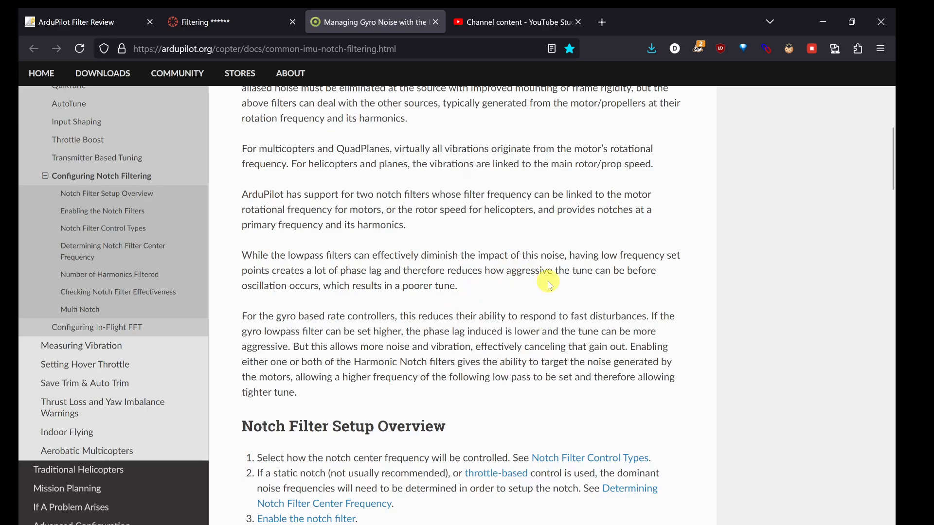
pyautogui.scroll(-3, 522, 384)
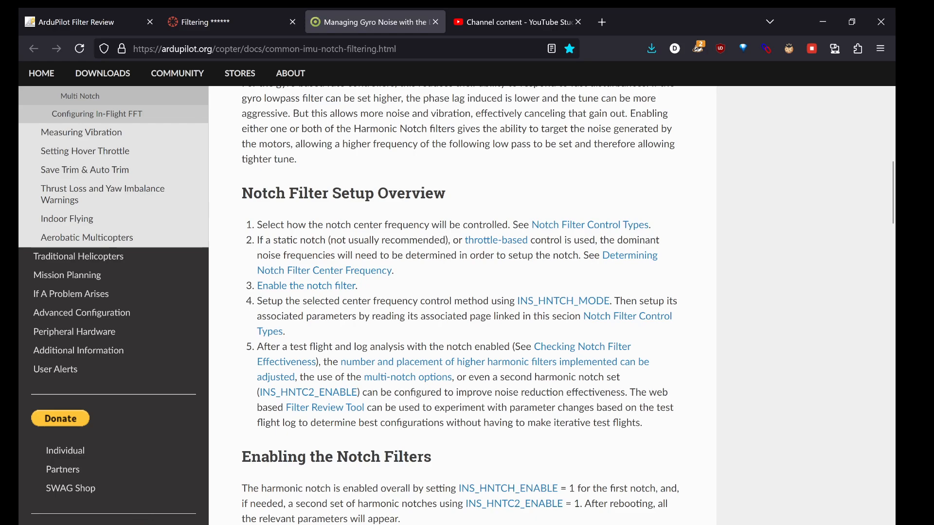
# Switch to the Word flowthrough document and highlight "Mission Planner – Initial Parameters" in the first list item, then clear the selection
pyautogui.click(224, 485)
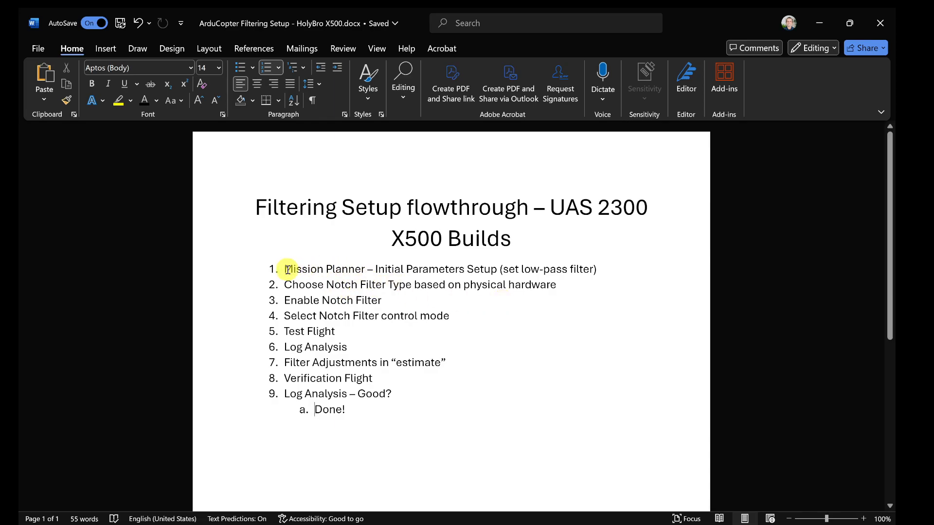
pyautogui.moveTo(288, 270); pyautogui.dragTo(432, 267)
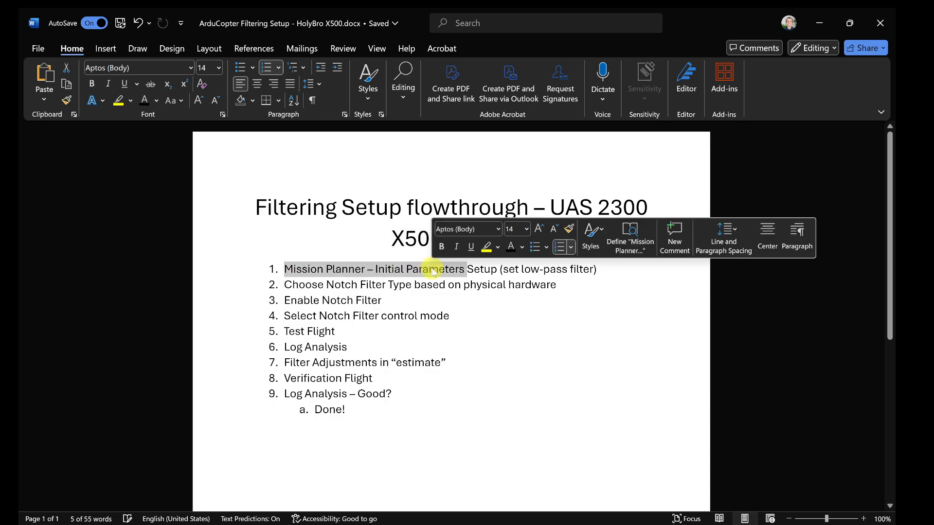
pyautogui.click(448, 269)
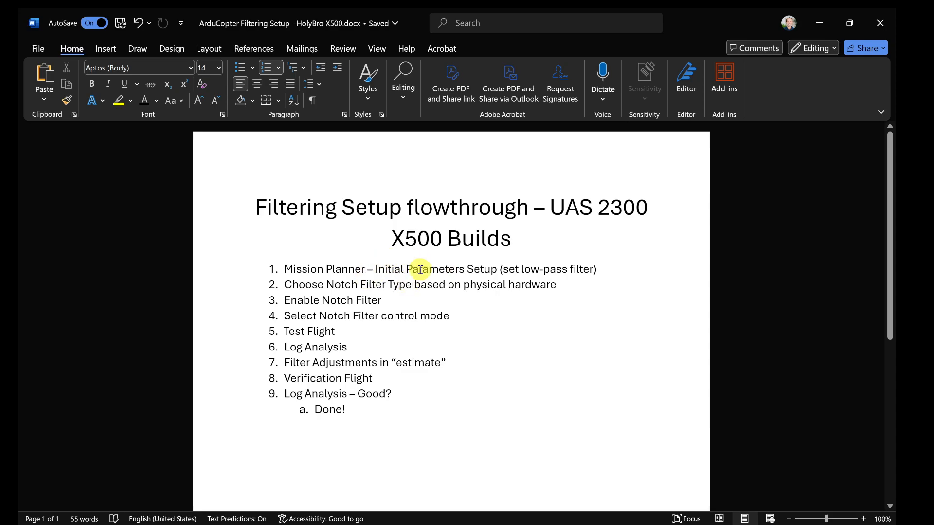
# Switch to Mission Planner and calculate the initial tune parameters with an airscrew size of 10 inches
pyautogui.click(241, 524)
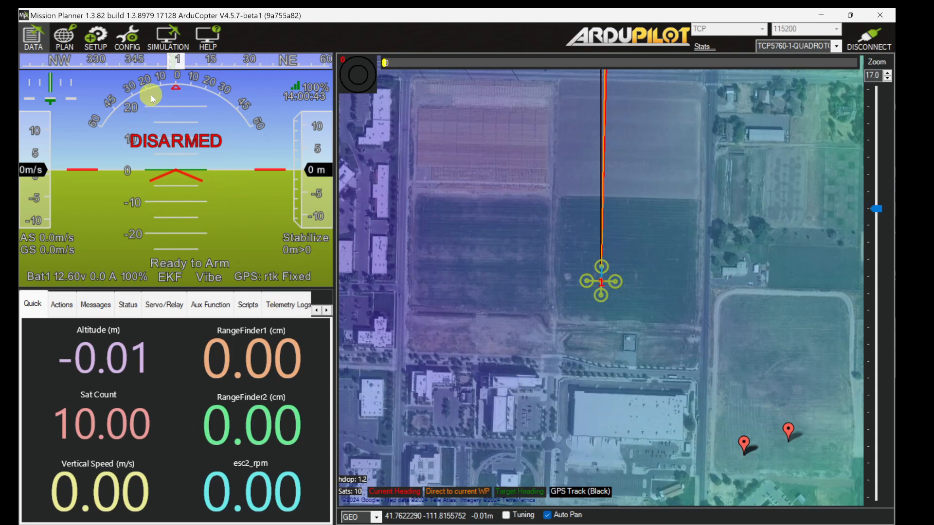
pyautogui.click(99, 39)
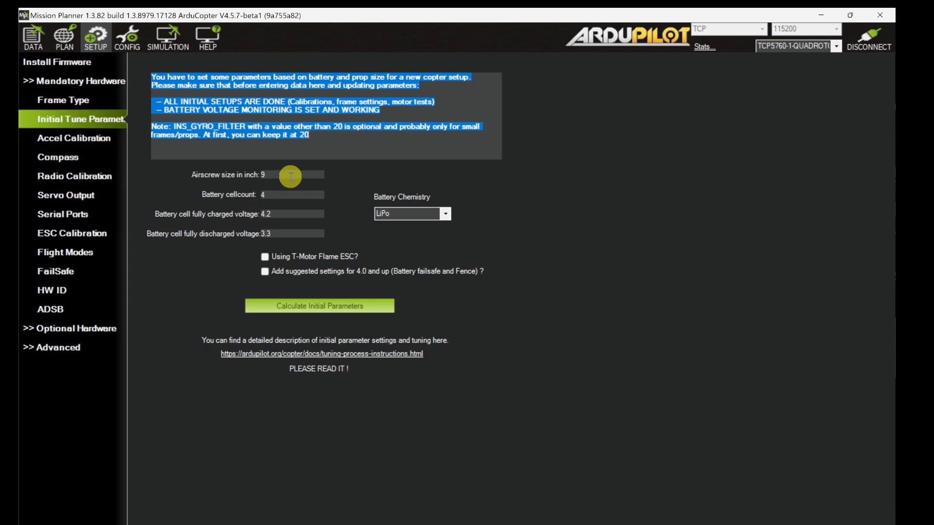
pyautogui.click(215, 273)
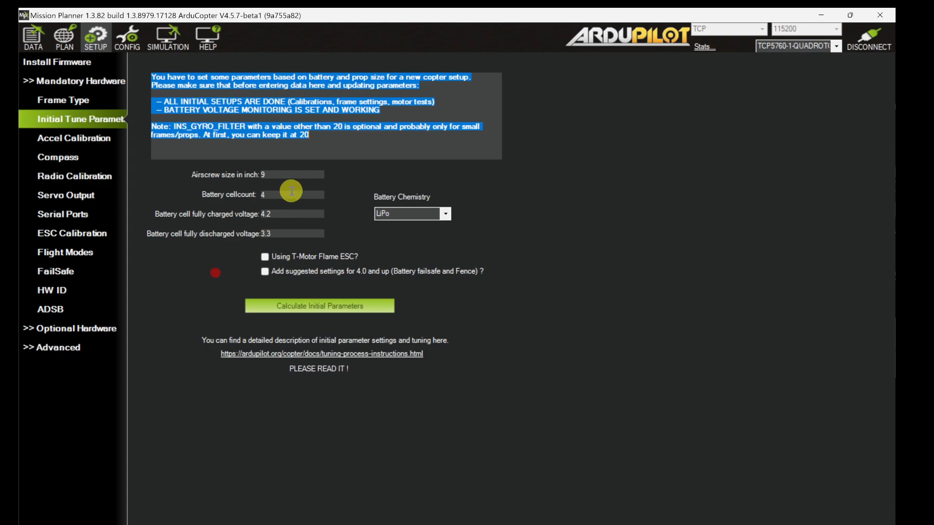
pyautogui.click(279, 178)
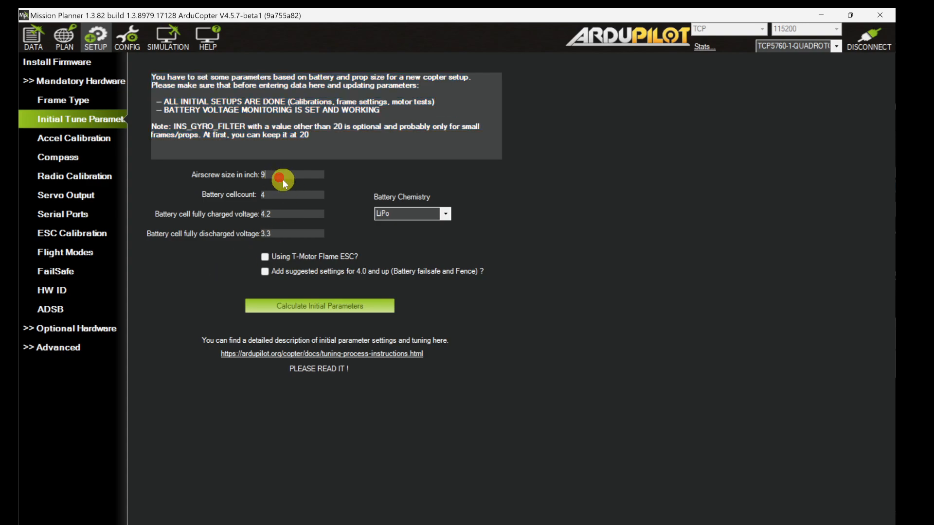
pyautogui.press('BackSpace')
pyautogui.write('10')
pyautogui.click(334, 307)
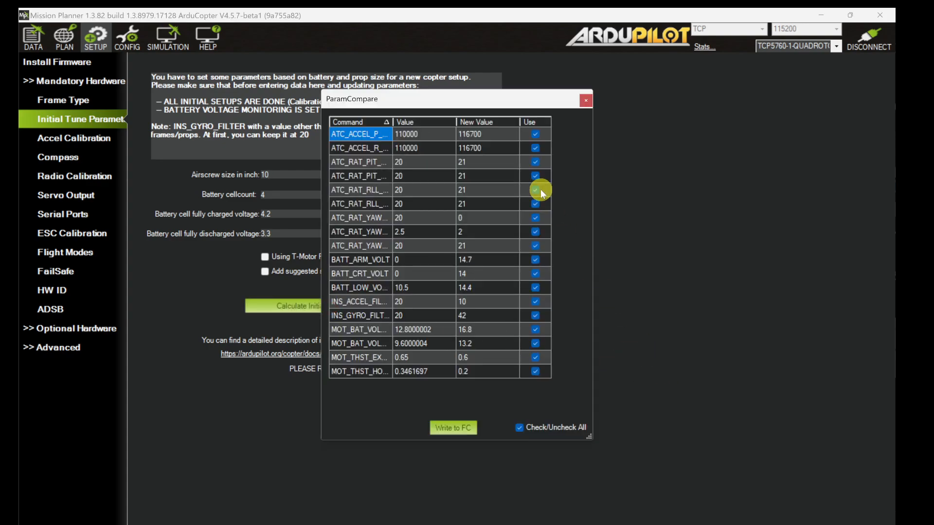
# Widen the Command column, enlarge the parameter comparison window, and inspect the INS_GYRO_FILTER and INS_ACCEL_FILTER rows
pyautogui.moveTo(393, 122); pyautogui.dragTo(429, 123)
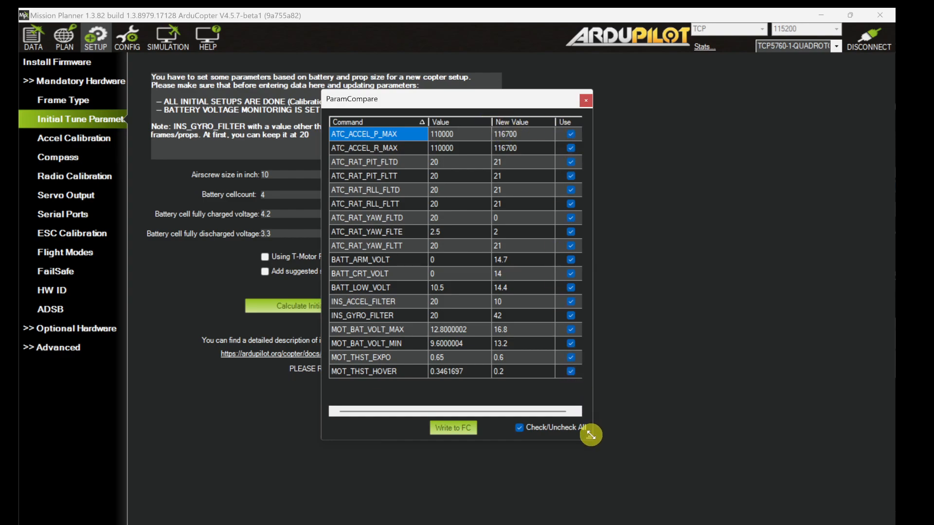
pyautogui.moveTo(589, 437); pyautogui.dragTo(682, 463)
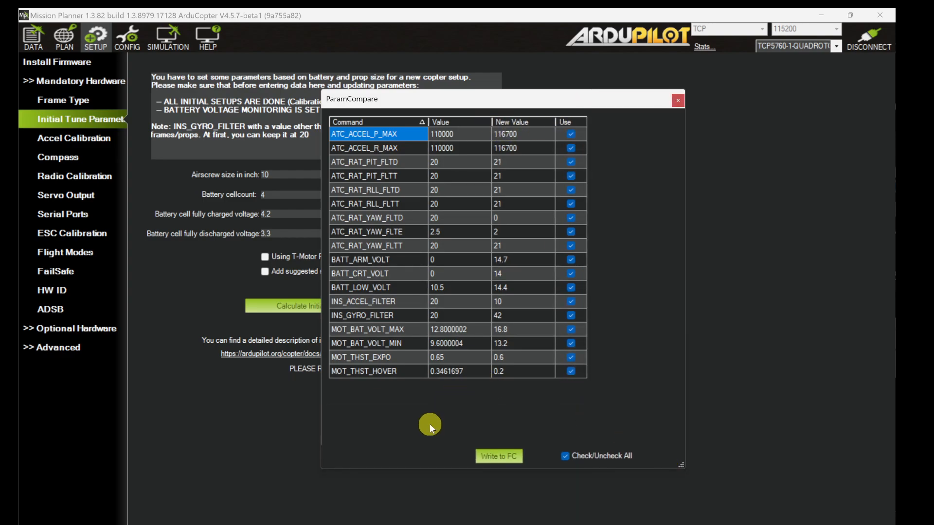
pyautogui.click(332, 316)
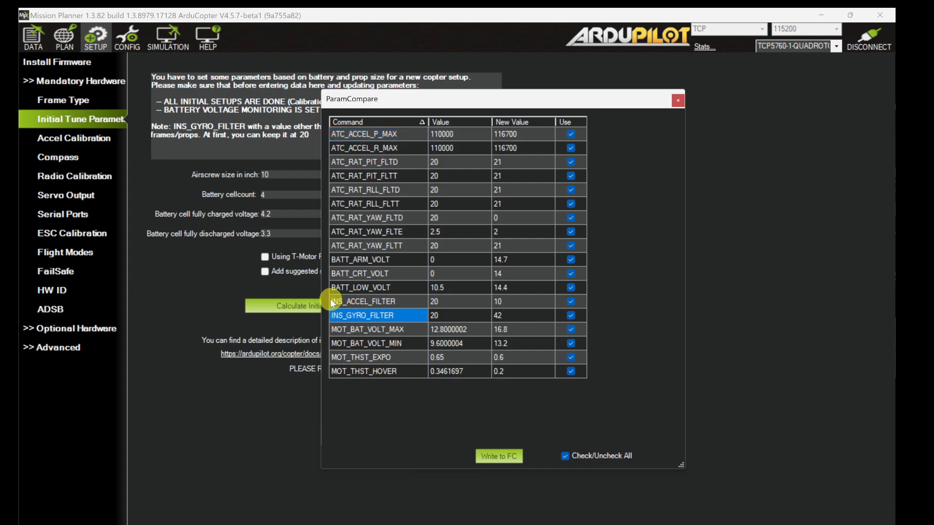
pyautogui.click(381, 315)
pyautogui.click(378, 301)
pyautogui.click(373, 316)
# Switch to the Word flowthrough document, highlight "set low-pass filter" in the first list item, and return to Mission Planner's parameter comparison
pyautogui.moveTo(144, 520)
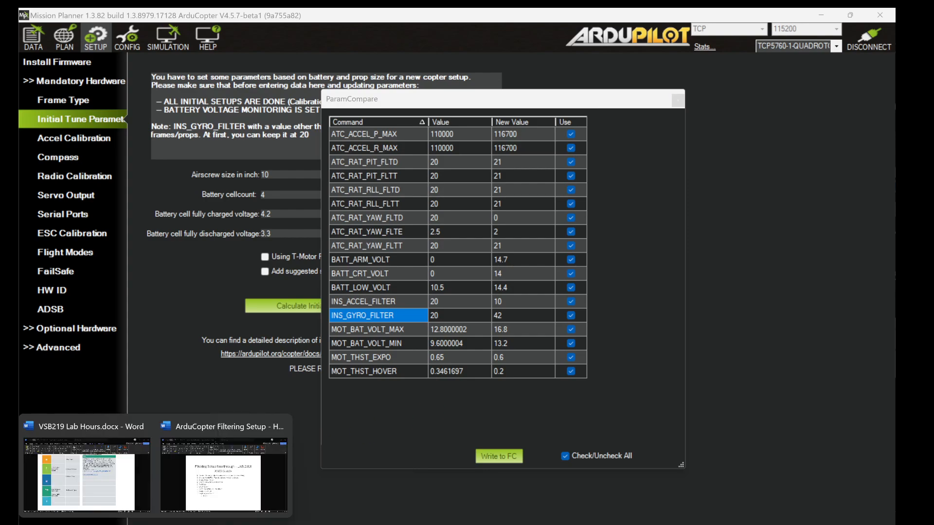
pyautogui.click(184, 462)
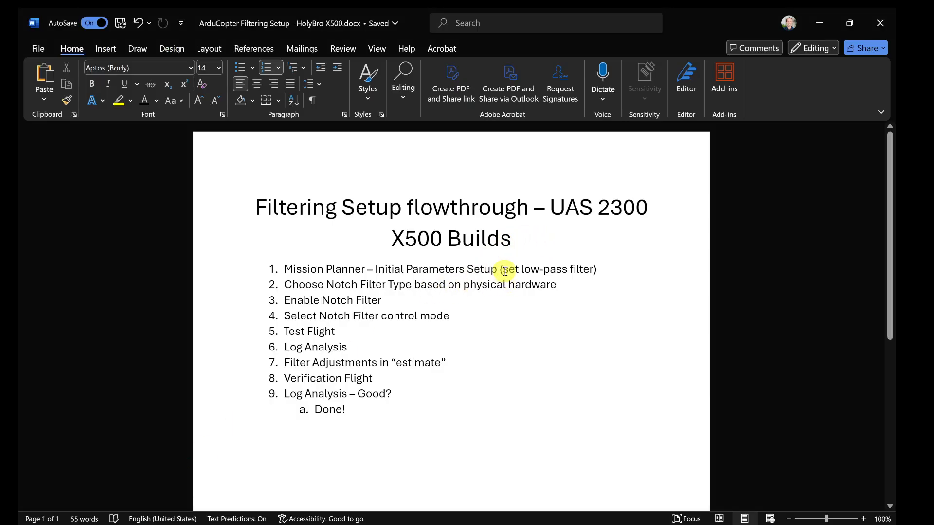
pyautogui.moveTo(504, 270); pyautogui.dragTo(592, 271)
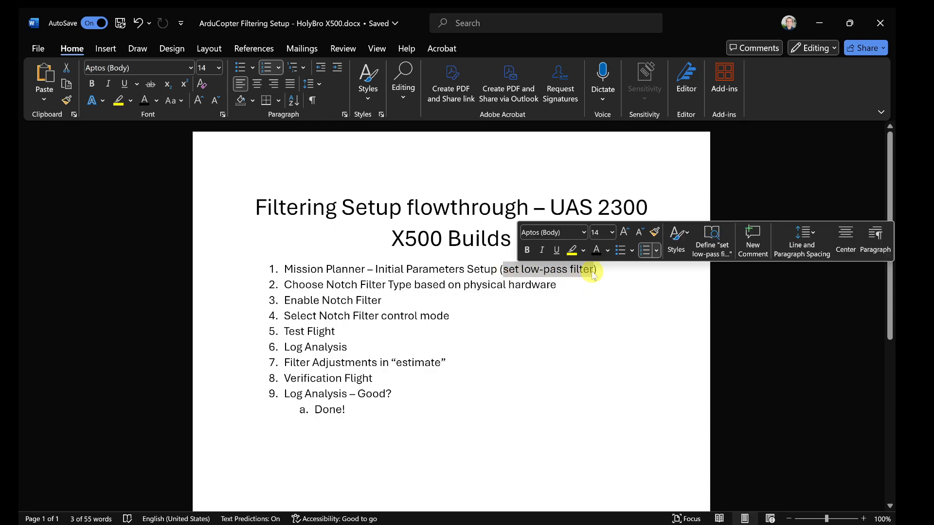
pyautogui.click(226, 521)
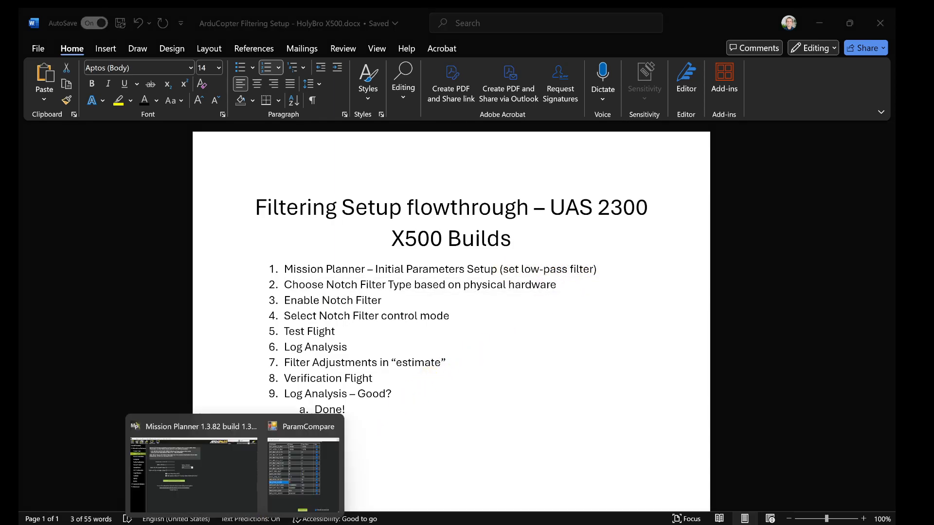
pyautogui.click(221, 501)
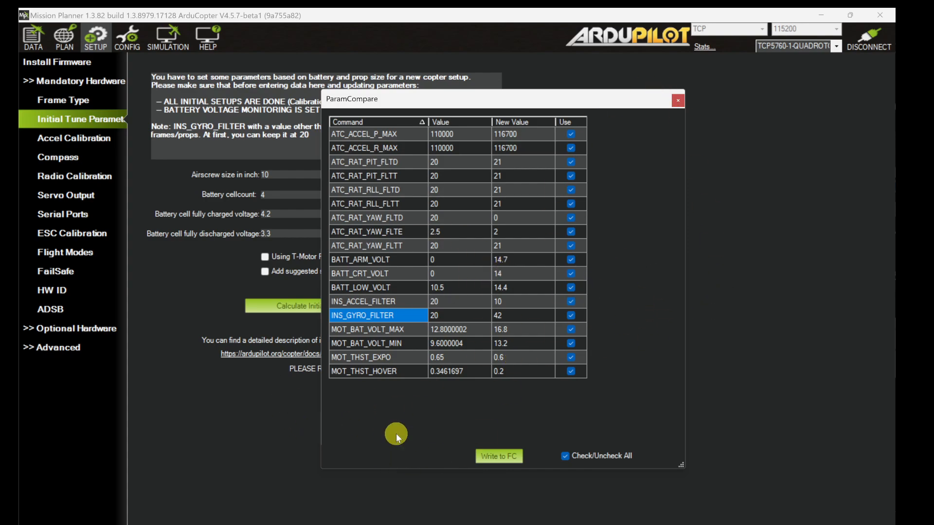
# Switch to the Word flowthrough document and highlight list items 2 to 5, from choosing the notch filter type through the test flight
pyautogui.moveTo(134, 519)
pyautogui.click(178, 507)
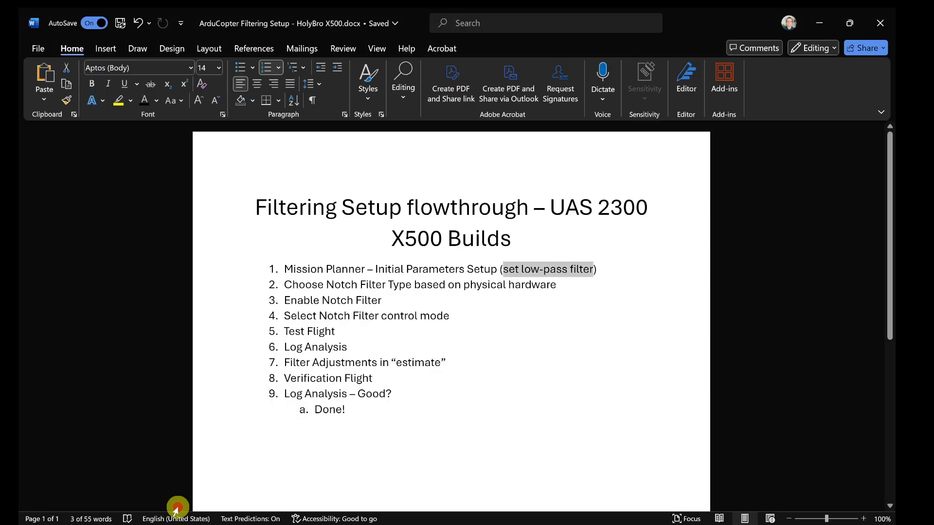
pyautogui.click(283, 283)
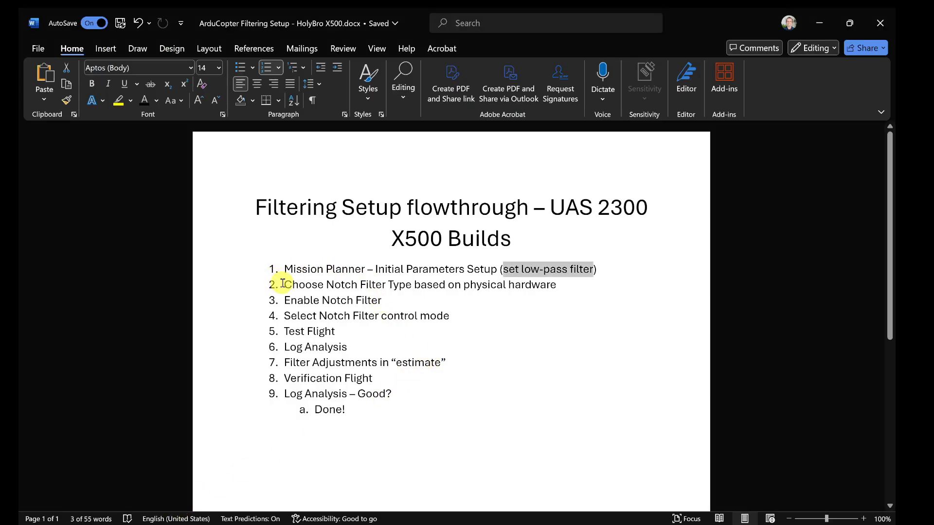
pyautogui.moveTo(320, 279); pyautogui.dragTo(421, 332)
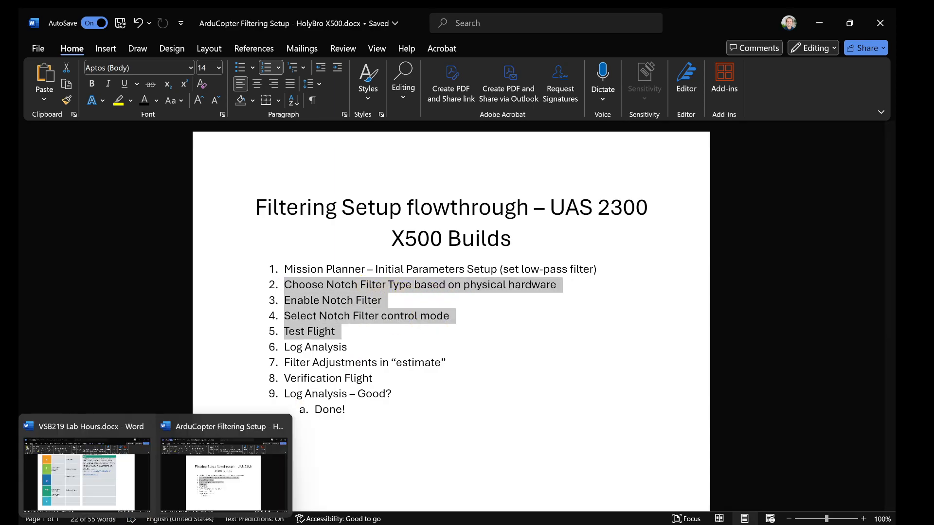
# Switch to the ArduPilot notch filtering wiki page, highlight the "Notch Filter Control Types" heading, and review the INS_HNTCH_MODE options below it
pyautogui.click(131, 524)
pyautogui.scroll(-1, 355, 190)
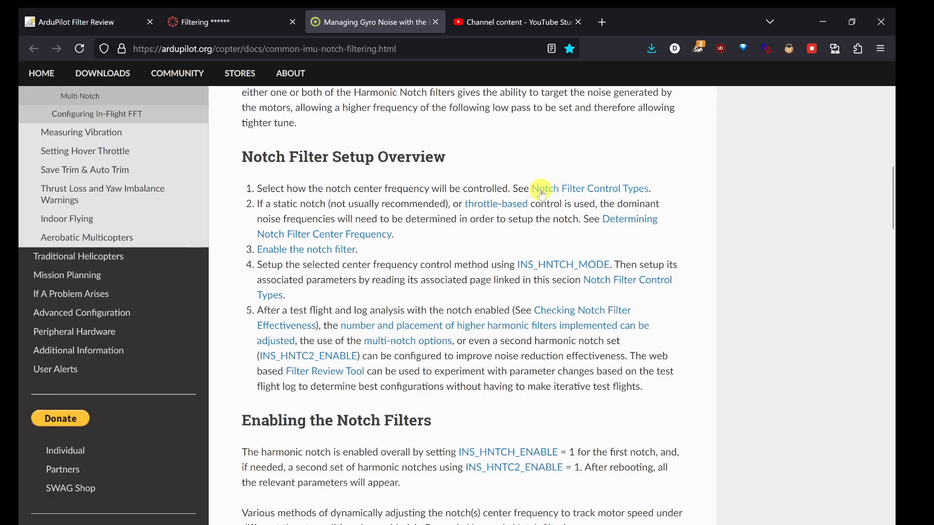
pyautogui.scroll(-3, 446, 304)
pyautogui.scroll(-5, 447, 304)
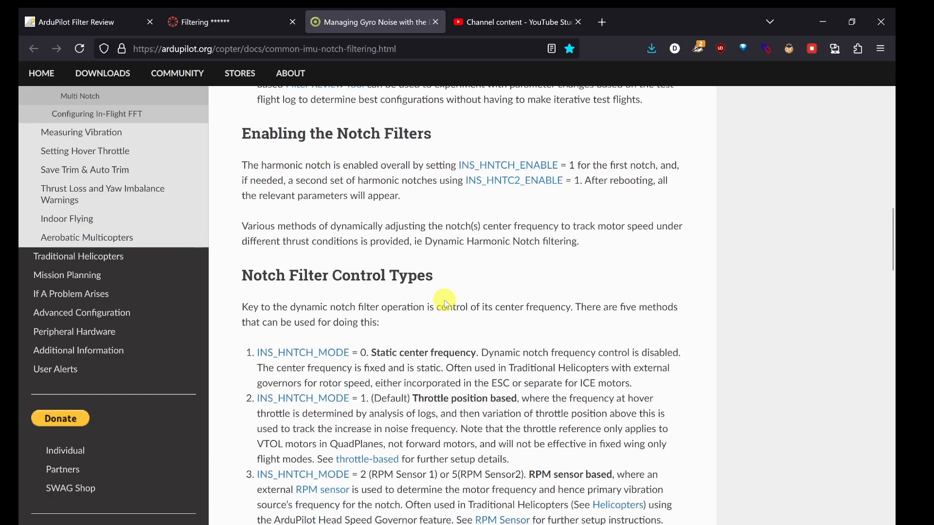
pyautogui.moveTo(432, 174); pyautogui.dragTo(240, 174)
pyautogui.scroll(-2, 480, 271)
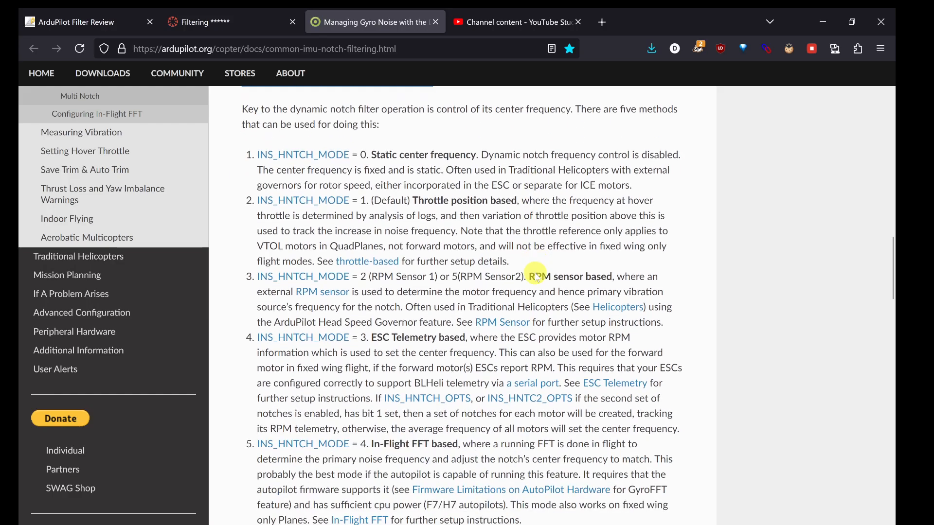
pyautogui.scroll(1, 496, 271)
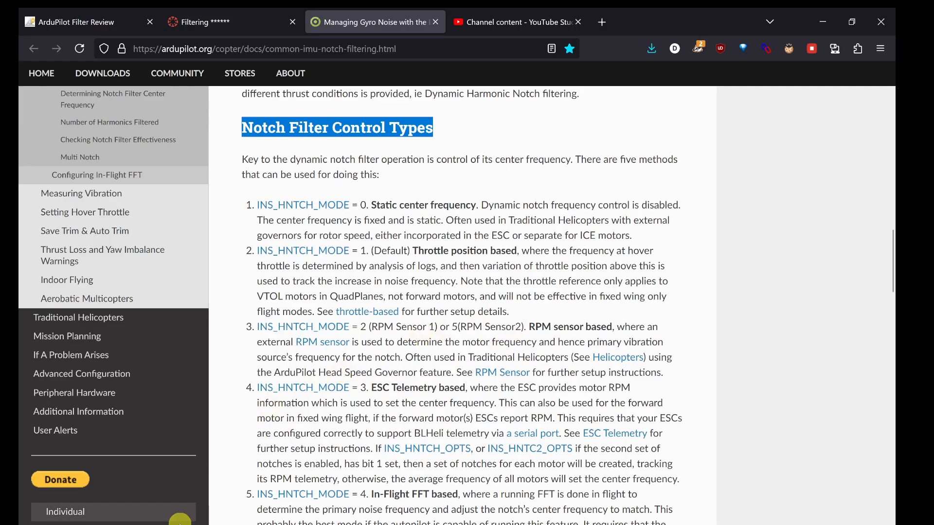
# Switch to the blank Paint canvas, draw black vertical and horizontal graph axes, and handwrite "FREQ" below the horizontal axis
pyautogui.hotkey('alt', 'Tab')
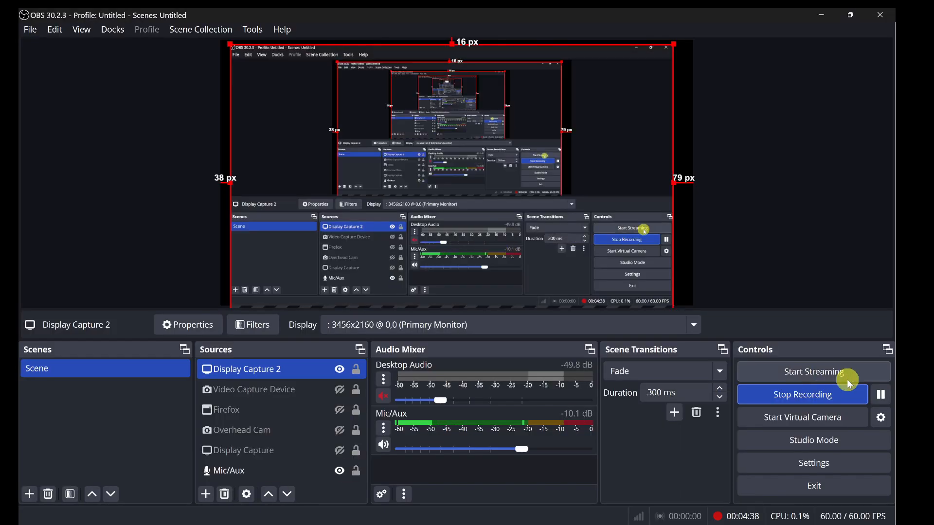
pyautogui.click(882, 394)
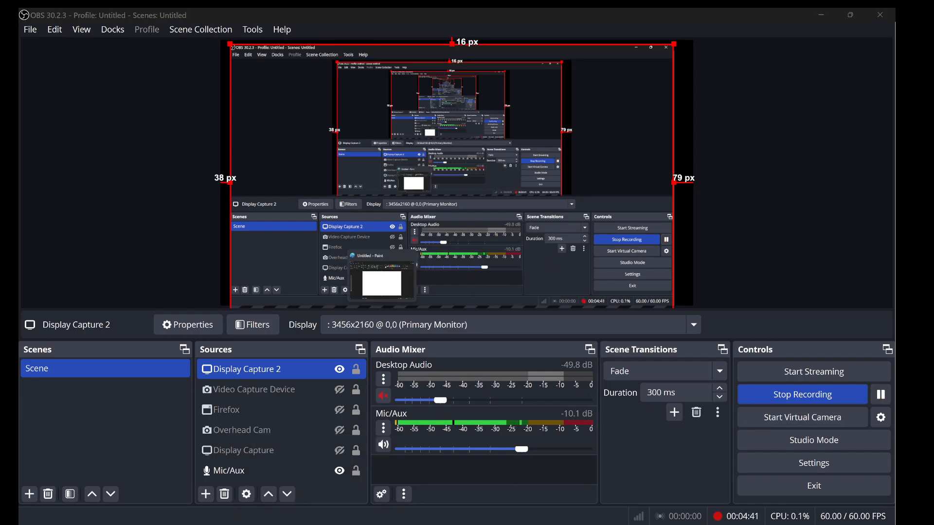
pyautogui.click(318, 524)
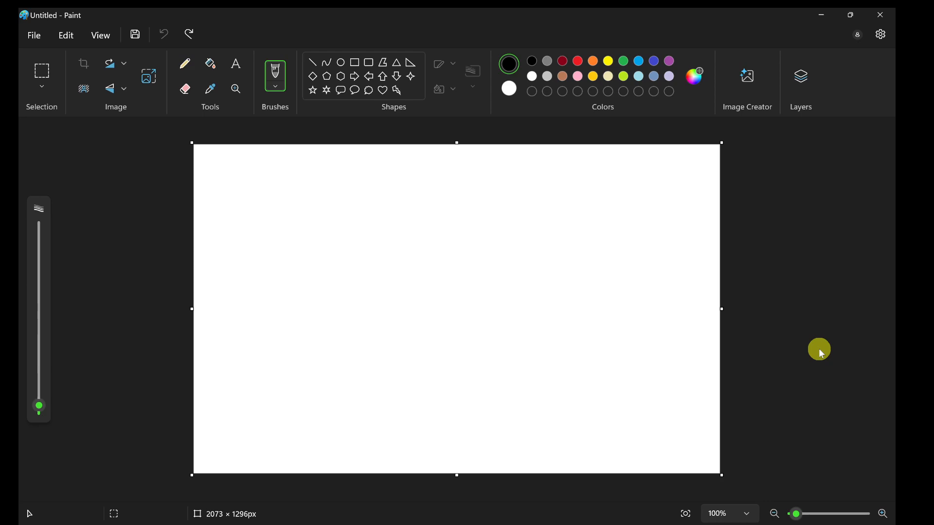
pyautogui.moveTo(243, 172)
pyautogui.mouseDown()
pyautogui.moveTo(232, 375)
pyautogui.moveTo(270, 413)
pyautogui.moveTo(655, 417)
pyautogui.mouseUp()
pyautogui.moveTo(319, 432)
pyautogui.mouseDown()
pyautogui.moveTo(325, 458)
pyautogui.moveTo(344, 426)
pyautogui.moveTo(348, 437)
pyautogui.mouseUp()
pyautogui.moveTo(354, 434)
pyautogui.mouseDown()
pyautogui.moveTo(406, 461)
pyautogui.moveTo(415, 436)
pyautogui.moveTo(377, 458)
pyautogui.moveTo(391, 428)
pyautogui.mouseUp()
pyautogui.moveTo(376, 446); pyautogui.dragTo(434, 462)
pyautogui.click(414, 450)
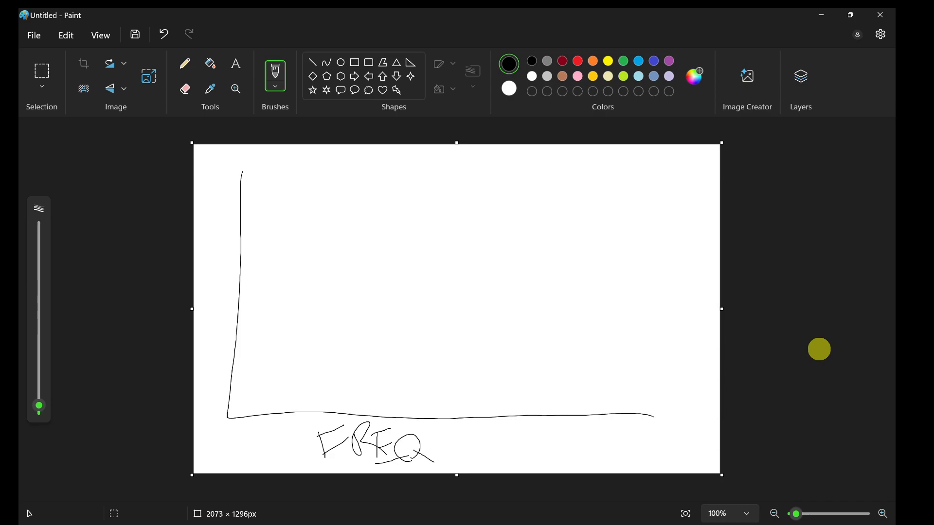
# Handwrite "AMP" beside the vertical axis, and mark the ends of the frequency axis "0 HZ" and "HZ"
pyautogui.moveTo(194, 334); pyautogui.dragTo(223, 335)
pyautogui.moveTo(193, 343); pyautogui.dragTo(215, 359)
pyautogui.moveTo(212, 318); pyautogui.dragTo(207, 359)
pyautogui.moveTo(225, 290)
pyautogui.mouseDown()
pyautogui.moveTo(225, 327)
pyautogui.moveTo(213, 271)
pyautogui.moveTo(223, 266)
pyautogui.mouseUp()
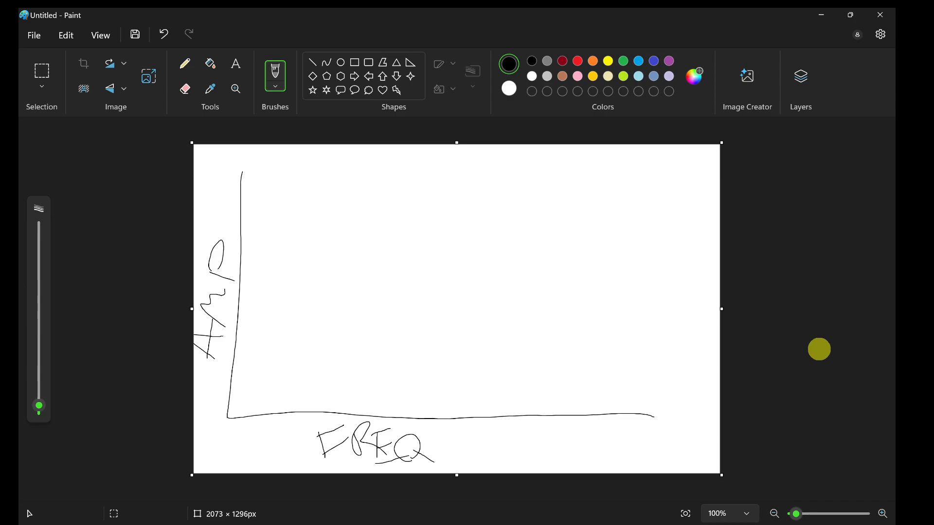
pyautogui.moveTo(226, 434)
pyautogui.mouseDown()
pyautogui.moveTo(244, 450)
pyautogui.moveTo(255, 433)
pyautogui.moveTo(271, 451)
pyautogui.mouseUp()
pyautogui.click(614, 441)
pyautogui.moveTo(637, 435)
pyautogui.mouseDown()
pyautogui.moveTo(665, 447)
pyautogui.moveTo(680, 440)
pyautogui.mouseUp()
pyautogui.moveTo(679, 432)
pyautogui.mouseDown()
pyautogui.moveTo(679, 450)
pyautogui.moveTo(714, 458)
pyautogui.moveTo(720, 440)
pyautogui.mouseUp()
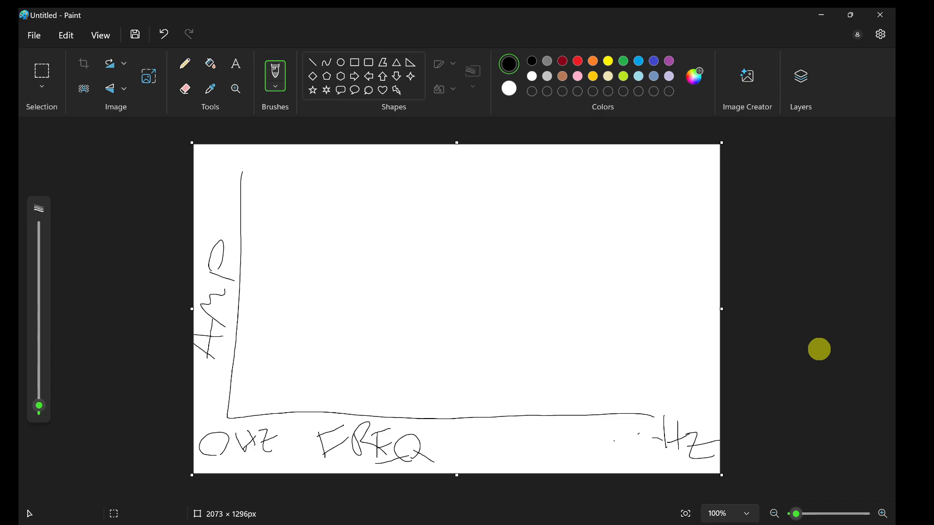
# Draw a black noise trace with three tall peaks along the frequency axis and label them 100, 200 and 300
pyautogui.moveTo(225, 411)
pyautogui.mouseDown()
pyautogui.moveTo(248, 380)
pyautogui.moveTo(414, 390)
pyautogui.moveTo(444, 341)
pyautogui.moveTo(464, 398)
pyautogui.moveTo(491, 389)
pyautogui.moveTo(522, 397)
pyautogui.moveTo(539, 247)
pyautogui.moveTo(571, 392)
pyautogui.moveTo(662, 384)
pyautogui.moveTo(684, 394)
pyautogui.mouseUp()
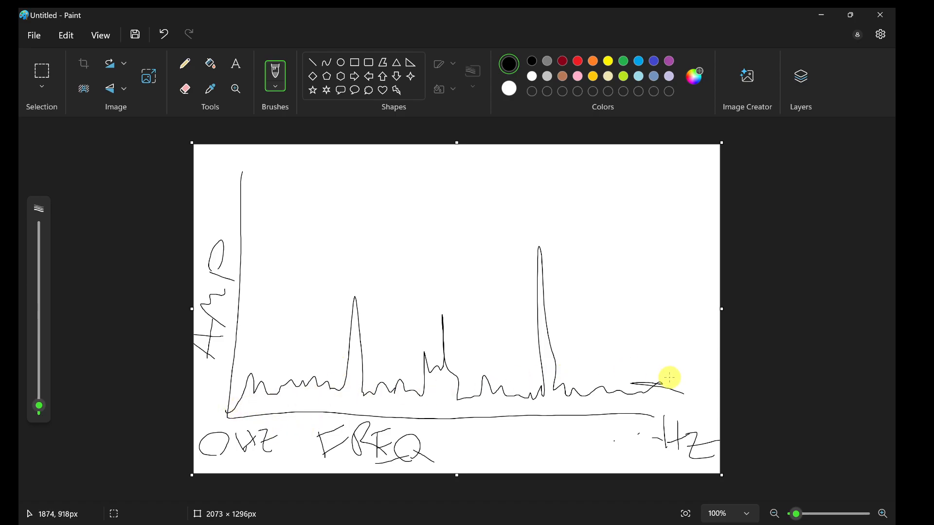
pyautogui.moveTo(336, 408)
pyautogui.mouseDown()
pyautogui.moveTo(443, 428)
pyautogui.moveTo(444, 411)
pyautogui.moveTo(459, 413)
pyautogui.mouseUp()
pyautogui.moveTo(533, 411)
pyautogui.mouseDown()
pyautogui.moveTo(543, 440)
pyautogui.moveTo(558, 415)
pyautogui.moveTo(575, 413)
pyautogui.mouseUp()
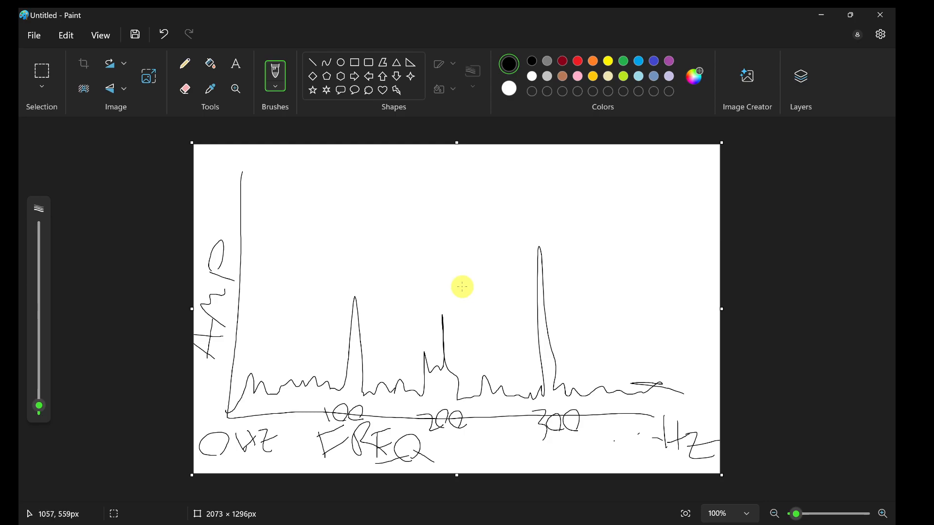
# Draw a falling red low-pass curve over the noise trace, circle the higher-frequency peaks, and cross the low-frequency area
pyautogui.click(578, 61)
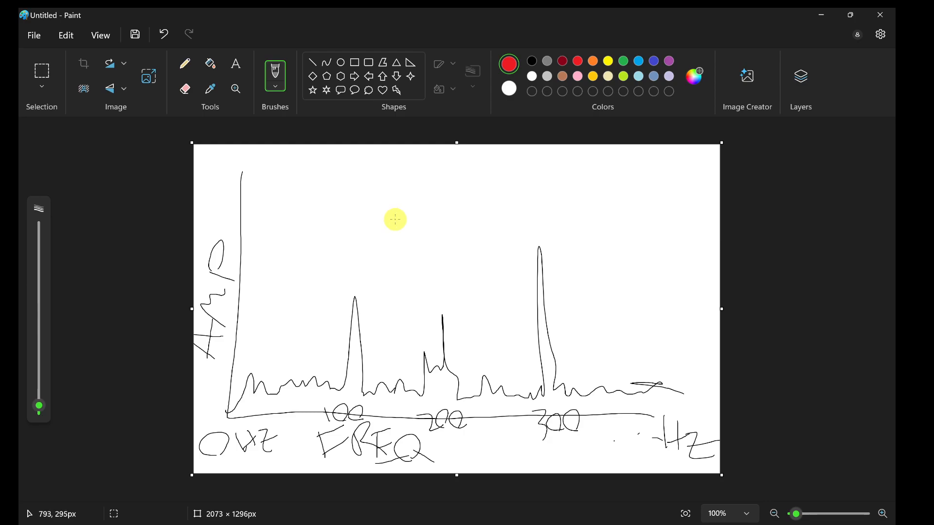
pyautogui.moveTo(250, 176)
pyautogui.mouseDown()
pyautogui.moveTo(281, 222)
pyautogui.moveTo(309, 299)
pyautogui.moveTo(363, 360)
pyautogui.moveTo(447, 379)
pyautogui.moveTo(668, 373)
pyautogui.mouseUp()
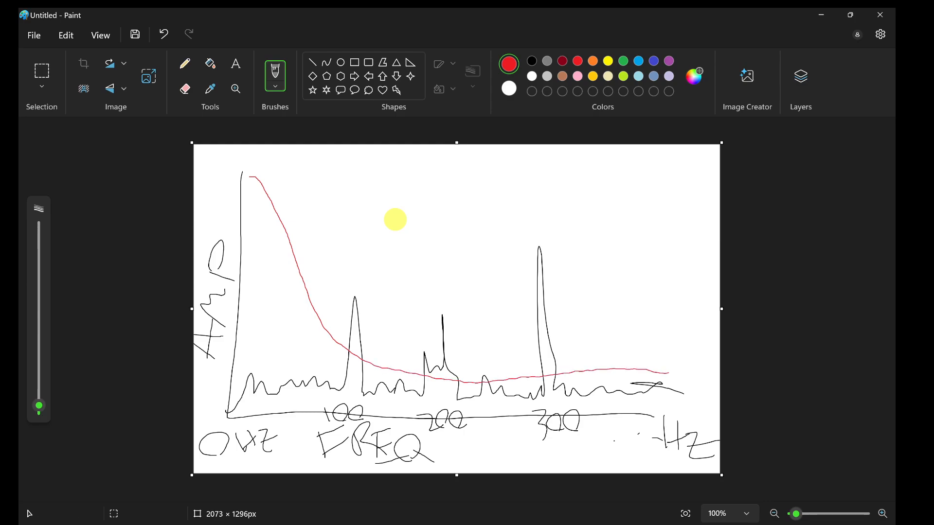
pyautogui.moveTo(596, 341)
pyautogui.mouseDown()
pyautogui.moveTo(530, 349)
pyautogui.moveTo(537, 231)
pyautogui.moveTo(369, 281)
pyautogui.moveTo(375, 335)
pyautogui.moveTo(488, 369)
pyautogui.mouseUp()
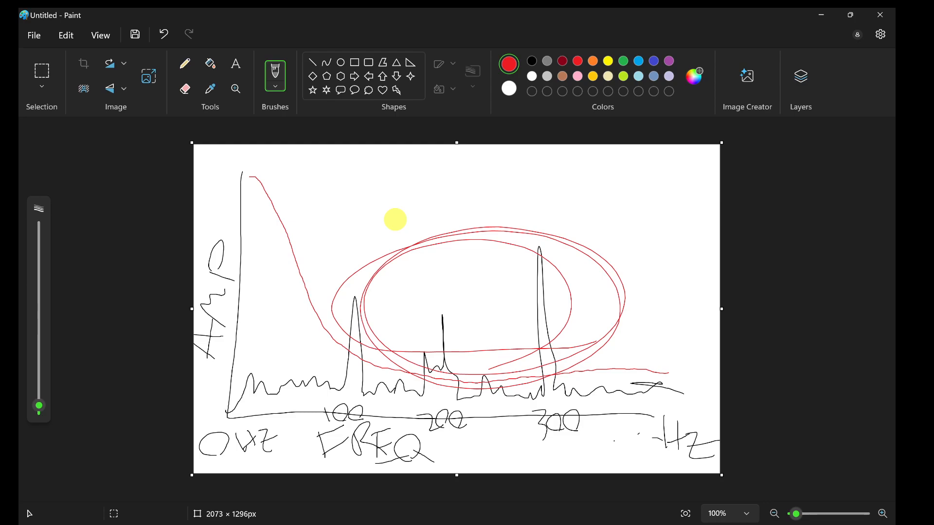
pyautogui.moveTo(254, 338); pyautogui.dragTo(282, 385)
pyautogui.moveTo(290, 331); pyautogui.dragTo(252, 384)
# Undo the red low-pass curve, the circles around the peaks, and the cross marks
pyautogui.hotkey('ctrl', 'z')
pyautogui.hotkey('ctrl', 'z')
pyautogui.hotkey('ctrl', 'z')
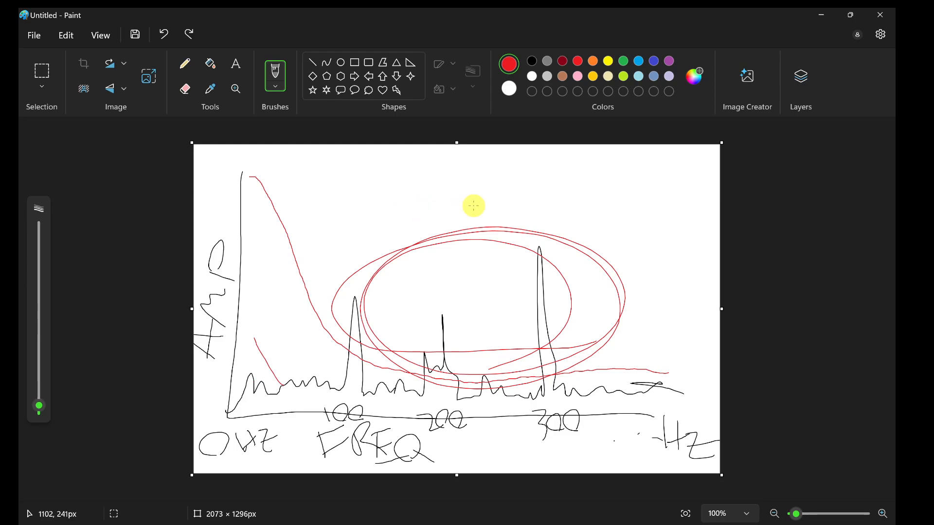
pyautogui.hotkey('ctrl', 'z')
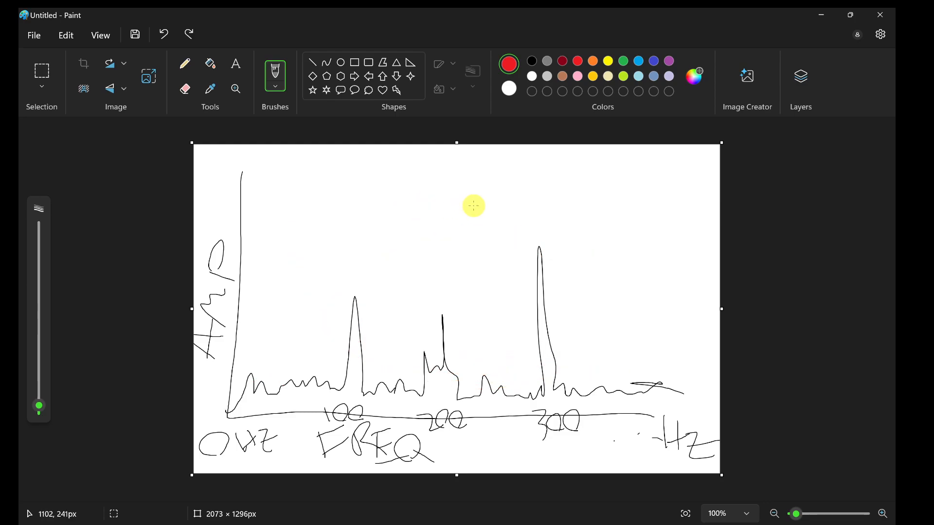
# Draw a blue notch filter curve that dips at the 100 peak, and cross out that peak in blue
pyautogui.click(653, 61)
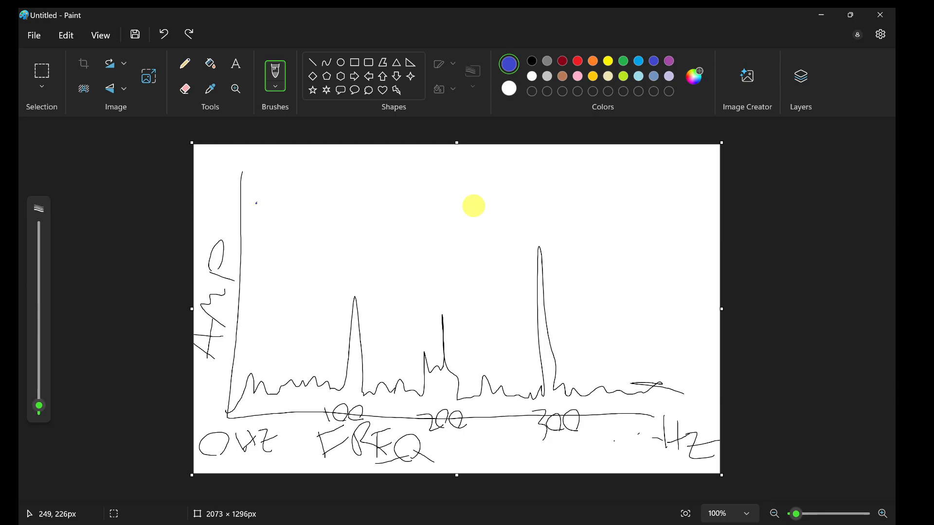
pyautogui.moveTo(257, 204)
pyautogui.mouseDown()
pyautogui.moveTo(294, 200)
pyautogui.moveTo(318, 251)
pyautogui.moveTo(351, 387)
pyautogui.moveTo(386, 203)
pyautogui.moveTo(695, 199)
pyautogui.mouseUp()
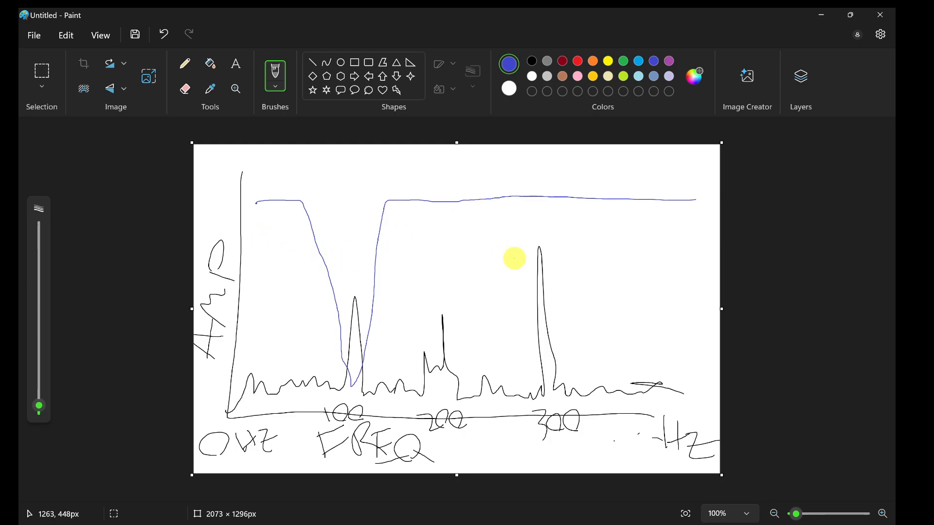
pyautogui.moveTo(344, 289); pyautogui.dragTo(369, 332)
pyautogui.moveTo(366, 282); pyautogui.dragTo(350, 340)
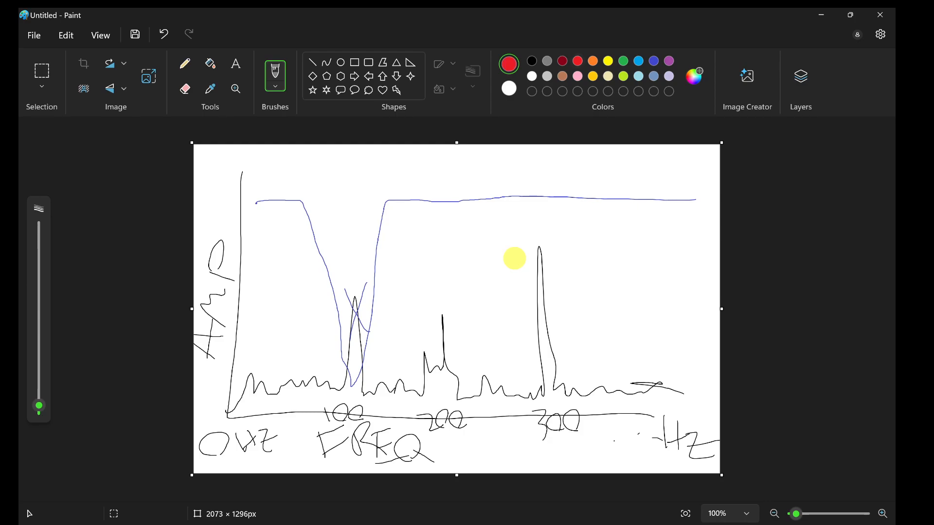
# Draw gradual and steeper red low-pass curves over the noise trace to compare their roll-off with the blue notch
pyautogui.moveTo(254, 176)
pyautogui.mouseDown()
pyautogui.moveTo(371, 301)
pyautogui.moveTo(594, 355)
pyautogui.moveTo(700, 348)
pyautogui.mouseUp()
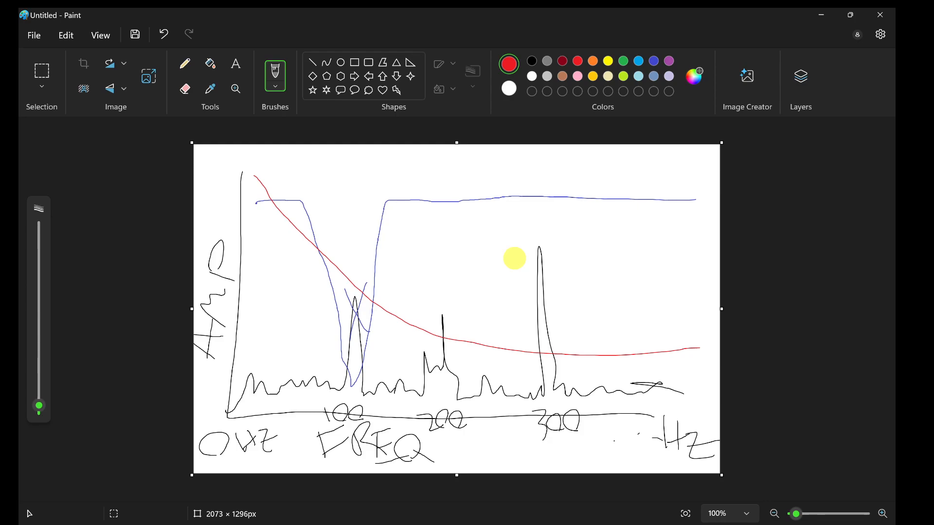
pyautogui.moveTo(253, 176)
pyautogui.mouseDown()
pyautogui.moveTo(271, 238)
pyautogui.moveTo(321, 332)
pyautogui.moveTo(423, 354)
pyautogui.moveTo(557, 361)
pyautogui.mouseUp()
pyautogui.moveTo(266, 190)
pyautogui.mouseDown()
pyautogui.moveTo(360, 213)
pyautogui.moveTo(531, 289)
pyautogui.moveTo(711, 345)
pyautogui.mouseUp()
# Undo the red low-pass curves, the blue notch curve and the blue cross, leaving only the black noise graph
pyautogui.hotkey('ctrl', 'z')
pyautogui.hotkey('ctrl', 'z')
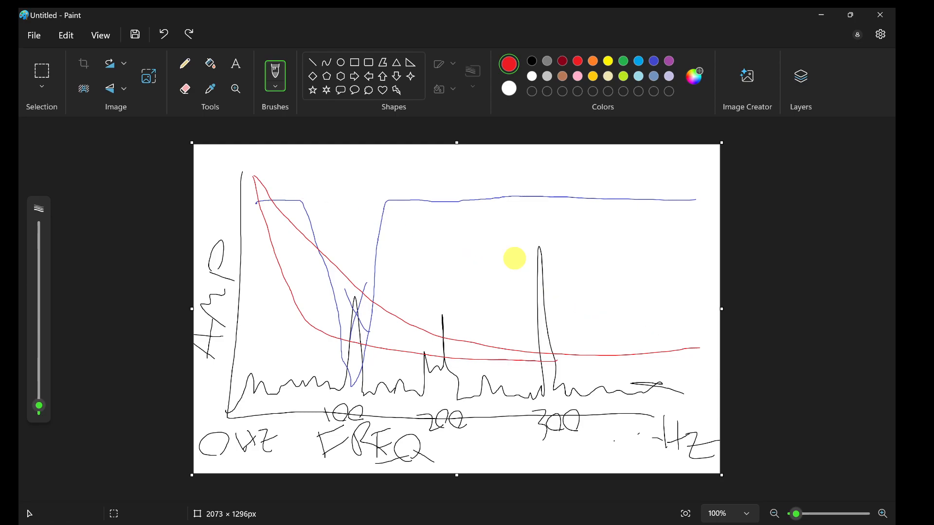
pyautogui.hotkey('ctrl', 'z')
pyautogui.hotkey('ctrl', 'z')
pyautogui.hotkey('ctrl', 'z')
pyautogui.hotkey('ctrl', 'z')
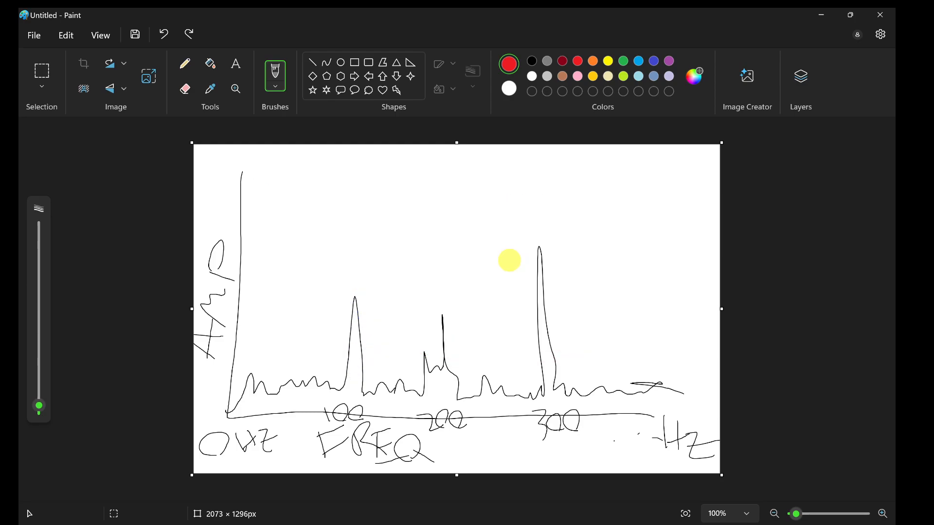
# Return to the notch filtering wiki page and review the Notch Filter Setup Overview and the Notch Filter Control Types sections
pyautogui.click(129, 524)
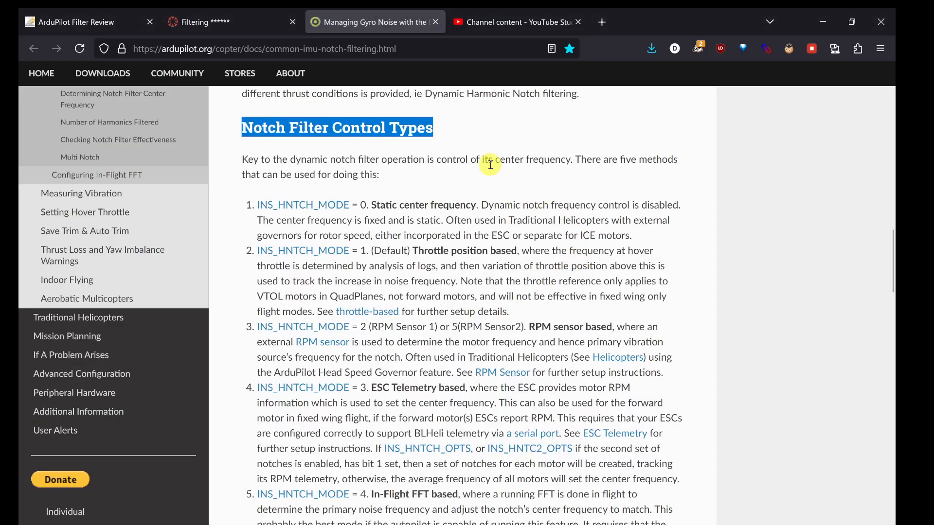
pyautogui.scroll(-1, 462, 214)
pyautogui.scroll(4, 457, 233)
pyautogui.scroll(6, 462, 217)
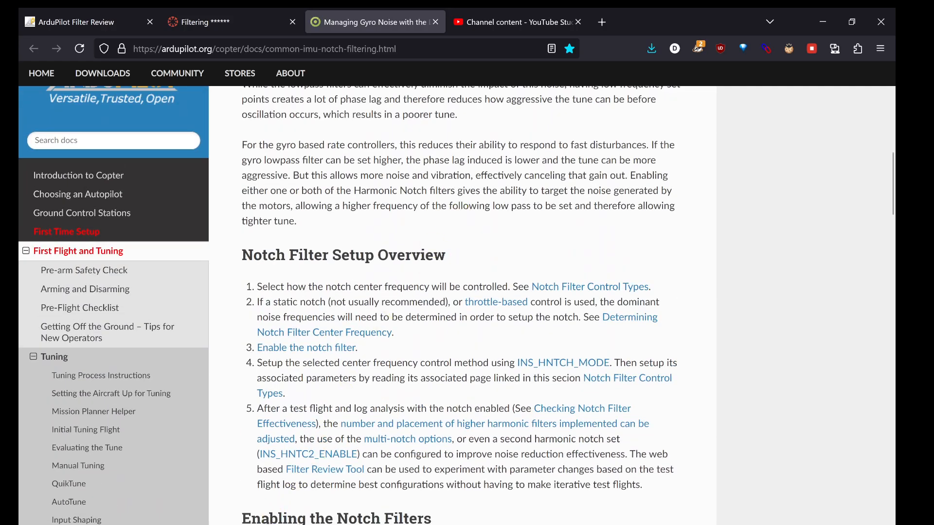
pyautogui.moveTo(235, 524)
pyautogui.click(226, 489)
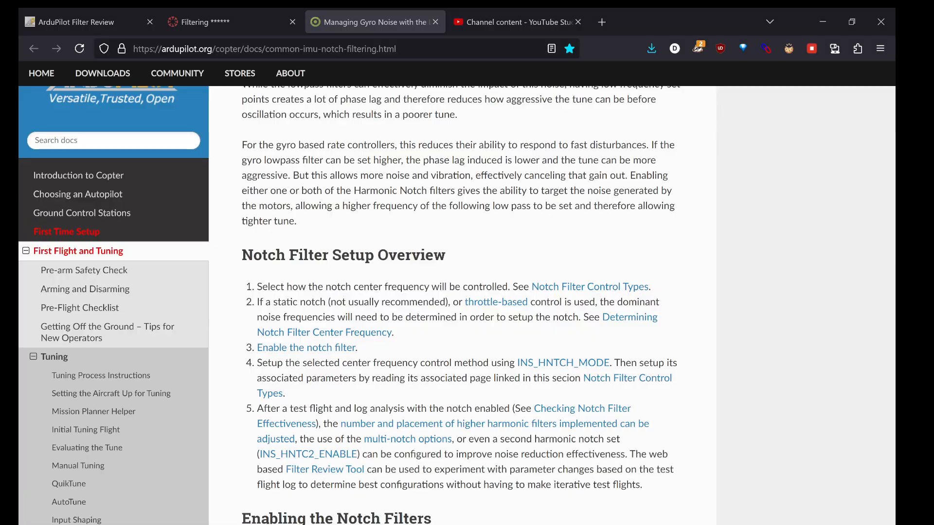
pyautogui.scroll(-8, 444, 270)
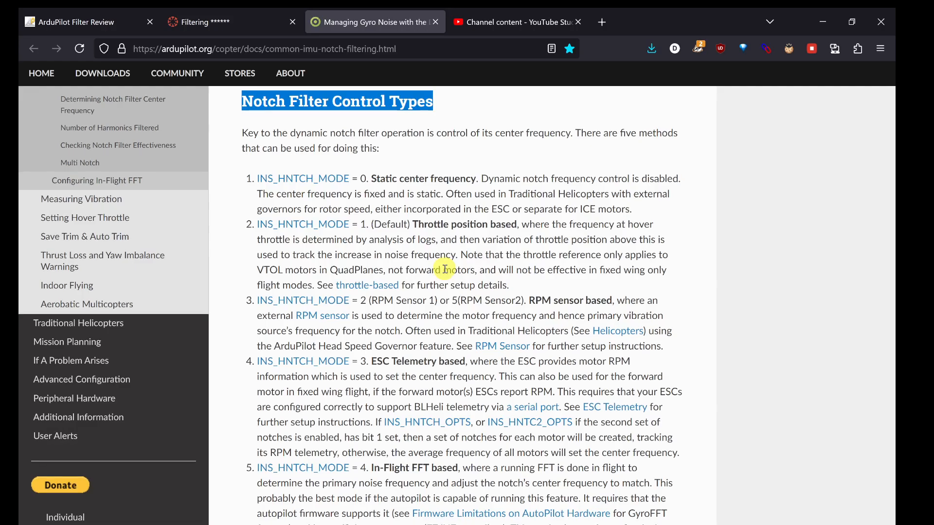
# Examine the INS_HNTCH_MODE = 0 static center frequency description, highlighting its opening text, "Traditional Helicopters" and "Dynamic"
pyautogui.scroll(-1, 445, 269)
pyautogui.moveTo(372, 159); pyautogui.dragTo(620, 161)
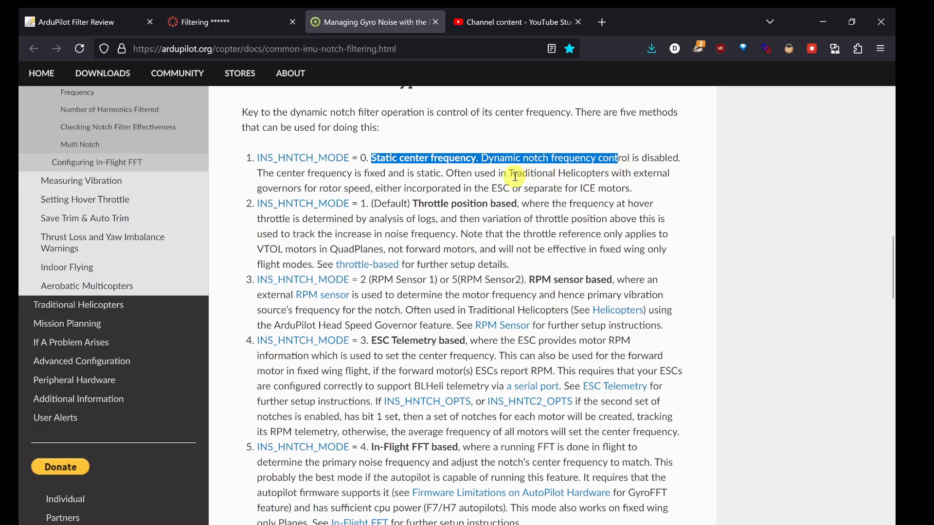
pyautogui.moveTo(509, 174); pyautogui.dragTo(613, 176)
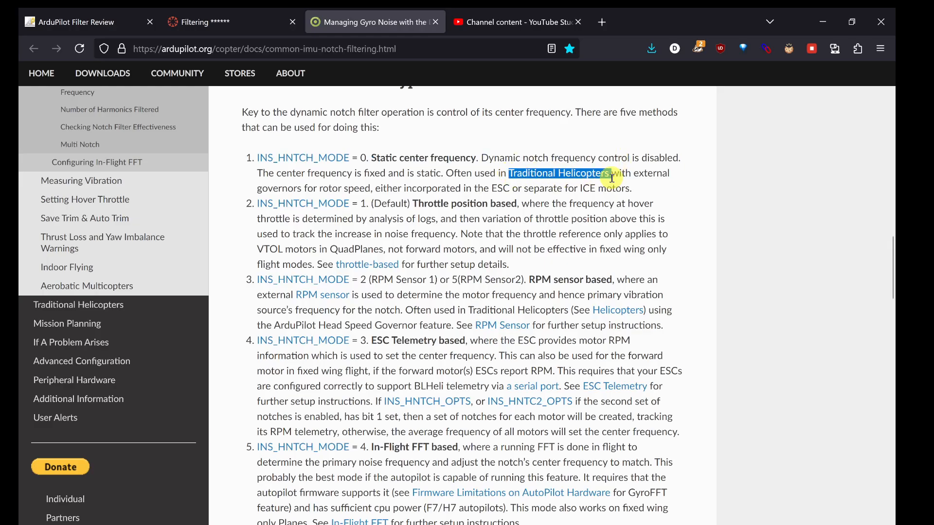
pyautogui.click(497, 170)
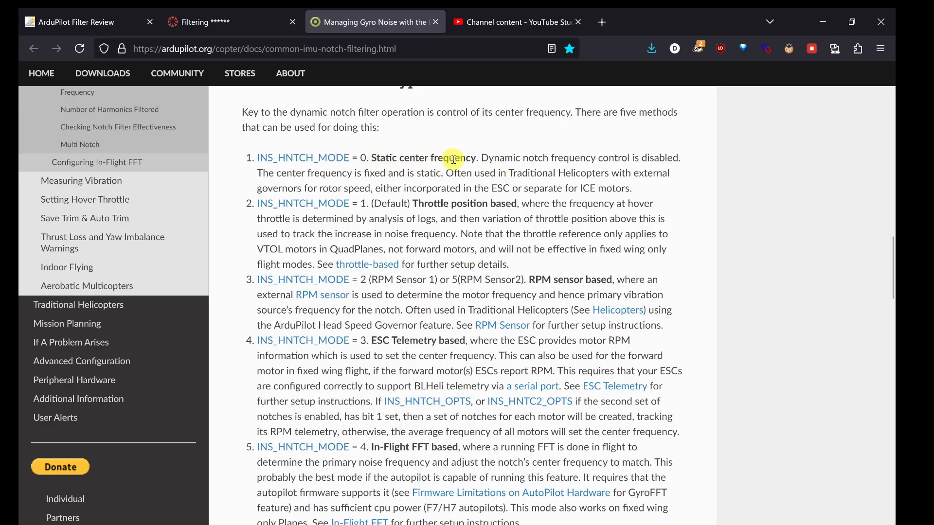
pyautogui.scroll(1, 454, 160)
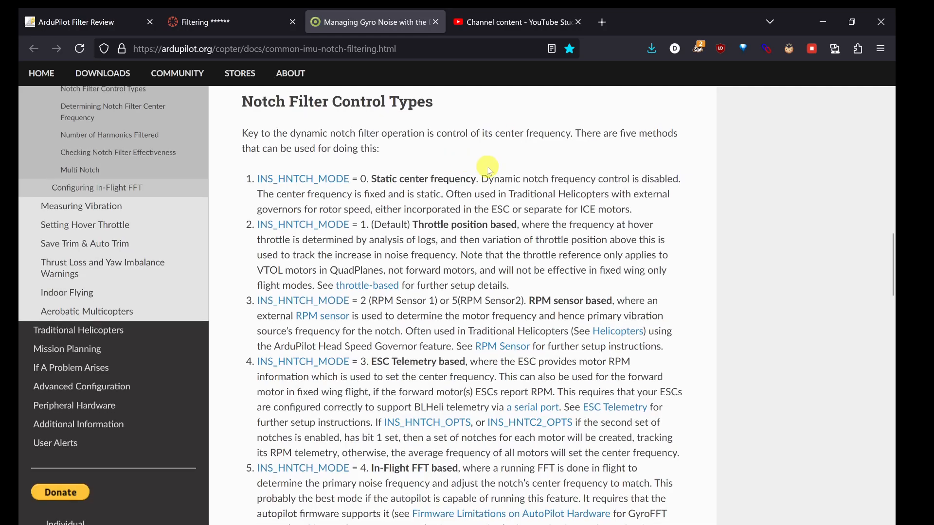
pyautogui.moveTo(483, 177); pyautogui.dragTo(520, 178)
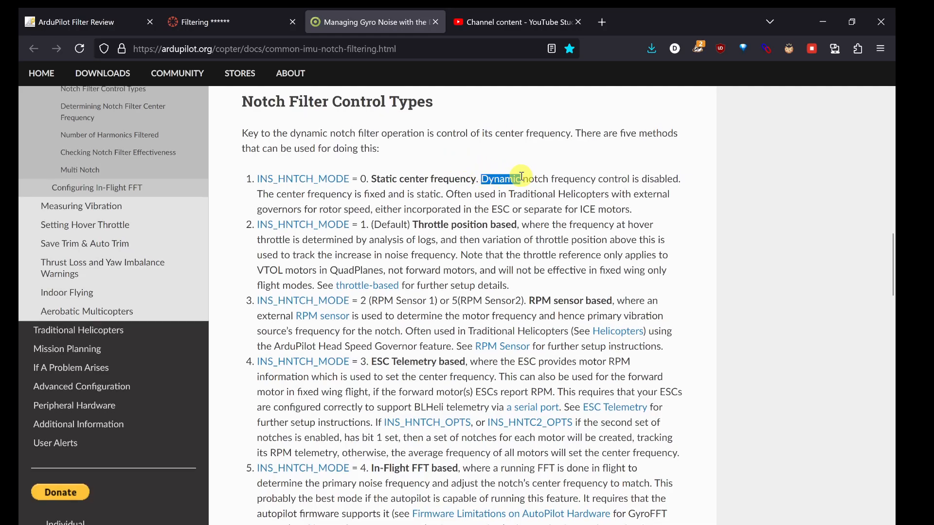
pyautogui.click(526, 167)
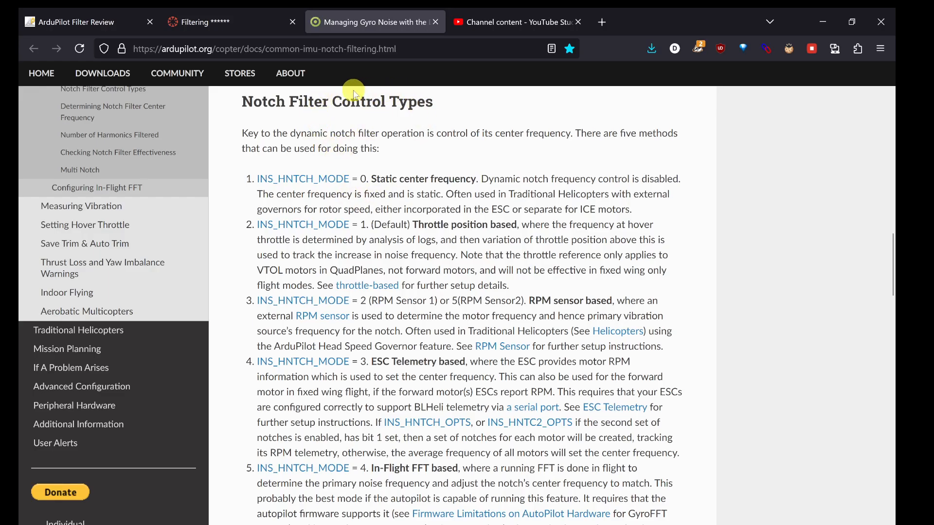
# Switch to the Paint graph and draw a light-blue V-shaped notch curve just below the 100 peak's frequency
pyautogui.click(333, 524)
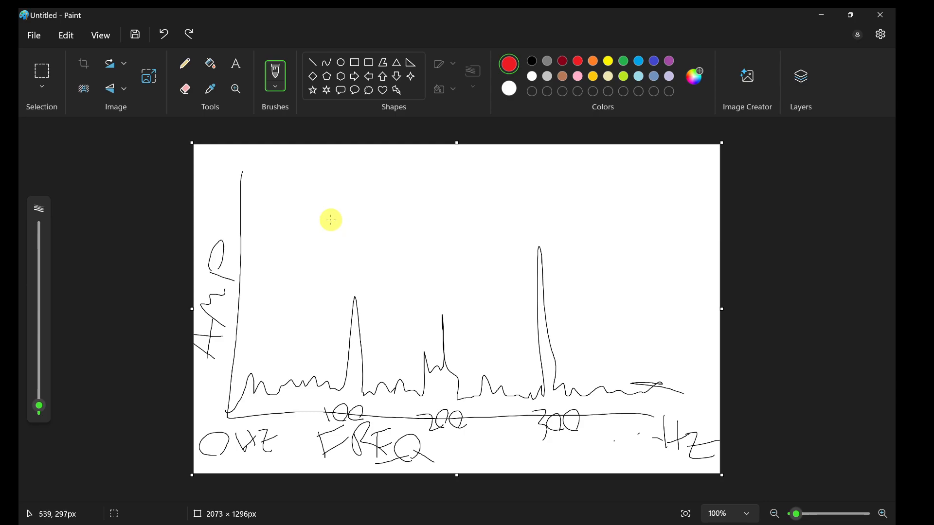
pyautogui.click(638, 61)
pyautogui.moveTo(263, 210)
pyautogui.mouseDown()
pyautogui.moveTo(294, 232)
pyautogui.moveTo(320, 294)
pyautogui.moveTo(335, 206)
pyautogui.mouseUp()
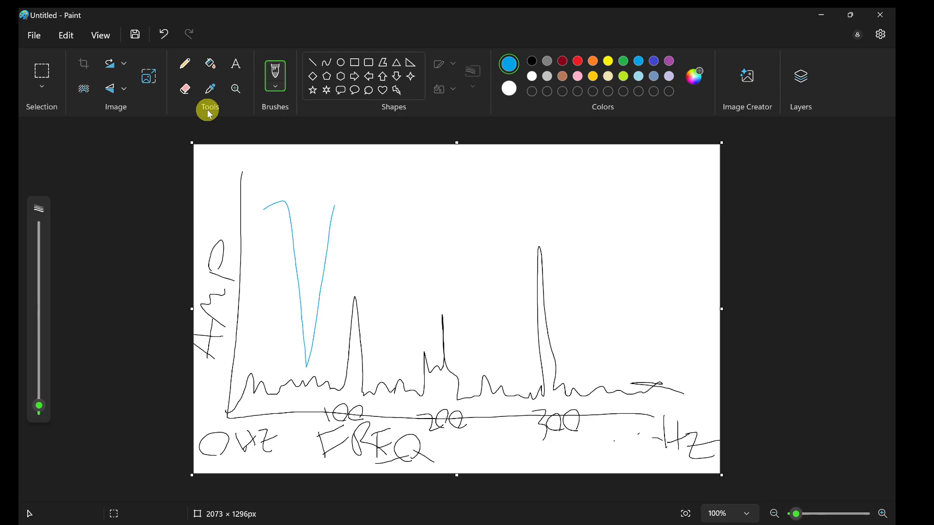
# Draw a light-blue arrow pointing toward higher frequencies from the notch curve, and a shorter one beneath it pointing toward lower frequencies
pyautogui.moveTo(310, 254)
pyautogui.mouseDown()
pyautogui.moveTo(508, 258)
pyautogui.moveTo(461, 291)
pyautogui.moveTo(397, 293)
pyautogui.mouseUp()
pyautogui.moveTo(425, 281)
pyautogui.mouseDown()
pyautogui.moveTo(396, 293)
pyautogui.moveTo(426, 306)
pyautogui.mouseUp()
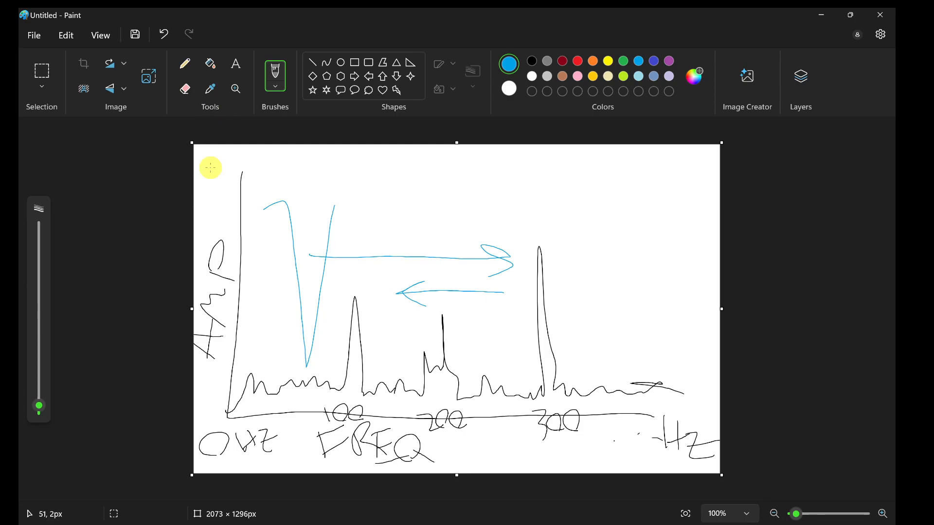
# Undo both light-blue arrows and the V-shaped notch curve, leaving only the black noise graph
pyautogui.hotkey('ctrl', 'z')
pyautogui.hotkey('ctrl', 'z')
pyautogui.hotkey('ctrl', 'z')
pyautogui.hotkey('ctrl', 'z')
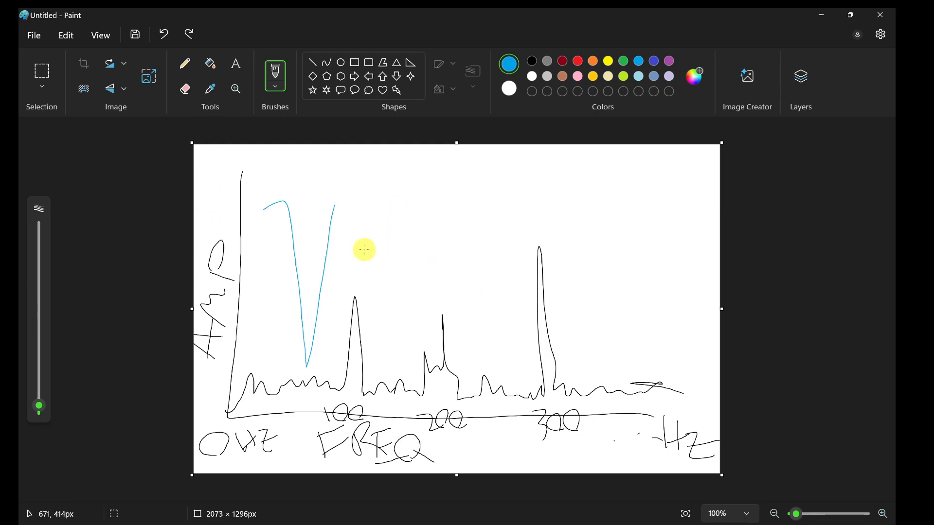
pyautogui.hotkey('ctrl', 'z')
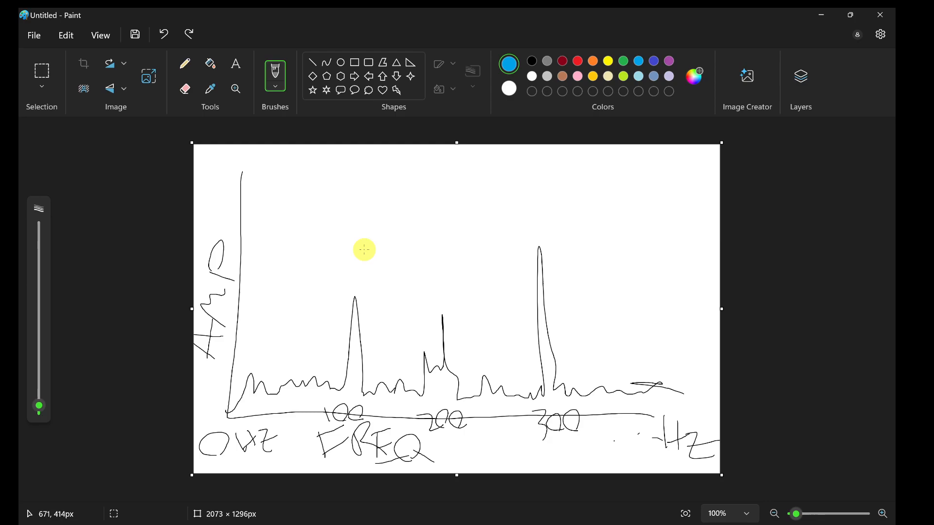
# Return to the notch filtering wiki page and review the static center frequency and throttle position based modes, highlighting "Throttle position based"
pyautogui.hotkey('alt', 'Tab')
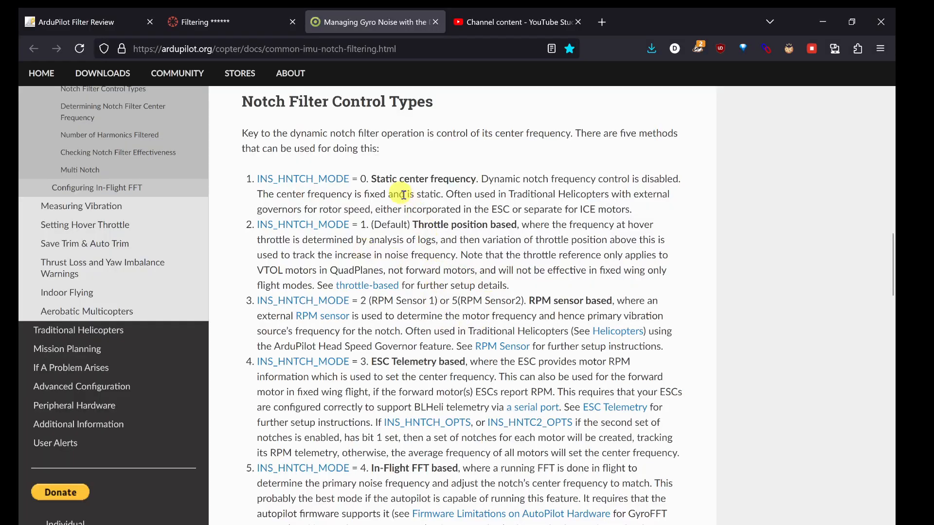
pyautogui.moveTo(374, 179); pyautogui.dragTo(448, 179)
pyautogui.click(448, 206)
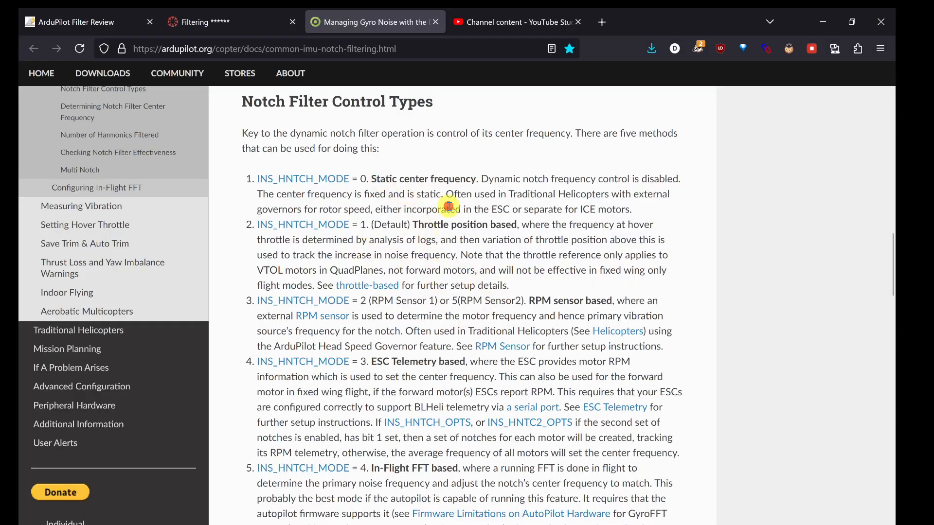
pyautogui.moveTo(418, 224); pyautogui.dragTo(468, 226)
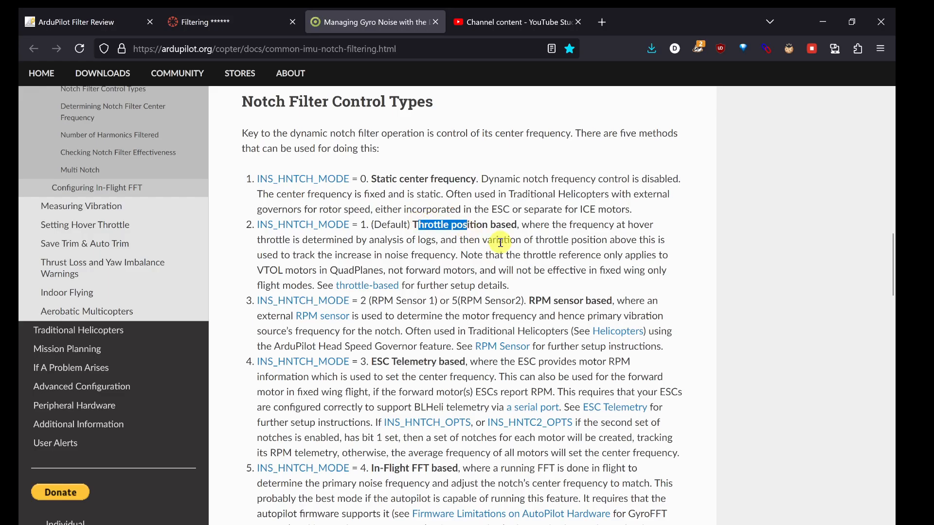
pyautogui.scroll(-1, 501, 242)
pyautogui.click(484, 192)
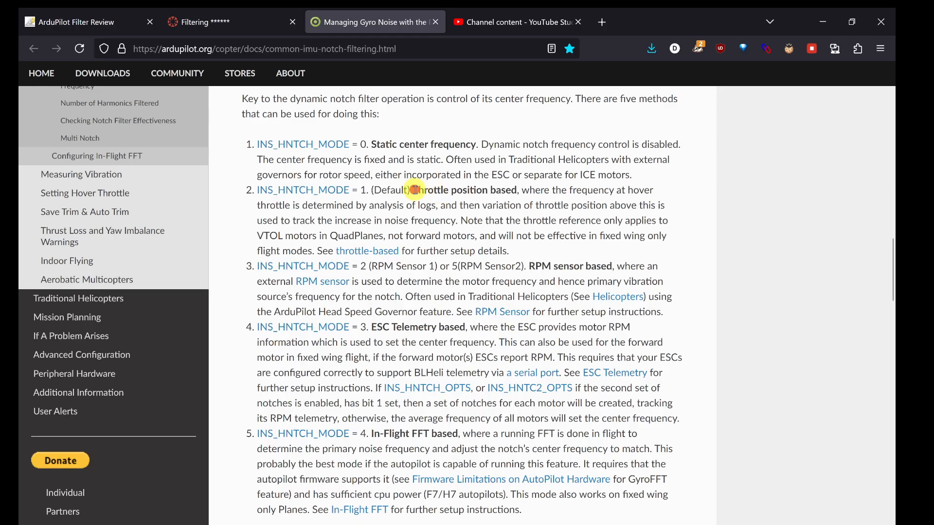
pyautogui.moveTo(412, 190); pyautogui.dragTo(511, 190)
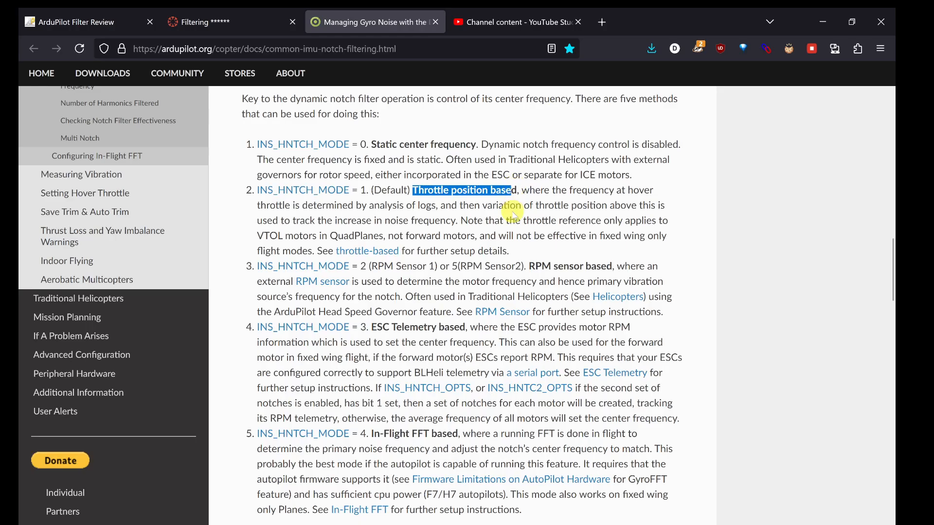
pyautogui.click(493, 216)
# Review the RPM sensor based control type, highlighting its RPM Sensor 1 and RPM Sensor2 mode options
pyautogui.scroll(-1, 494, 216)
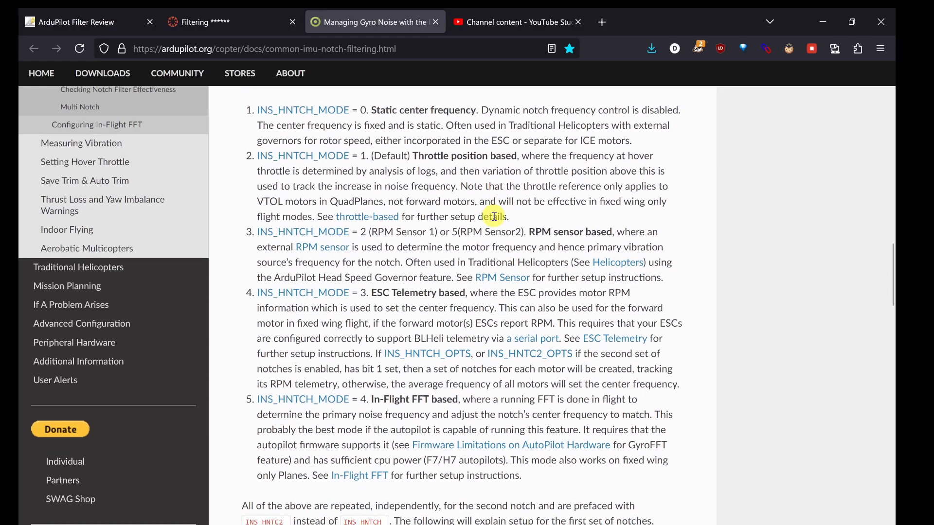
pyautogui.moveTo(373, 232); pyautogui.dragTo(434, 233)
pyautogui.click(443, 237)
# Compare the In-Flight FFT based and ESC Telemetry based control types, highlighting each mode's name
pyautogui.scroll(-2, 444, 237)
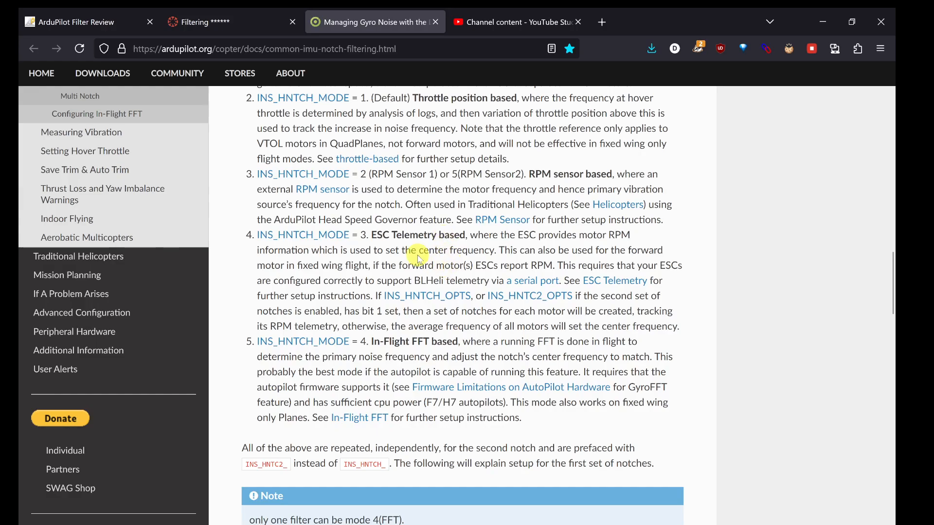
pyautogui.moveTo(372, 342); pyautogui.dragTo(458, 342)
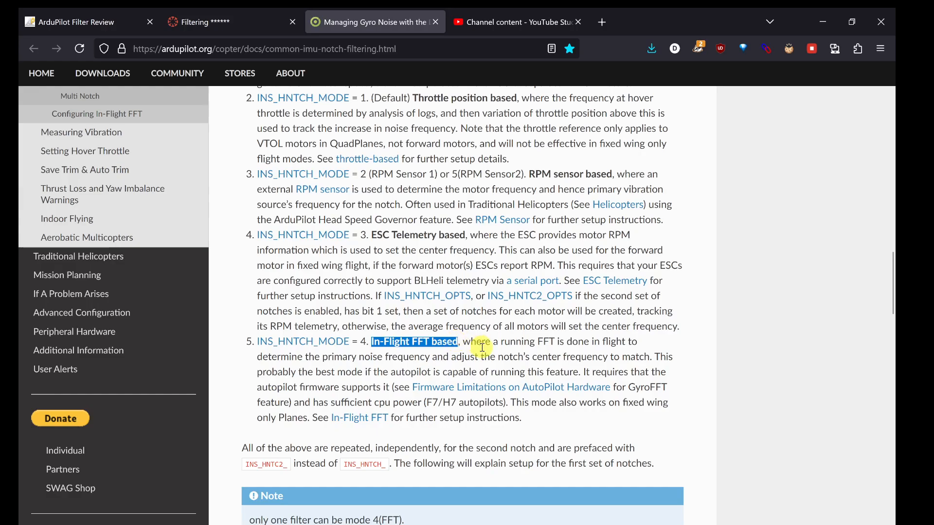
pyautogui.click(481, 348)
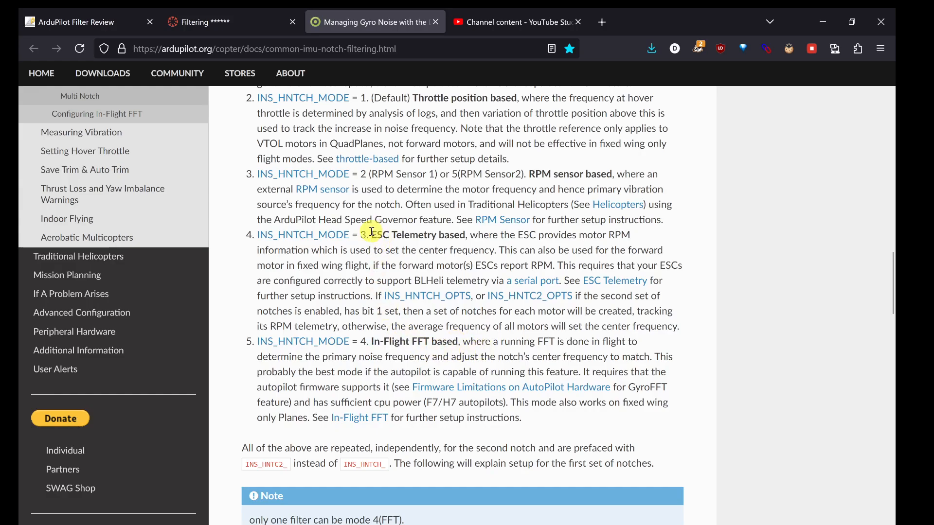
pyautogui.moveTo(372, 235); pyautogui.dragTo(460, 237)
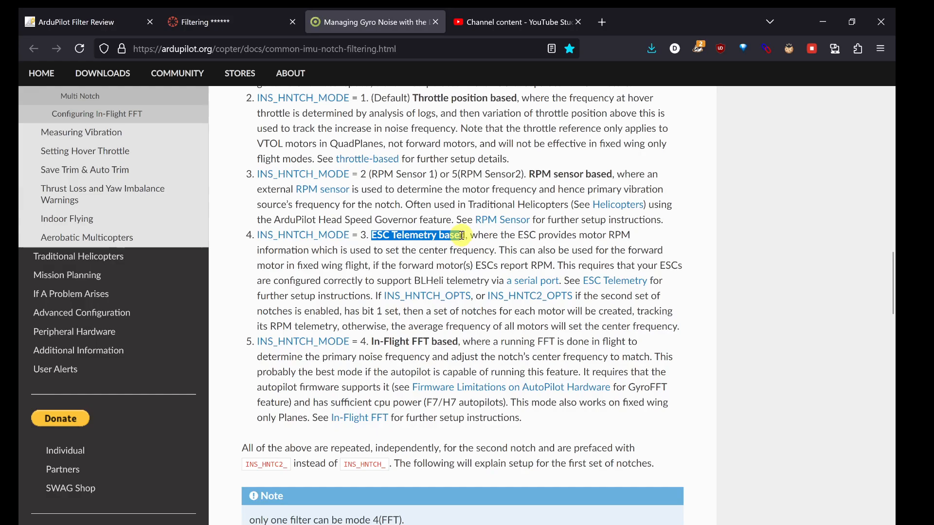
pyautogui.click(459, 237)
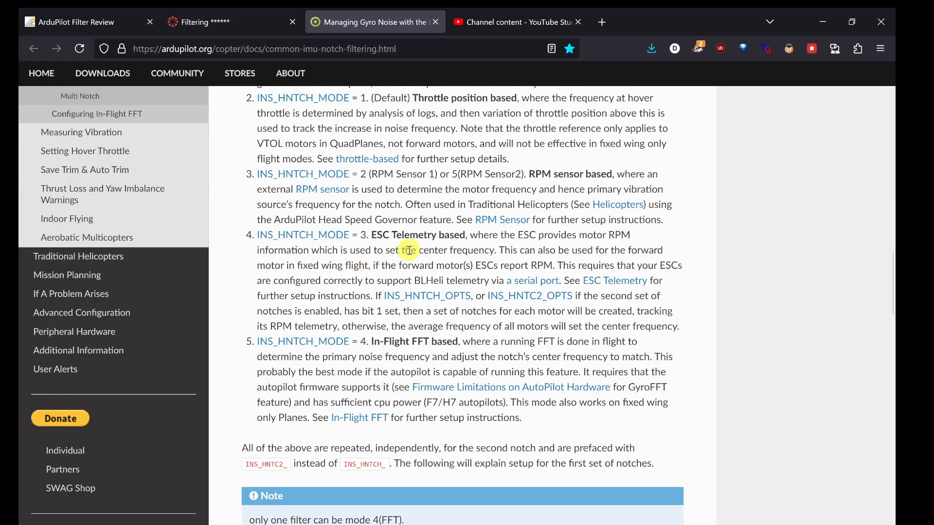
pyautogui.moveTo(371, 236); pyautogui.dragTo(423, 237)
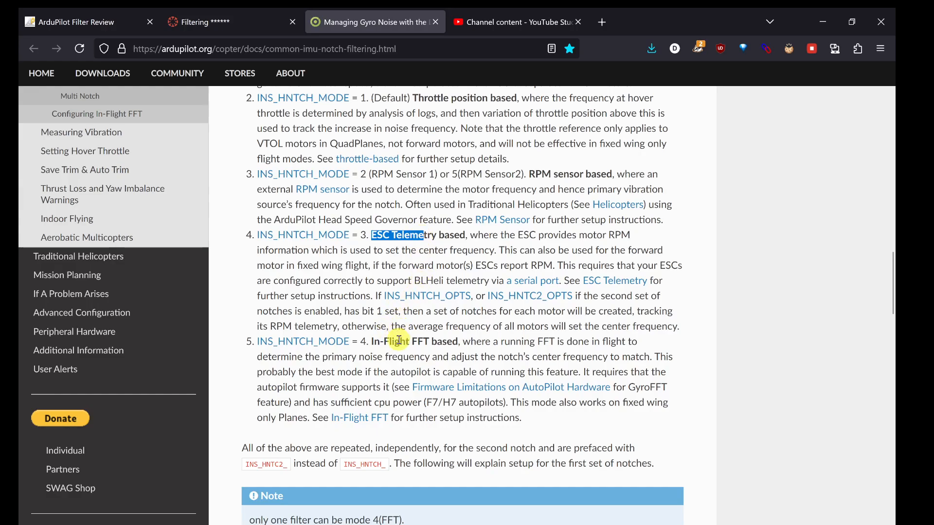
# Examine the In-Flight FFT based mode's autopilot requirements, highlighting "H7 autopilots"
pyautogui.moveTo(375, 342); pyautogui.dragTo(444, 339)
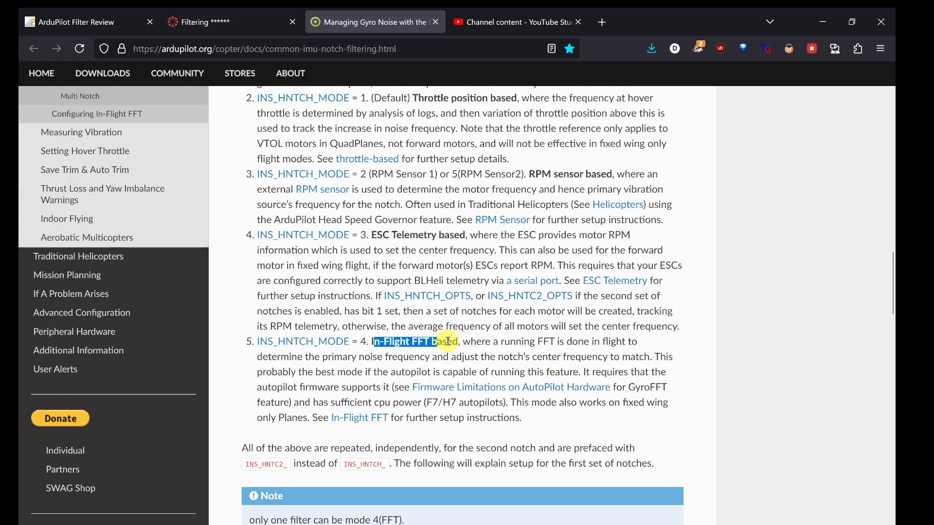
pyautogui.click(368, 382)
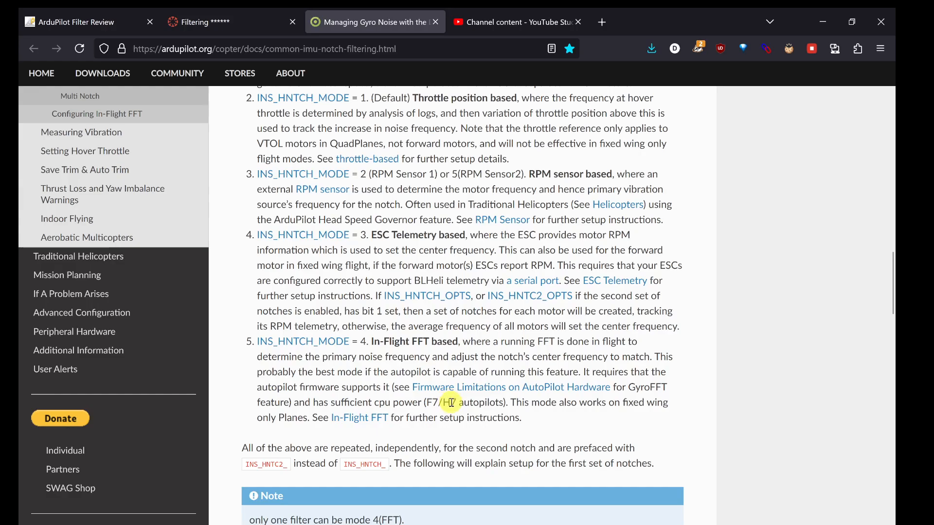
pyautogui.moveTo(443, 404); pyautogui.dragTo(502, 404)
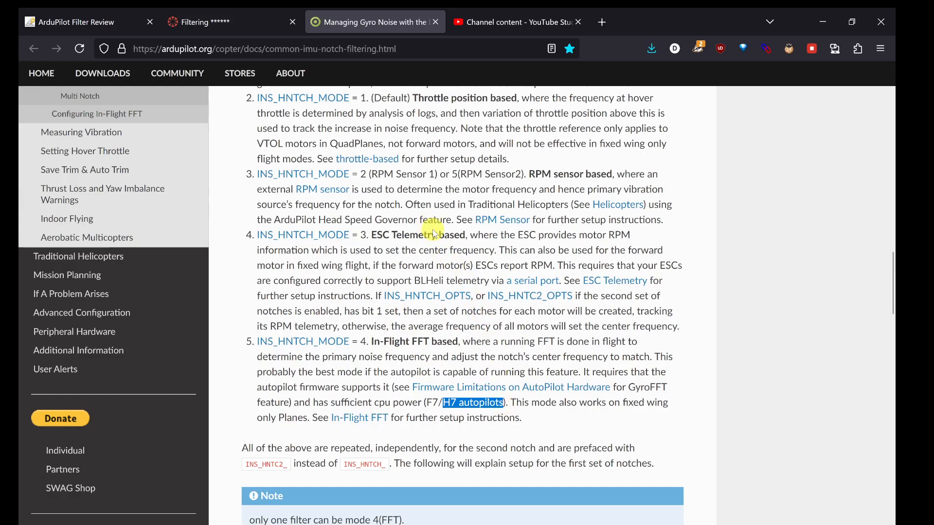
# Examine the ESC Telemetry based mode's description, highlighting the text on motor RPM information and BLHeli telemetry support
pyautogui.moveTo(432, 233); pyautogui.dragTo(394, 240)
pyautogui.click(423, 244)
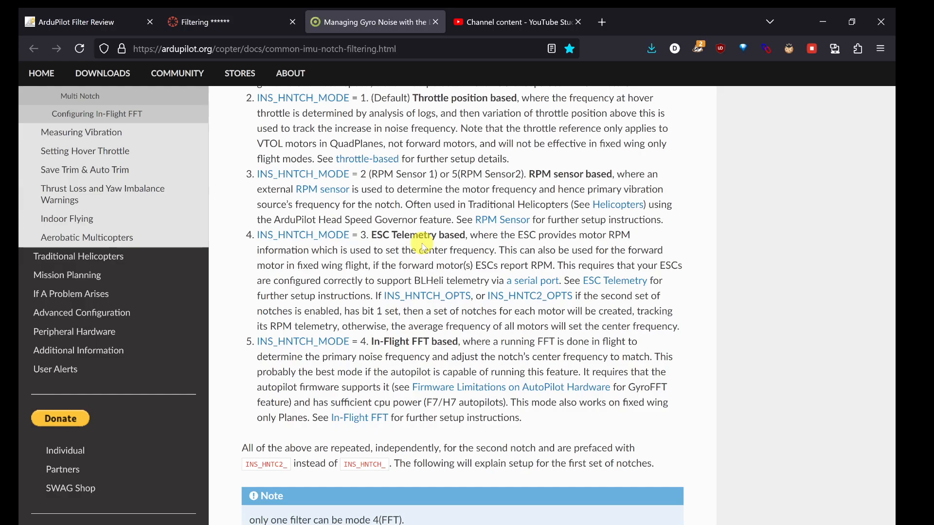
pyautogui.moveTo(355, 250); pyautogui.dragTo(437, 280)
pyautogui.click(462, 279)
pyautogui.click(400, 282)
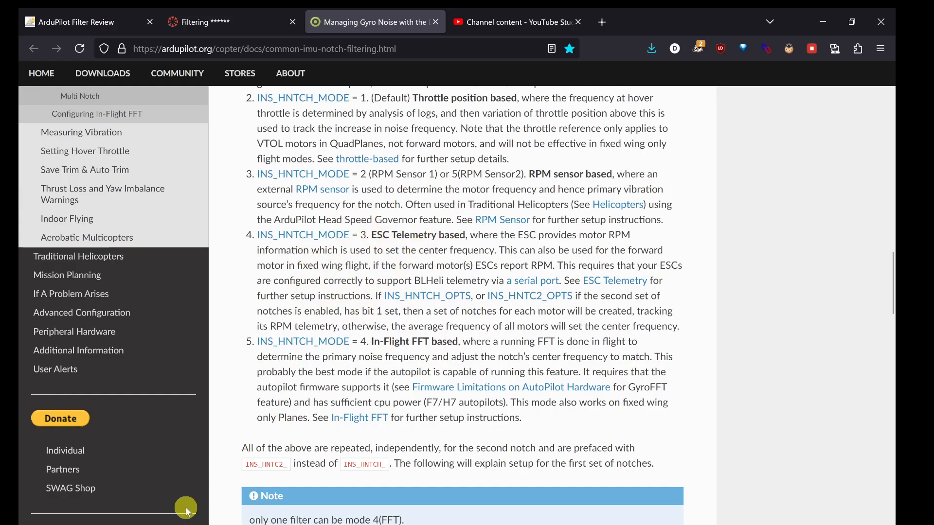
# Switch to the Word filtering setup outline and highlight item 2, "Choose Notch Filter Type based on physical hardware"
pyautogui.moveTo(187, 522)
pyautogui.click(209, 437)
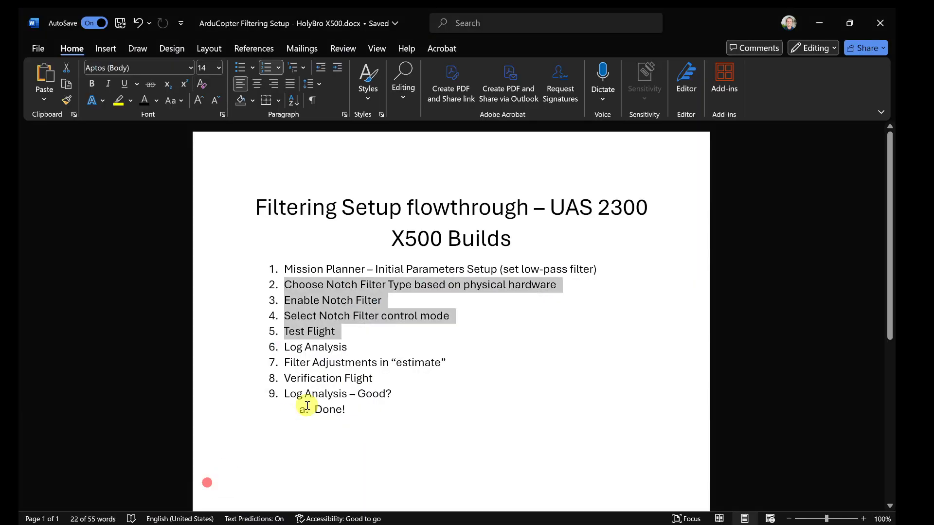
pyautogui.click(406, 334)
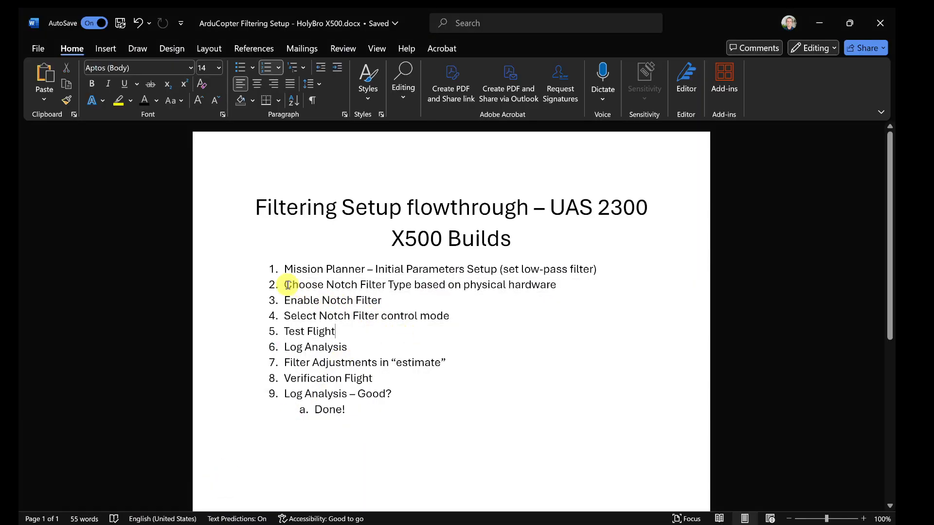
pyautogui.moveTo(288, 285); pyautogui.dragTo(539, 282)
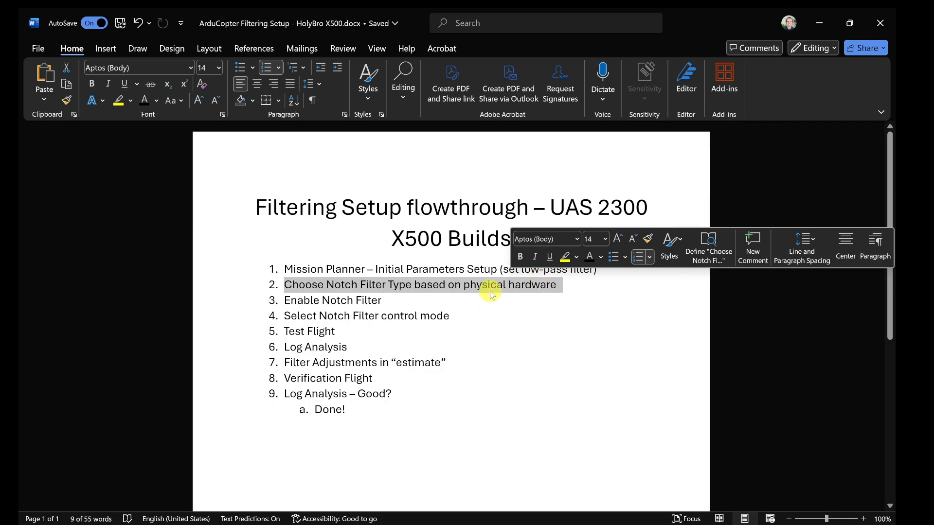
pyautogui.click(442, 280)
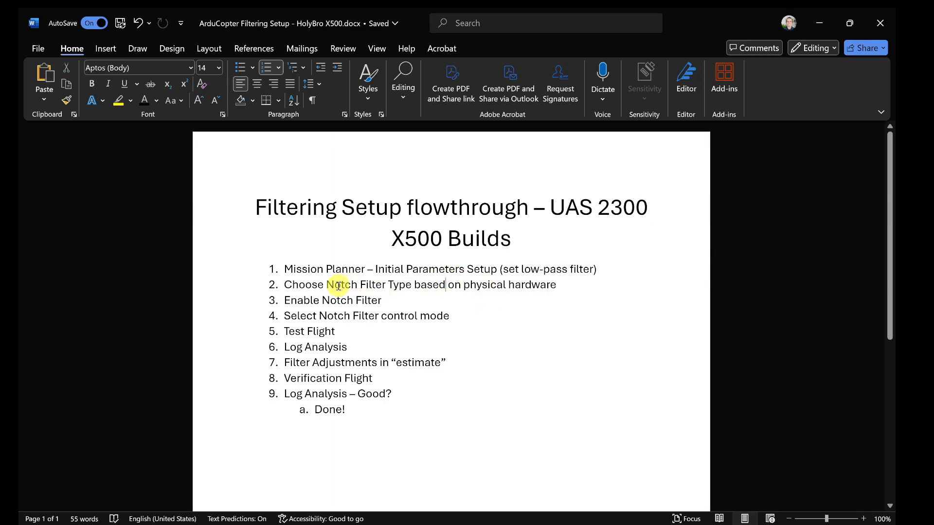
# Return to the wiki's Notch Filter Setup Overview and review its first two items, highlighting the center frequency control, static notch and throttle-based wording
pyautogui.click(96, 524)
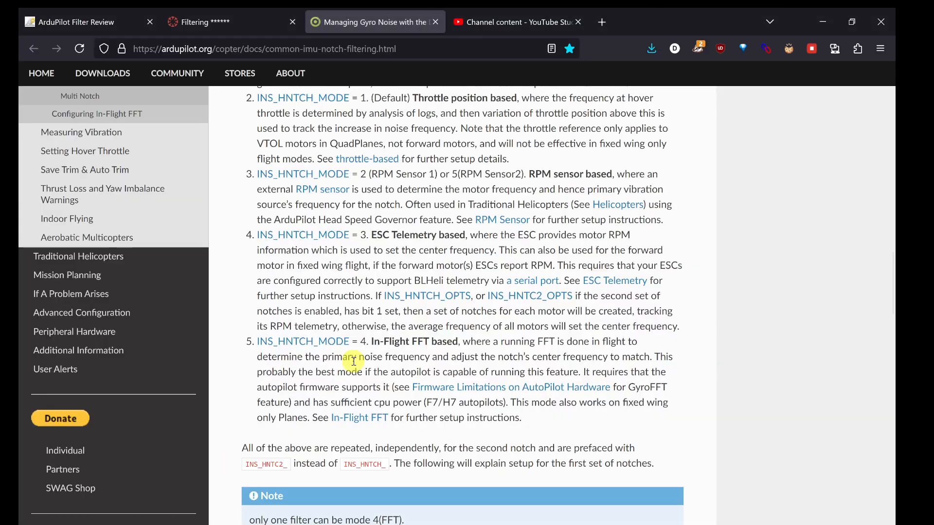
pyautogui.scroll(10, 350, 358)
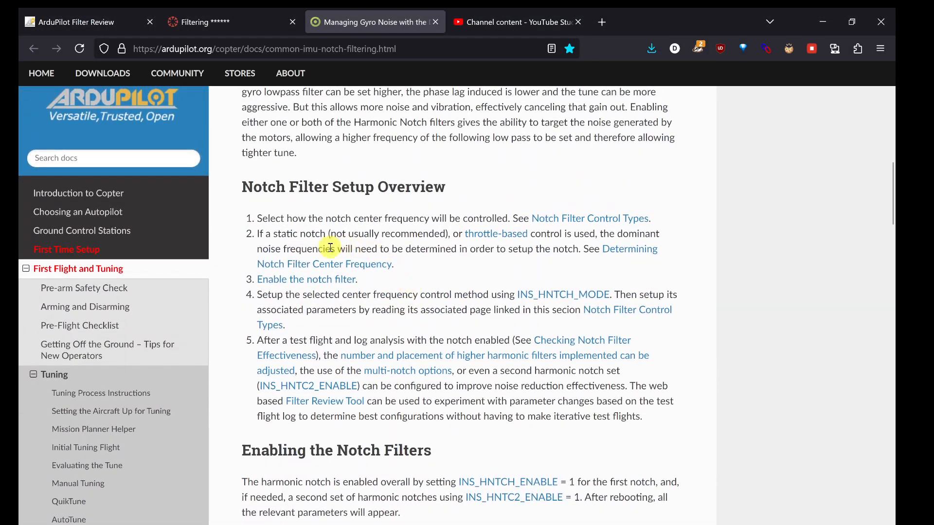
pyautogui.moveTo(267, 218); pyautogui.dragTo(458, 218)
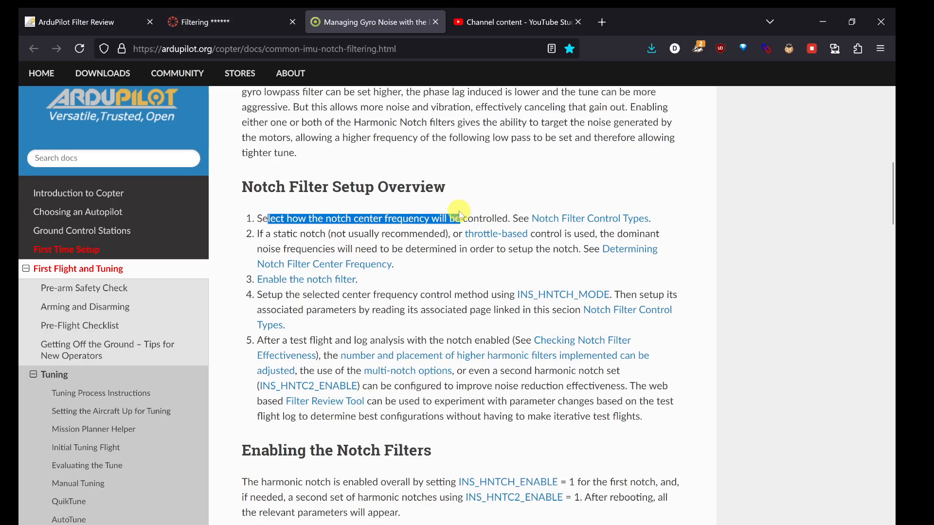
pyautogui.moveTo(284, 234); pyautogui.dragTo(325, 236)
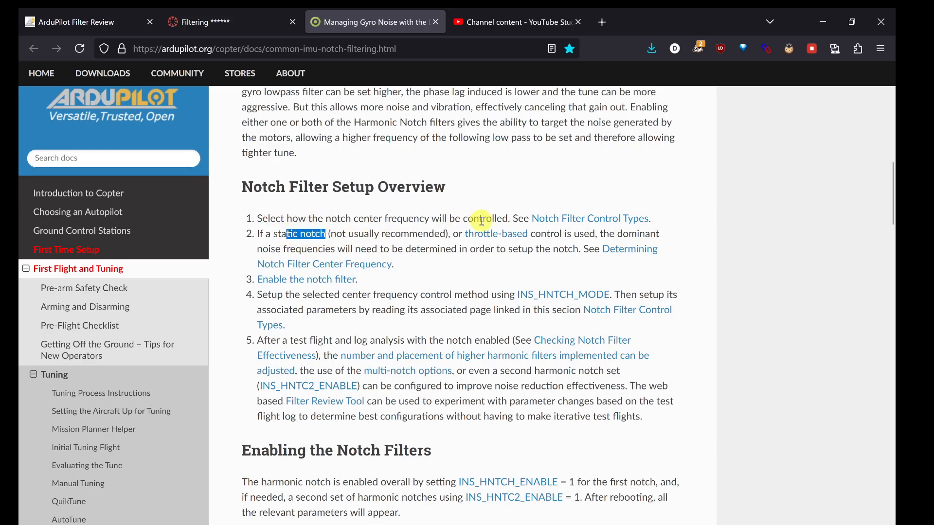
pyautogui.moveTo(460, 236); pyautogui.dragTo(584, 234)
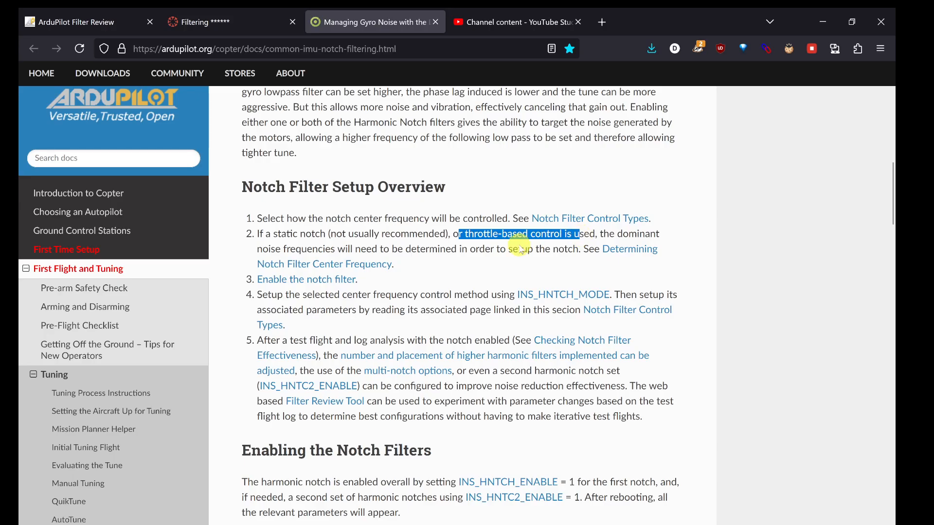
pyautogui.click(417, 251)
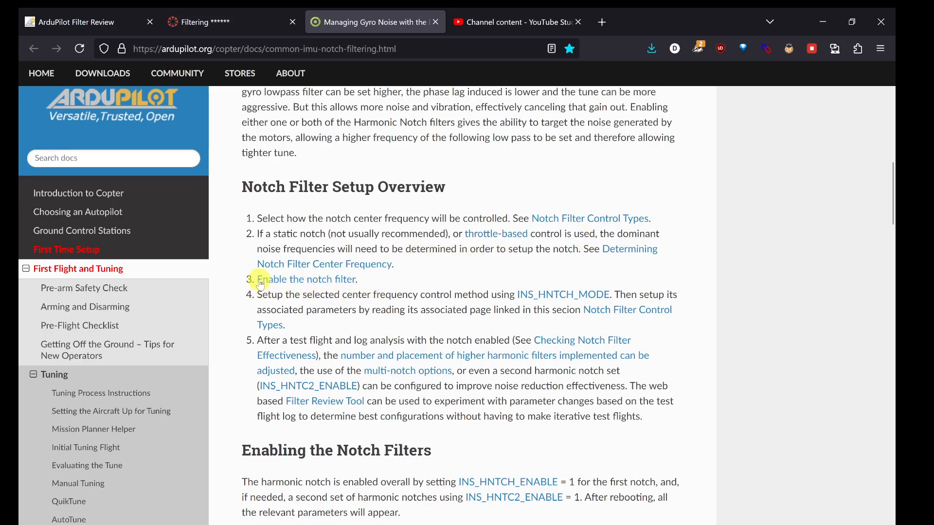
# Follow the "Enable the notch filter" link and review the Enabling the Notch Filters section
pyautogui.click(326, 281)
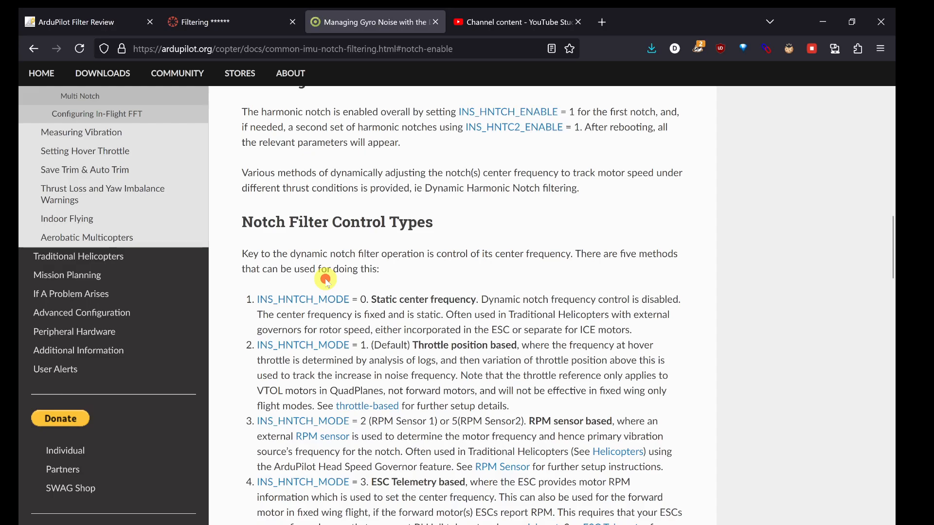
pyautogui.moveTo(252, 169); pyautogui.dragTo(387, 181)
pyautogui.click(376, 205)
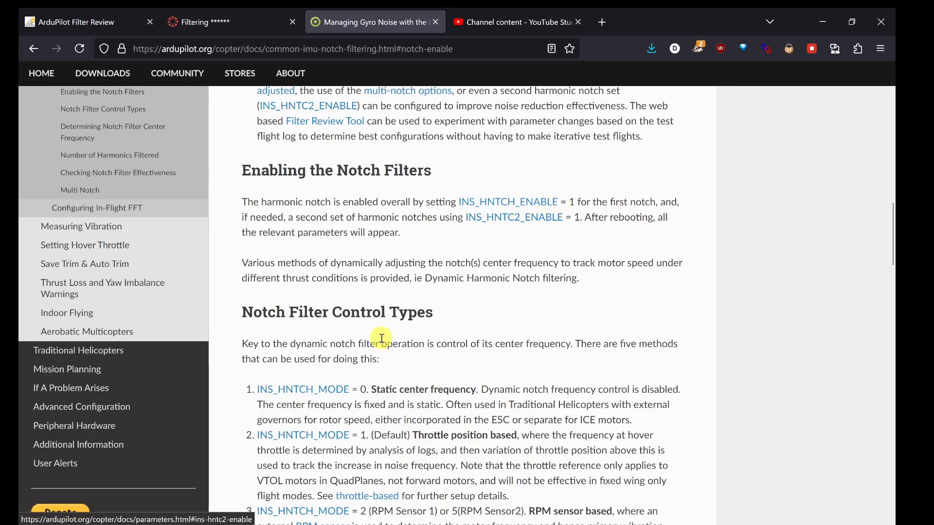
# Switch to Mission Planner, close the parameter comparison and search the full parameter list for INS_HNT
pyautogui.click(203, 497)
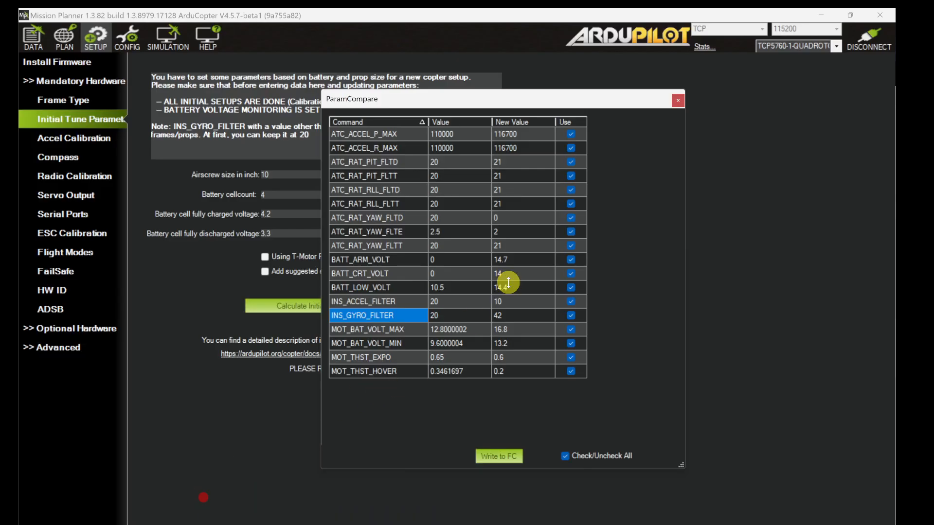
pyautogui.click(678, 100)
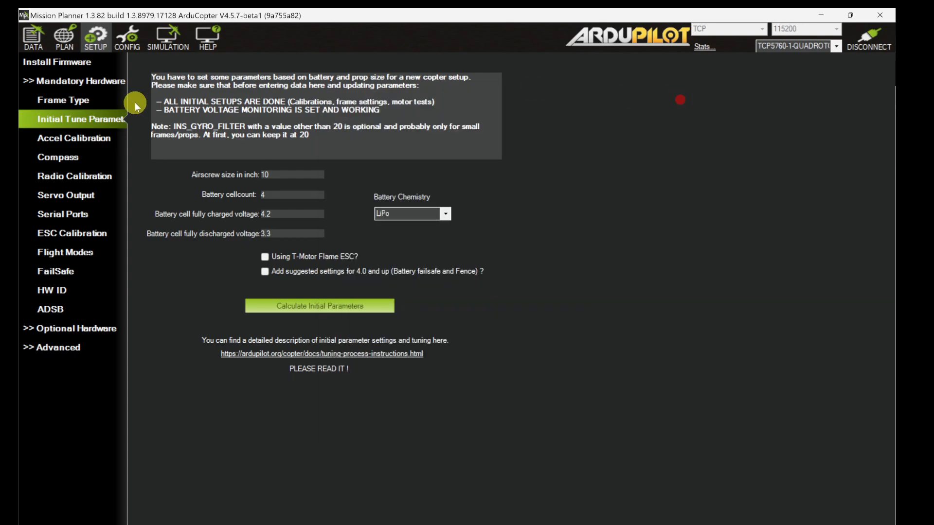
pyautogui.click(121, 49)
pyautogui.click(69, 199)
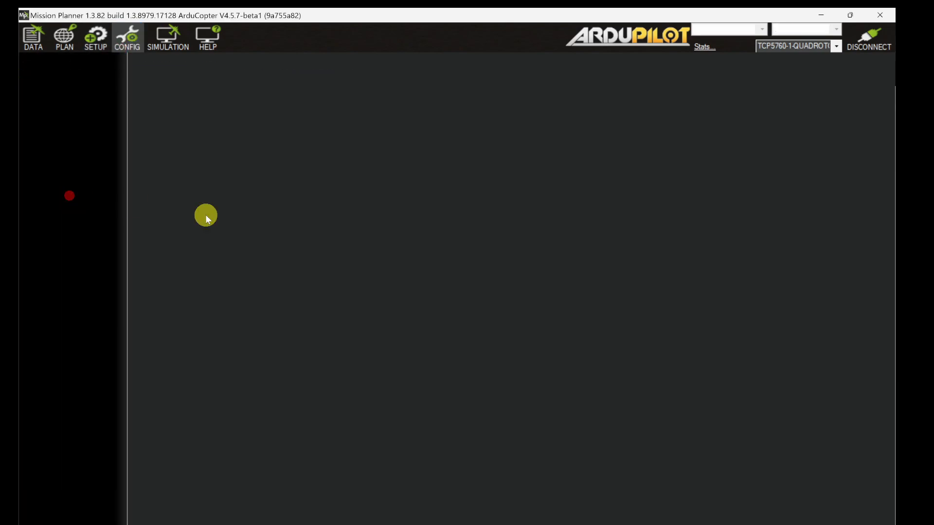
pyautogui.click(104, 175)
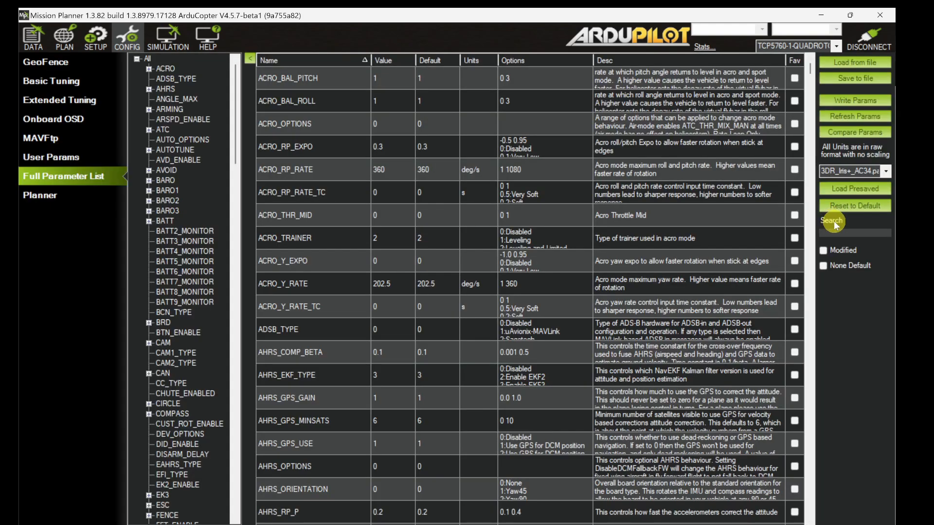
pyautogui.write('INS_HNT')
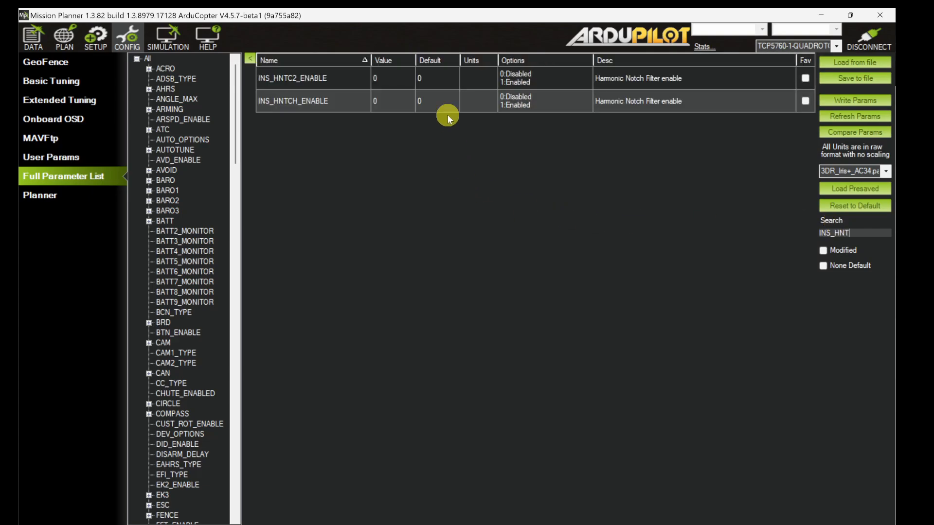
# Set INS_HNTCH_ENABLE to 1, write it to the vehicle, accept the parameter refresh and dismiss the error report
pyautogui.click(377, 104)
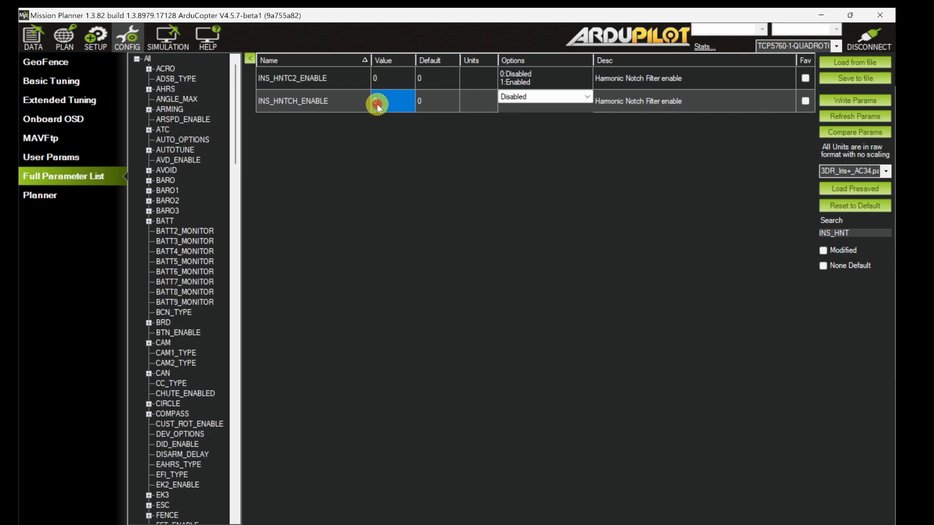
pyautogui.click(404, 102)
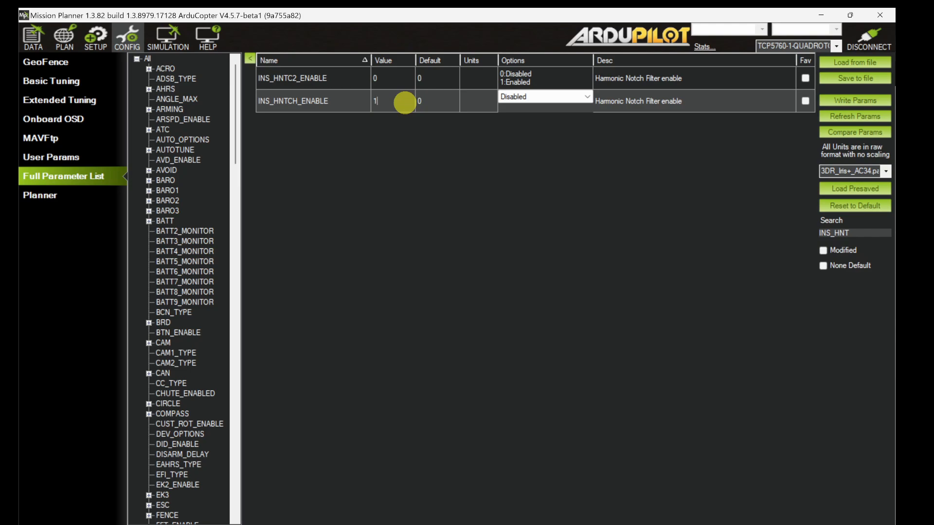
pyautogui.click(828, 101)
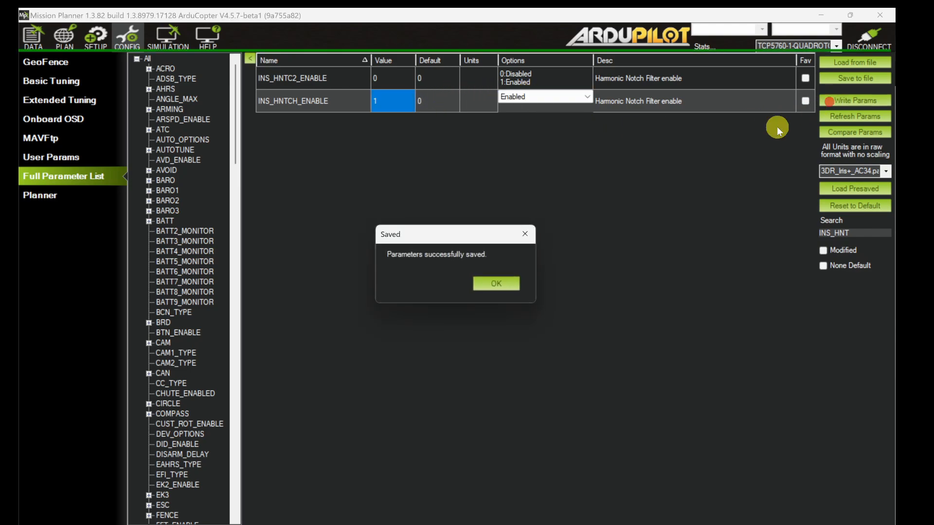
pyautogui.click(490, 286)
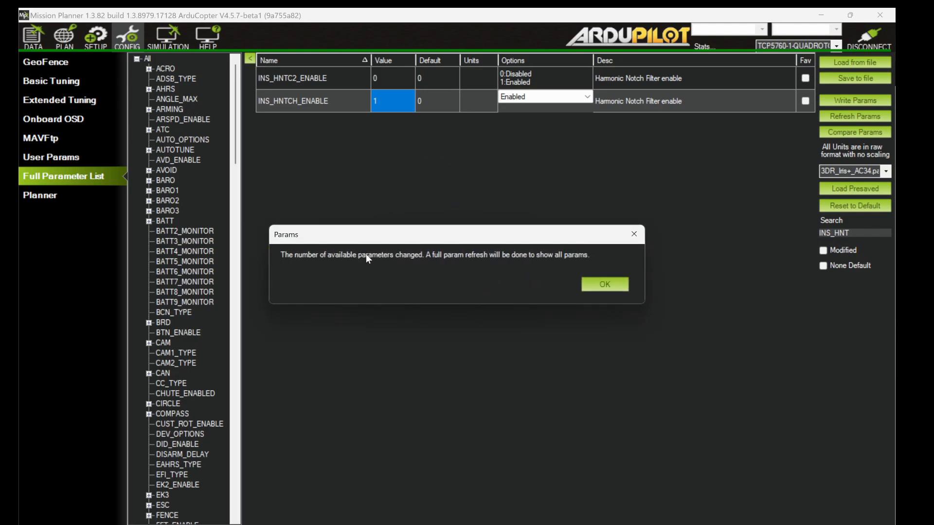
pyautogui.click(589, 289)
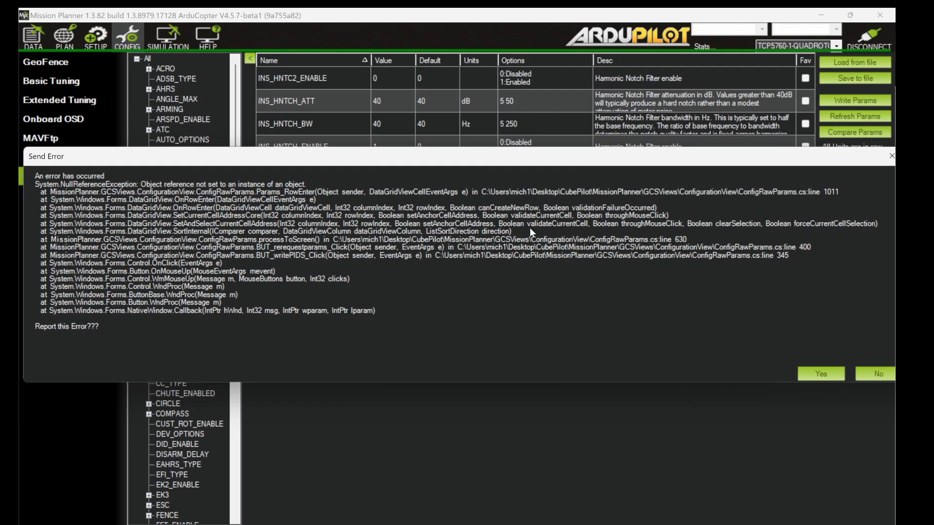
pyautogui.moveTo(805, 157); pyautogui.dragTo(703, 161)
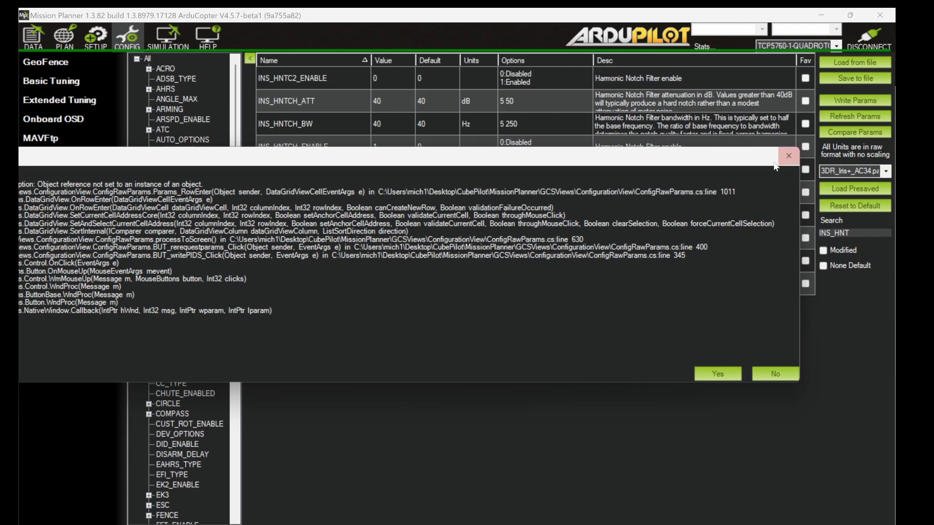
pyautogui.click(789, 156)
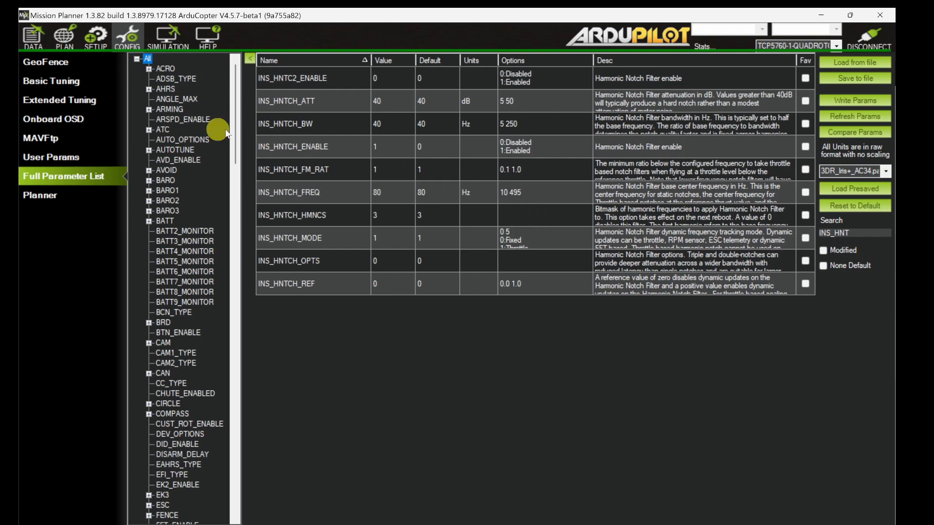
# Restart the multirotor simulation with the stable version and reopen the full parameter list filtered to INS_HN
pyautogui.click(167, 38)
pyautogui.click(491, 450)
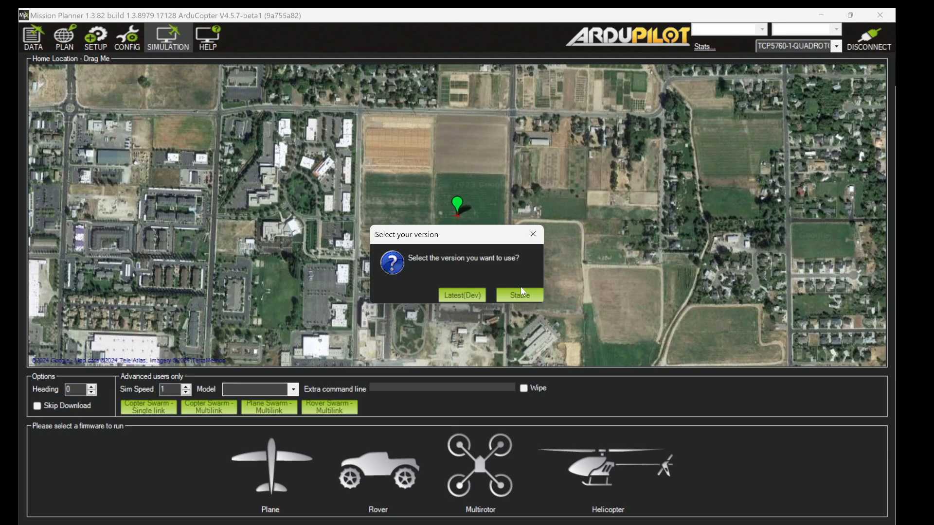
pyautogui.click(517, 294)
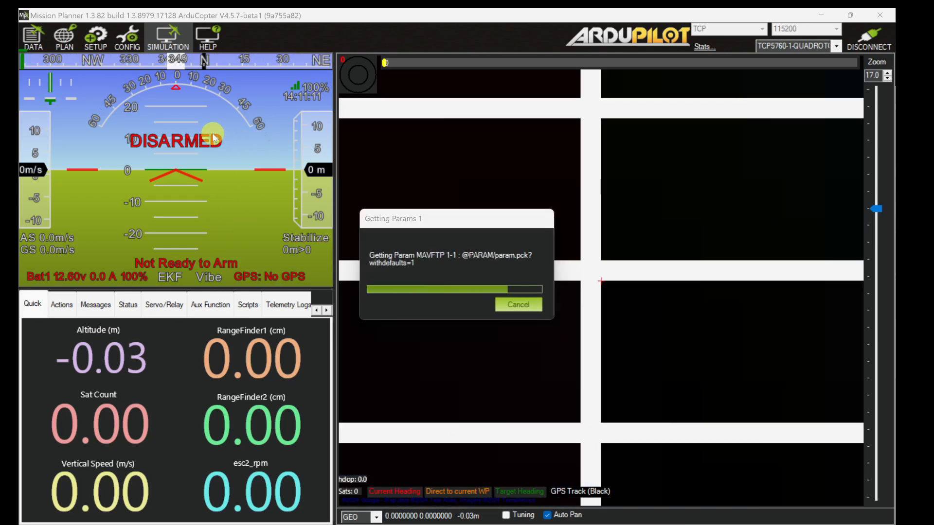
pyautogui.click(127, 37)
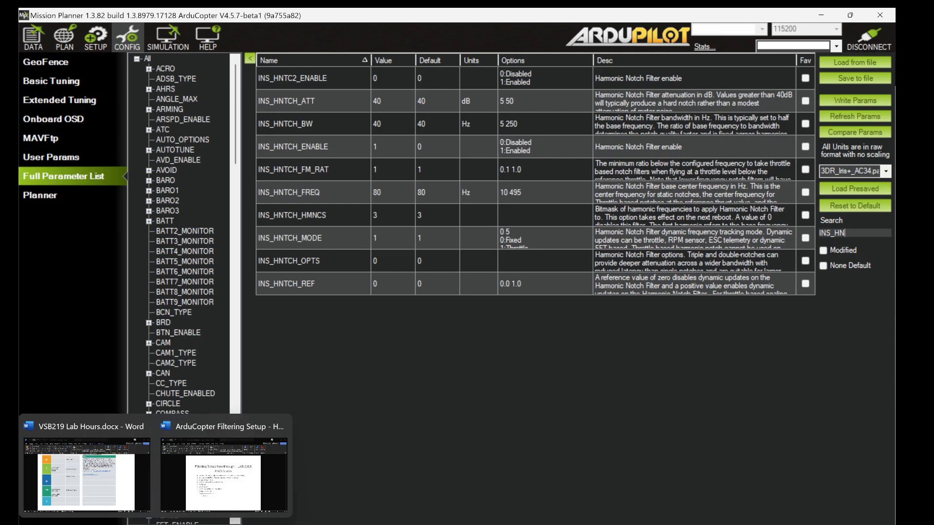
# Return to the wiki's Notch Filter Setup Overview, review item 4 and highlight "ESC Telemetry" under Notch Filter Control Types
pyautogui.click(263, 471)
pyautogui.scroll(5, 343, 309)
pyautogui.scroll(2, 345, 306)
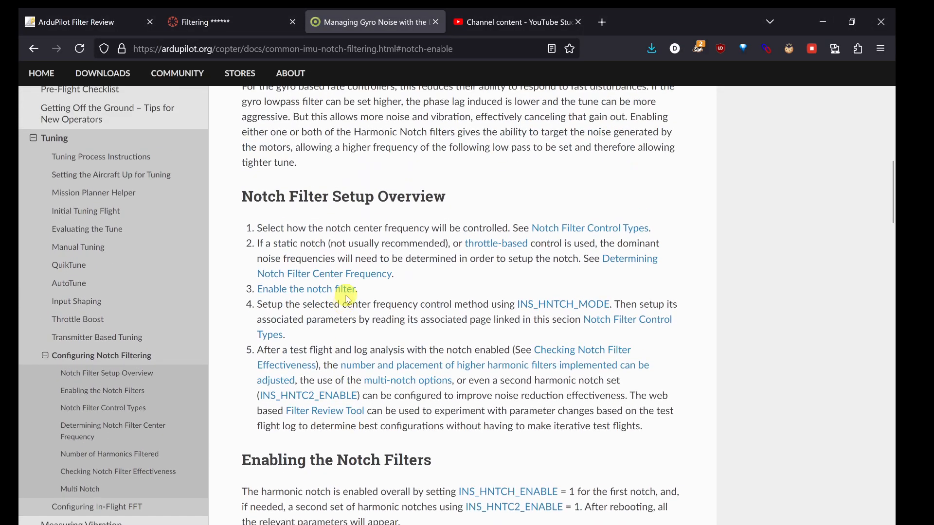
pyautogui.scroll(-2, 390, 304)
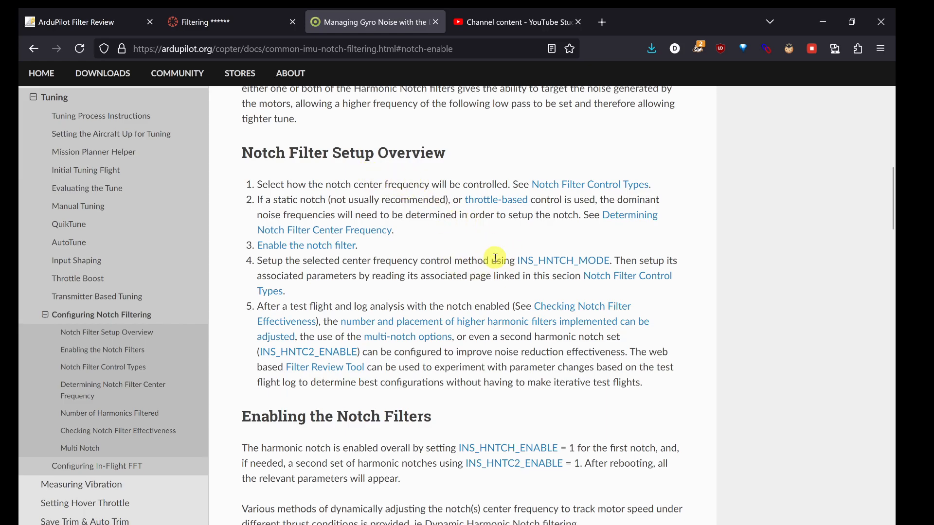
pyautogui.scroll(-10, 486, 268)
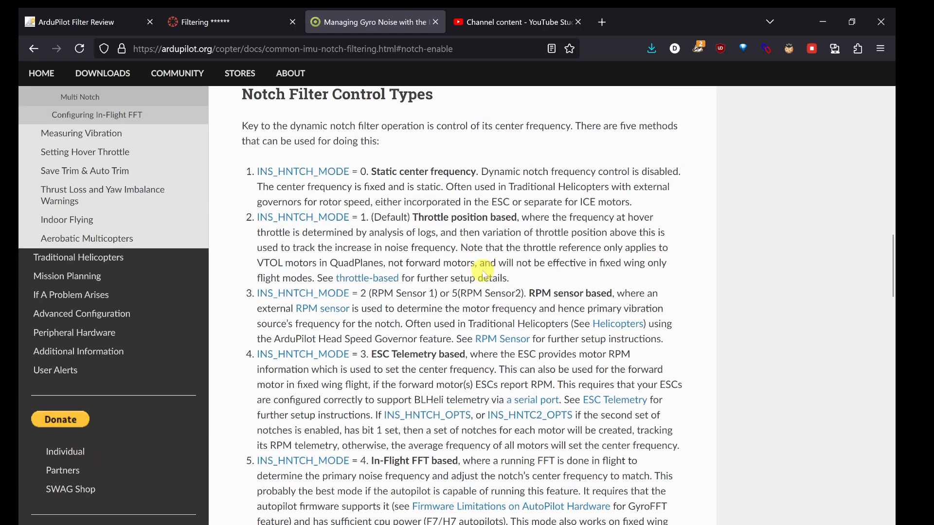
pyautogui.moveTo(377, 298); pyautogui.dragTo(432, 297)
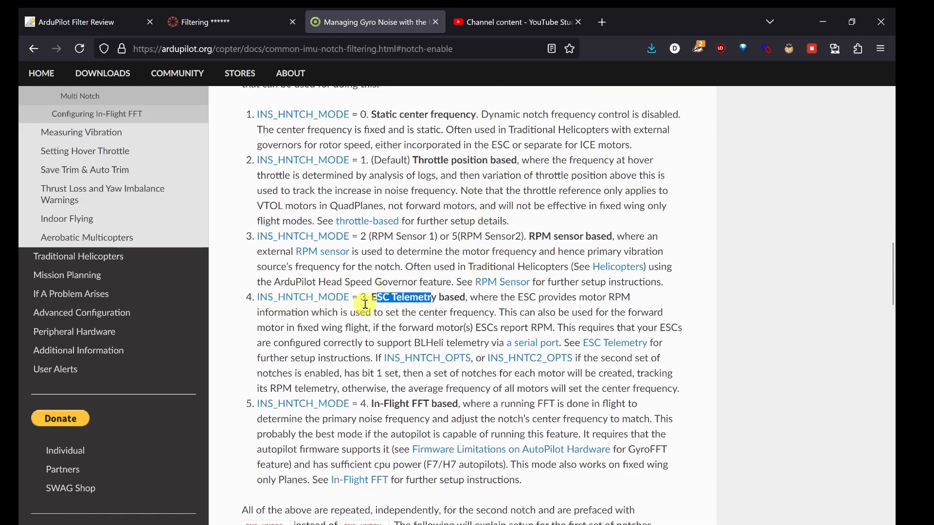
# Back in Mission Planner, set INS_HNTCH_MODE to ESC Telemetry and write the parameter to the vehicle
pyautogui.click(238, 524)
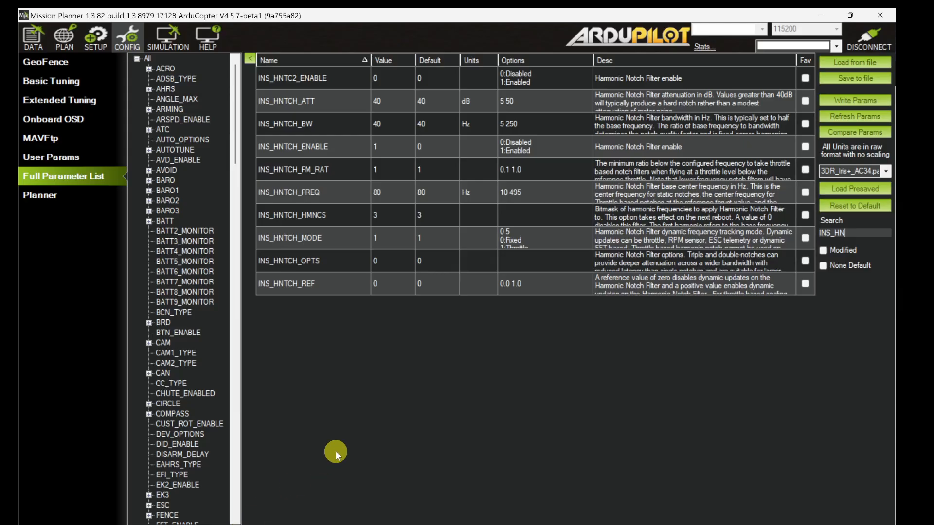
pyautogui.click(395, 242)
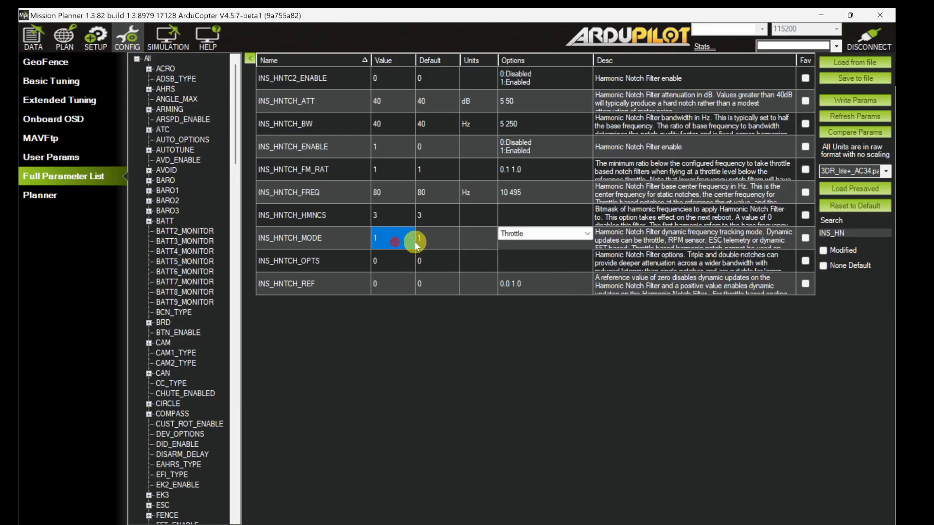
pyautogui.click(587, 234)
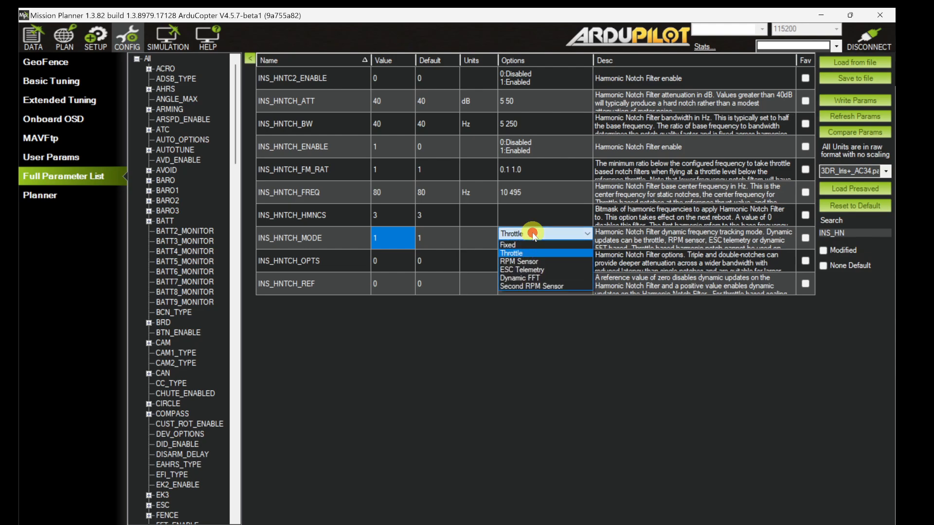
pyautogui.click(551, 267)
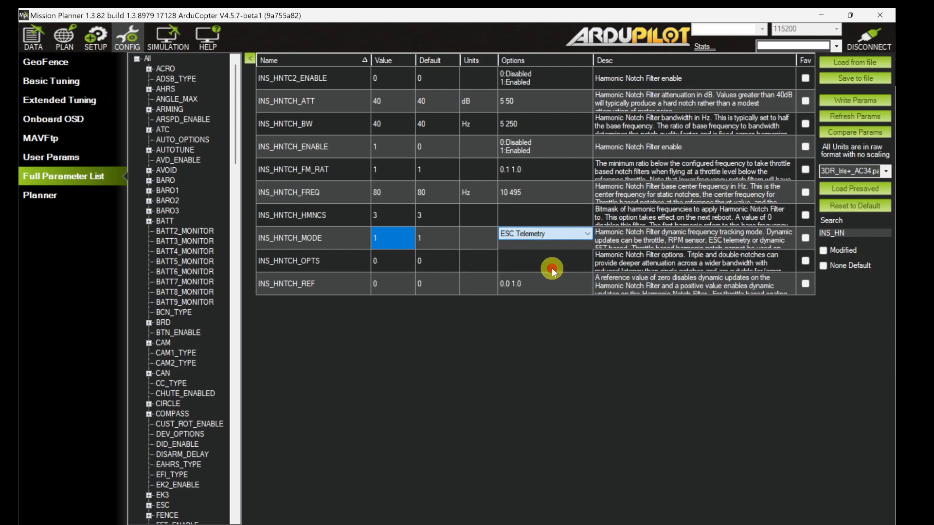
pyautogui.click(828, 103)
pyautogui.click(501, 282)
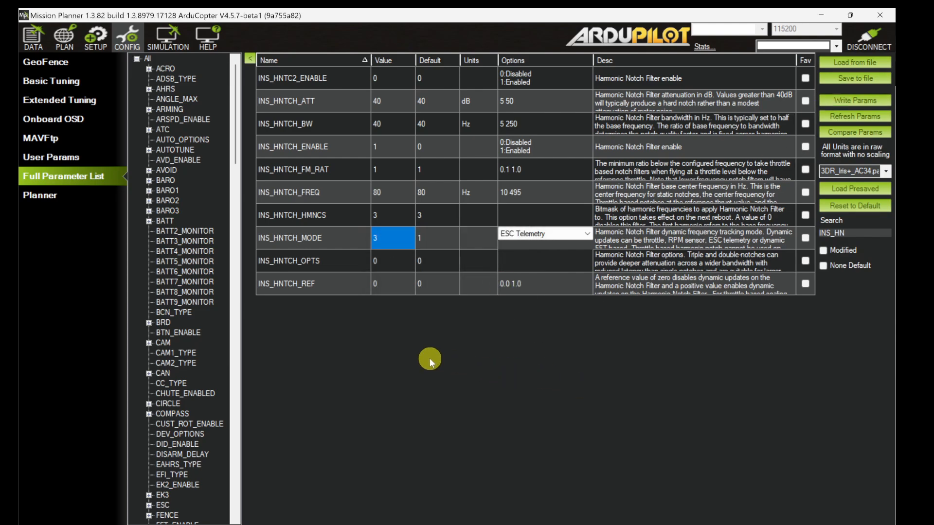
# Switch to the wiki and review the remaining items of the Notch Filter Setup Overview
pyautogui.hotkey('alt', 'Tab')
pyautogui.scroll(6, 469, 325)
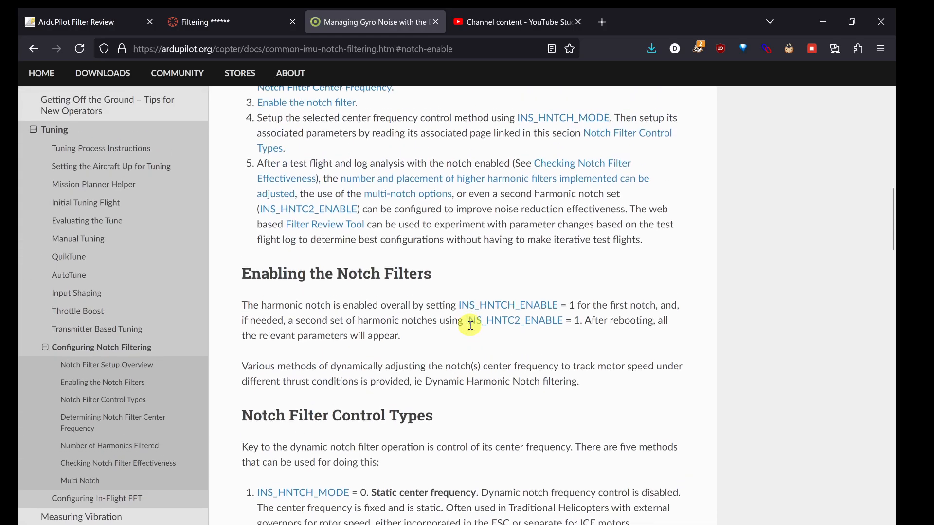
pyautogui.scroll(3, 470, 325)
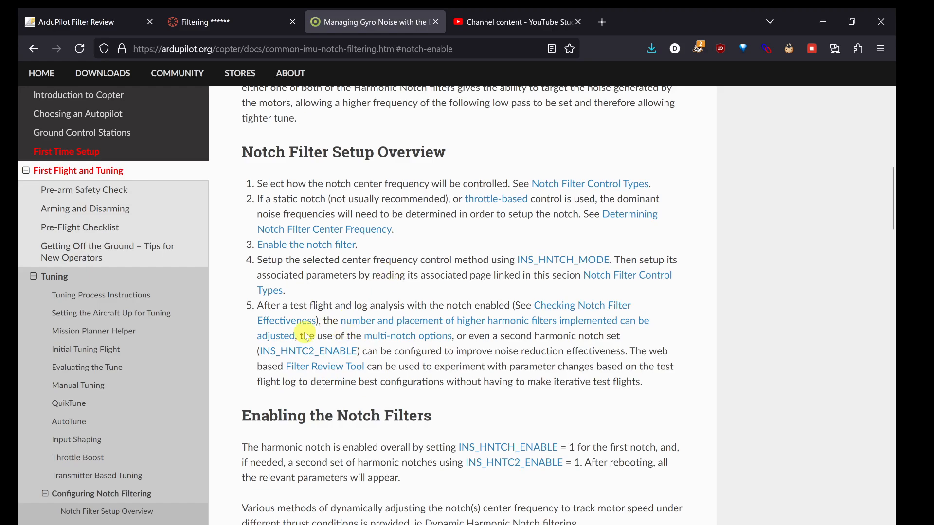
# Switch to the Word filtering setup outline and review items 1 to 4, highlighting their text in turn
pyautogui.moveTo(161, 524)
pyautogui.click(198, 484)
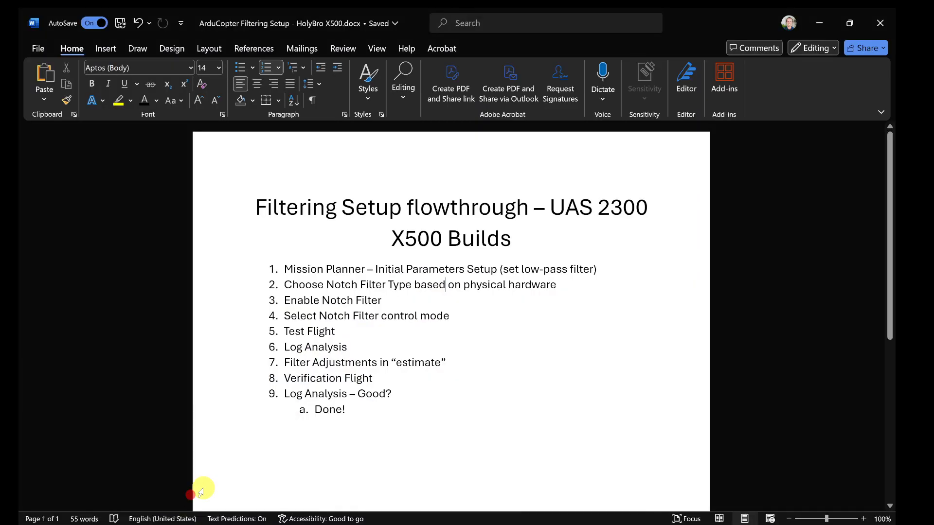
pyautogui.moveTo(284, 269); pyautogui.dragTo(495, 270)
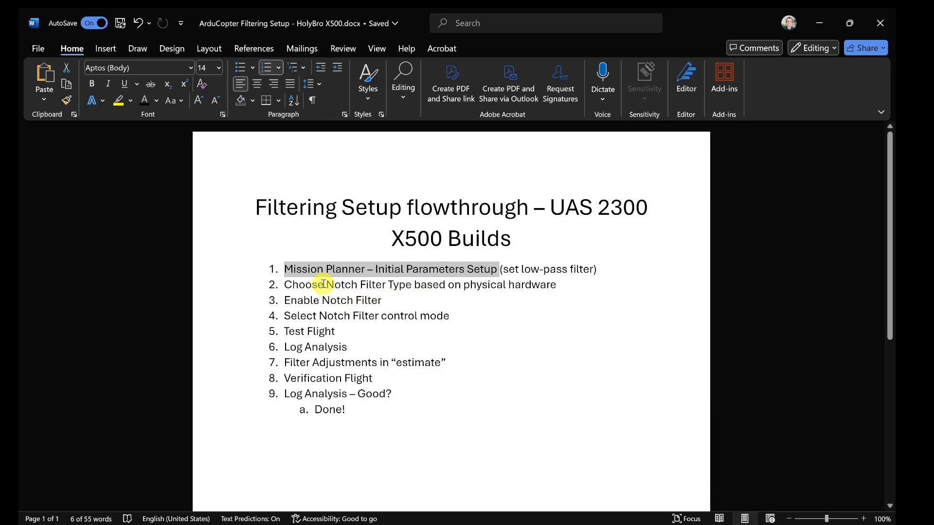
pyautogui.moveTo(321, 284); pyautogui.dragTo(481, 285)
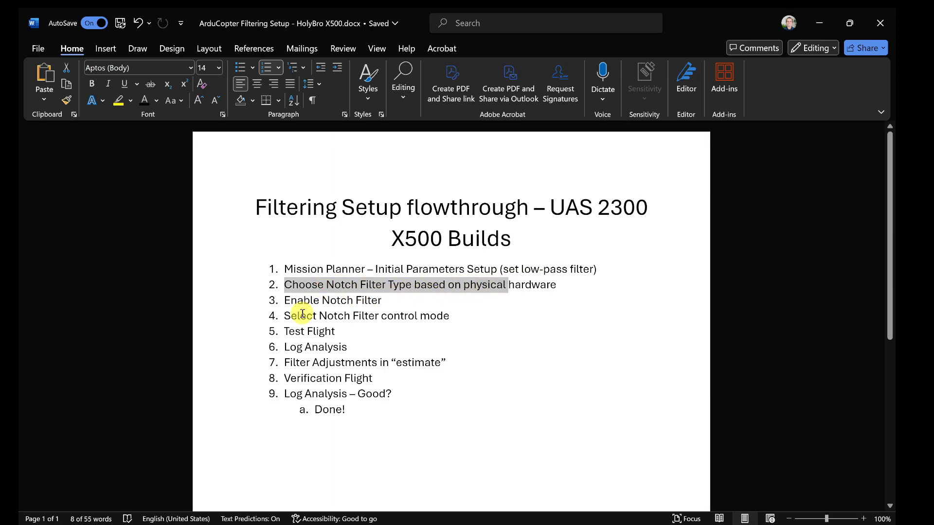
pyautogui.moveTo(305, 302); pyautogui.dragTo(362, 307)
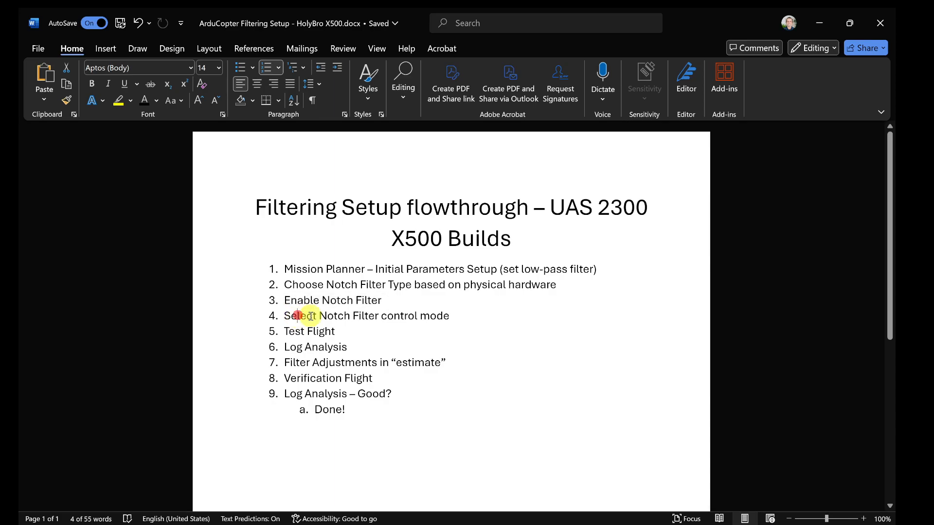
pyautogui.moveTo(296, 320); pyautogui.dragTo(442, 315)
# Extend outline item 4 to read "Select Notch Filter control mode in parameters", correcting the misspelled last word
pyautogui.click(448, 317)
pyautogui.write('in parma')
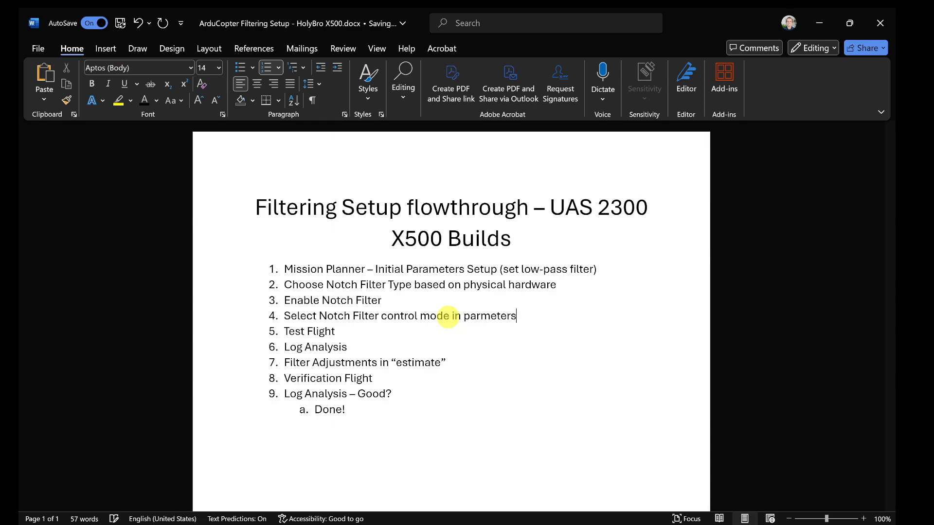
pyautogui.click(334, 333)
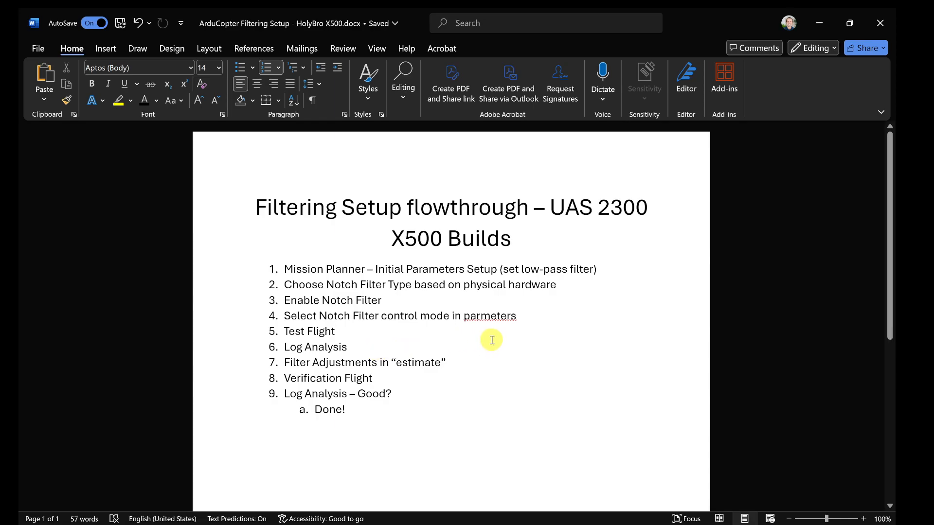
pyautogui.click(479, 315)
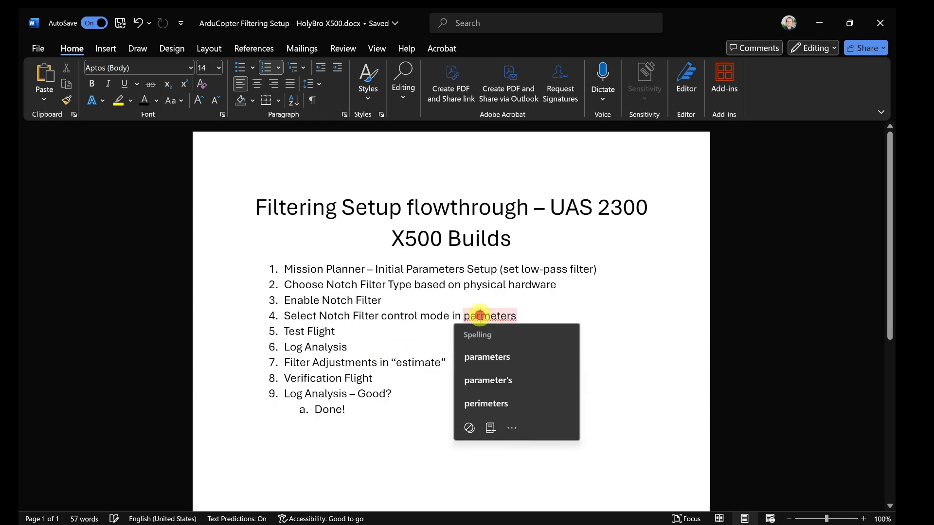
pyautogui.click(489, 334)
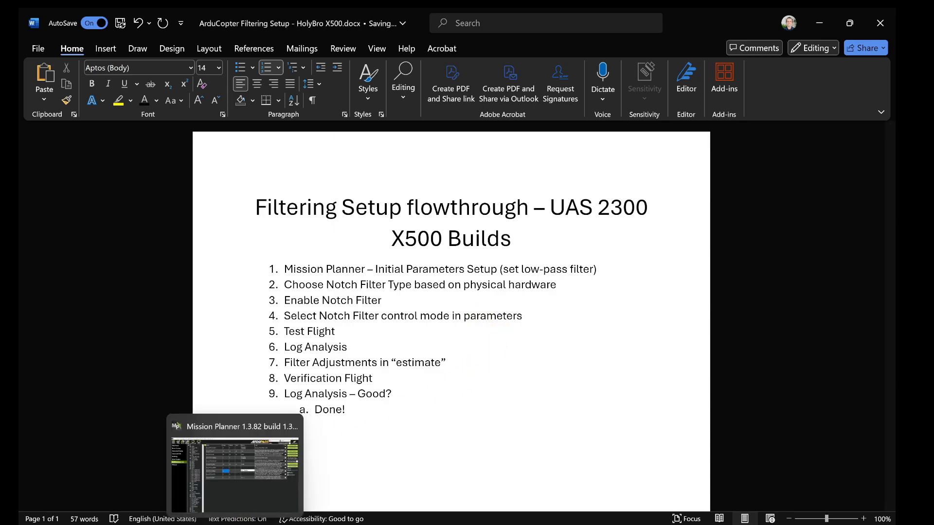
# Switch to the ArduPilot wiki, look up Checking Notch Filter Effectiveness and open its linked Raw IMU Logging for FFT Analysis page
pyautogui.click(241, 524)
pyautogui.scroll(-1, 365, 260)
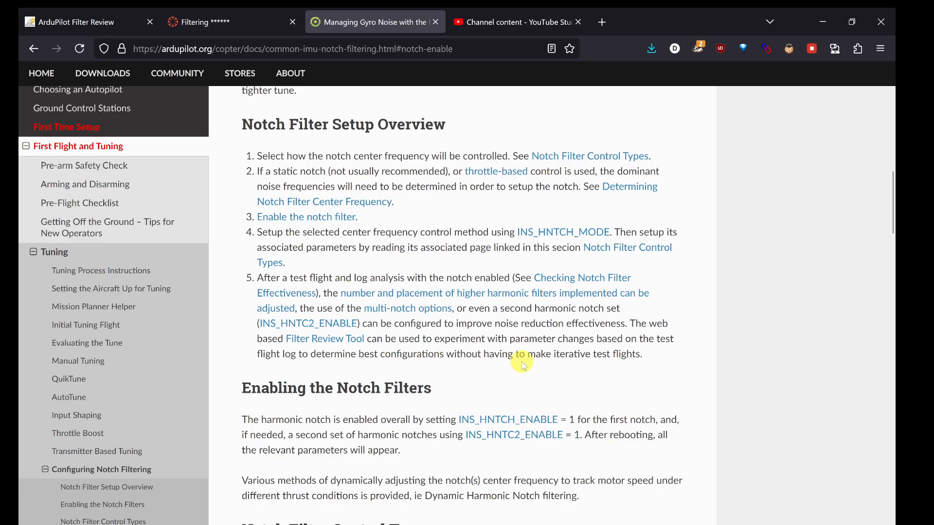
pyautogui.click(334, 342)
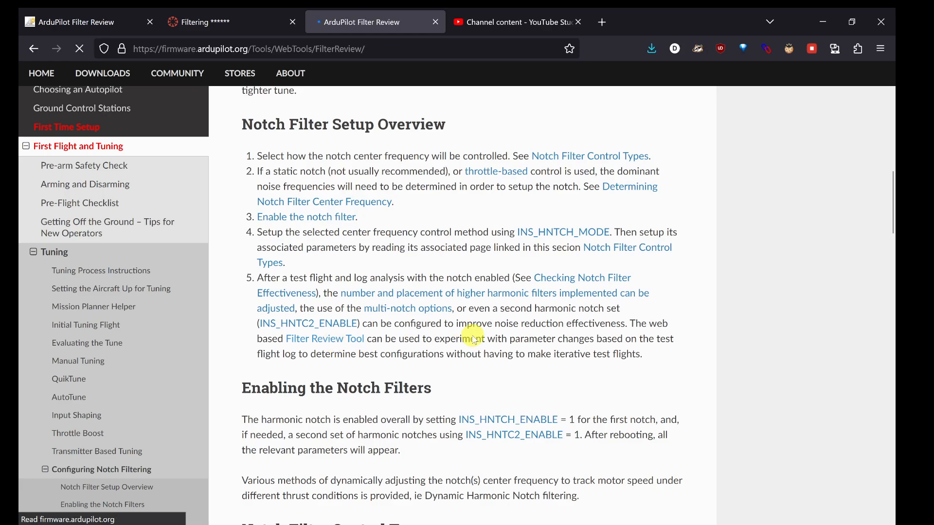
pyautogui.click(34, 49)
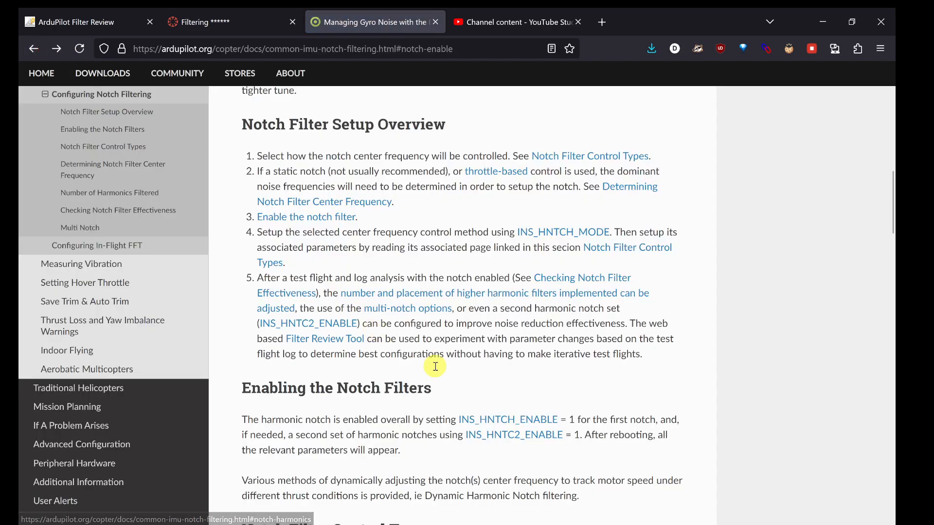
pyautogui.click(550, 291)
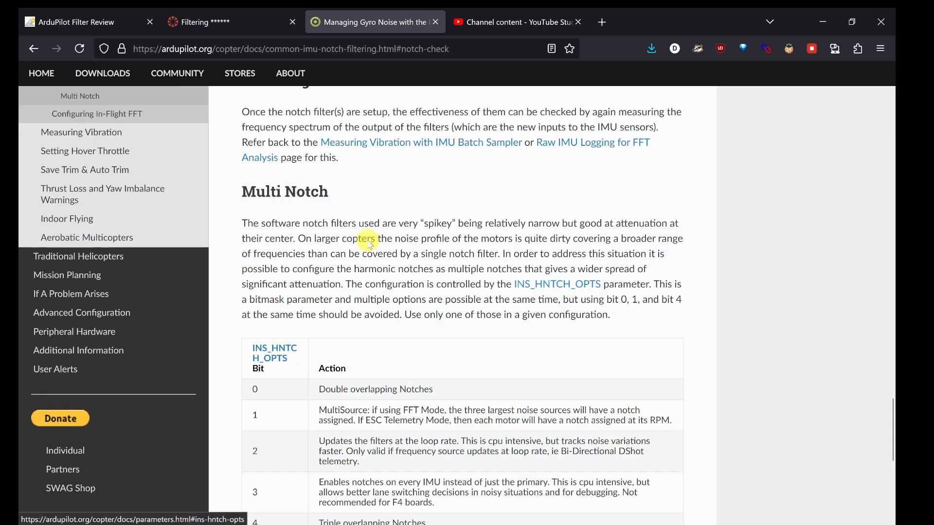
pyautogui.scroll(1, 359, 239)
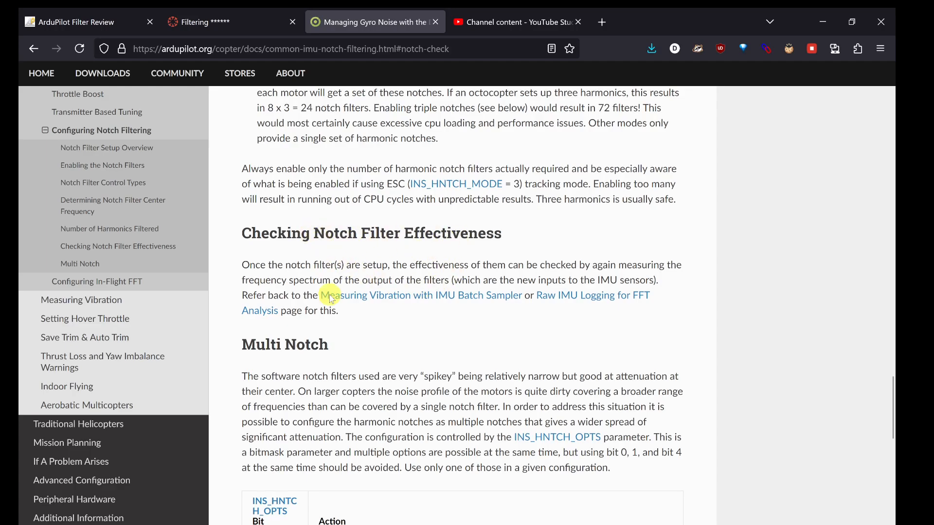
pyautogui.click(560, 302)
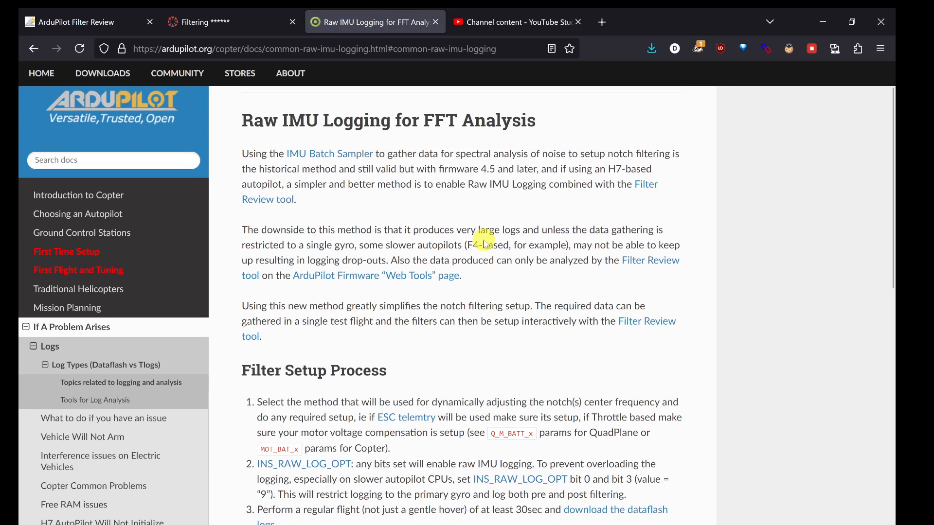
# Review the introduction of the Raw IMU Logging page and skim its Filter Setup Process section
pyautogui.moveTo(259, 467)
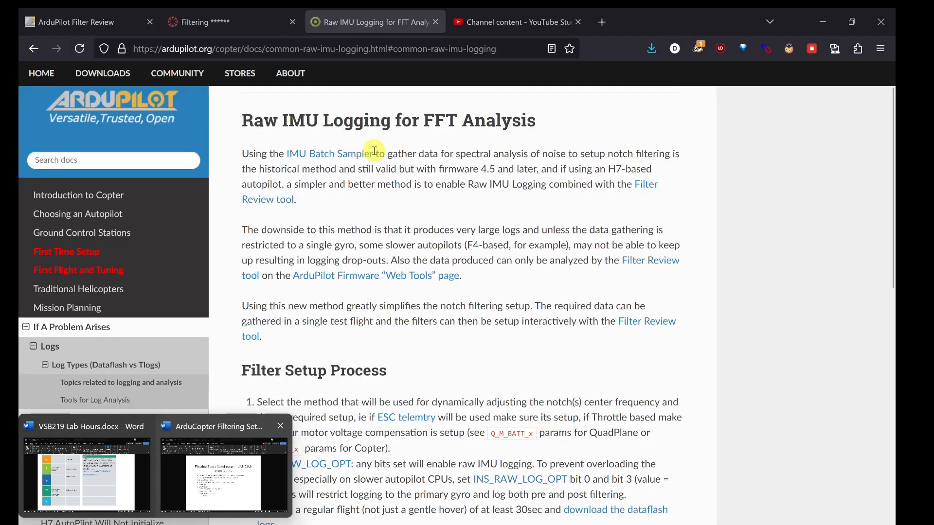
pyautogui.click(459, 166)
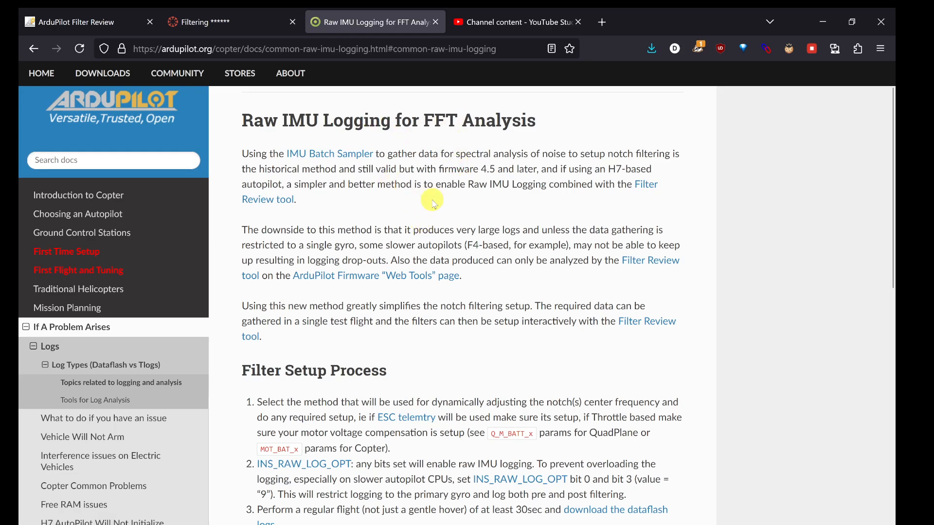
pyautogui.scroll(1, 434, 205)
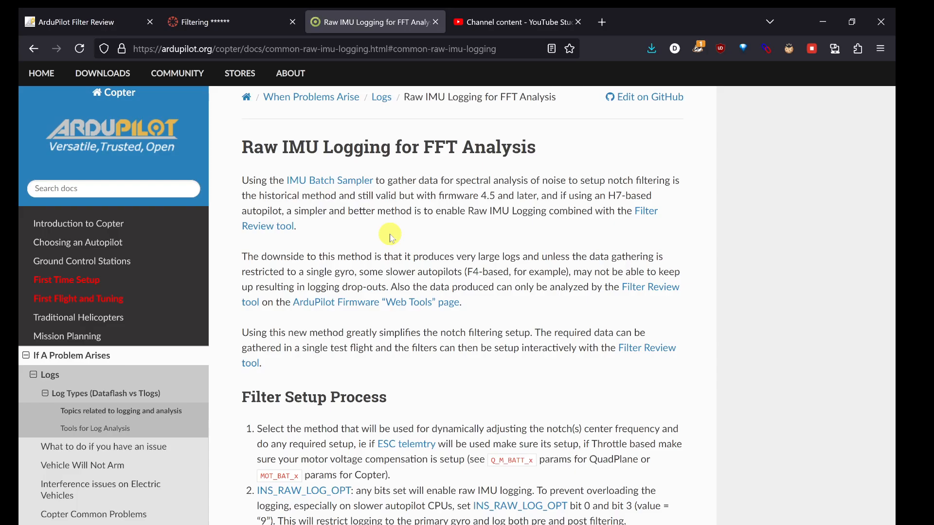
pyautogui.scroll(-4, 392, 237)
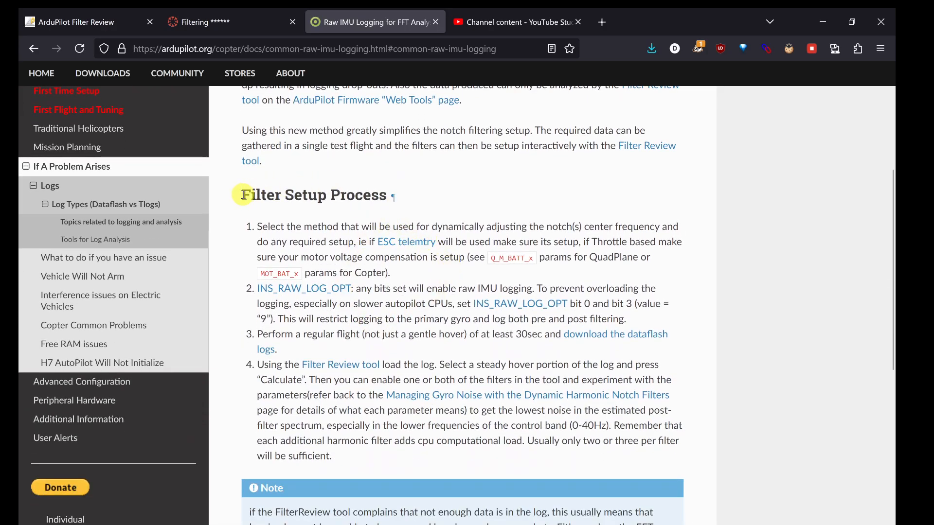
pyautogui.moveTo(242, 195); pyautogui.dragTo(365, 198)
pyautogui.click(369, 196)
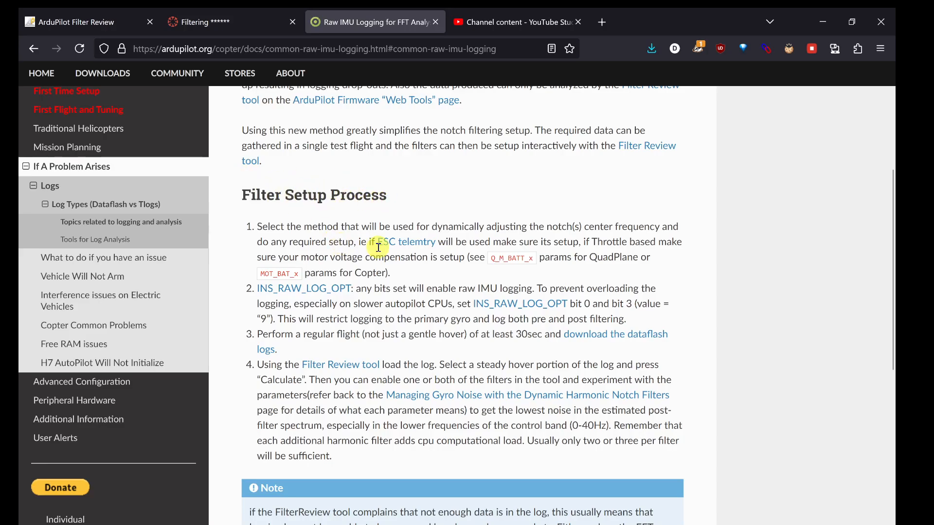
pyautogui.scroll(4, 379, 249)
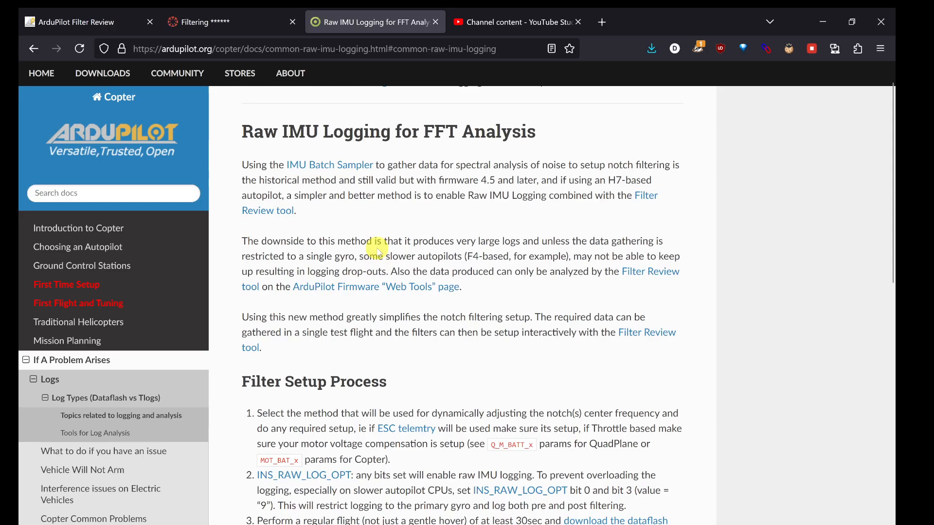
pyautogui.scroll(-1, 438, 250)
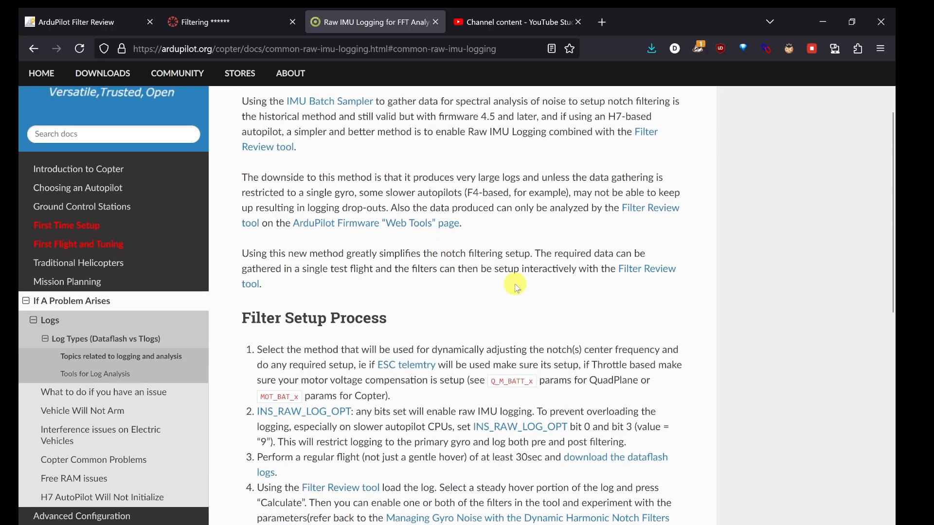
pyautogui.scroll(-2, 516, 287)
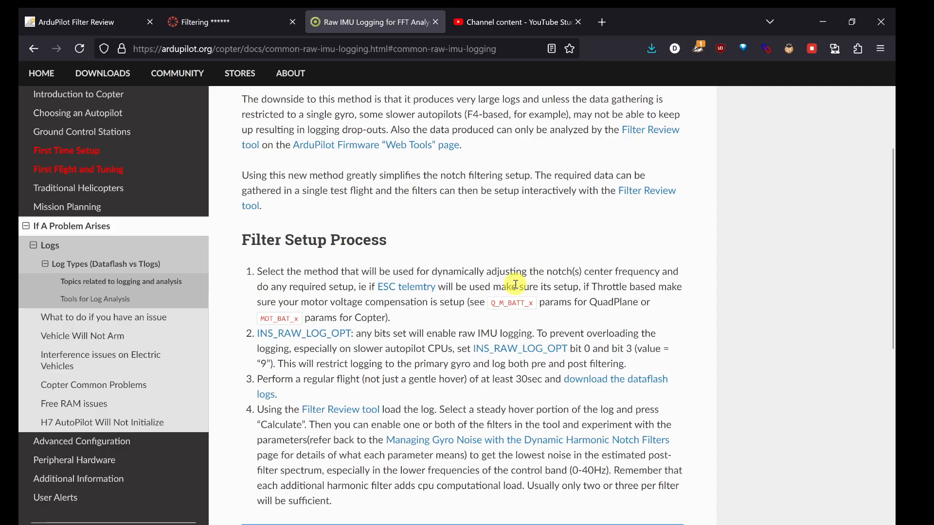
# Highlight the Filter Setup Process heading and read item 1 on selecting the method for adjusting the notch center frequency
pyautogui.scroll(3, 452, 272)
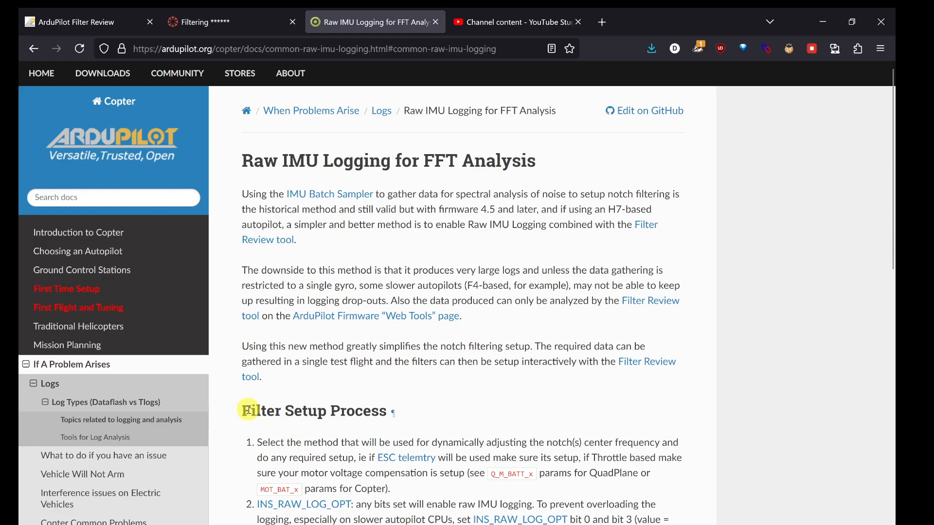
pyautogui.moveTo(251, 411); pyautogui.dragTo(317, 413)
pyautogui.scroll(-3, 316, 413)
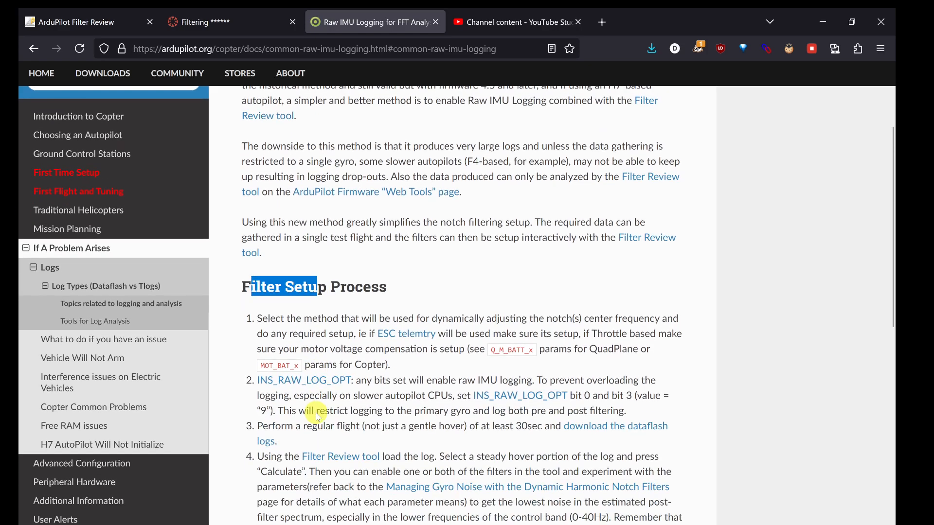
pyautogui.scroll(-2, 384, 396)
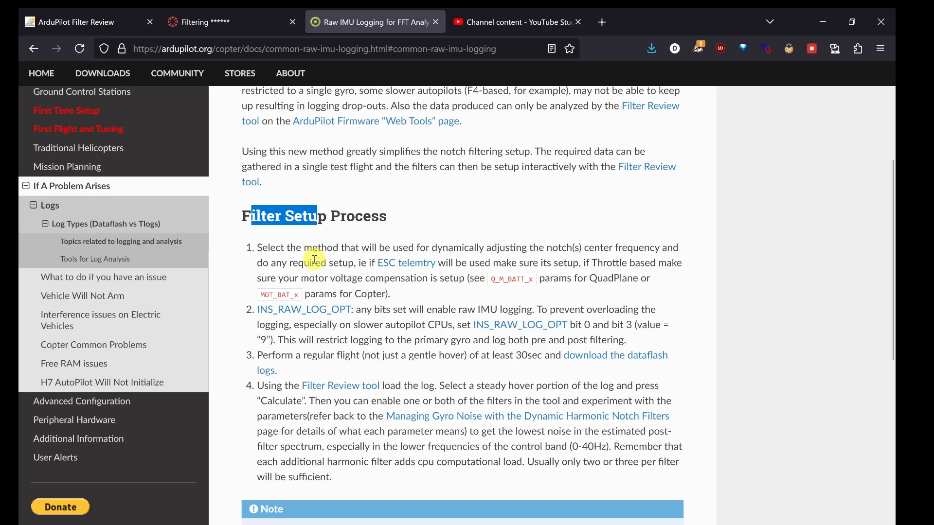
pyautogui.click(260, 246)
pyautogui.moveTo(260, 246); pyautogui.dragTo(558, 247)
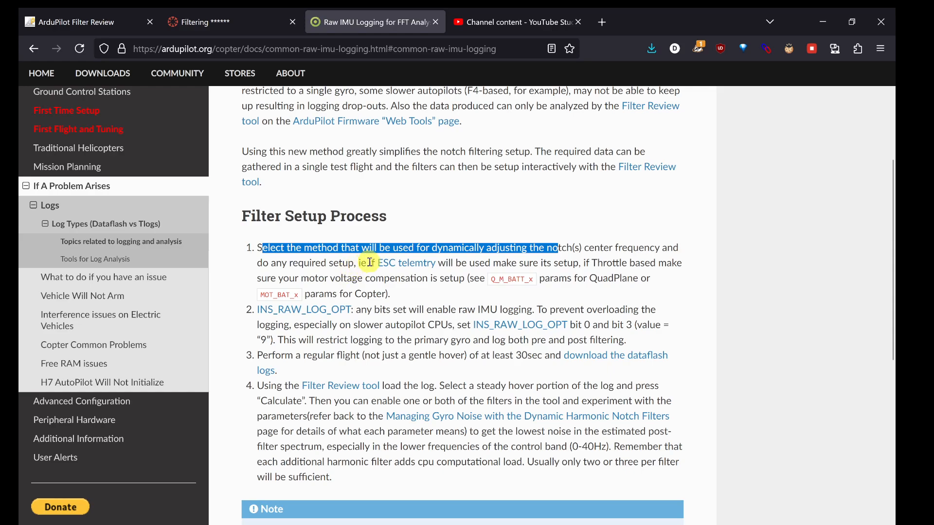
pyautogui.scroll(-1, 397, 280)
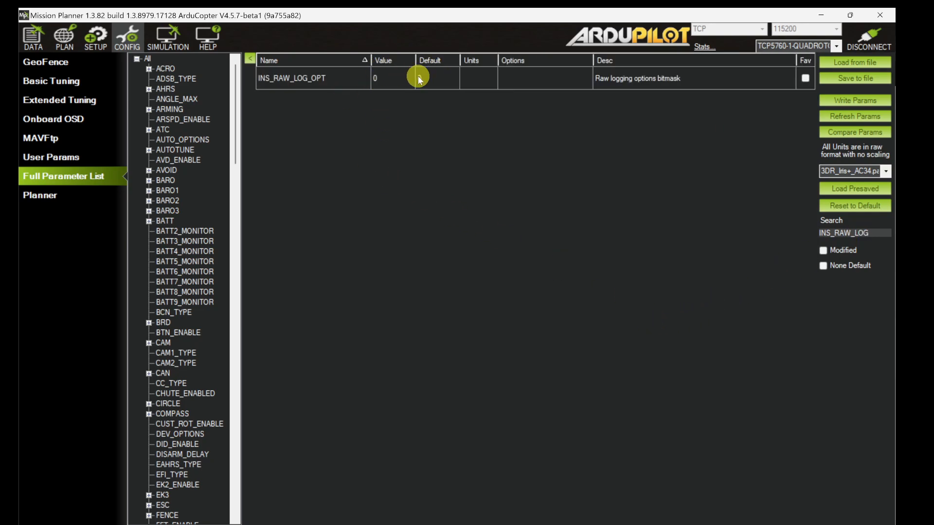
# In Mission Planner, open the bitmask options for INS_RAW_LOG_OPT and check wiki item 2 for which logging bits to enable
pyautogui.click(390, 83)
pyautogui.click(538, 83)
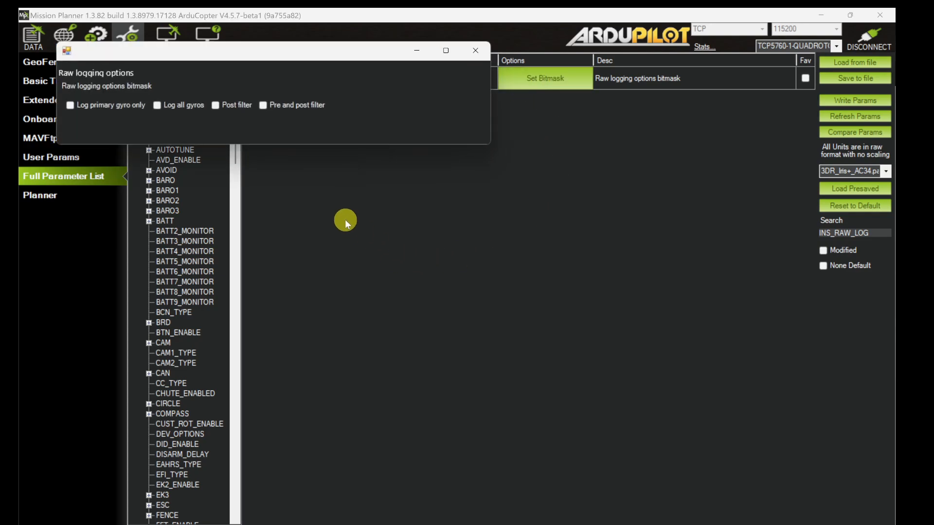
pyautogui.click(117, 524)
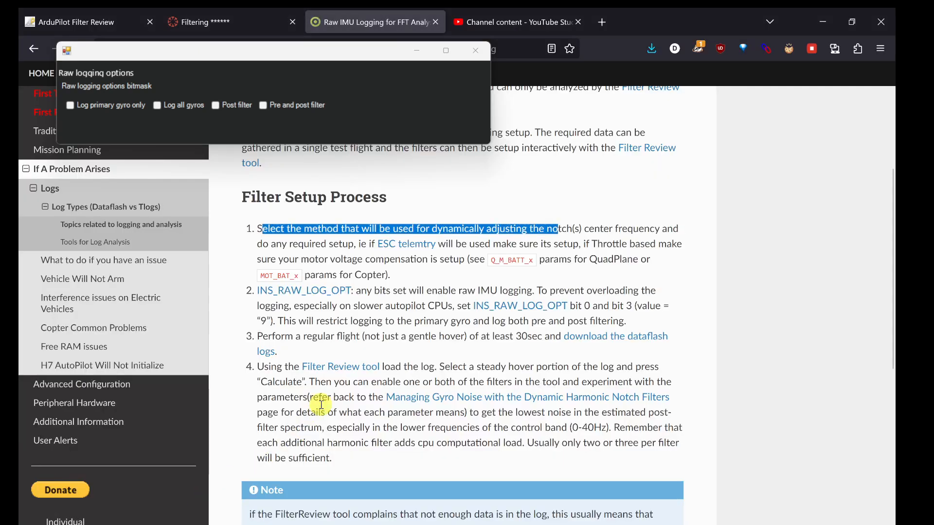
pyautogui.moveTo(330, 322); pyautogui.dragTo(459, 321)
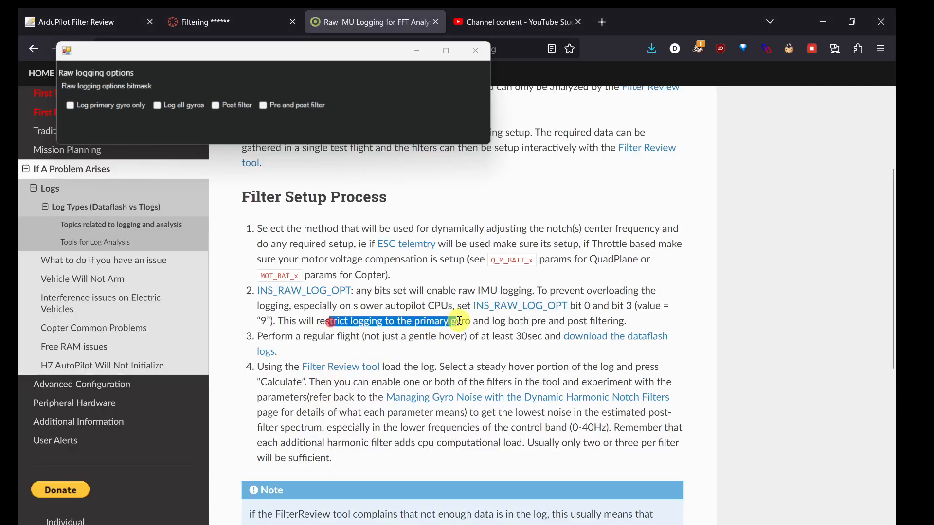
pyautogui.click(528, 322)
pyautogui.moveTo(527, 321); pyautogui.dragTo(627, 321)
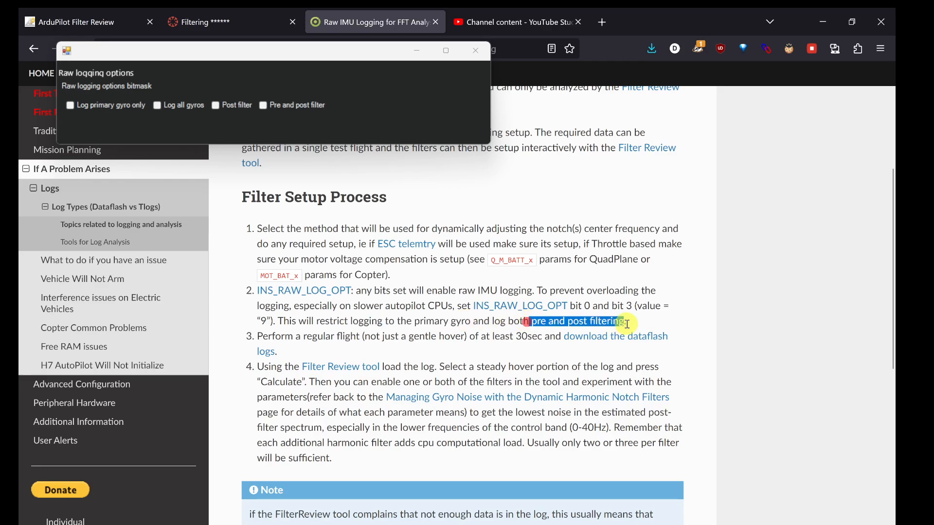
pyautogui.click(431, 327)
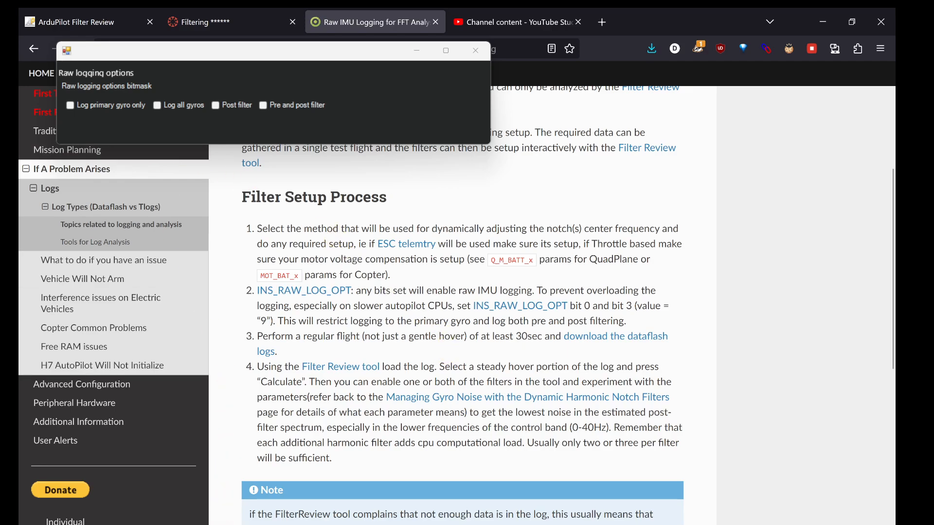
# Back in Mission Planner, enable "Log primary gyro only" and "Pre and post filter" for INS_RAW_LOG_OPT (value 9) and write the parameter
pyautogui.moveTo(241, 524)
pyautogui.click(203, 475)
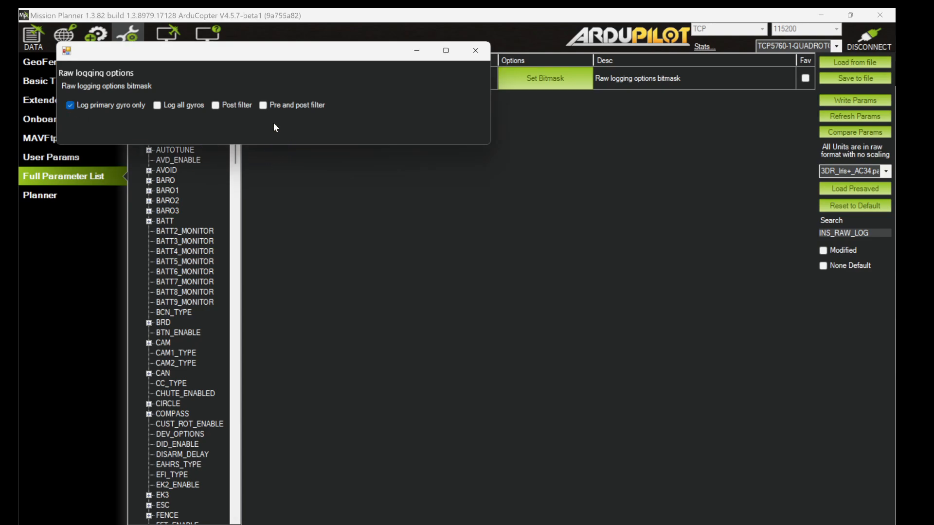
pyautogui.click(476, 51)
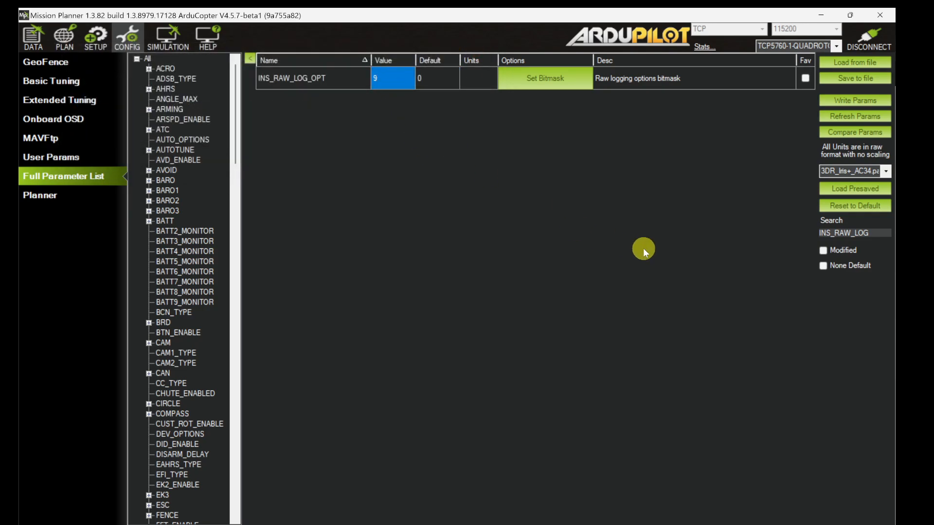
pyautogui.click(853, 101)
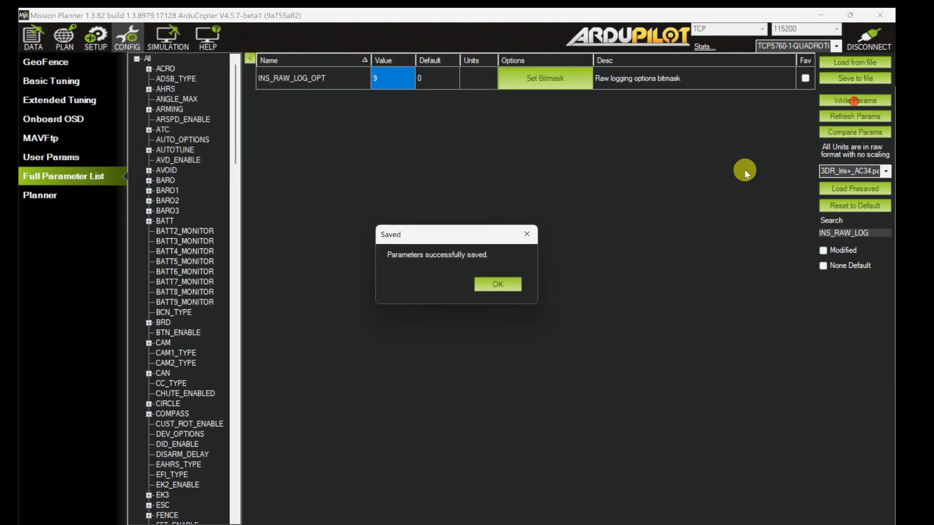
pyautogui.click(501, 285)
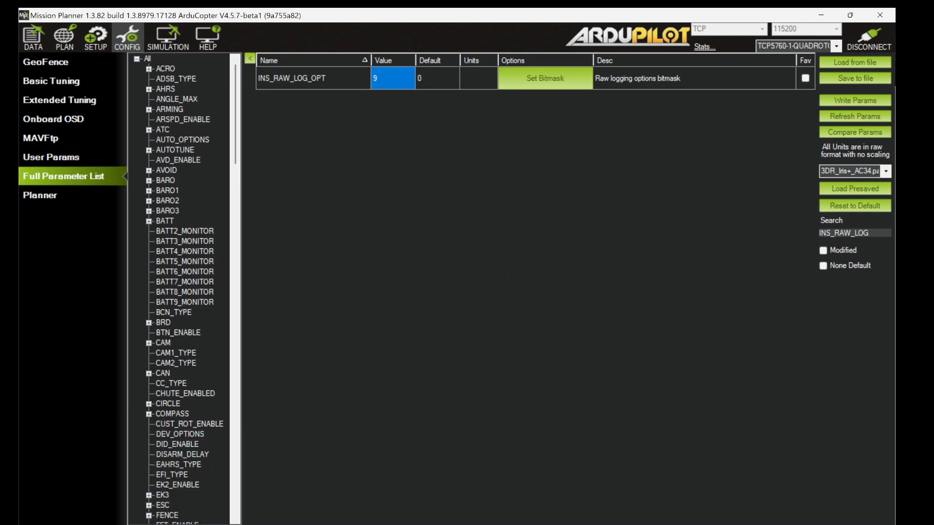
# Switch to the wiki and review Filter Setup Process item 3, highlighting the instruction to perform a regular flight of at least 30 seconds
pyautogui.hotkey('alt', 'Tab')
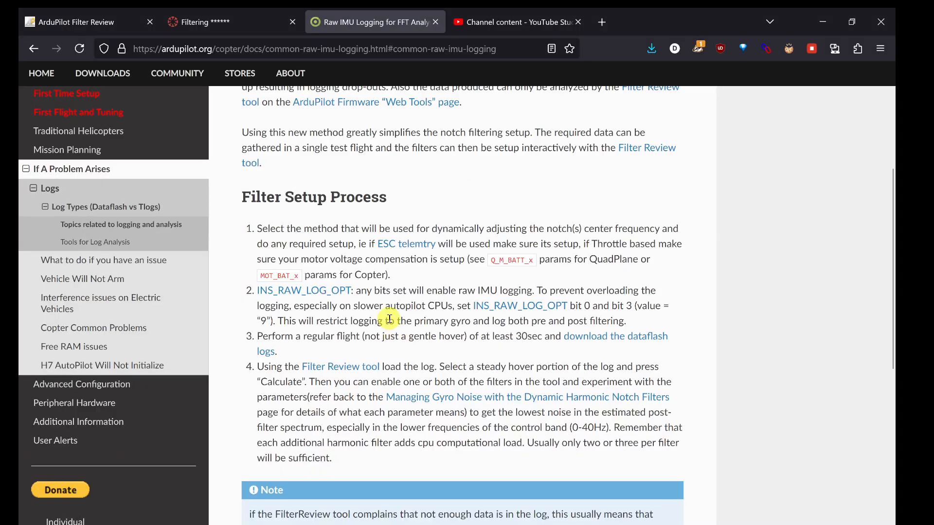
pyautogui.scroll(-1, 389, 319)
pyautogui.moveTo(269, 309); pyautogui.dragTo(533, 309)
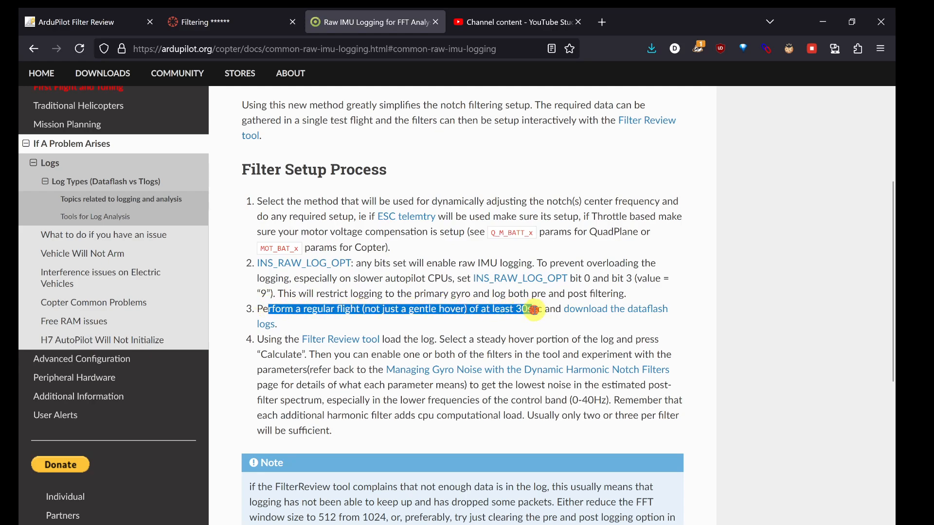
pyautogui.click(534, 310)
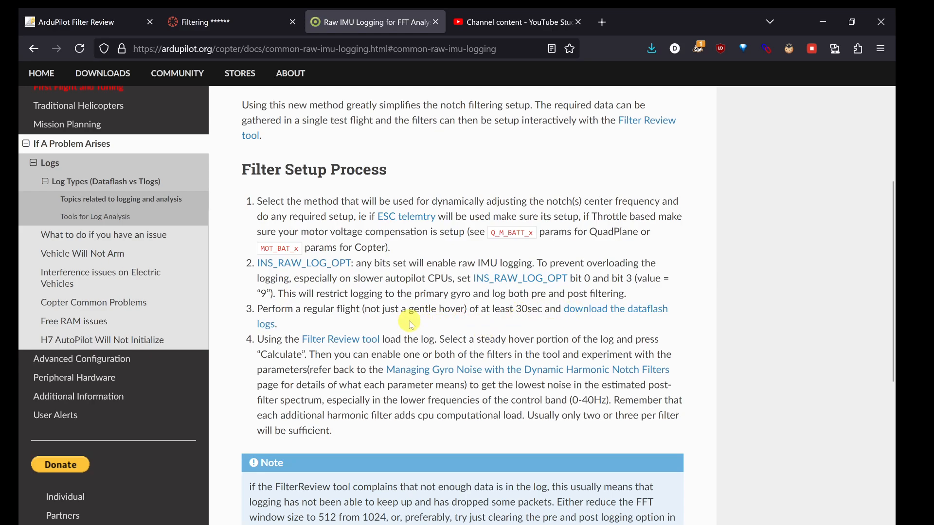
pyautogui.scroll(-1, 402, 322)
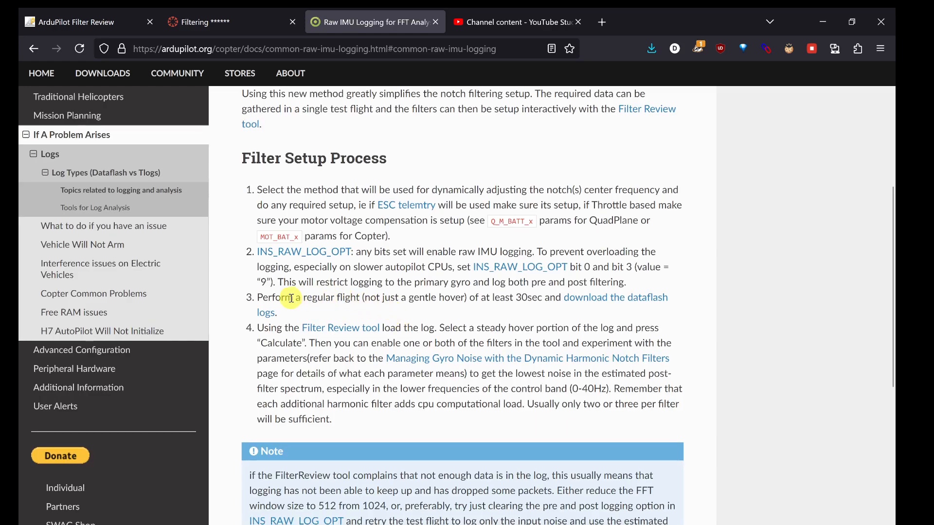
pyautogui.moveTo(281, 299); pyautogui.dragTo(336, 299)
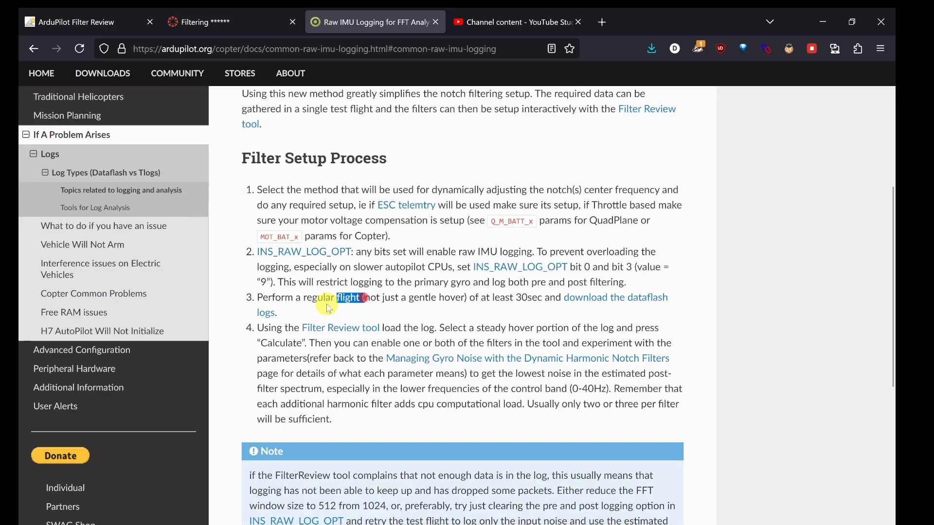
pyautogui.click(289, 297)
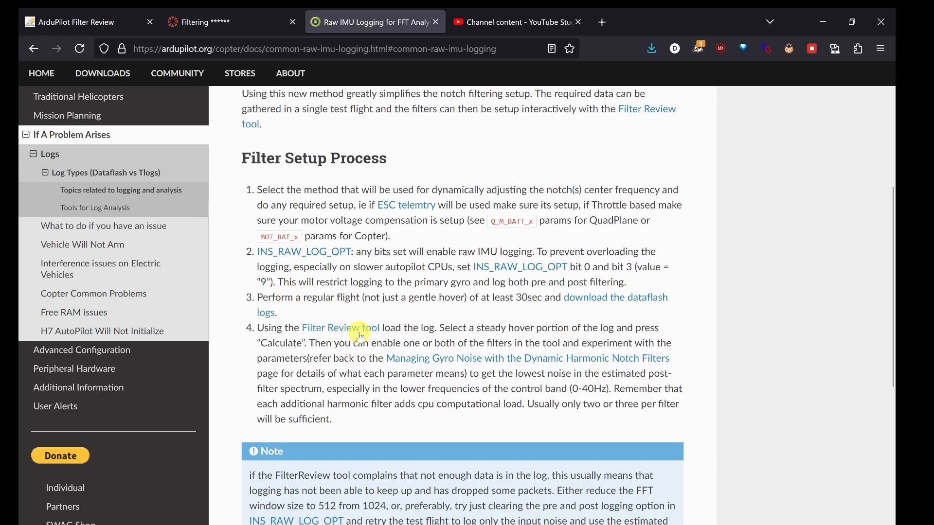
pyautogui.moveTo(296, 298); pyautogui.dragTo(496, 299)
pyautogui.click(505, 298)
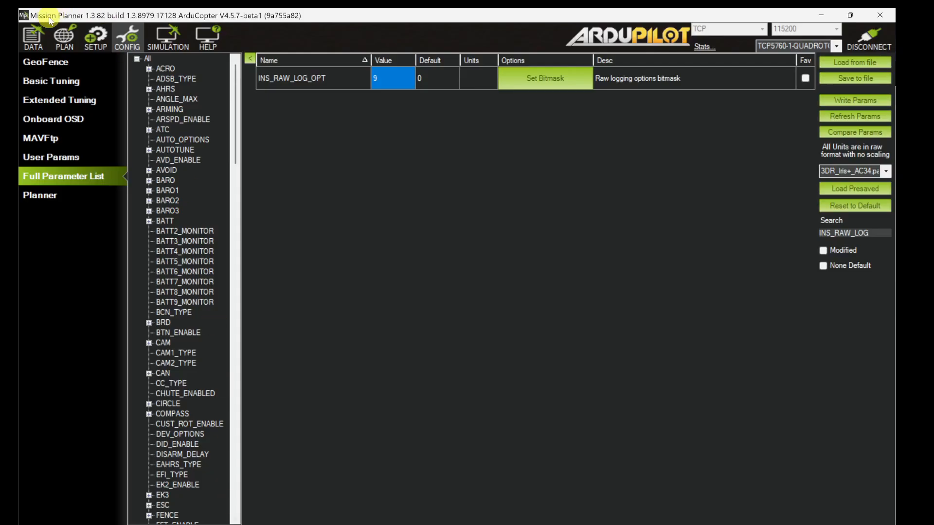
# In Mission Planner, review the DataFlash logs available for download over MAVLink, and view the saved logs in the Fall 2024 folder
pyautogui.click(33, 38)
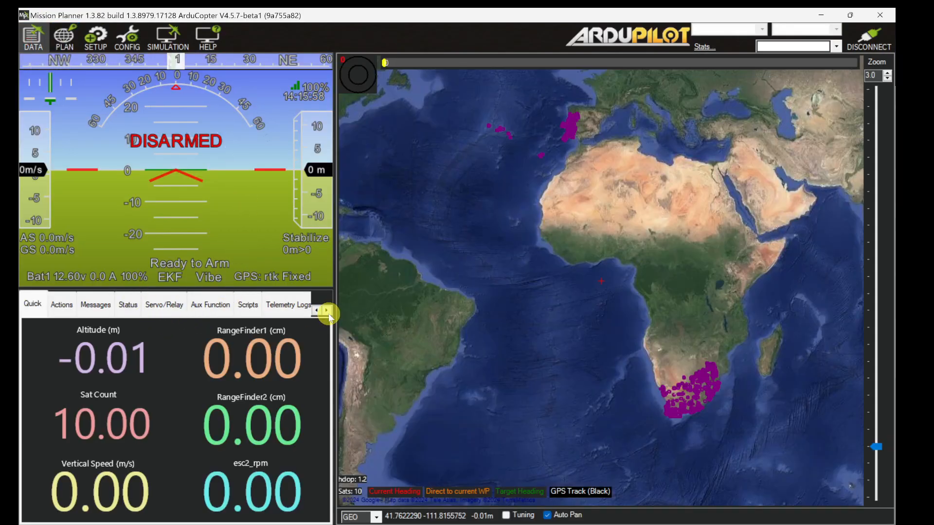
pyautogui.tripleClick(326, 311)
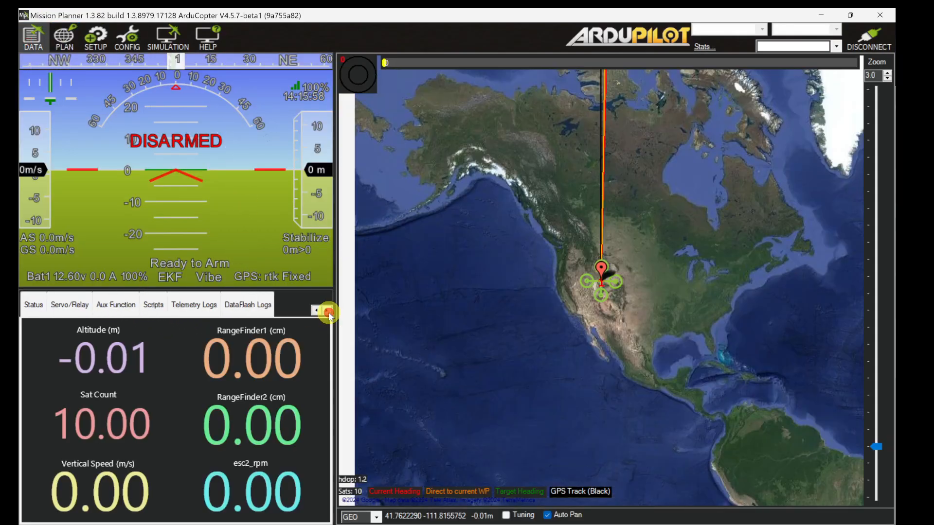
pyautogui.click(254, 302)
pyautogui.click(60, 336)
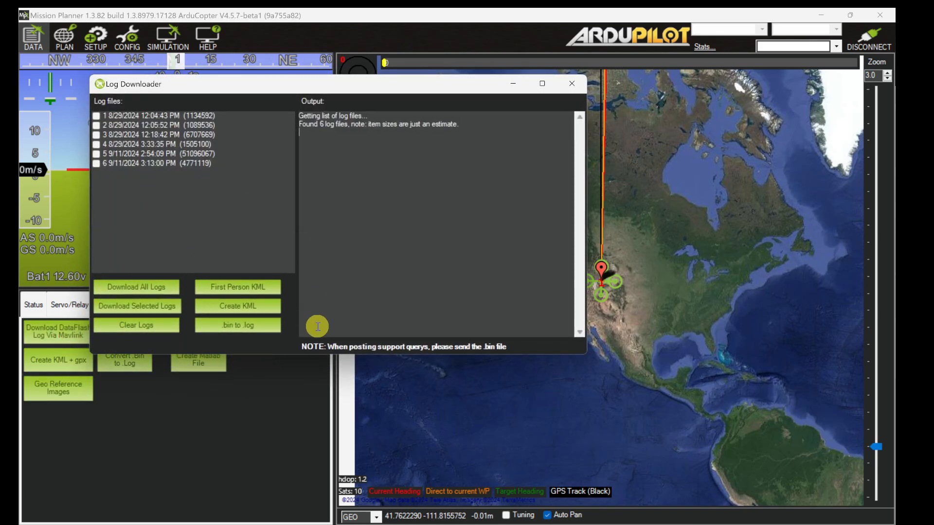
pyautogui.click(572, 90)
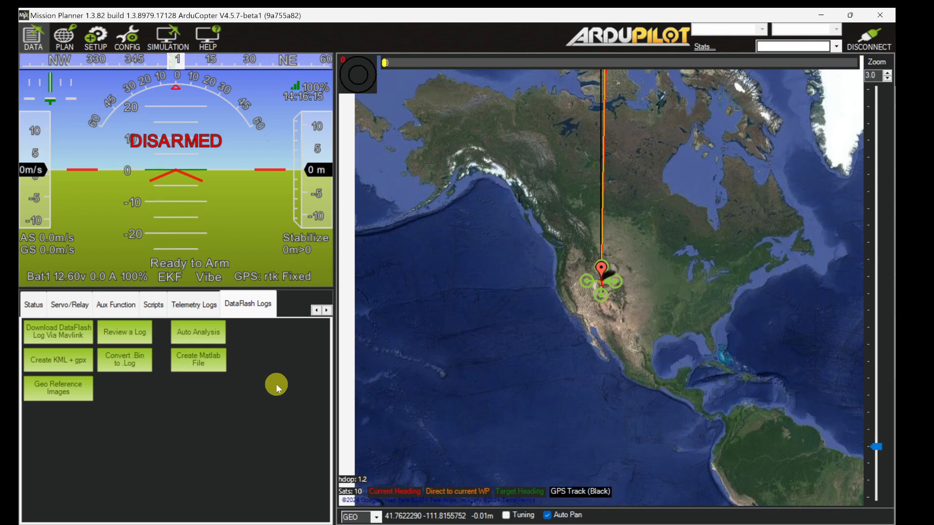
pyautogui.click(69, 333)
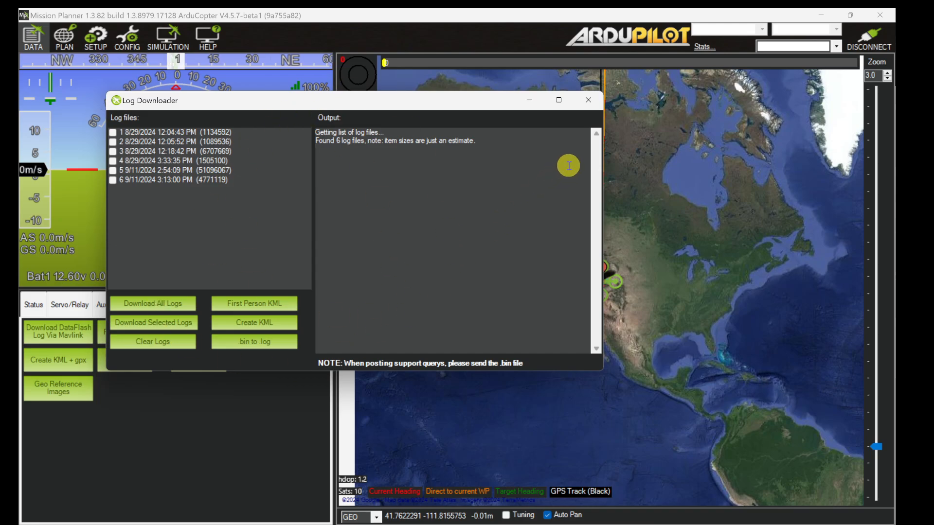
pyautogui.click(593, 108)
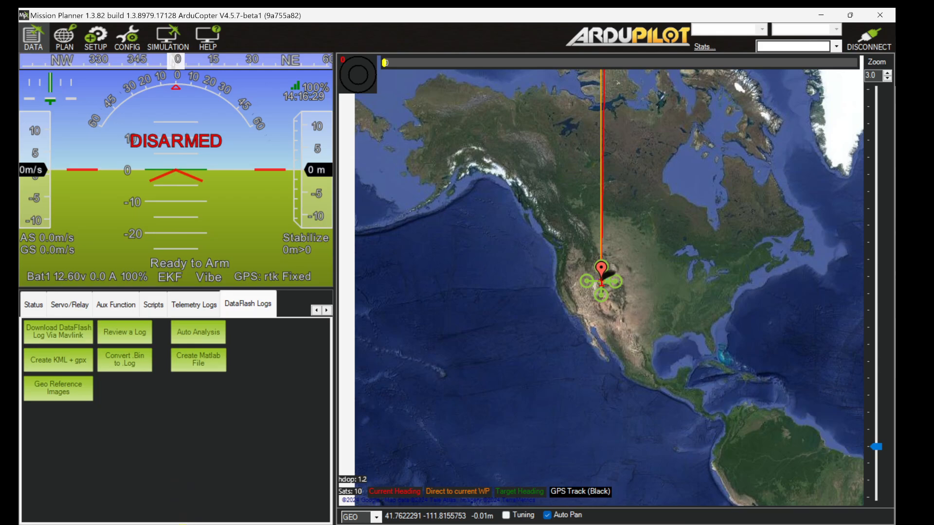
pyautogui.click(318, 524)
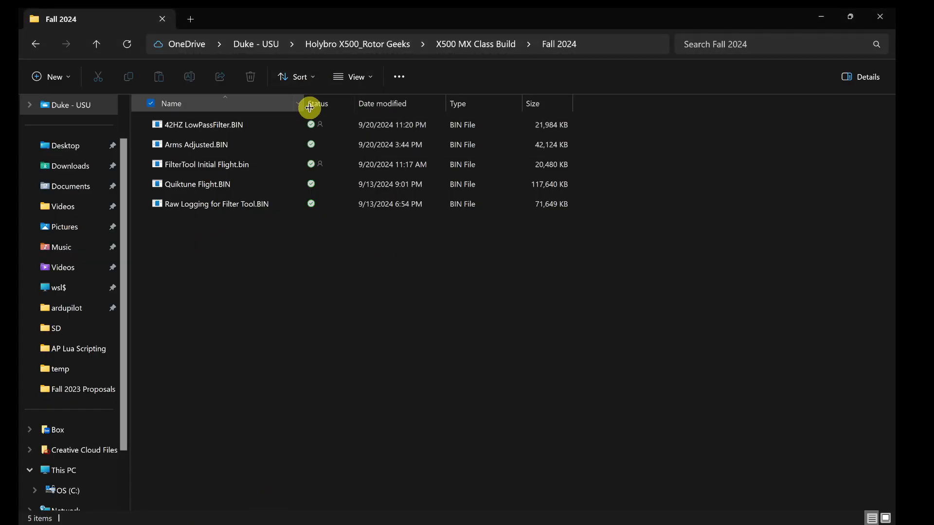
# Switch to the wiki in the browser and read Filter Setup Process item 4, highlighting the phrase "steady hover portion"
pyautogui.moveTo(97, 524)
pyautogui.click(95, 467)
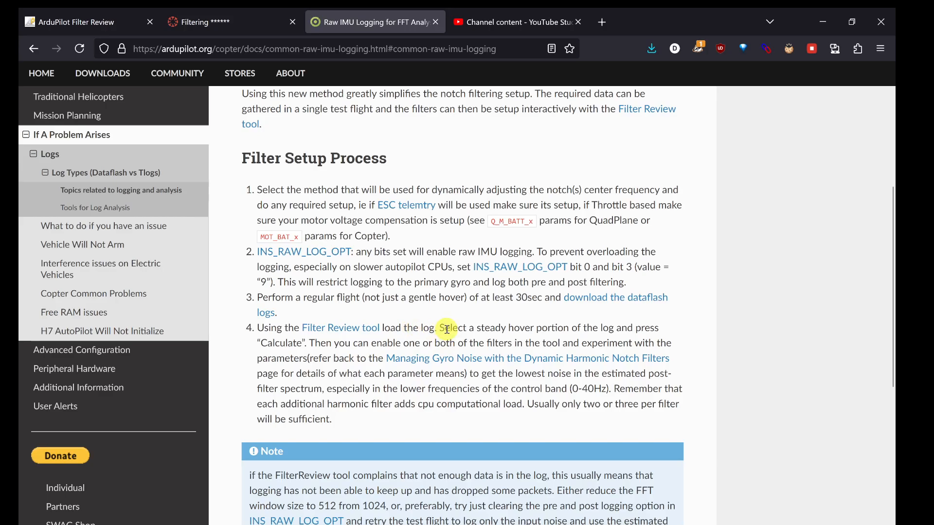
pyautogui.moveTo(442, 329); pyautogui.dragTo(559, 340)
pyautogui.click(562, 337)
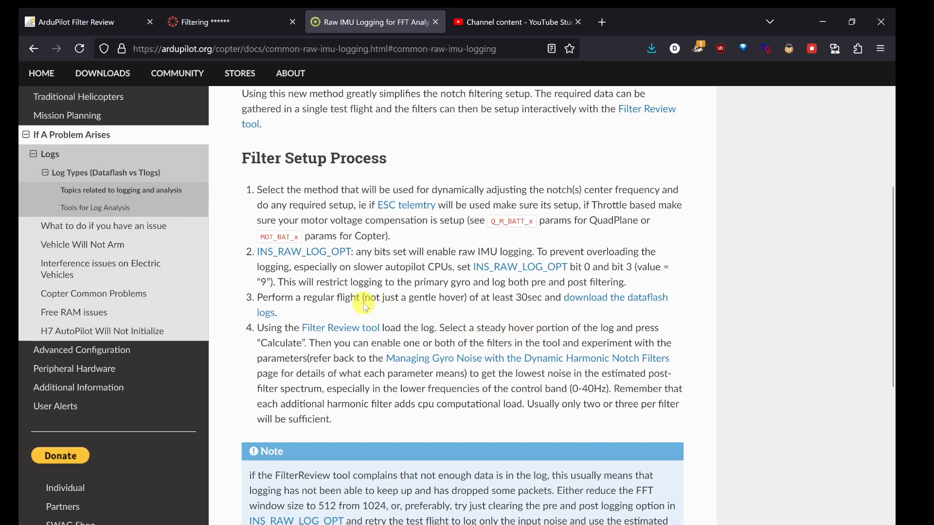
pyautogui.moveTo(364, 299); pyautogui.dragTo(565, 332)
pyautogui.click(492, 329)
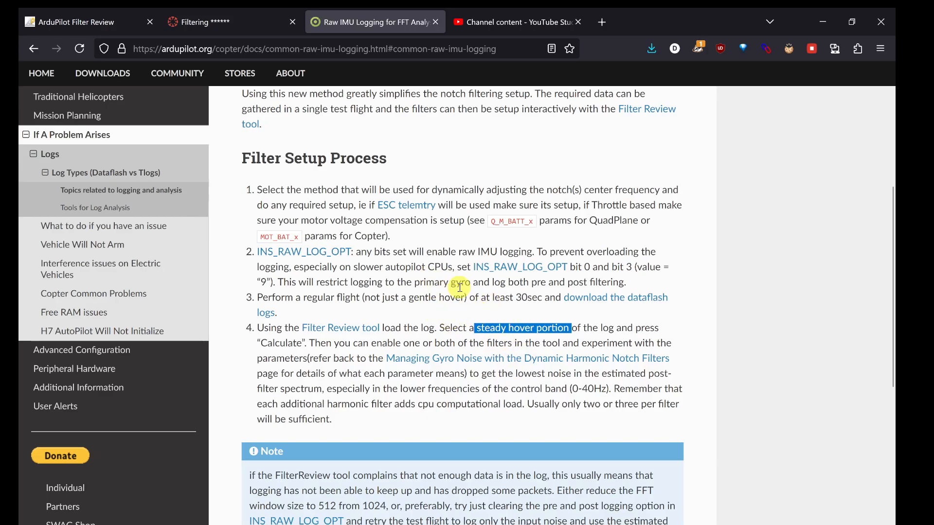
pyautogui.click(409, 300)
pyautogui.moveTo(409, 300); pyautogui.dragTo(548, 328)
pyautogui.click(548, 328)
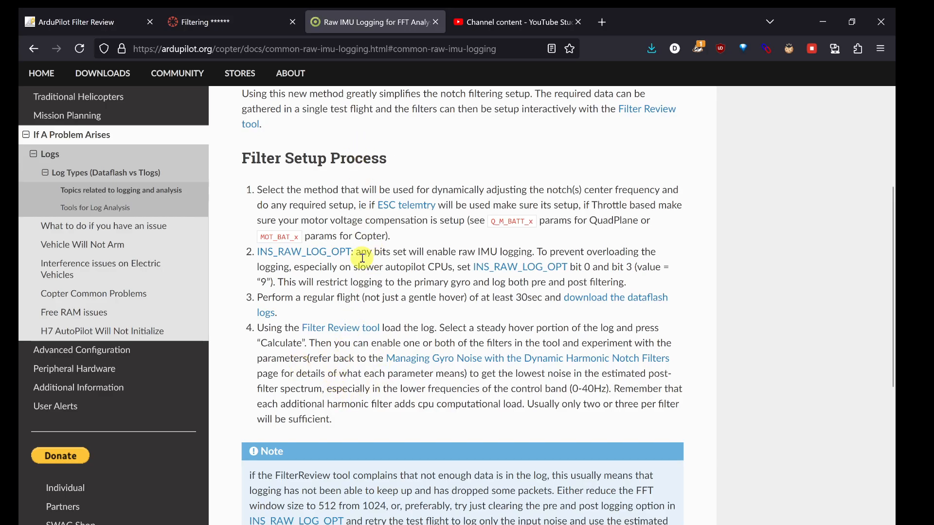
# Open the wiki's Filter Review tool link in a new tab and load the 42HZ LowPassFilter.BIN log into it
pyautogui.rightClick(317, 330)
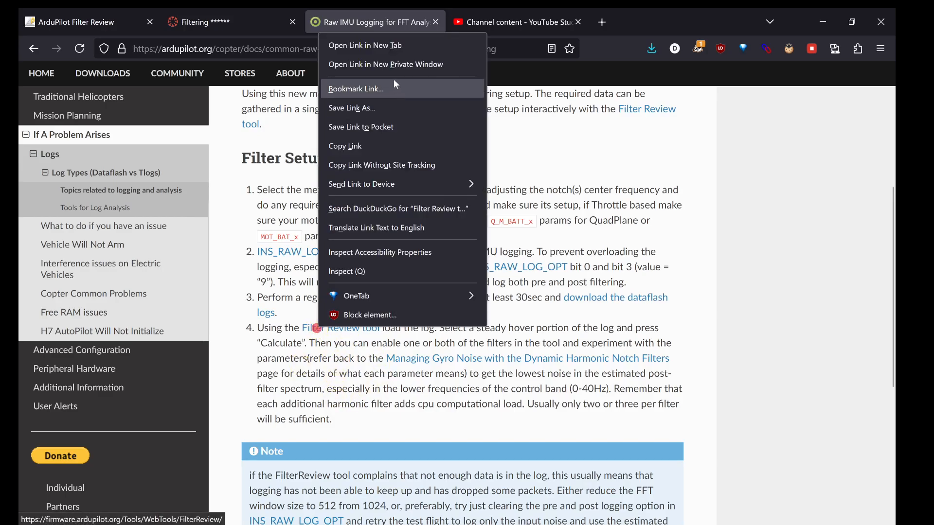
pyautogui.click(384, 47)
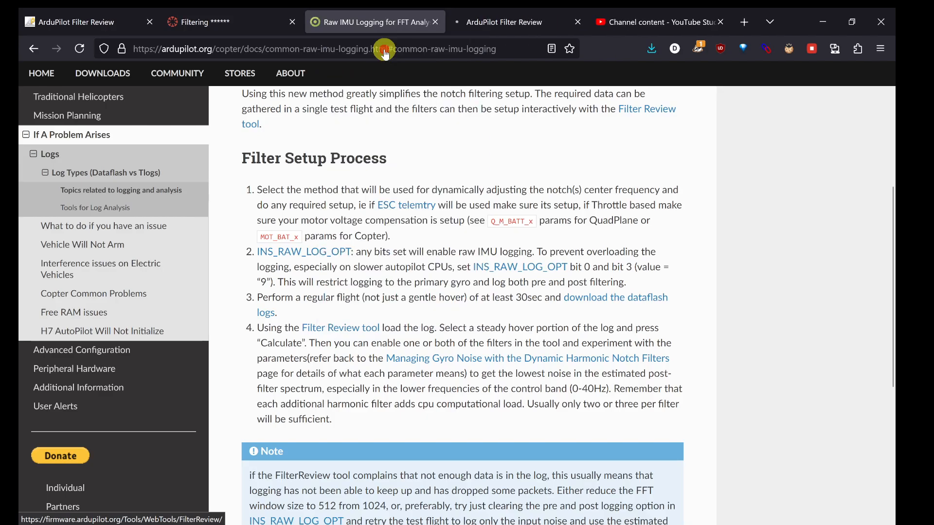
pyautogui.click(498, 27)
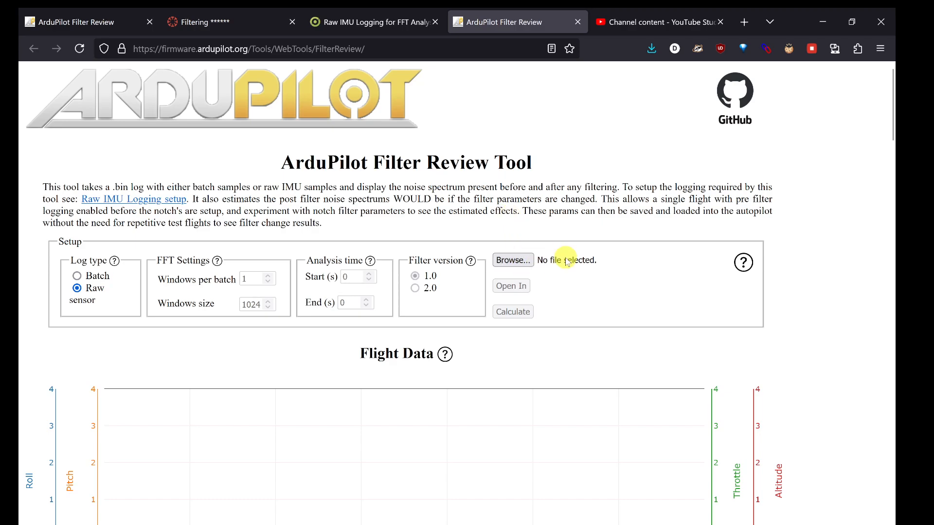
pyautogui.click(521, 260)
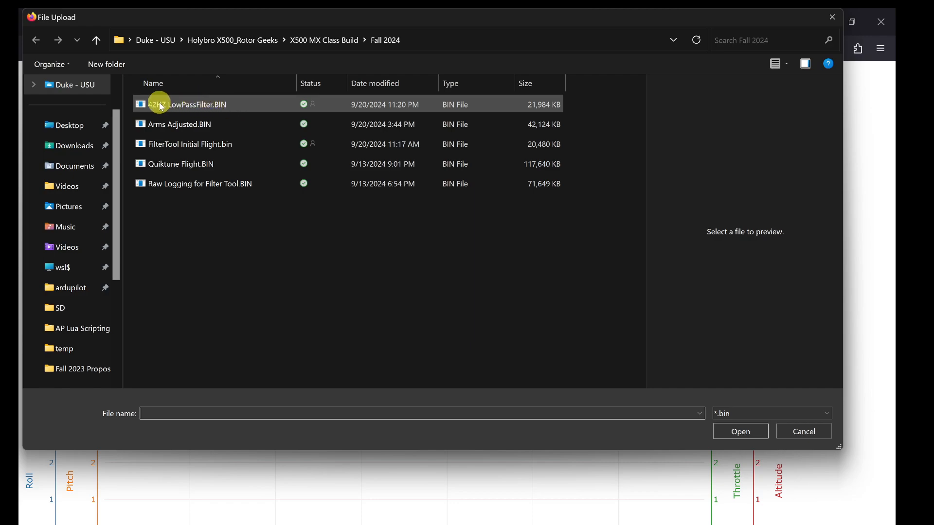
pyautogui.click(202, 105)
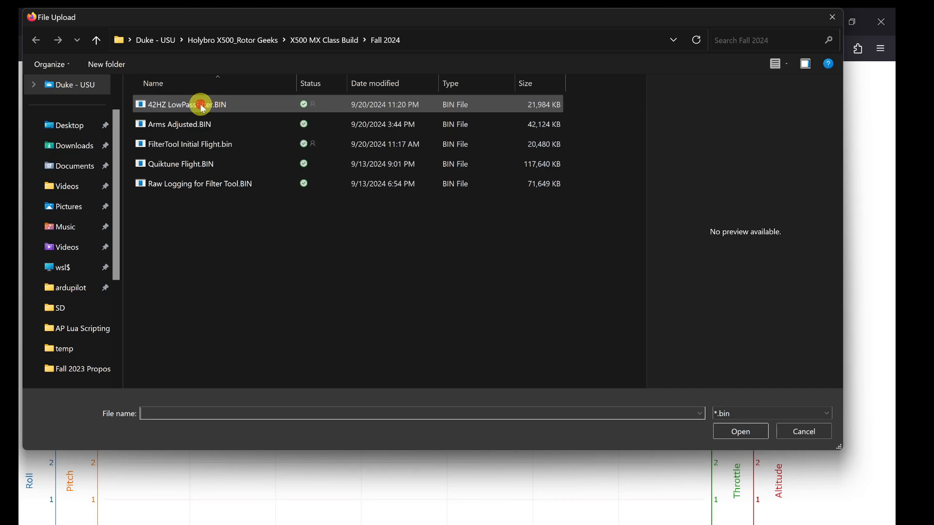
pyautogui.doubleClick(202, 106)
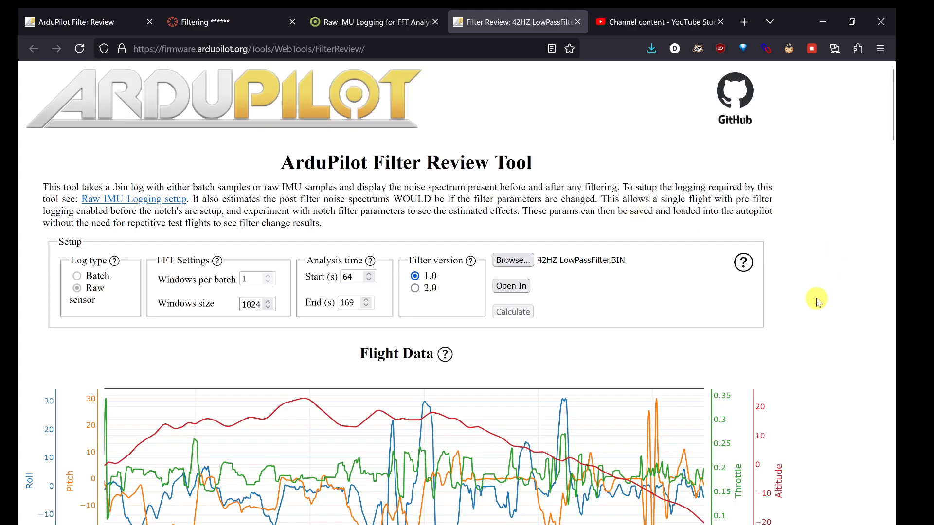
# Check the Flight Data and filter version help, and limit the analysis time to 83–111 s by zooming the Flight Data plot
pyautogui.scroll(-2, 816, 298)
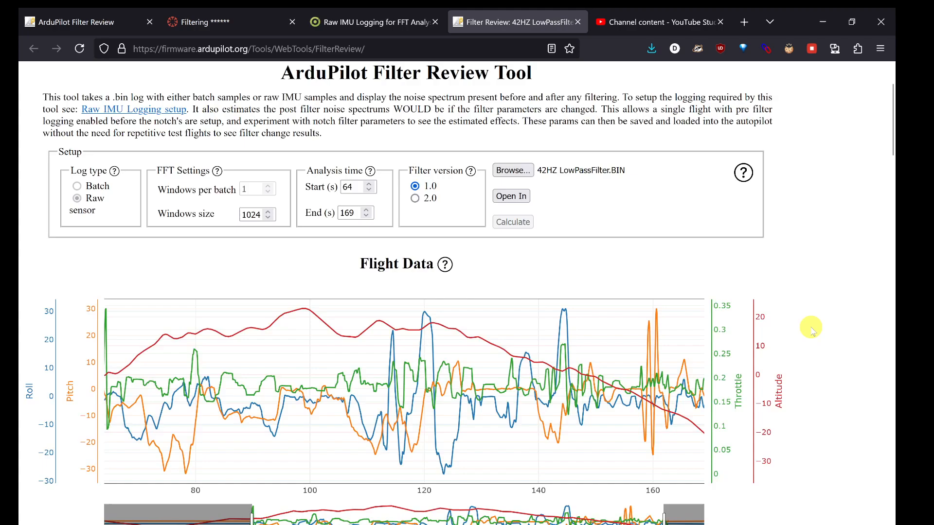
pyautogui.scroll(-2, 809, 327)
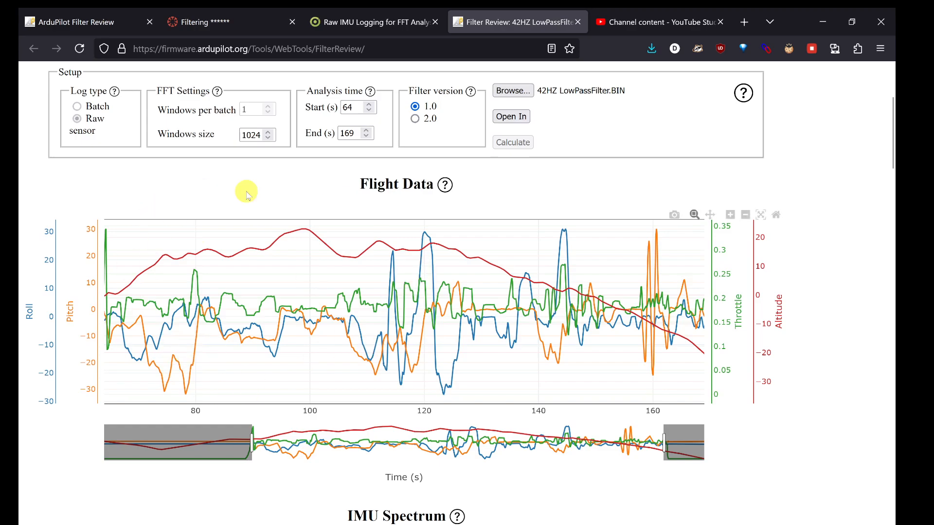
pyautogui.moveTo(445, 187)
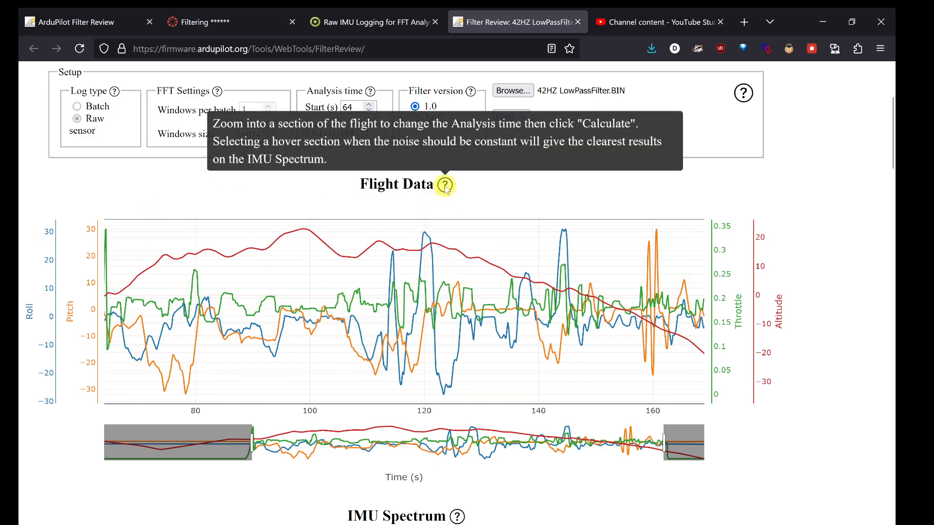
pyautogui.moveTo(470, 92)
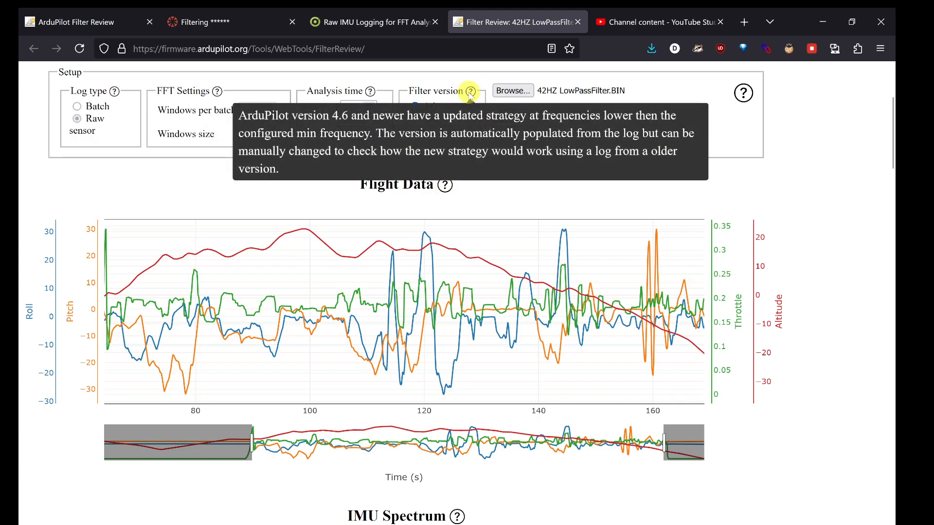
pyautogui.moveTo(372, 94)
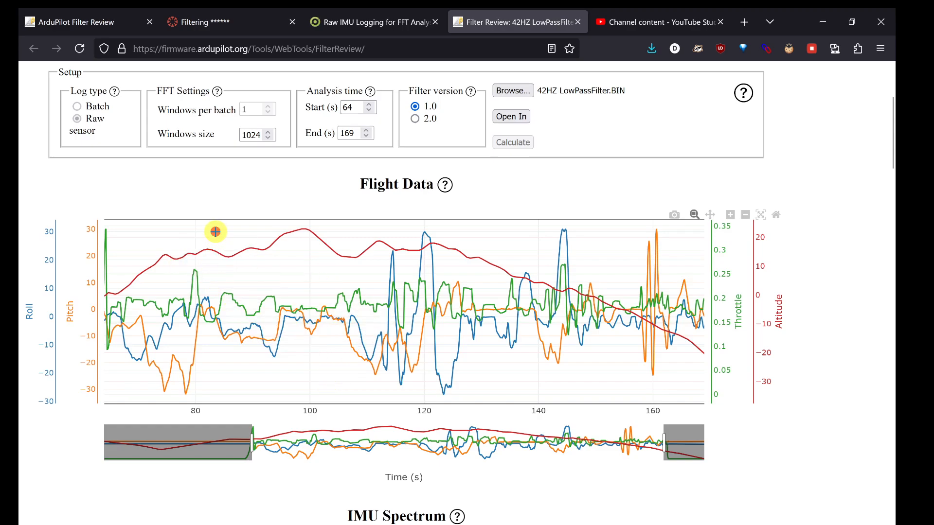
pyautogui.moveTo(215, 232); pyautogui.dragTo(375, 385)
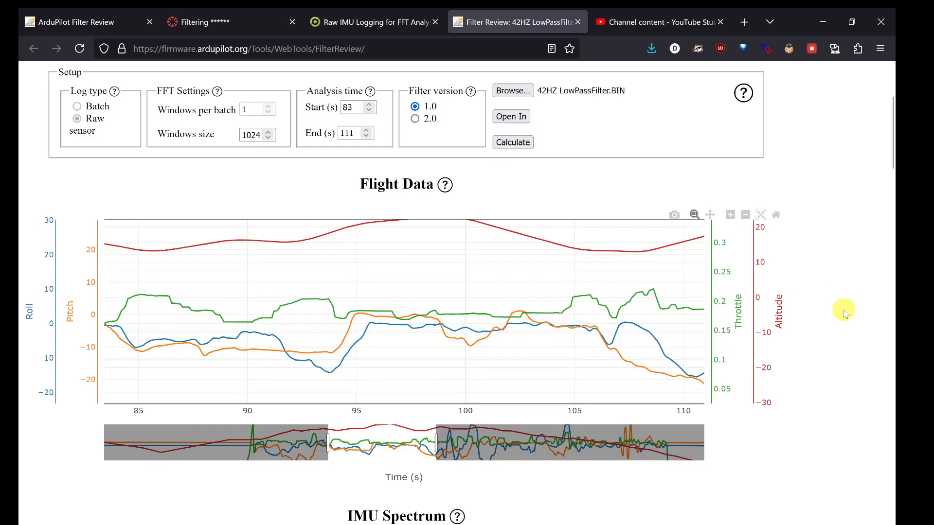
# In the IMU Spectrum section, hide and restore Gyro 1's pre-filter and post-filter traces to compare them
pyautogui.scroll(-4, 863, 312)
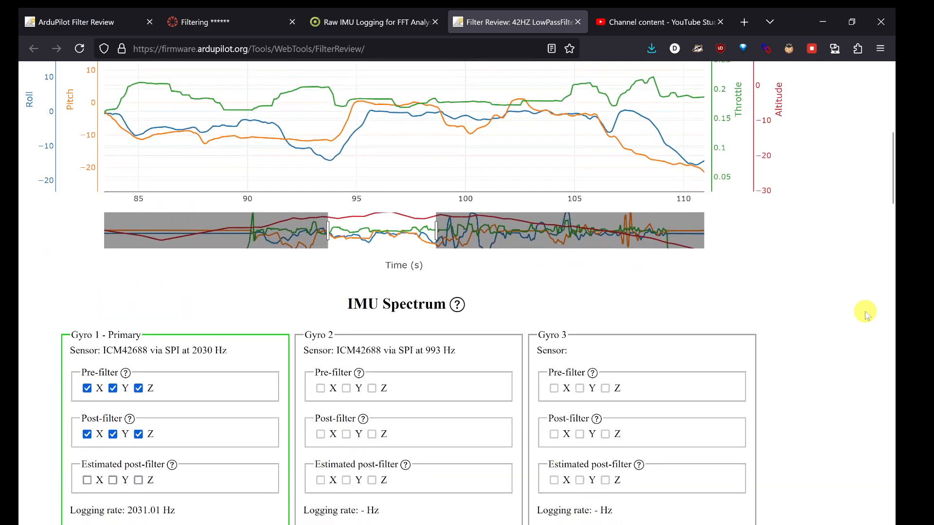
pyautogui.scroll(-5, 864, 311)
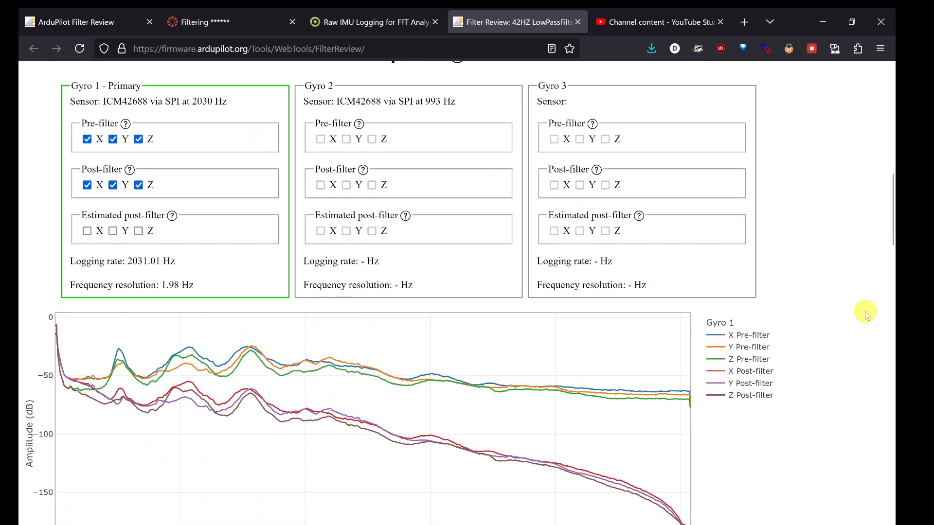
pyautogui.scroll(2, 864, 312)
pyautogui.moveTo(457, 131)
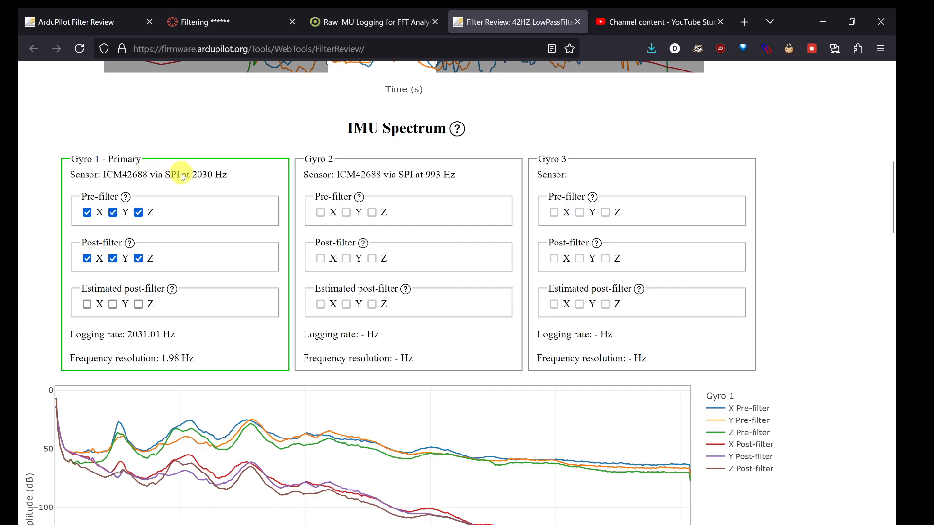
pyautogui.scroll(-1, 246, 177)
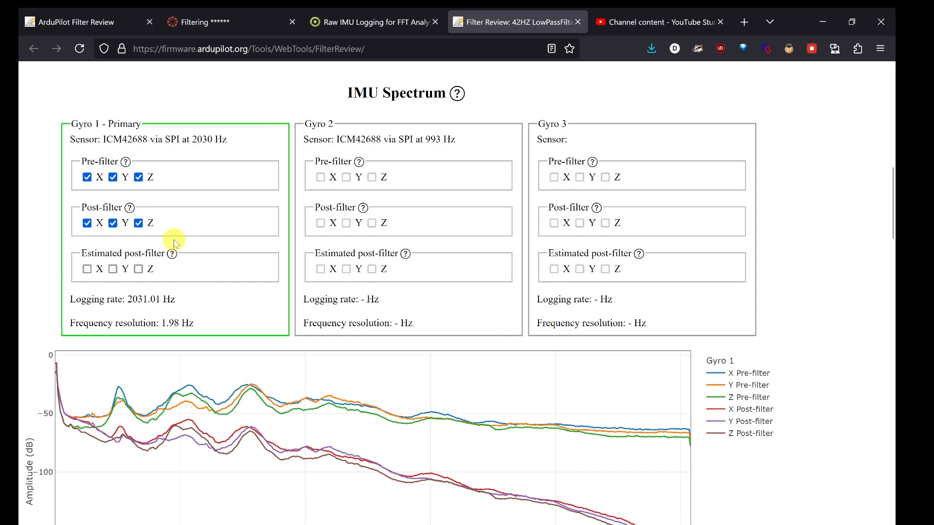
pyautogui.scroll(-1, 202, 234)
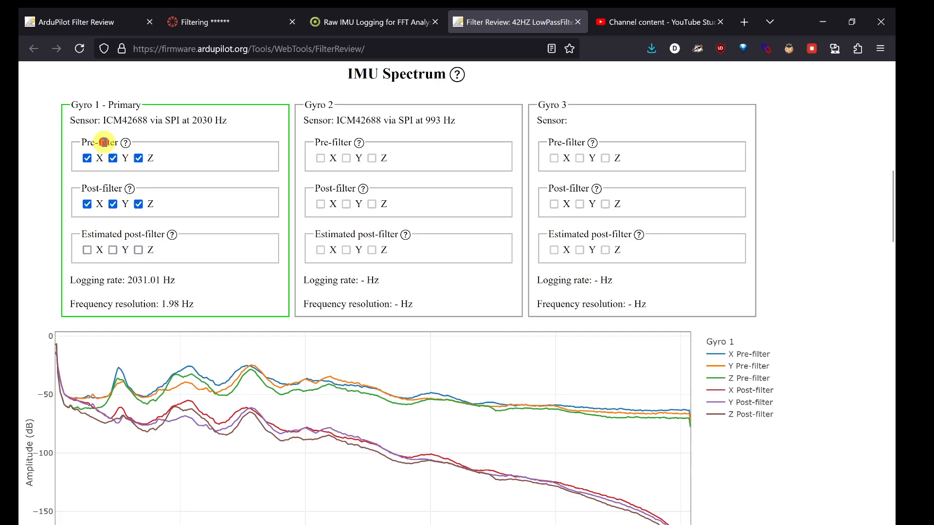
pyautogui.doubleClick(104, 142)
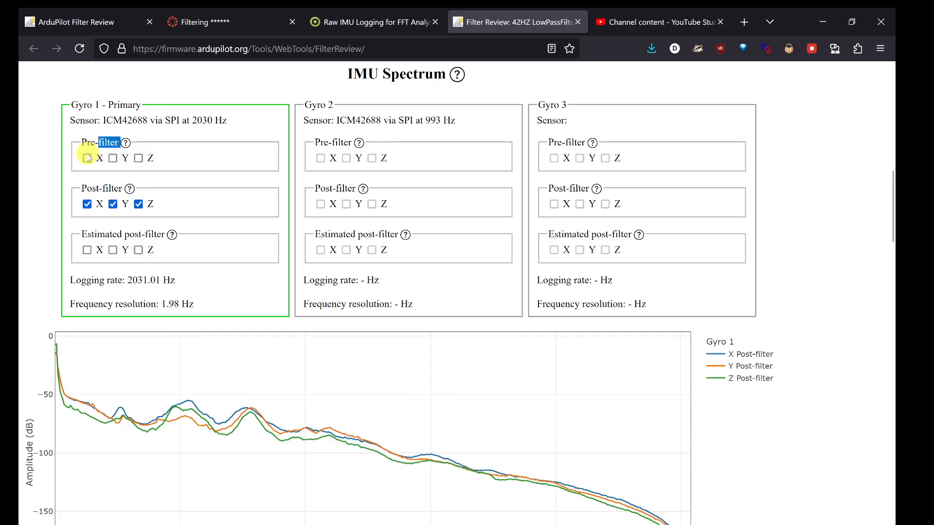
pyautogui.click(103, 142)
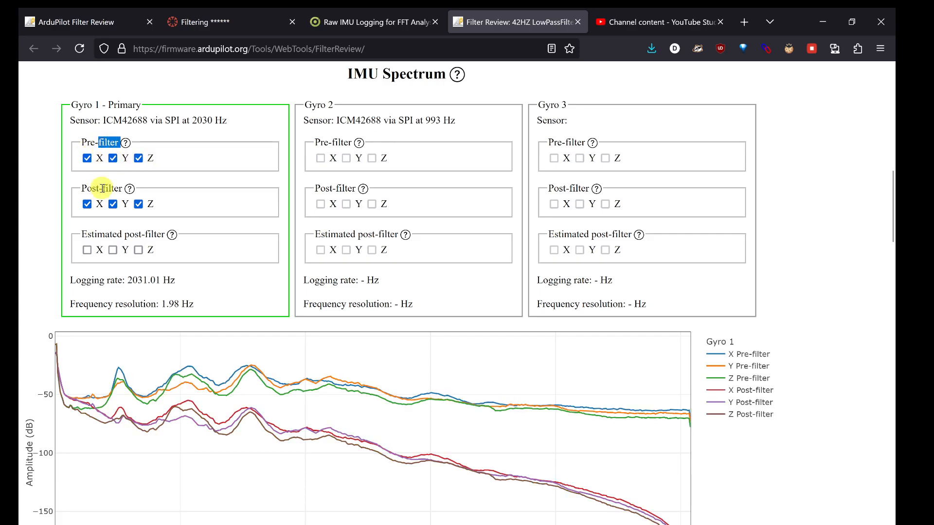
pyautogui.click(88, 204)
pyautogui.click(87, 203)
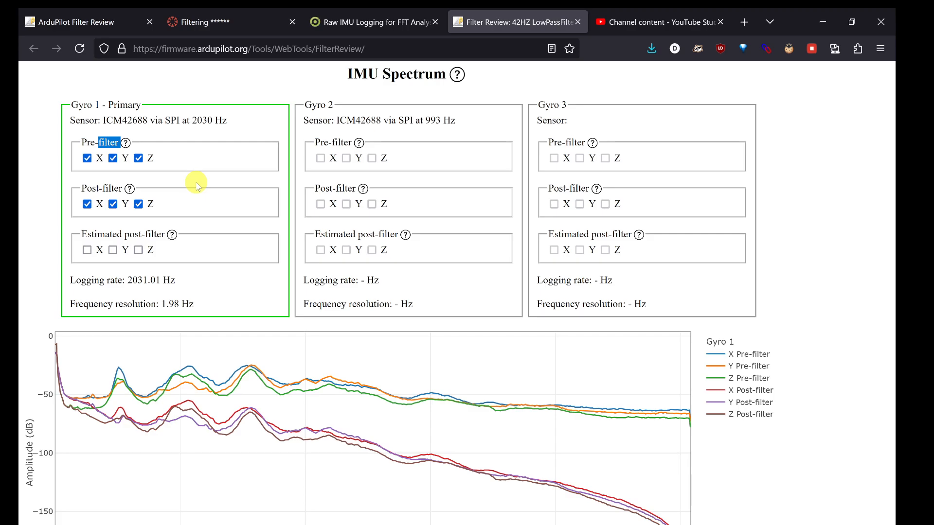
# Set the amplitude scale of the IMU Spectrum plot to linear
pyautogui.scroll(-1, 197, 186)
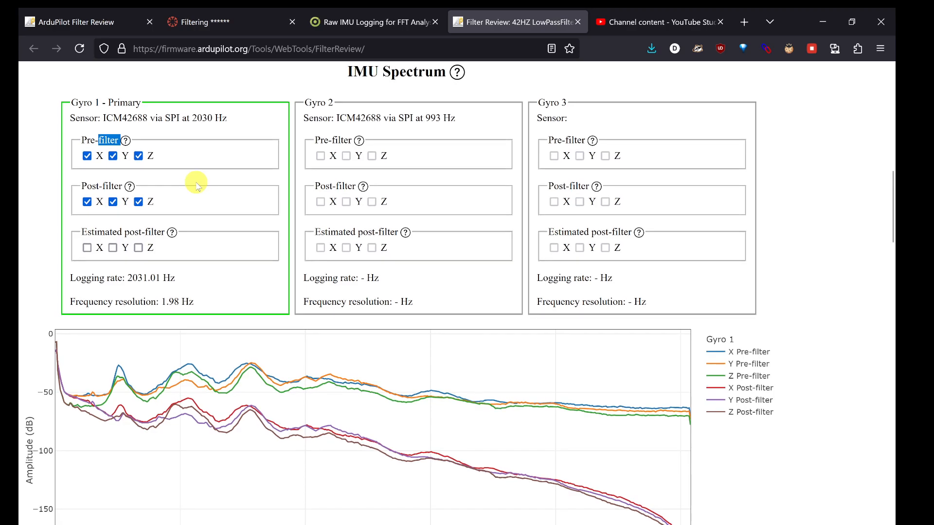
pyautogui.scroll(-1, 197, 185)
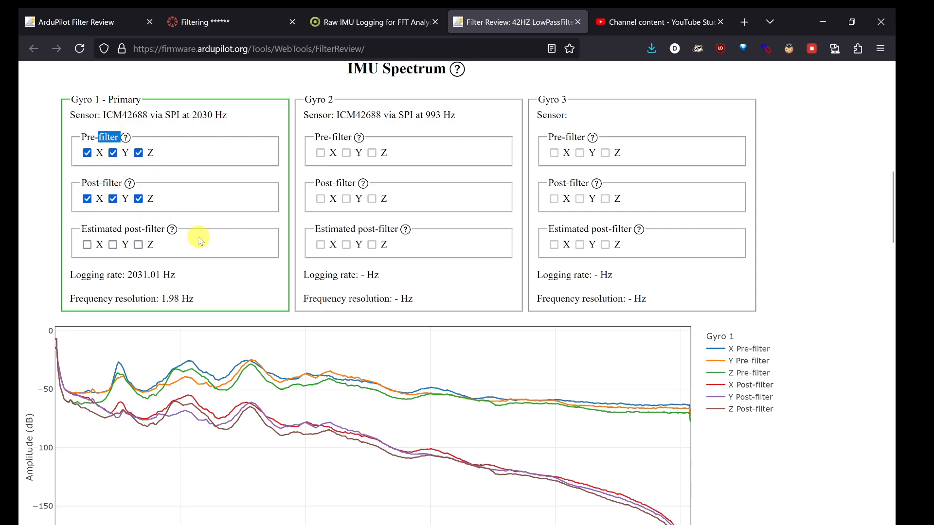
pyautogui.scroll(-3, 257, 282)
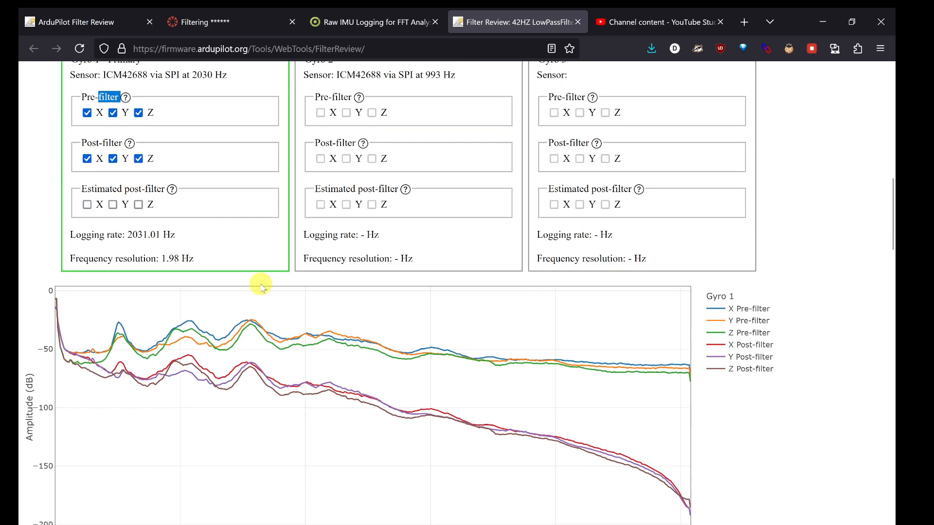
pyautogui.scroll(-2, 177, 452)
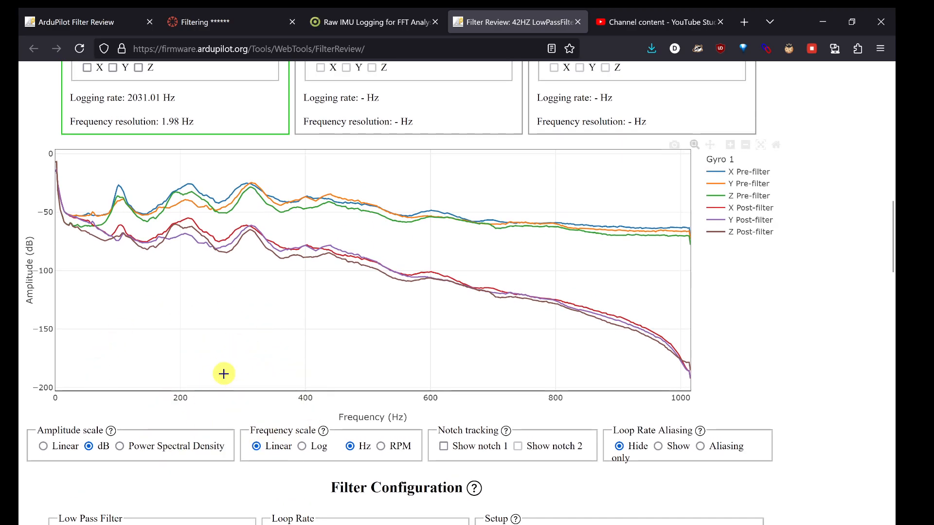
pyautogui.click(45, 446)
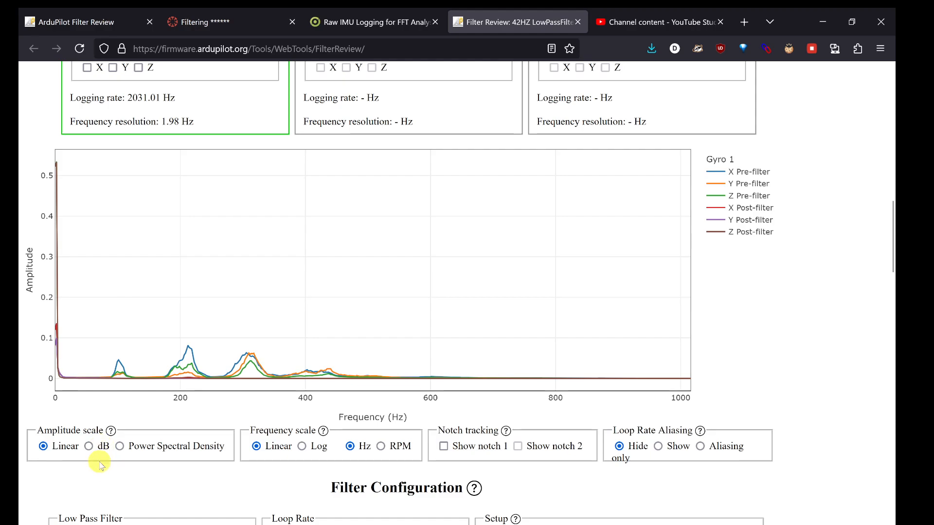
# Compare the linear spectrum with the hand-drawn amplitude and frequency sketch in Paint, and return to Filter Review
pyautogui.scroll(3, 197, 447)
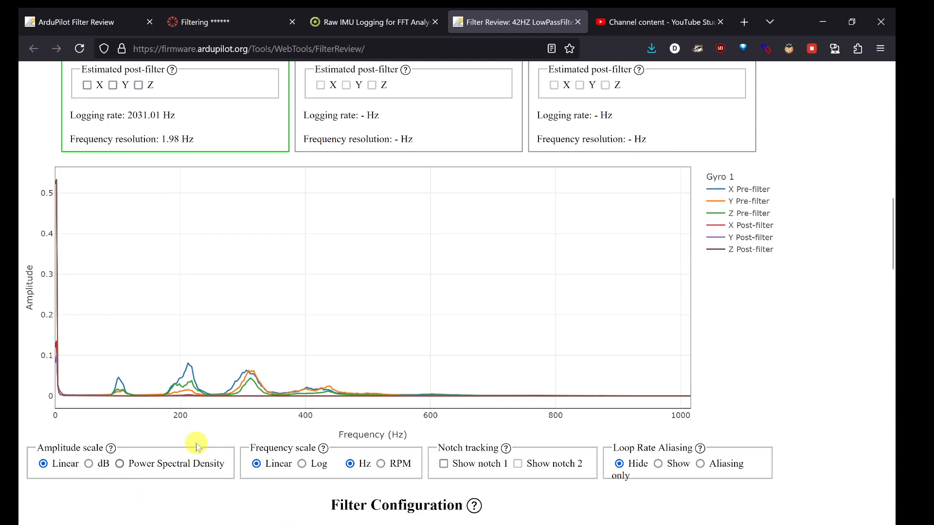
pyautogui.scroll(-3, 196, 443)
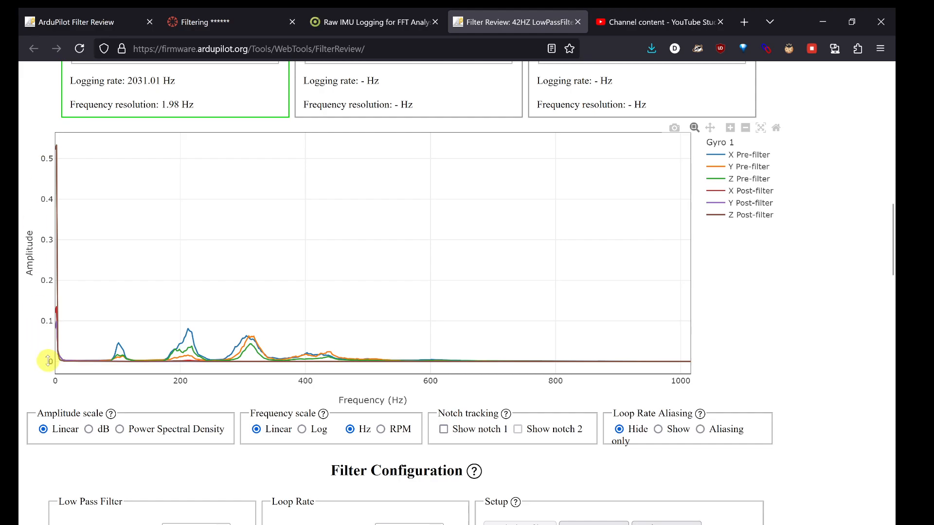
pyautogui.click(295, 524)
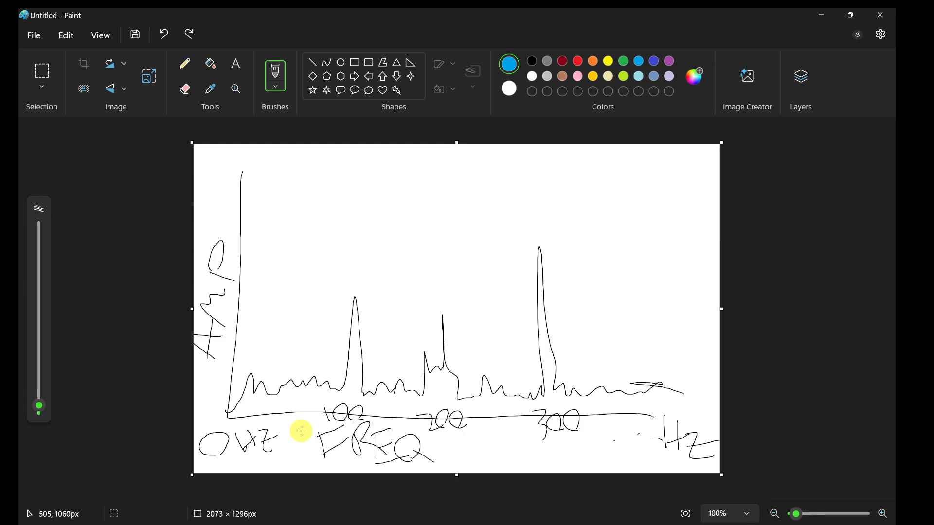
pyautogui.click(272, 524)
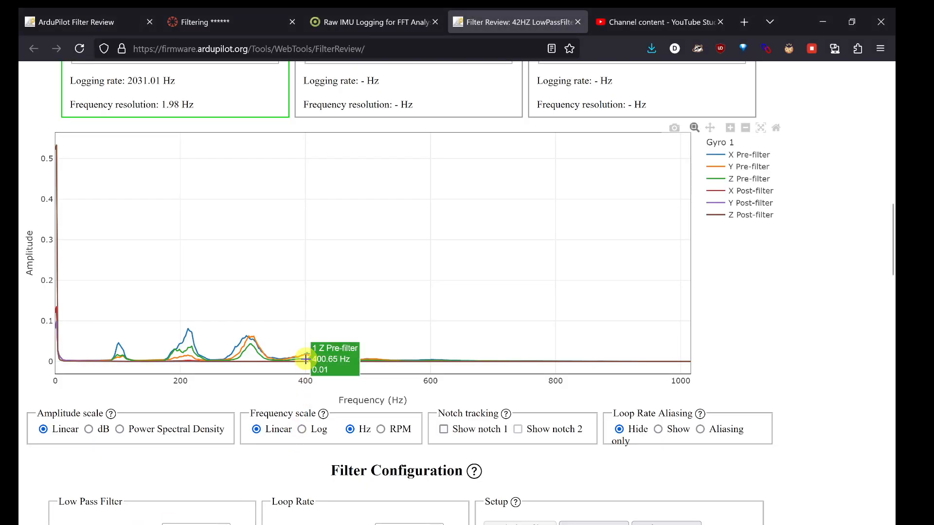
# Hide all of Gyro 1's post-filter traces and inspect the X, Y and Z pre-filter peaks
pyautogui.scroll(3, 305, 359)
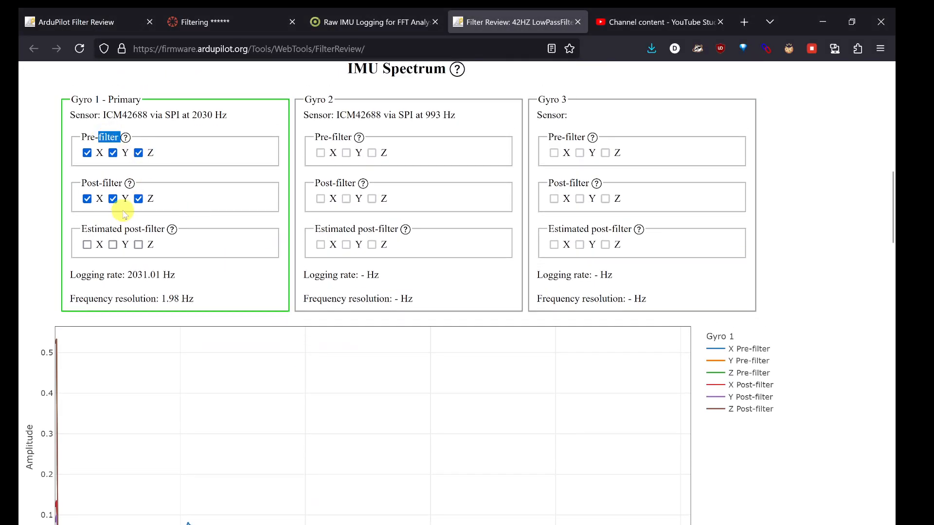
pyautogui.doubleClick(100, 183)
pyautogui.scroll(-3, 189, 192)
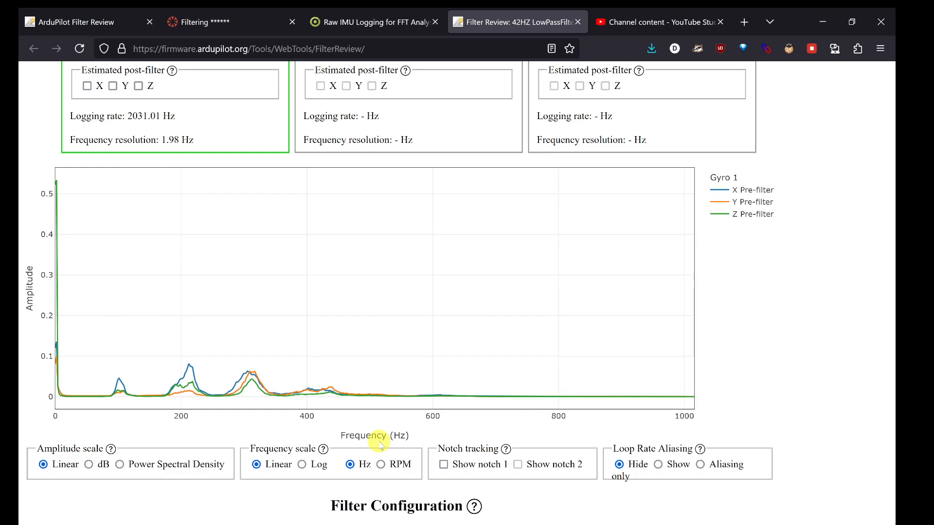
pyautogui.moveTo(122, 382)
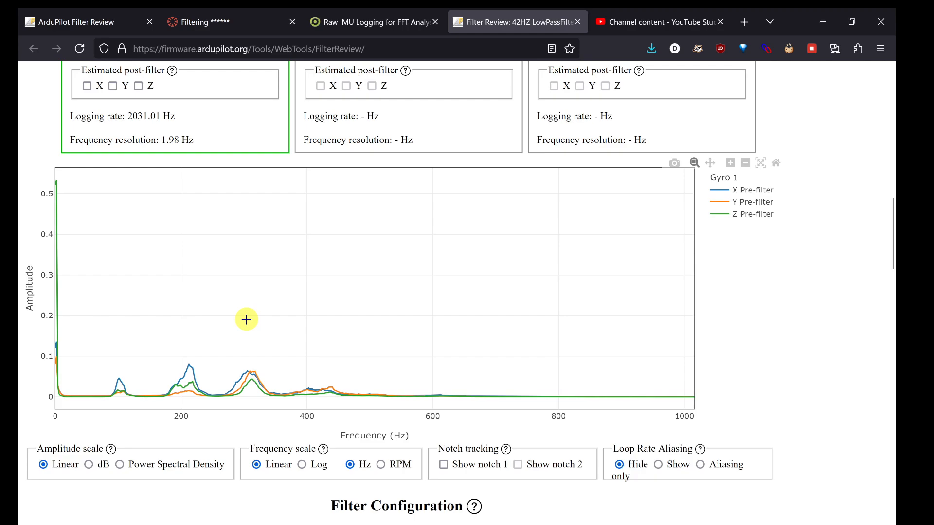
# Show Gyro 1's X, Y and Z post-filter traces and hide all its pre-filter traces
pyautogui.scroll(3, 225, 280)
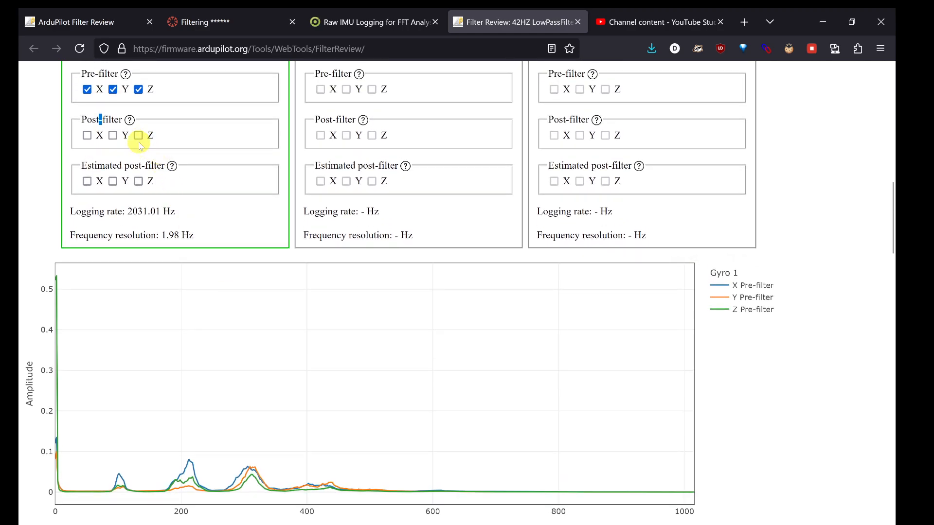
pyautogui.doubleClick(113, 119)
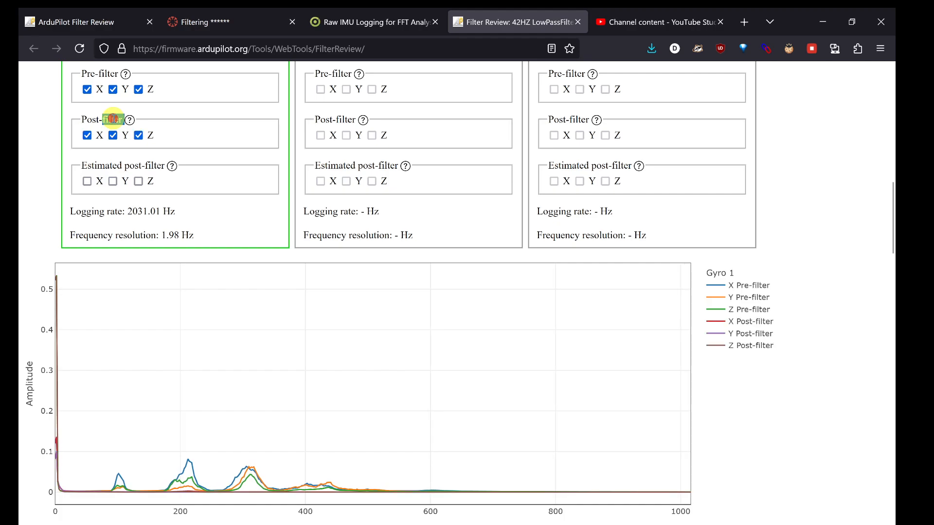
pyautogui.doubleClick(107, 74)
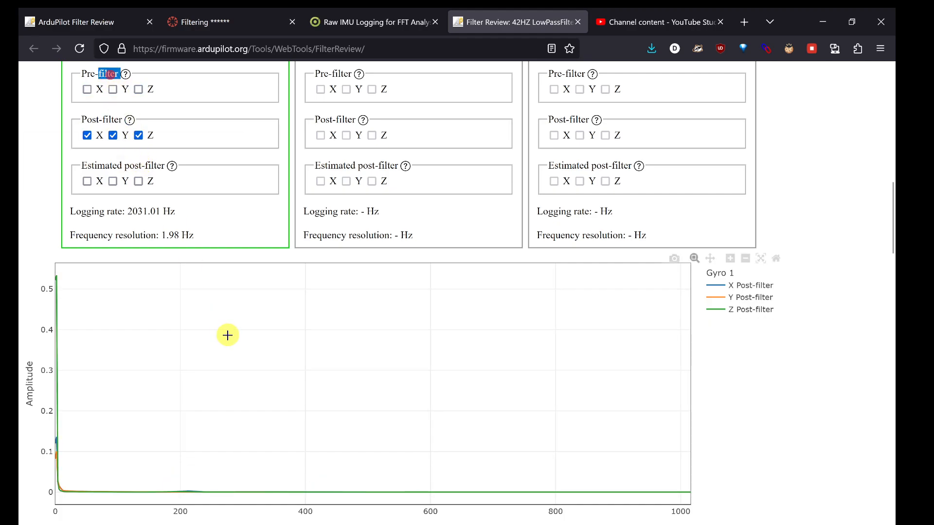
# Zoom the post-filter spectrum to about 115–420 Hz to inspect the remaining noise, and restore the full frequency range
pyautogui.scroll(-3, 227, 335)
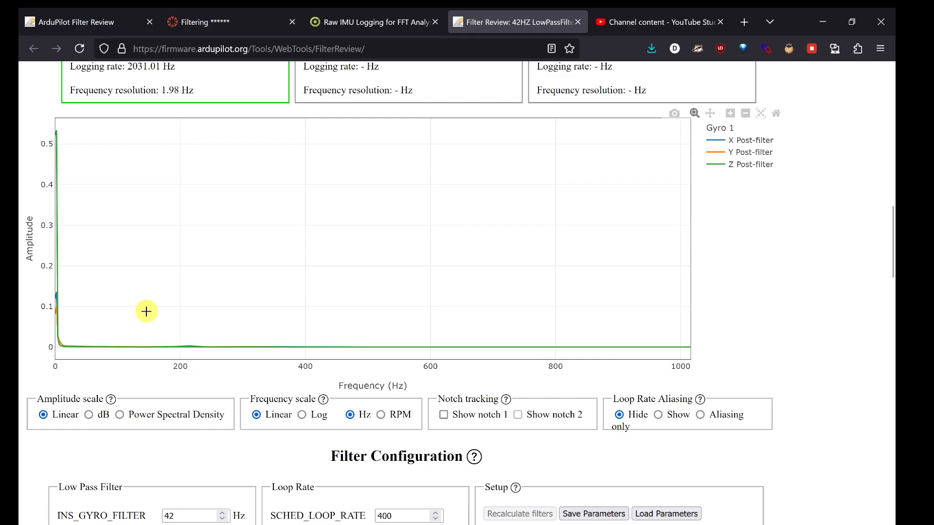
pyautogui.moveTo(127, 315); pyautogui.dragTo(316, 364)
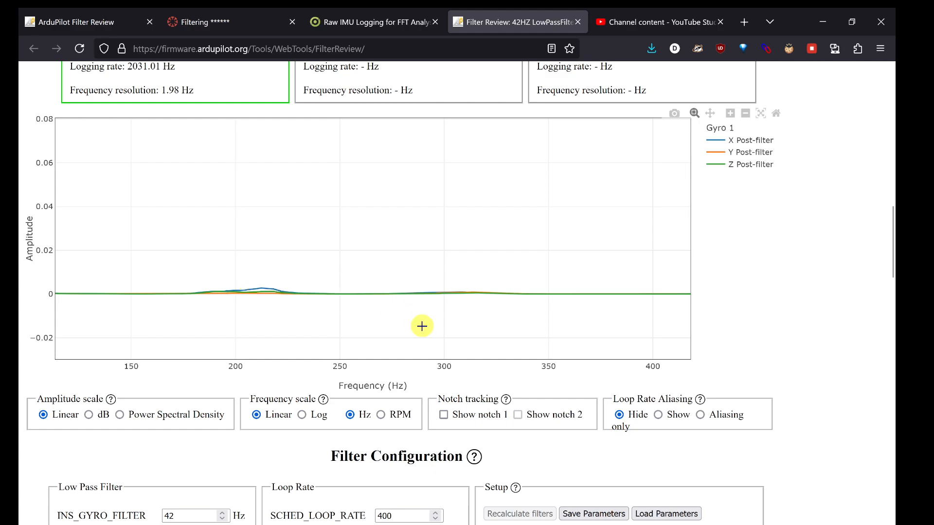
pyautogui.click(774, 114)
# Examine Gyro 1's post-filter spectrum together with the low-pass and first notch settings in Filter Configuration
pyautogui.scroll(3, 240, 390)
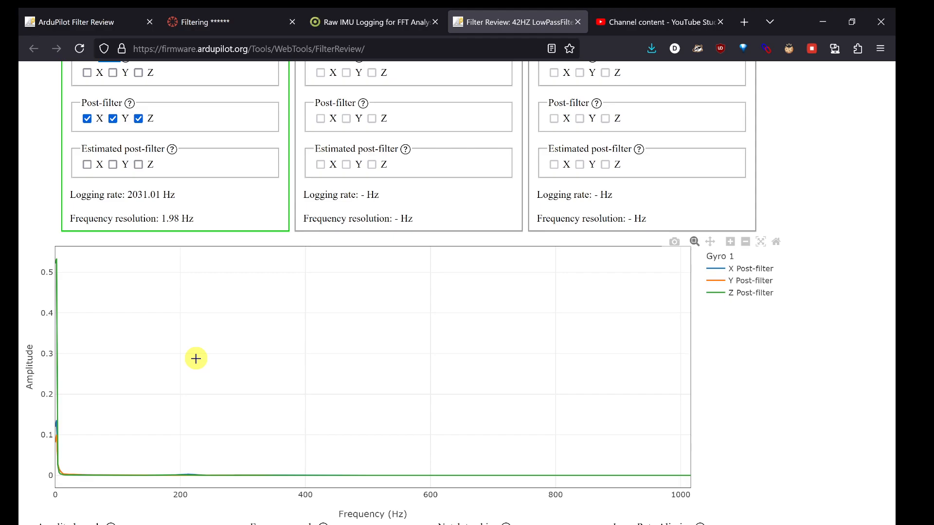
pyautogui.scroll(-1, 196, 359)
pyautogui.scroll(2, 196, 359)
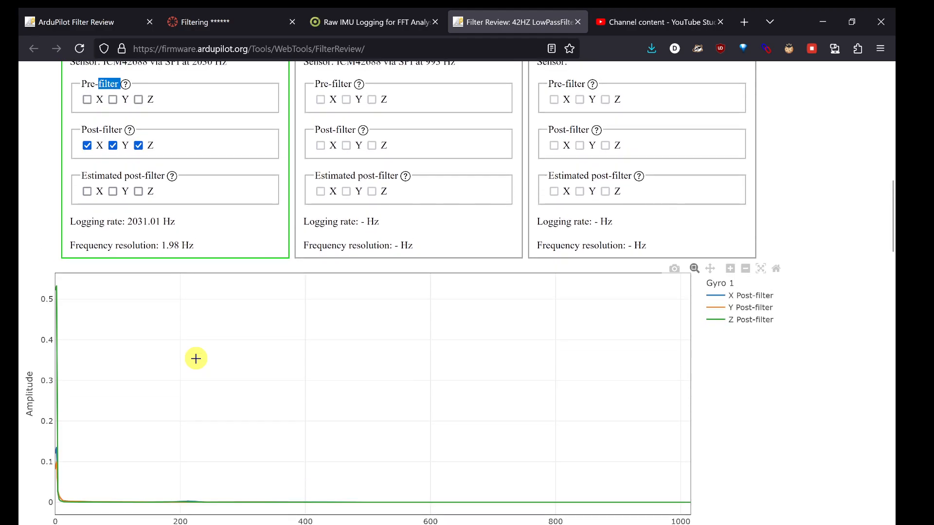
pyautogui.scroll(-1, 200, 396)
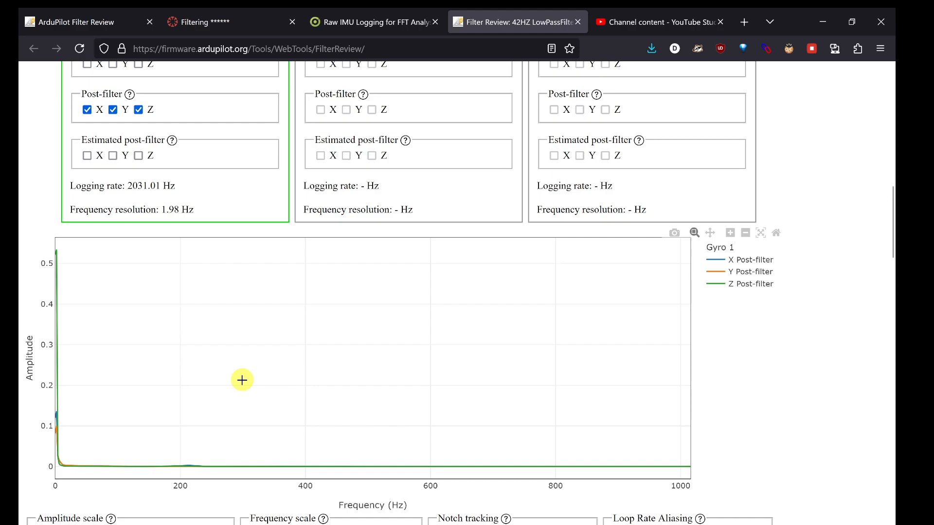
pyautogui.scroll(-1, 242, 380)
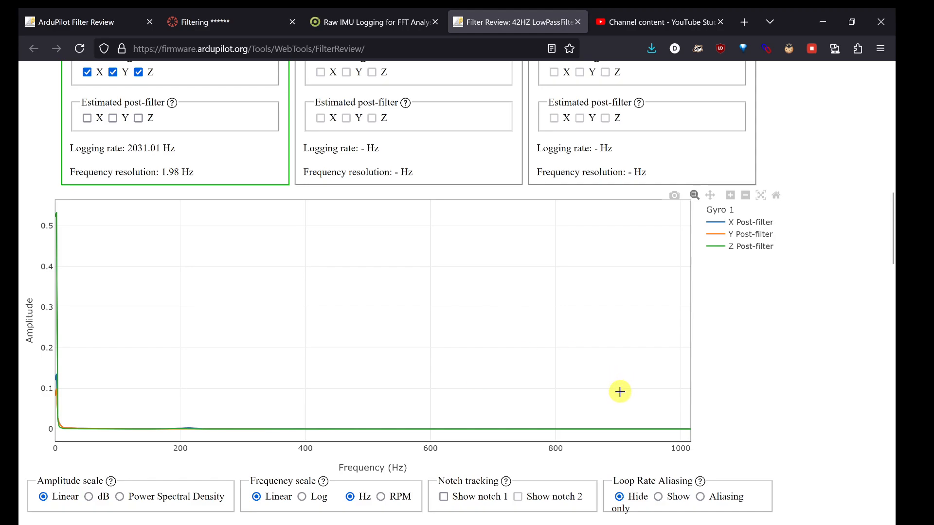
pyautogui.scroll(3, 265, 327)
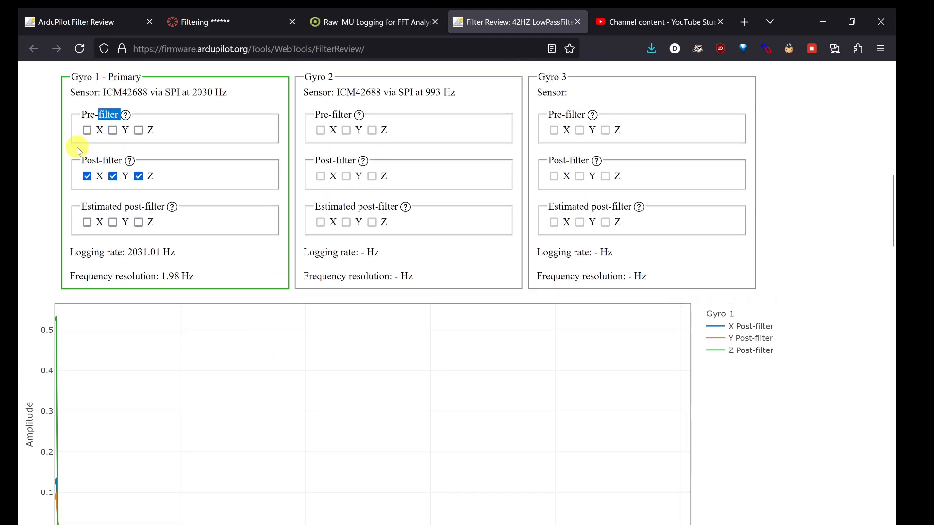
pyautogui.scroll(-4, 200, 277)
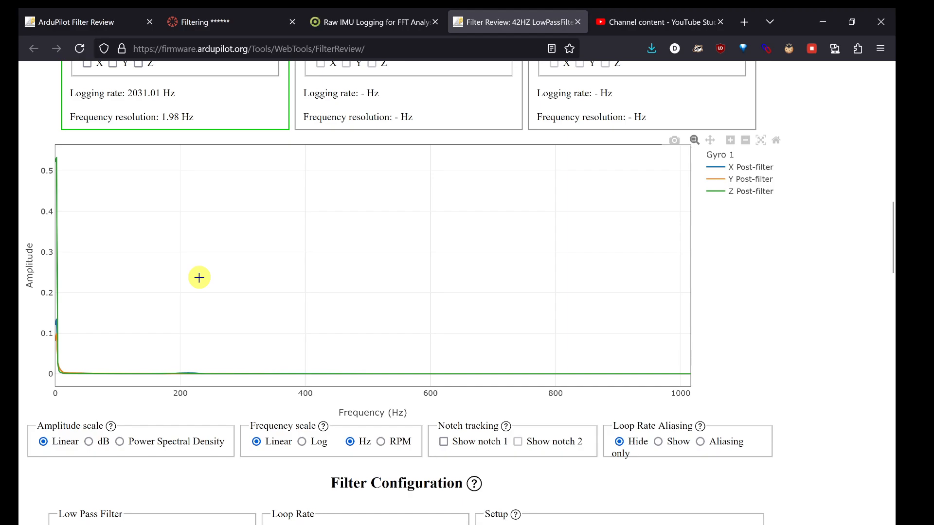
pyautogui.scroll(-3, 199, 277)
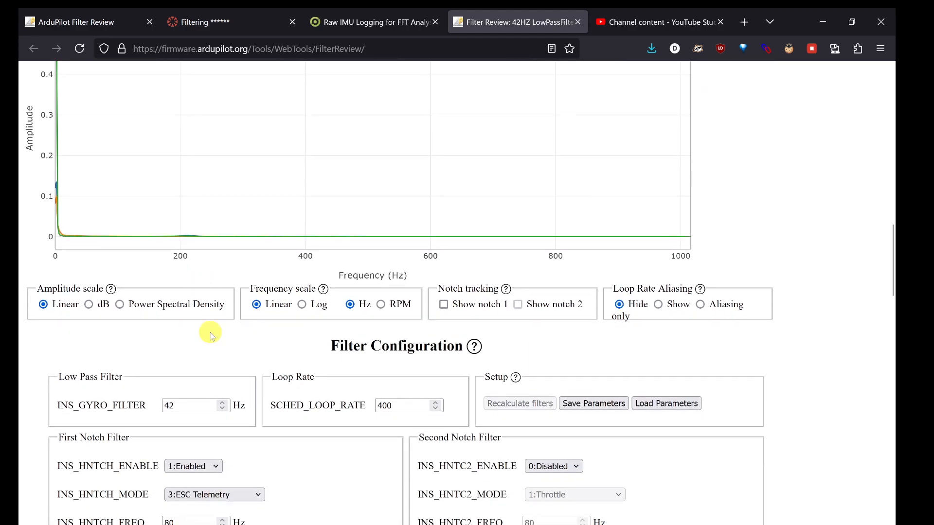
pyautogui.scroll(-1, 207, 358)
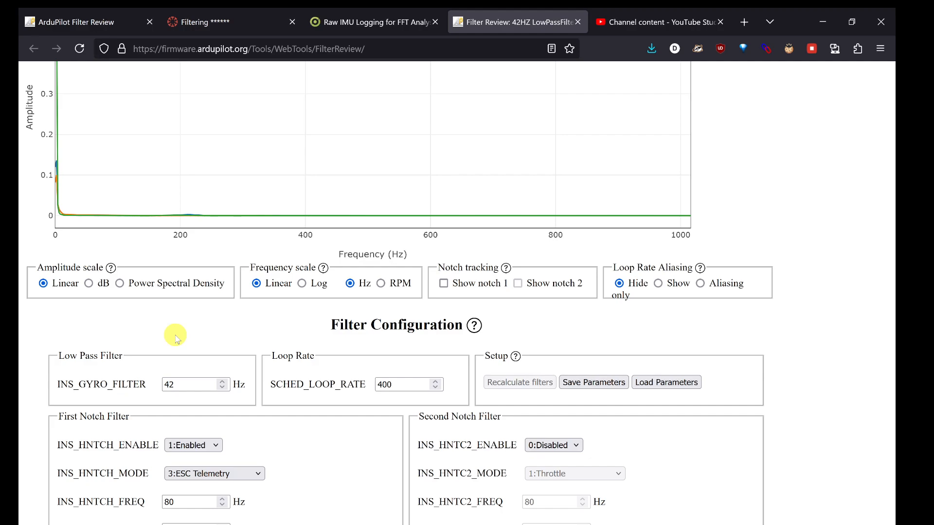
pyautogui.scroll(10, 176, 339)
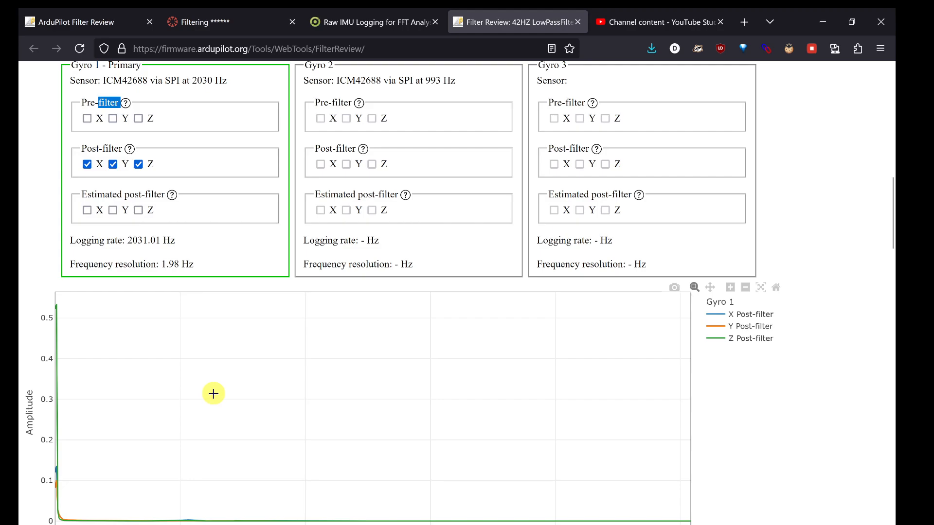
pyautogui.scroll(-1, 213, 393)
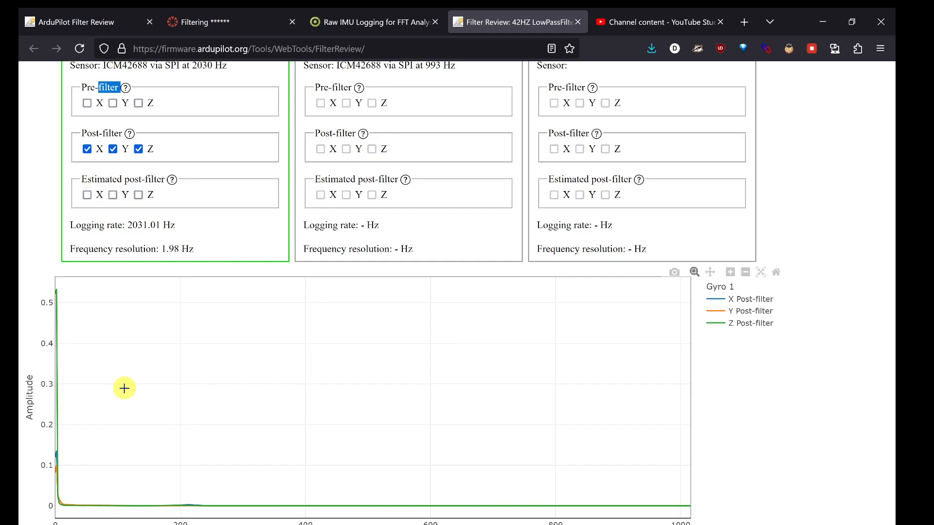
pyautogui.scroll(1, 125, 388)
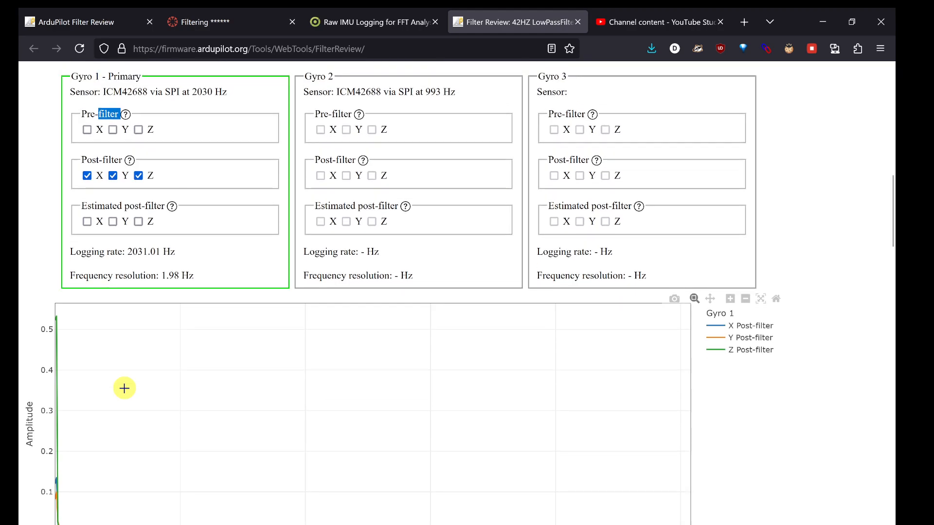
pyautogui.scroll(-2, 146, 400)
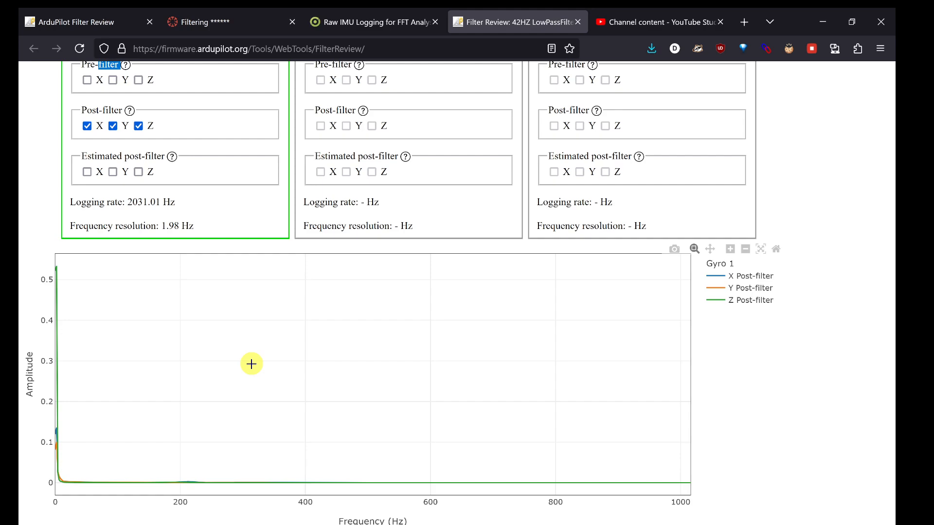
pyautogui.scroll(1, 251, 363)
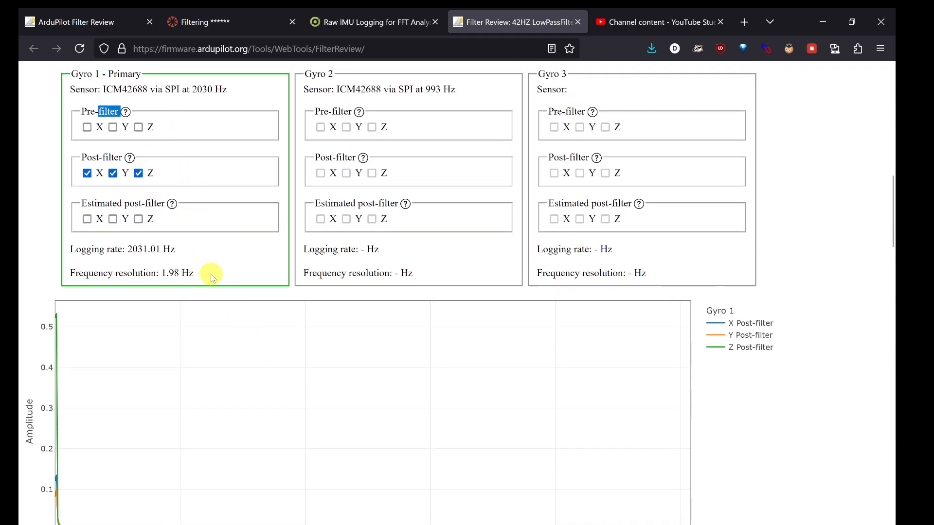
pyautogui.scroll(-1, 41, 229)
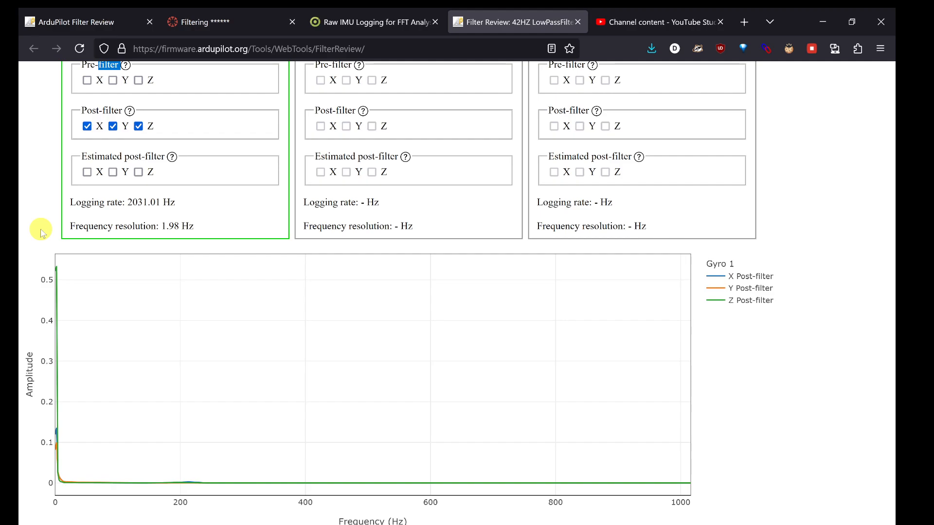
# Check the low-pass and notch parameters in Filter Configuration, and display notch 1 tracking on the spectrum plot
pyautogui.scroll(-6, 41, 233)
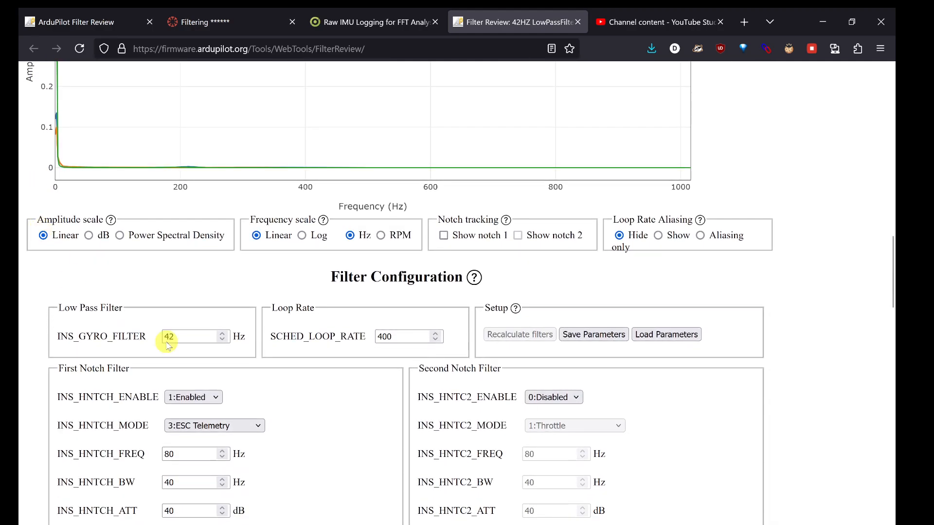
pyautogui.scroll(-1, 309, 291)
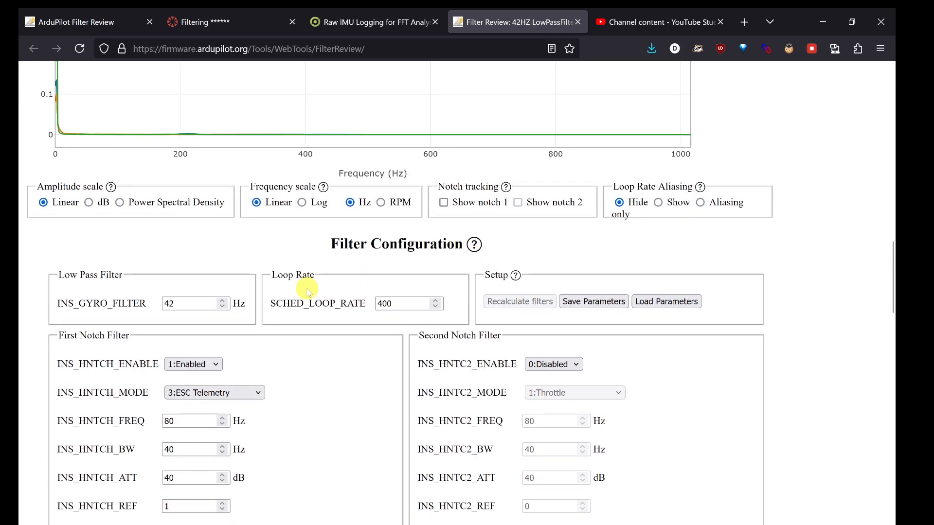
pyautogui.scroll(-4, 309, 291)
pyautogui.scroll(7, 309, 291)
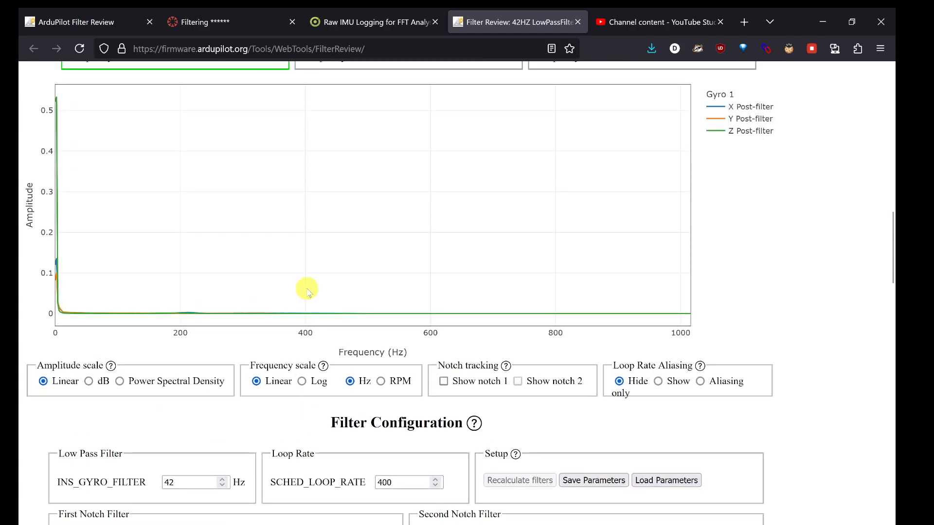
pyautogui.scroll(2, 307, 290)
pyautogui.click(444, 454)
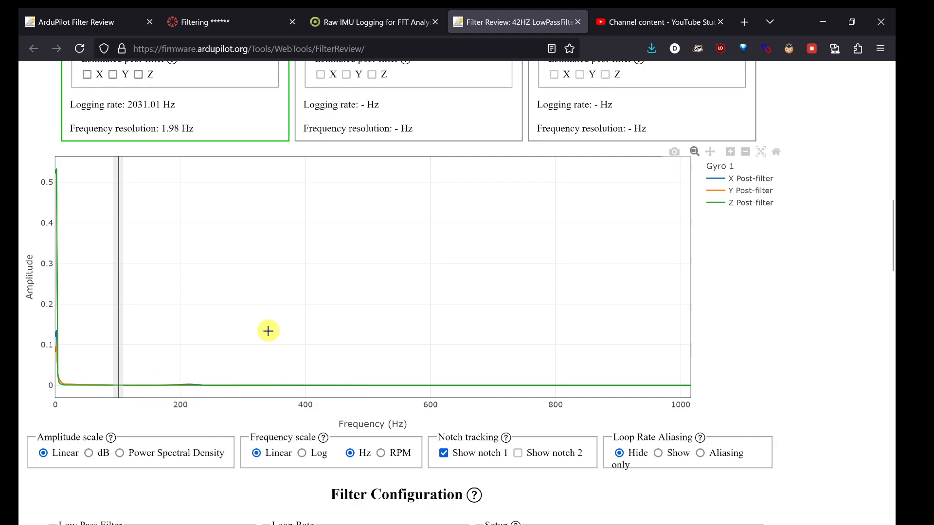
# Show Gyro 1's X, Y and Z pre-filter traces beside the post-filter ones, and check the settings in Filter Configuration
pyautogui.scroll(4, 217, 334)
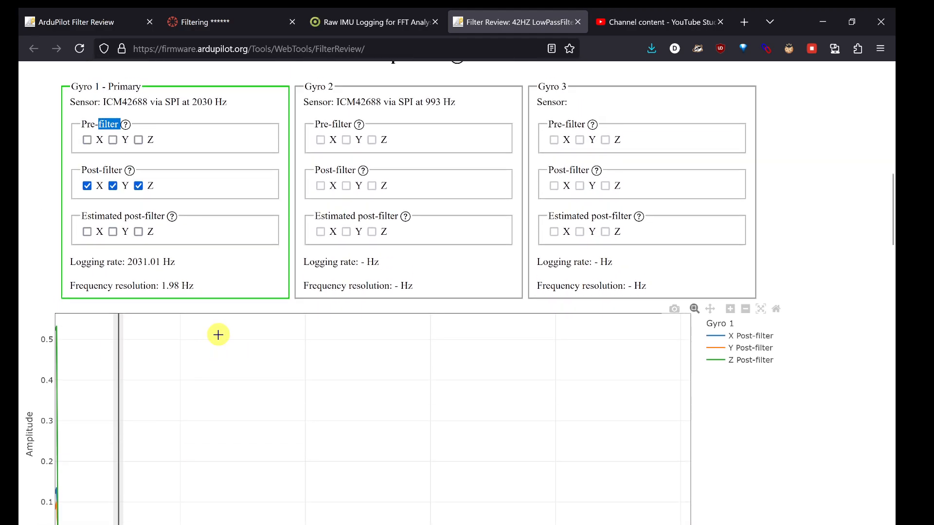
pyautogui.doubleClick(88, 124)
pyautogui.scroll(-1, 196, 313)
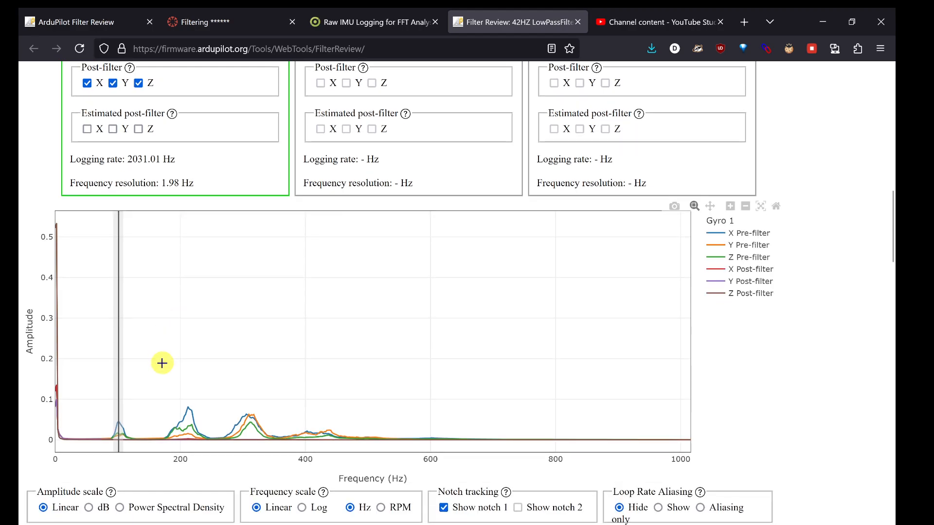
pyautogui.moveTo(116, 435)
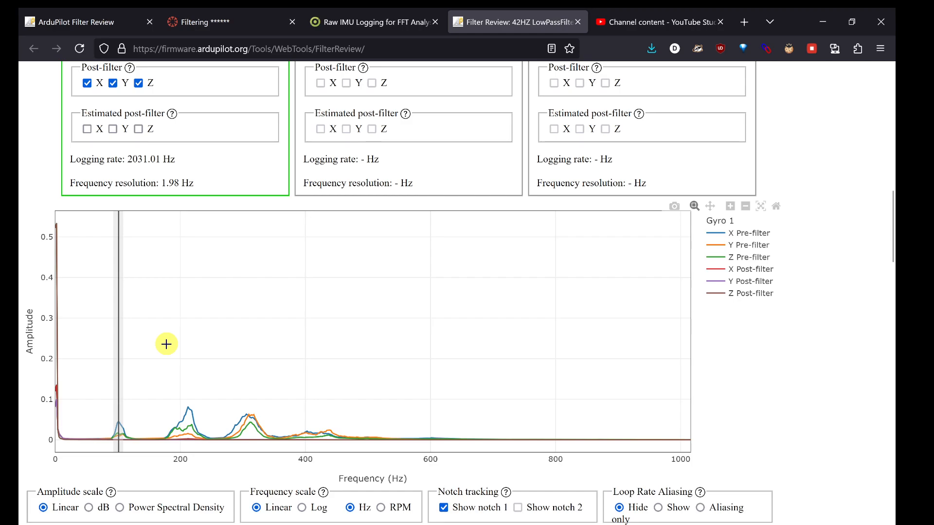
pyautogui.scroll(-6, 140, 404)
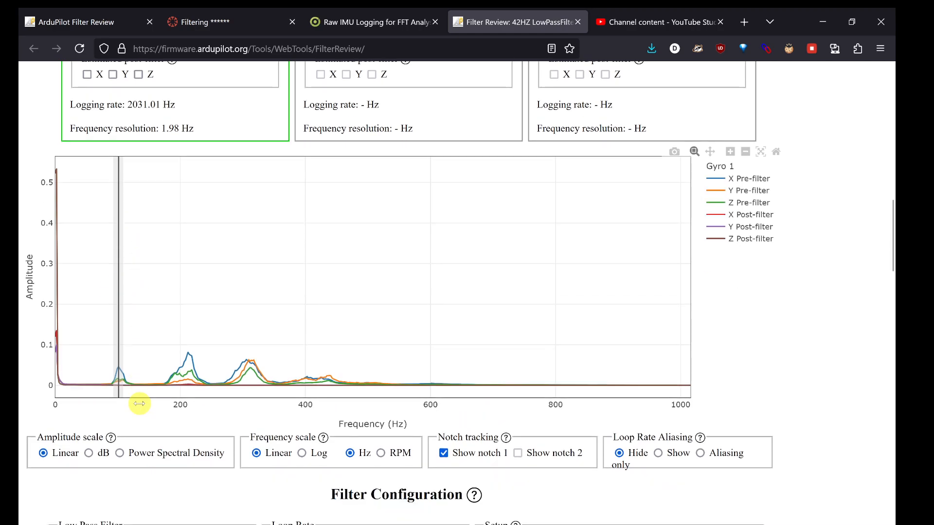
pyautogui.scroll(-4, 140, 406)
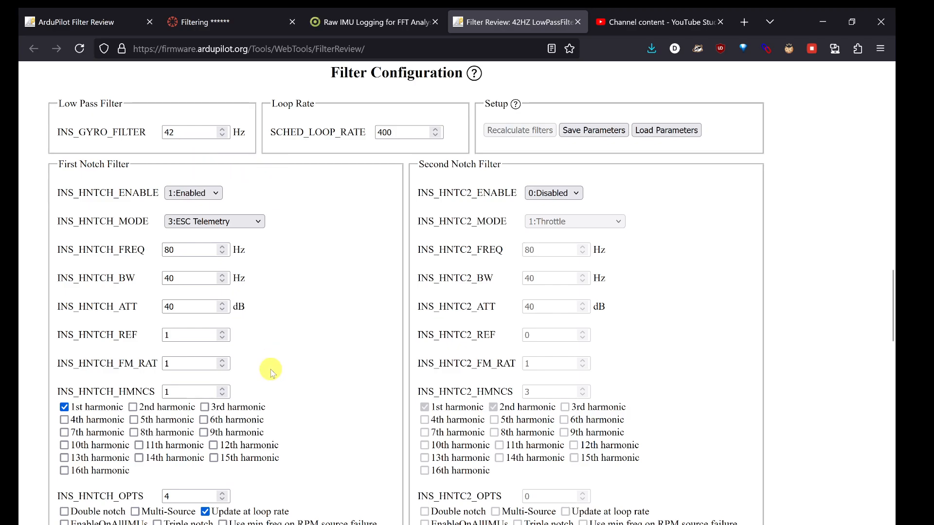
# Switch to Mission Planner and calculate the initial tune parameters with the airscrew size set to 10 inches
pyautogui.click(268, 524)
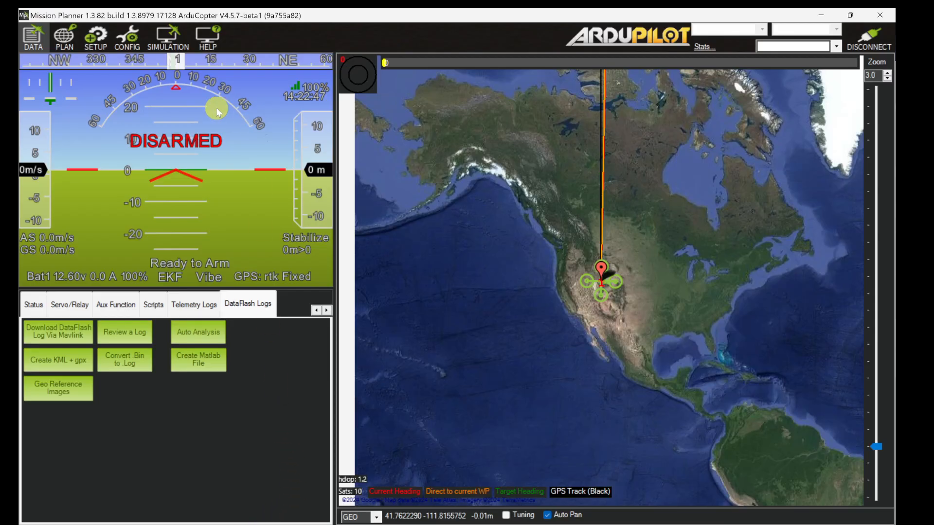
pyautogui.click(95, 36)
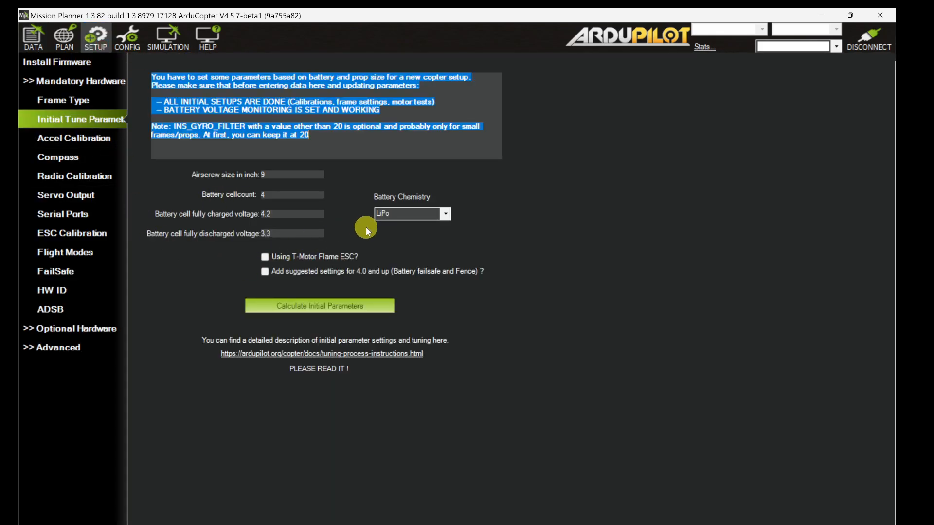
pyautogui.click(277, 176)
pyautogui.press('BackSpace')
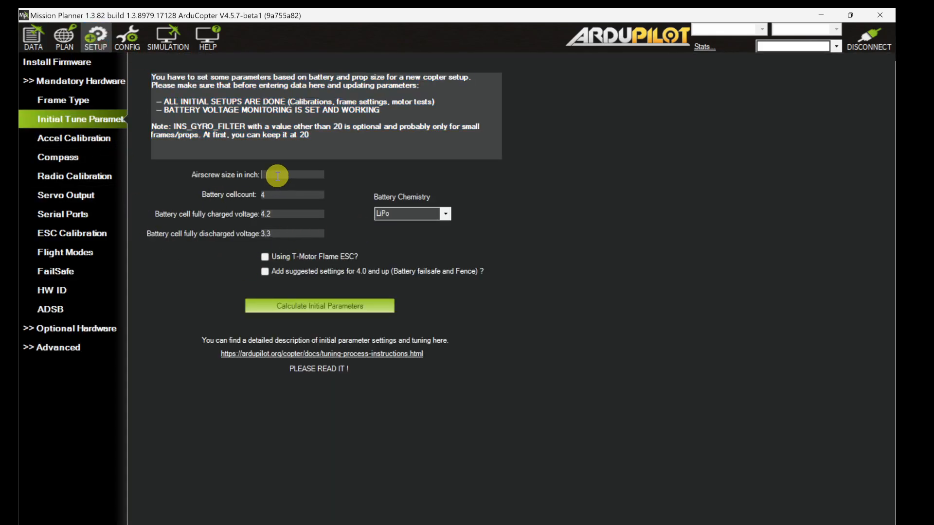
pyautogui.click(302, 306)
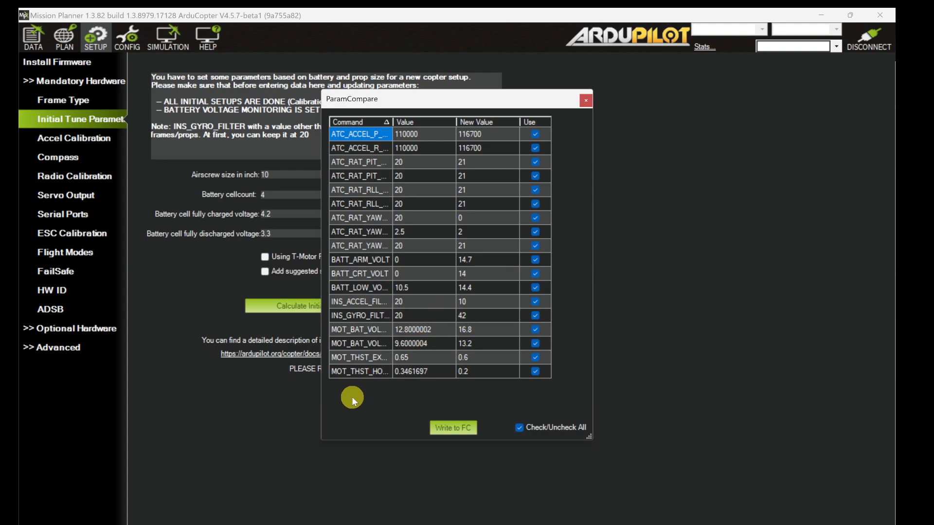
# Return to Filter Review in the browser and examine Gyro 1's spectrum together with the low-pass and first notch filter settings
pyautogui.click(113, 524)
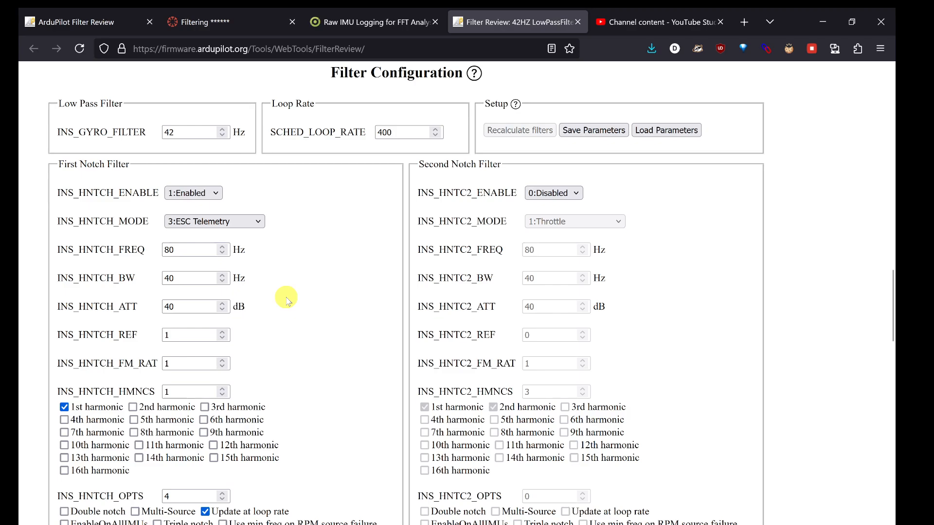
pyautogui.scroll(3, 283, 298)
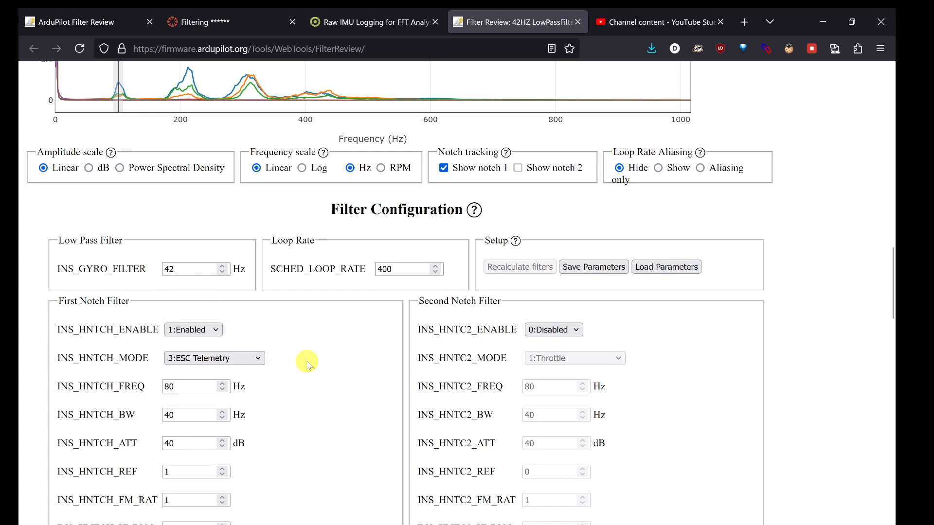
pyautogui.scroll(8, 251, 381)
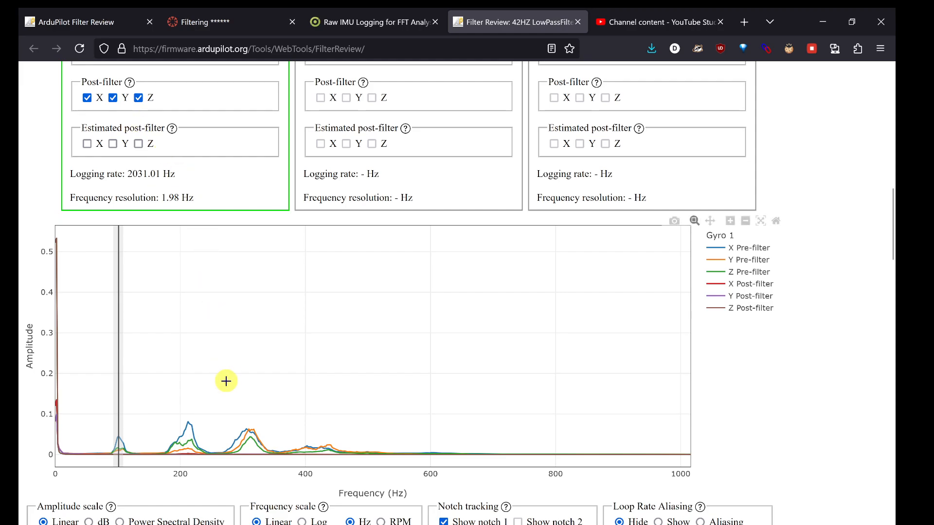
pyautogui.scroll(-10, 225, 380)
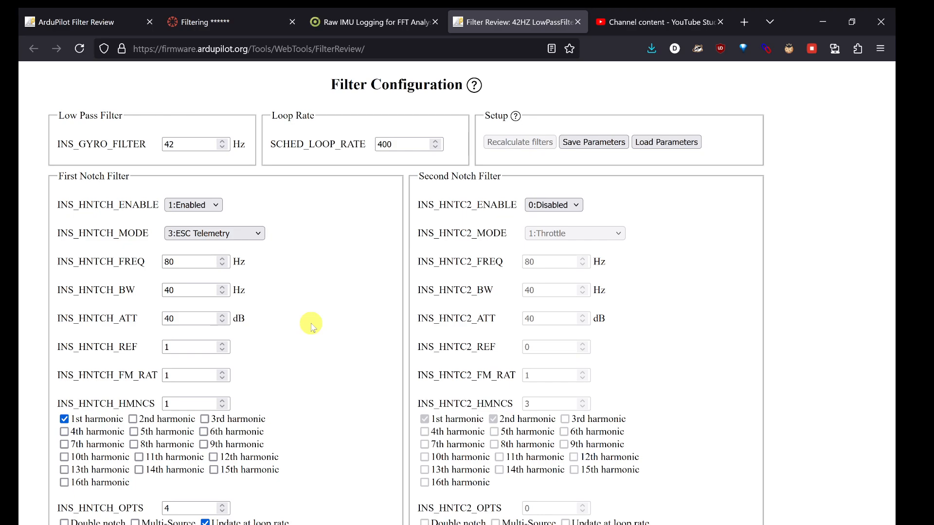
pyautogui.scroll(4, 339, 368)
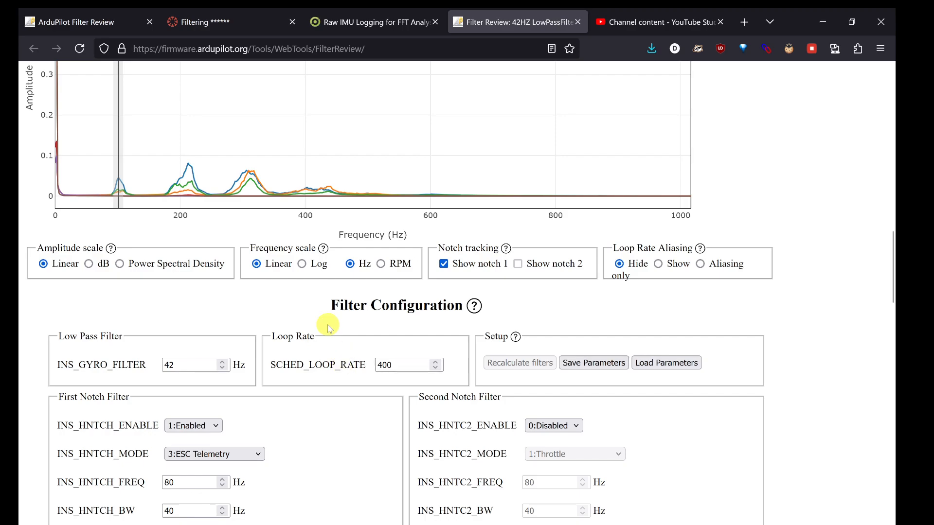
pyautogui.scroll(-4, 297, 431)
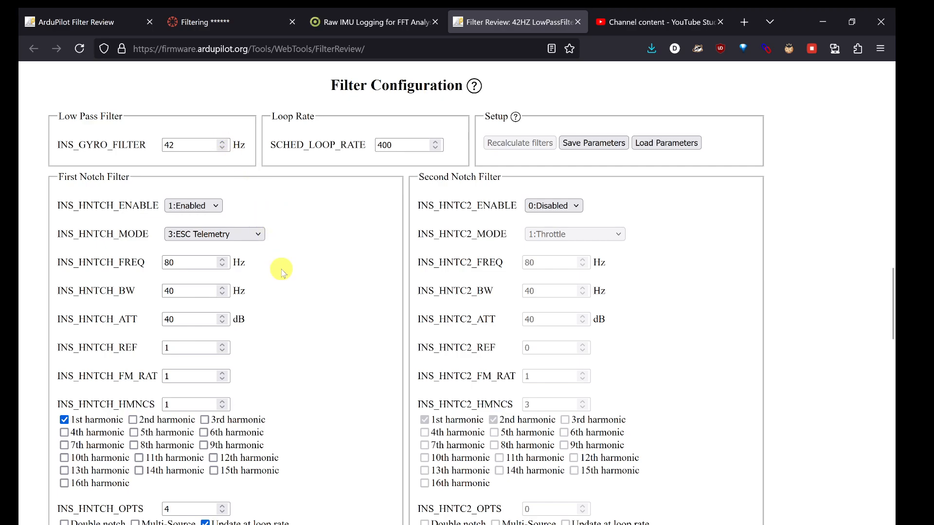
pyautogui.scroll(-1, 281, 270)
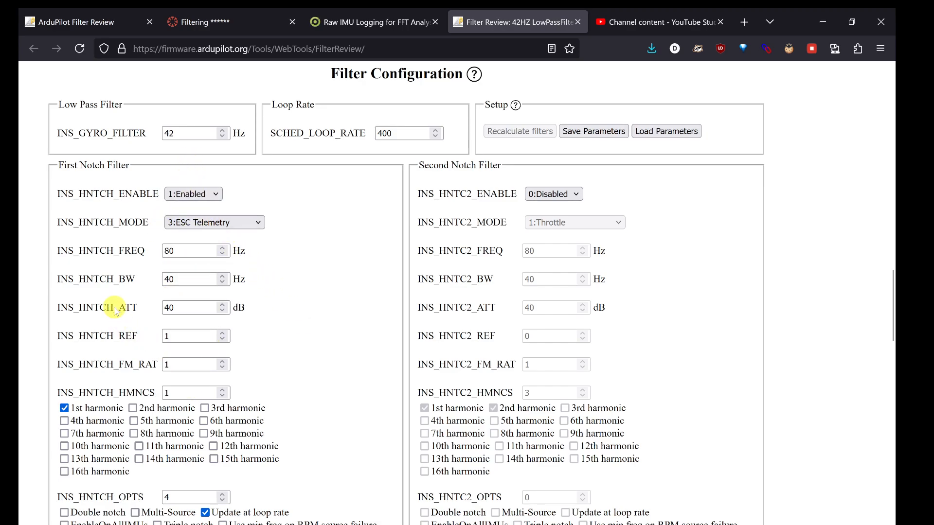
pyautogui.moveTo(115, 311)
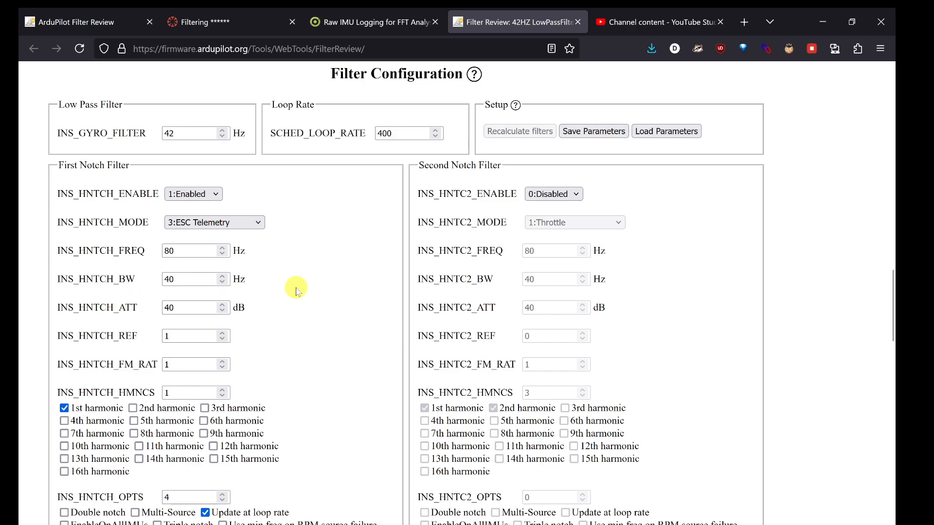
pyautogui.scroll(10, 296, 288)
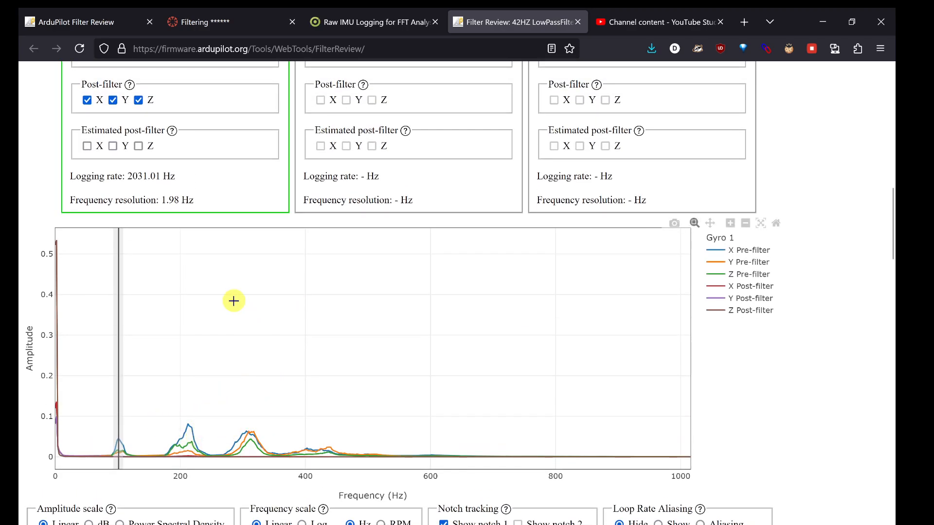
# Hide Gyro 1's X, Y and Z pre-filter traces and show its X, Y and Z estimated post-filter traces
pyautogui.scroll(1, 146, 146)
pyautogui.doubleClick(107, 96)
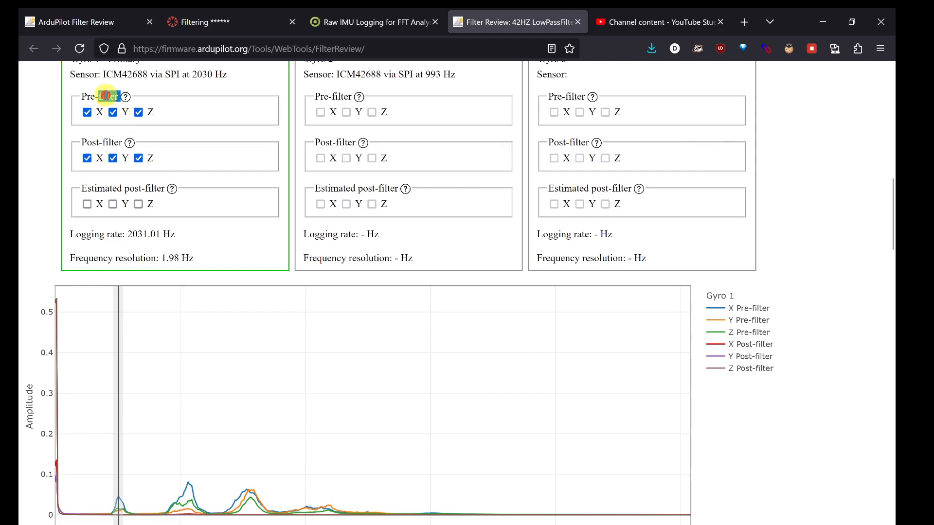
pyautogui.scroll(-3, 179, 187)
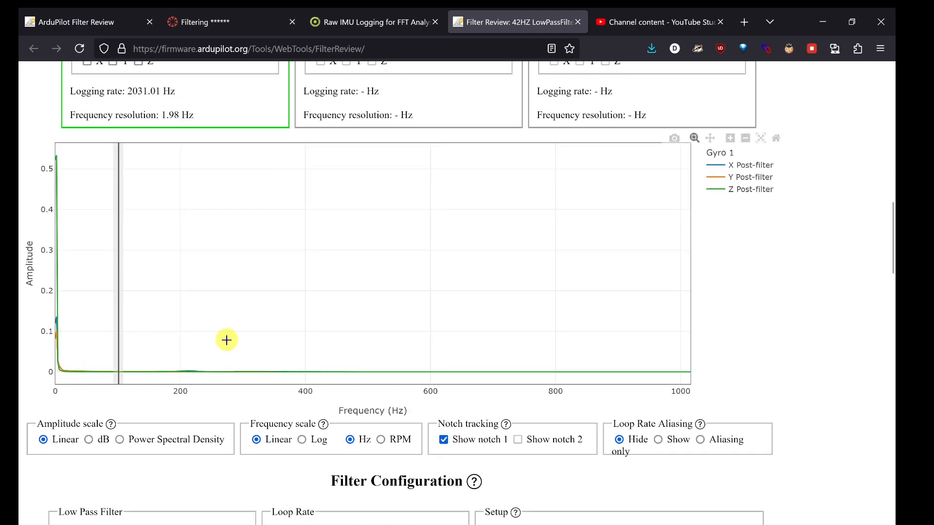
pyautogui.scroll(2, 223, 340)
pyautogui.scroll(1, 223, 340)
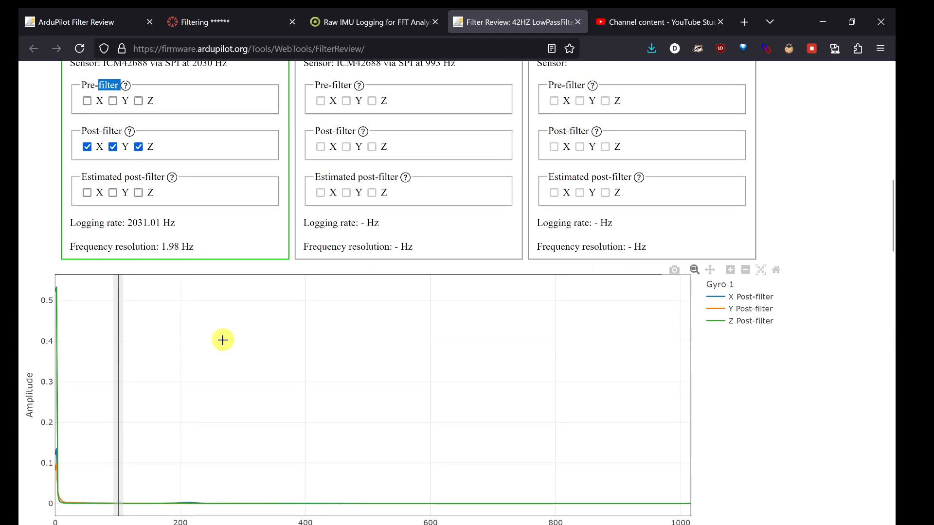
pyautogui.doubleClick(133, 177)
pyautogui.scroll(-6, 233, 385)
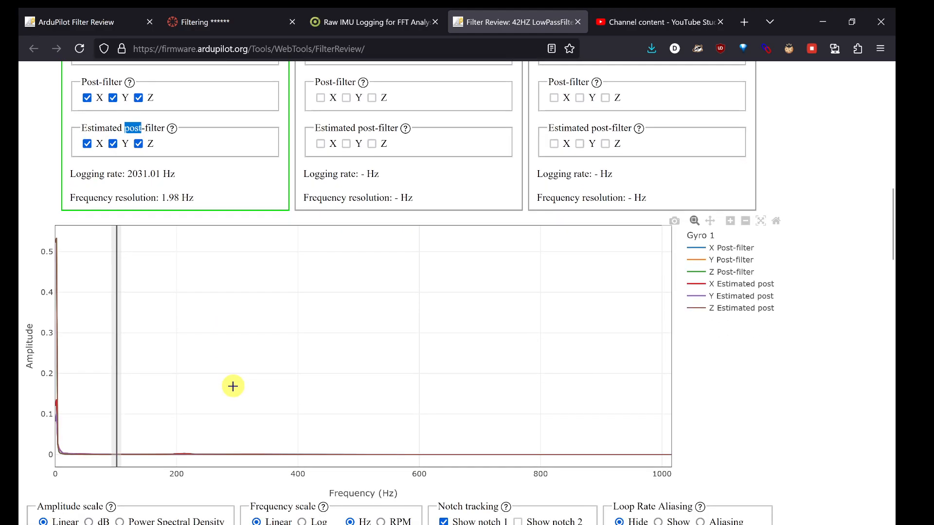
# Compare the post-filter and estimated post-filter spectra with the filter settings, and read the INS_HNTCH_FREQ description
pyautogui.scroll(7, 233, 385)
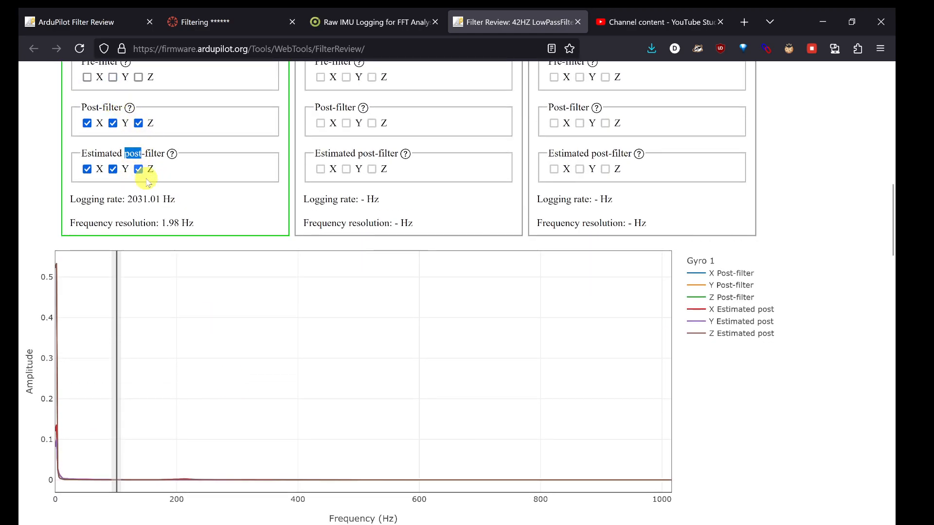
pyautogui.scroll(-7, 209, 267)
pyautogui.scroll(-1, 209, 267)
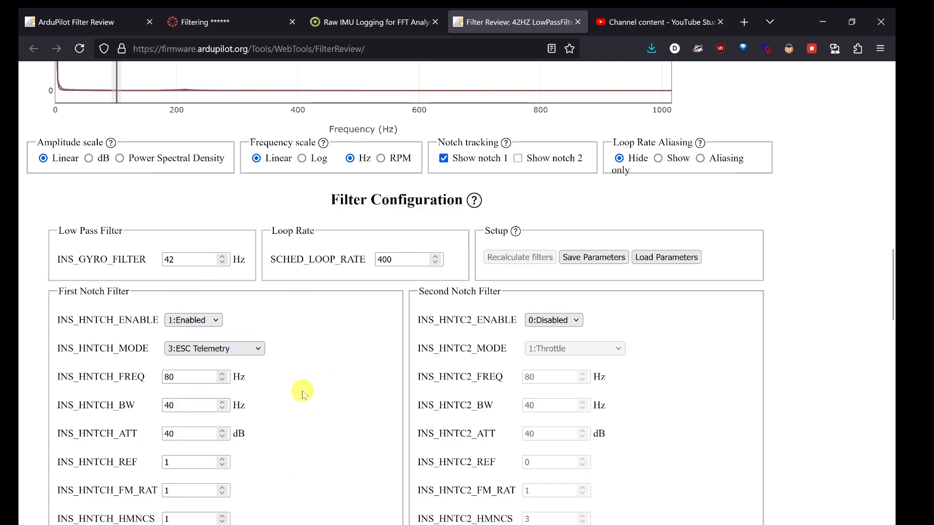
pyautogui.scroll(5, 302, 393)
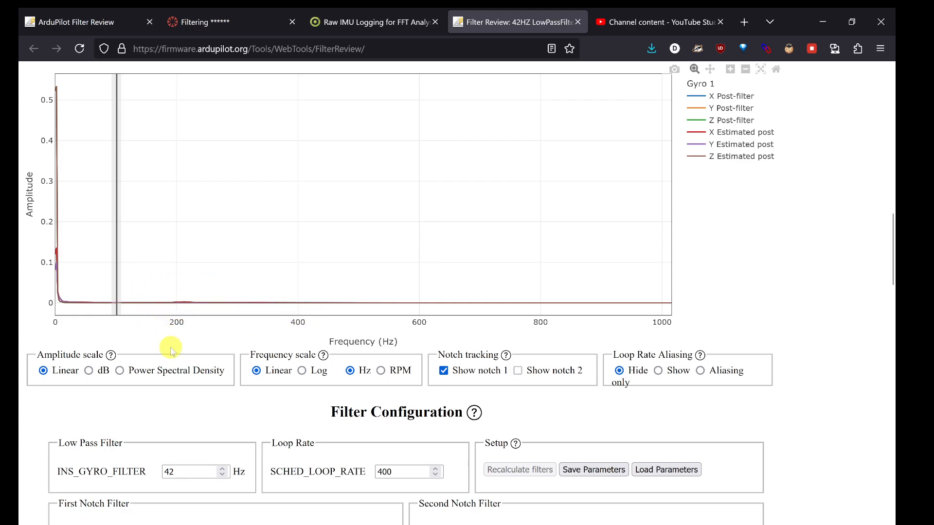
pyautogui.scroll(-5, 247, 426)
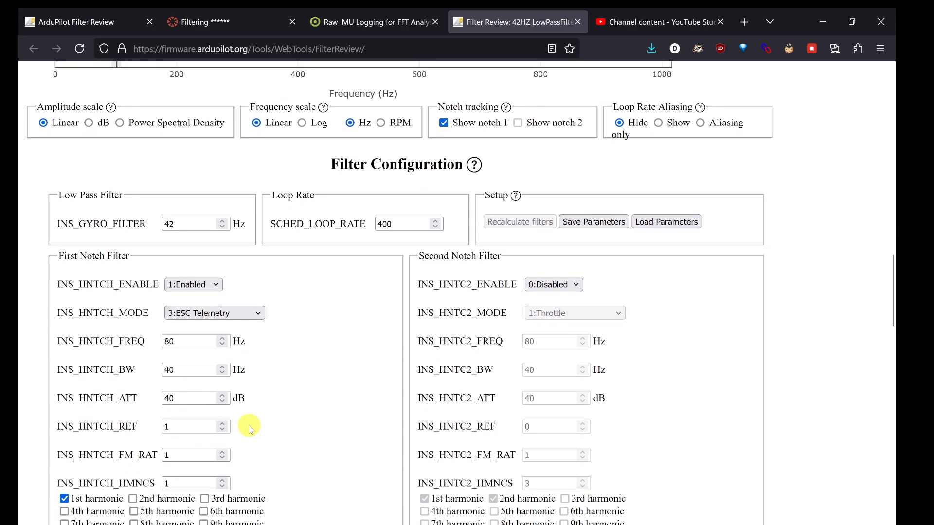
pyautogui.scroll(-1, 249, 429)
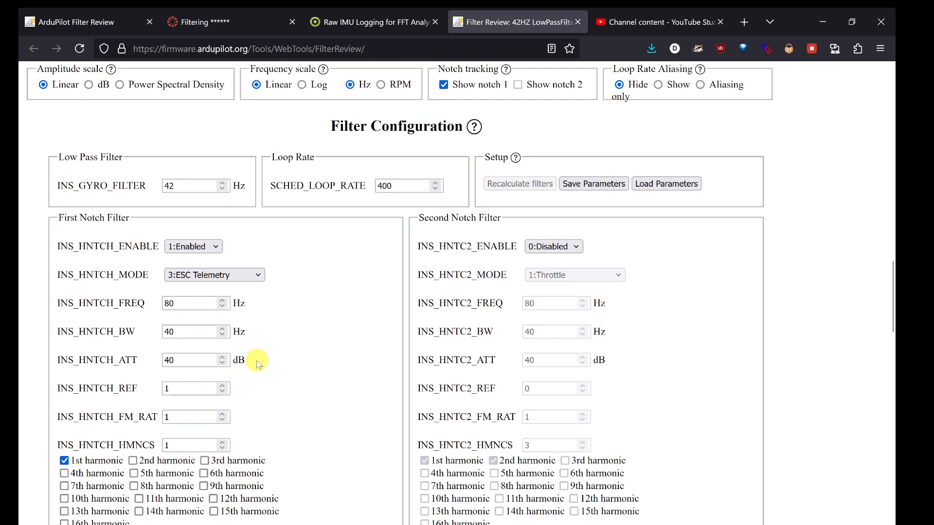
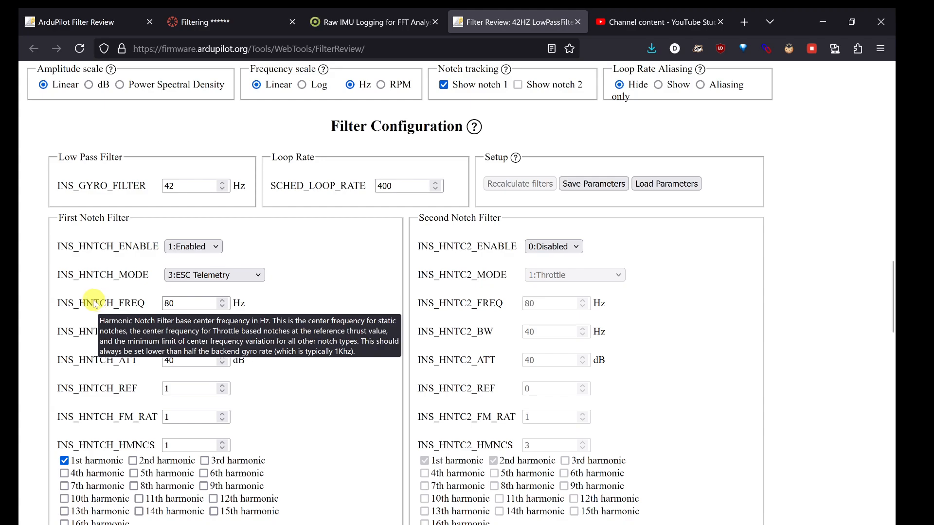
# Show all of Gyro 1's pre-filter traces again and inspect their peaks around the notch 1 tracking band
pyautogui.scroll(8, 275, 284)
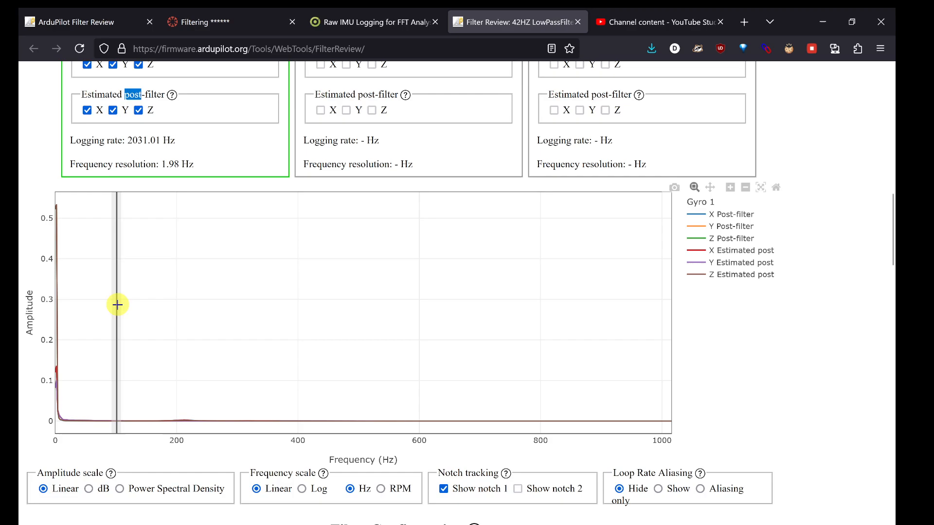
pyautogui.moveTo(116, 425)
pyautogui.scroll(1, 146, 146)
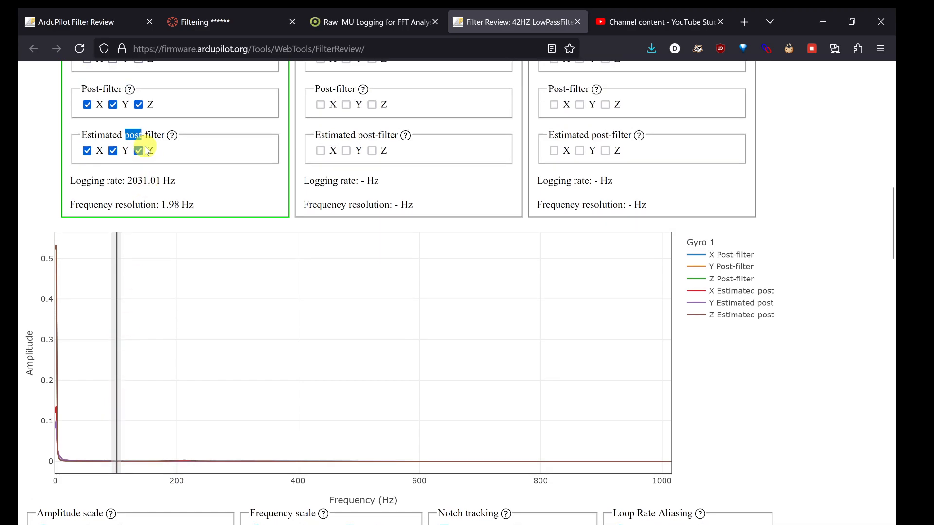
pyautogui.doubleClick(106, 67)
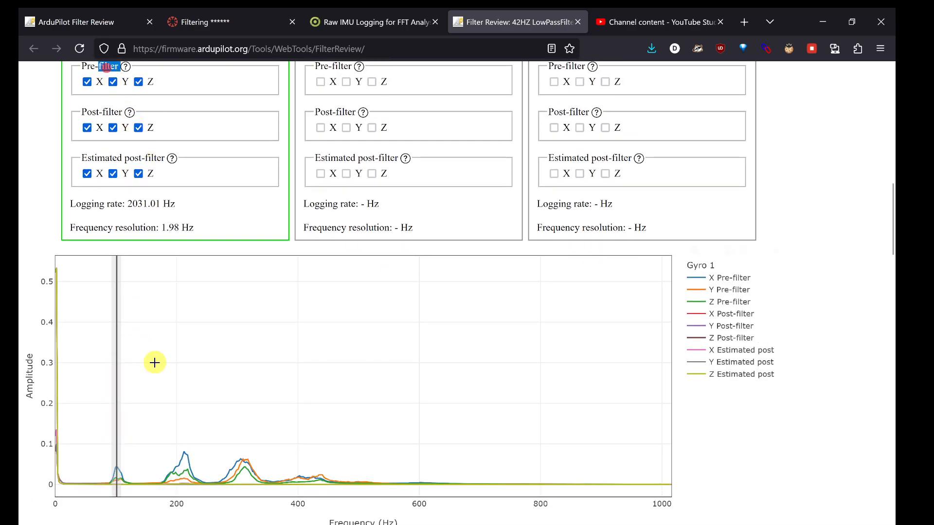
pyautogui.scroll(-2, 160, 381)
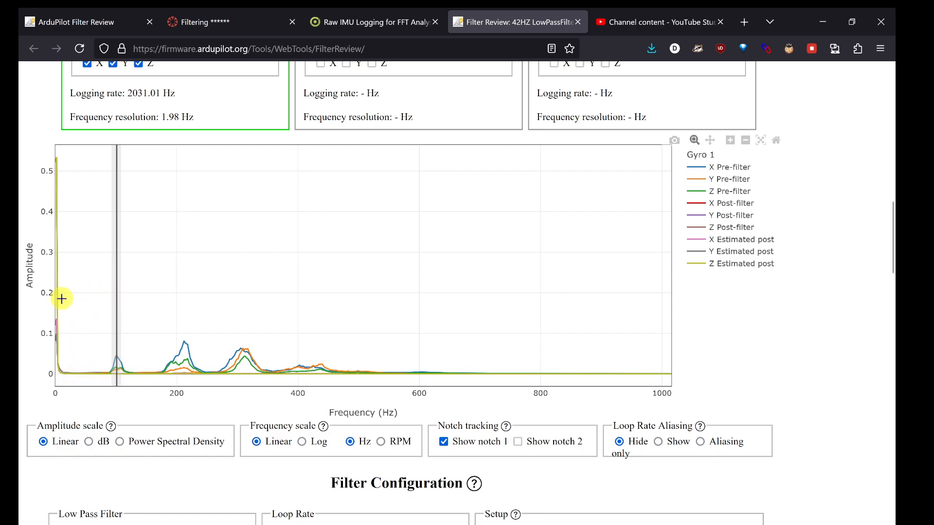
# Examine the first notch filter's enable, mode and frequency settings, and read the INS_HNTCH_BW bandwidth description
pyautogui.scroll(-1, 152, 342)
pyautogui.scroll(-7, 152, 342)
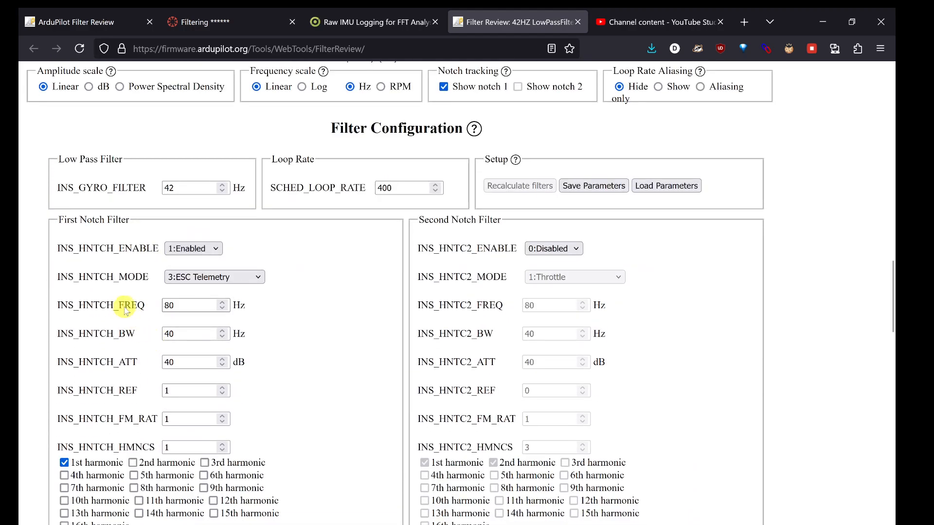
pyautogui.moveTo(126, 308)
pyautogui.scroll(-1, 269, 305)
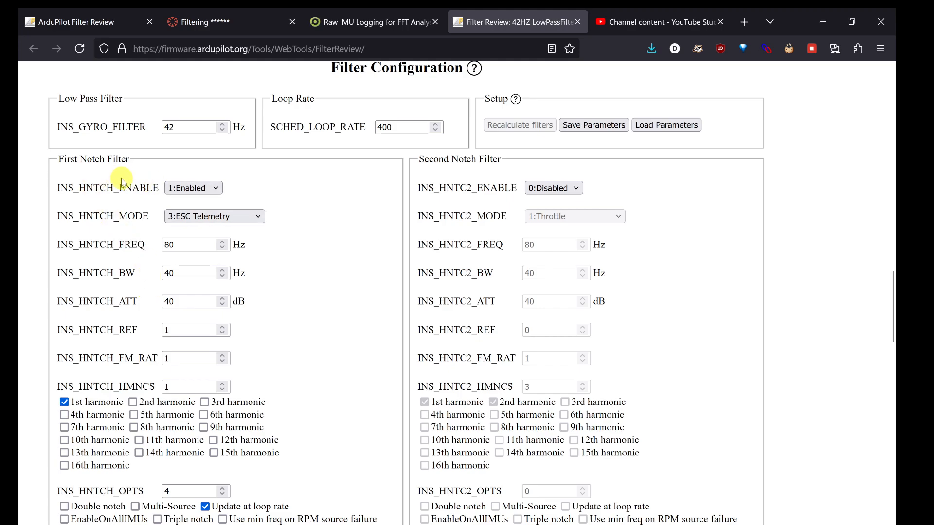
pyautogui.click(197, 190)
pyautogui.click(195, 190)
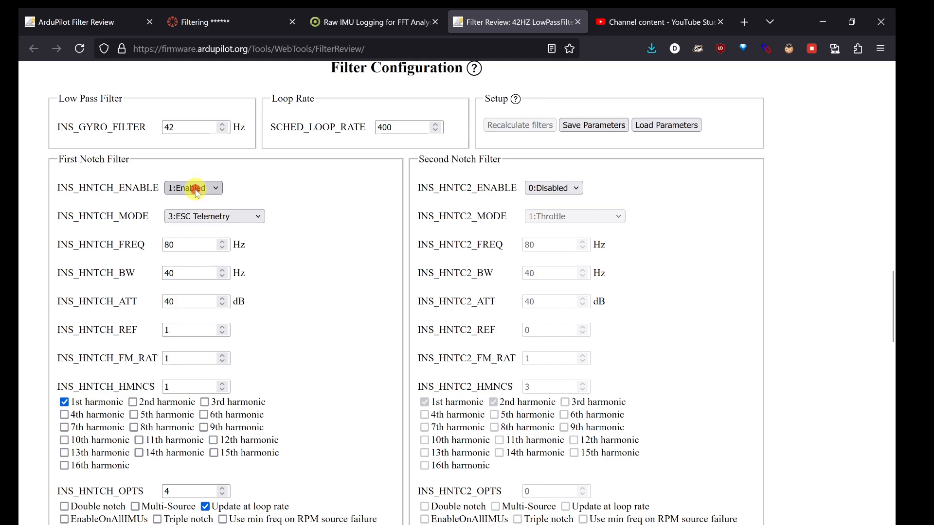
pyautogui.click(187, 217)
pyautogui.click(188, 217)
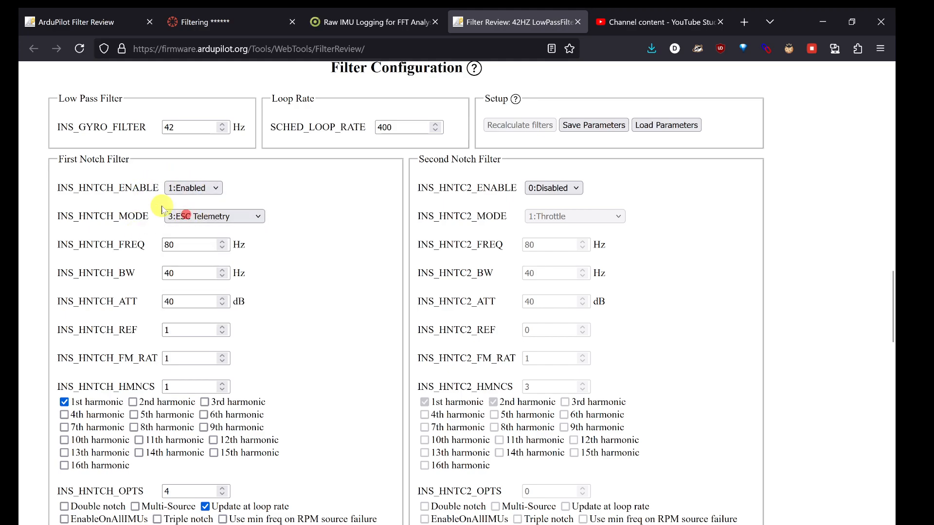
pyautogui.scroll(-1, 317, 243)
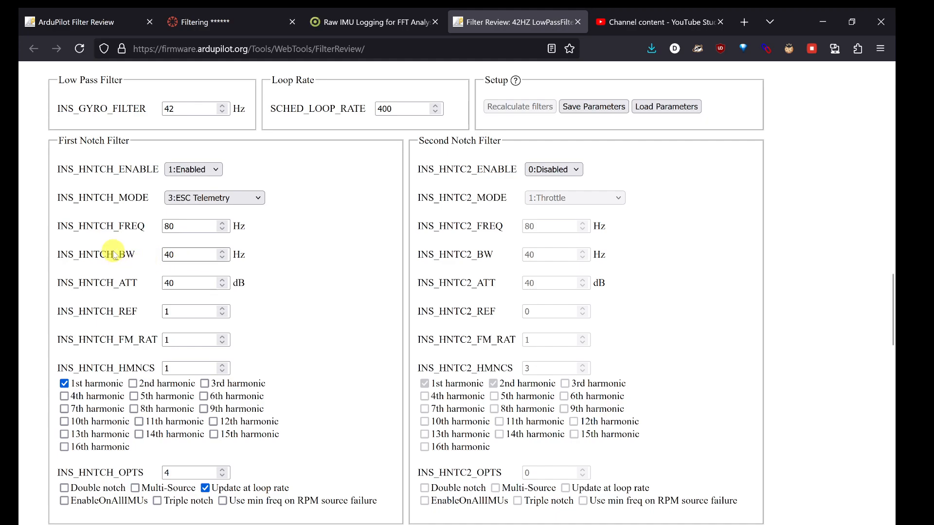
pyautogui.moveTo(115, 255)
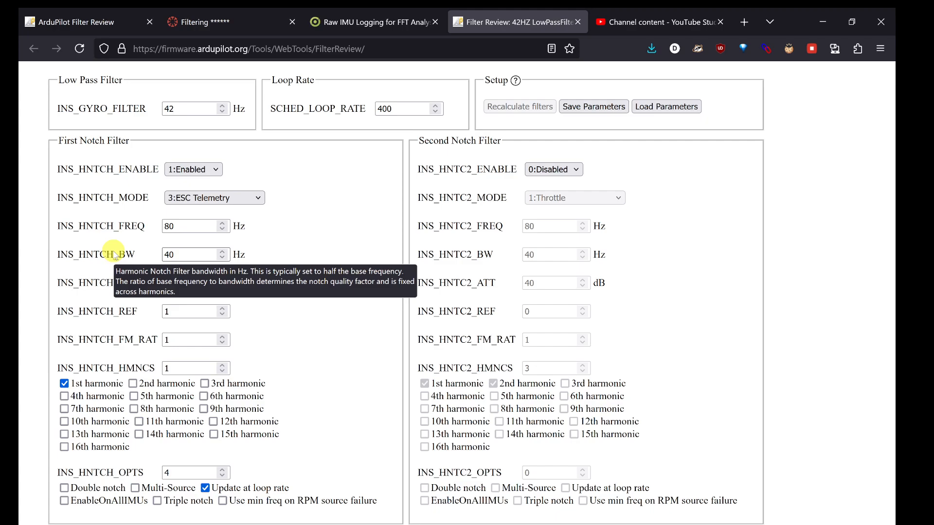
pyautogui.scroll(6, 116, 250)
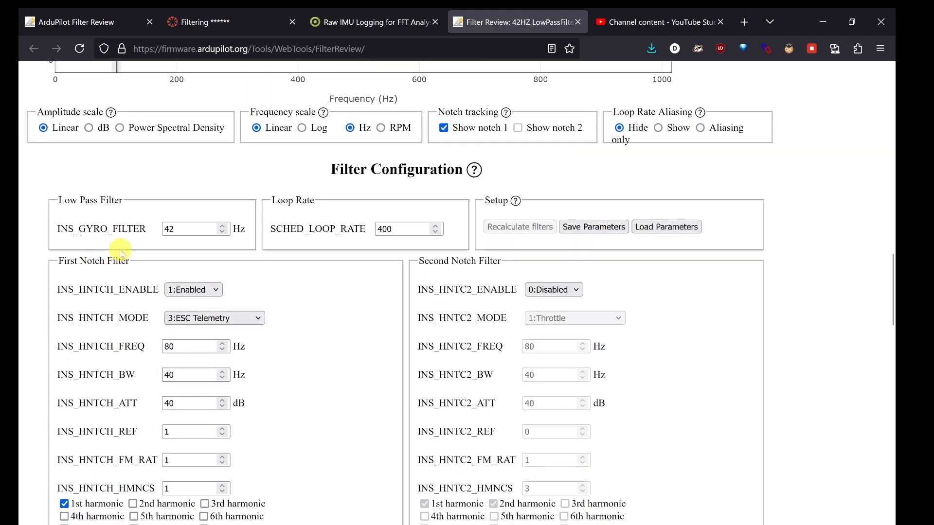
# Switch to the Paint sketch and draw a wide purple notch curve centred on the 100 peak, labelled 100Hz
pyautogui.scroll(2, 117, 306)
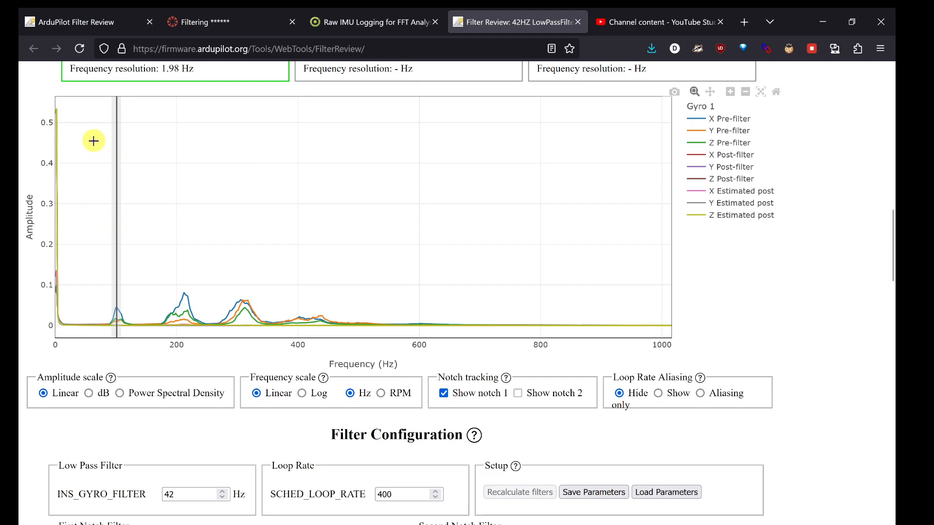
pyautogui.moveTo(340, 524)
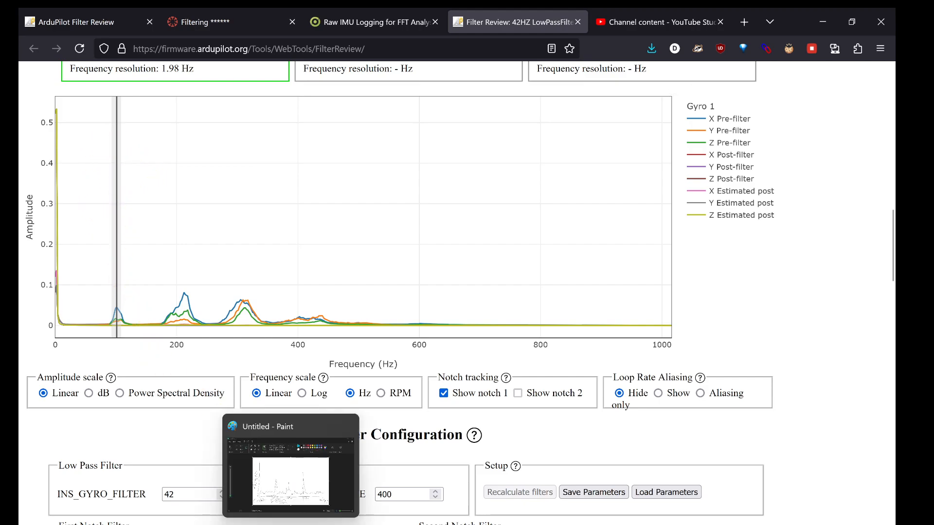
pyautogui.click(309, 483)
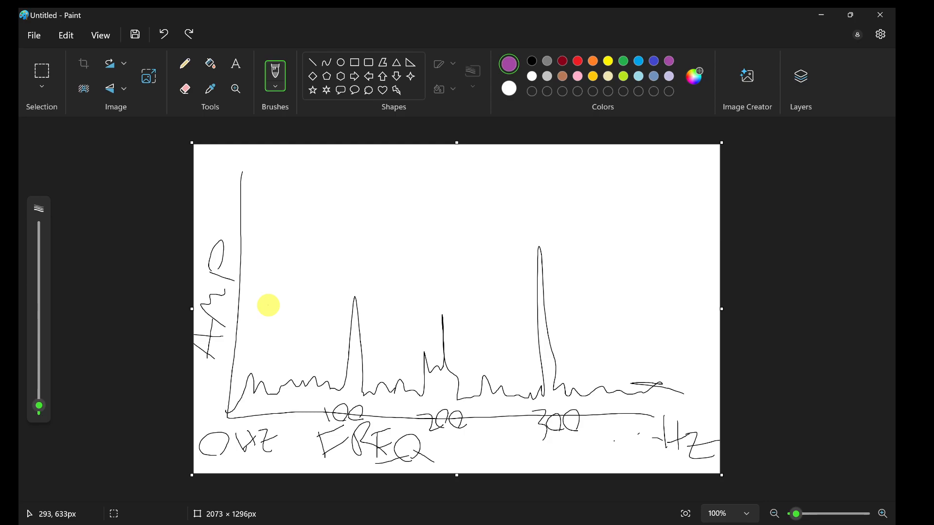
pyautogui.moveTo(289, 206); pyautogui.dragTo(324, 255)
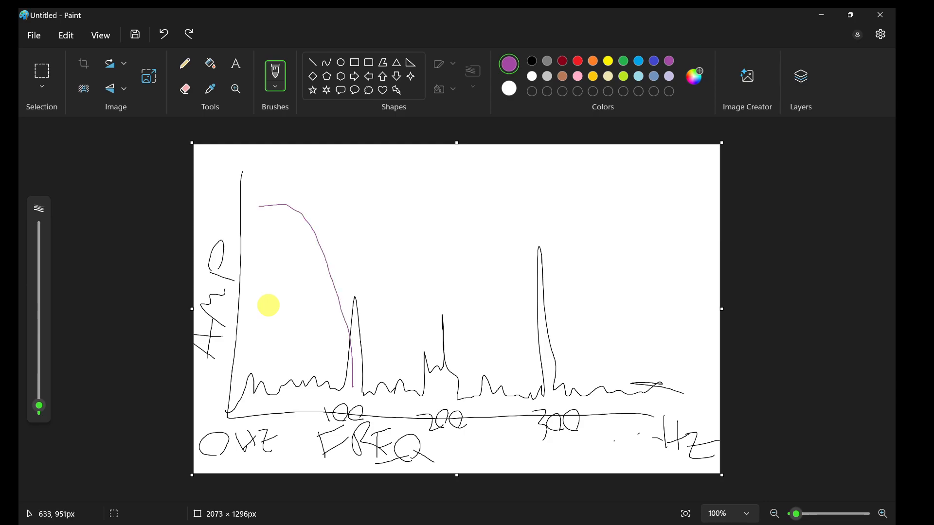
pyautogui.moveTo(354, 386)
pyautogui.mouseDown()
pyautogui.moveTo(393, 222)
pyautogui.moveTo(492, 209)
pyautogui.mouseUp()
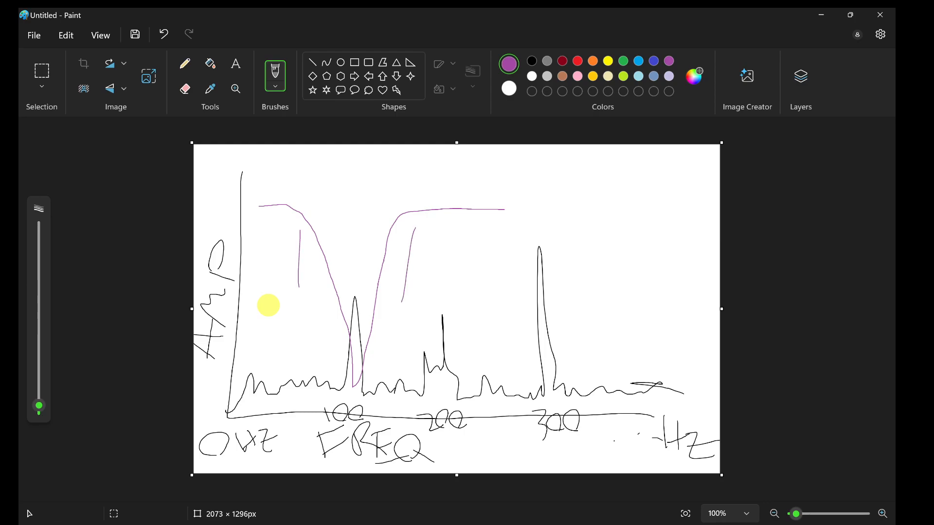
pyautogui.moveTo(335, 258); pyautogui.dragTo(344, 271)
pyautogui.moveTo(369, 274)
pyautogui.mouseDown()
pyautogui.moveTo(357, 267)
pyautogui.moveTo(368, 273)
pyautogui.mouseUp()
pyautogui.moveTo(386, 236); pyautogui.dragTo(398, 274)
pyautogui.moveTo(393, 261)
pyautogui.mouseDown()
pyautogui.moveTo(406, 251)
pyautogui.moveTo(433, 273)
pyautogui.mouseUp()
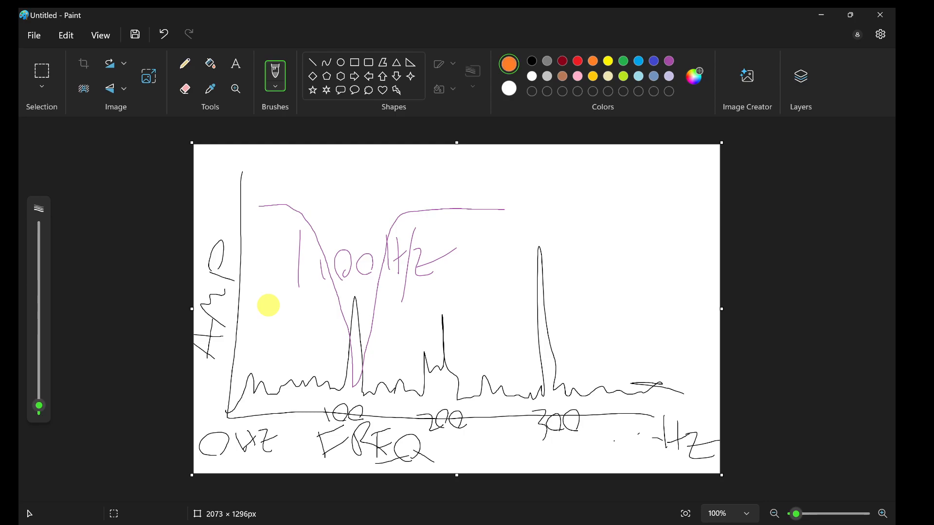
# Draw a narrower orange notch curve over the 100 peak and label it 50 Hz above the curve
pyautogui.moveTo(309, 198); pyautogui.dragTo(335, 239)
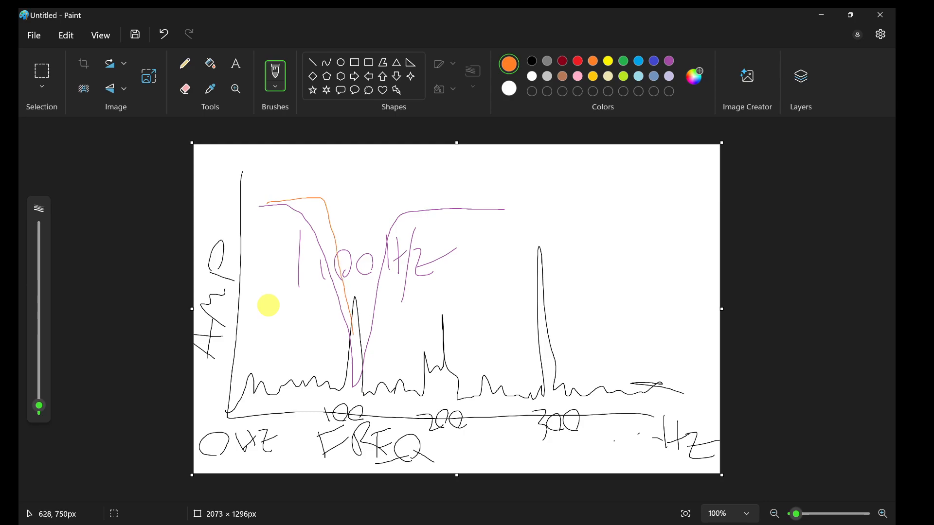
pyautogui.moveTo(364, 206); pyautogui.dragTo(454, 199)
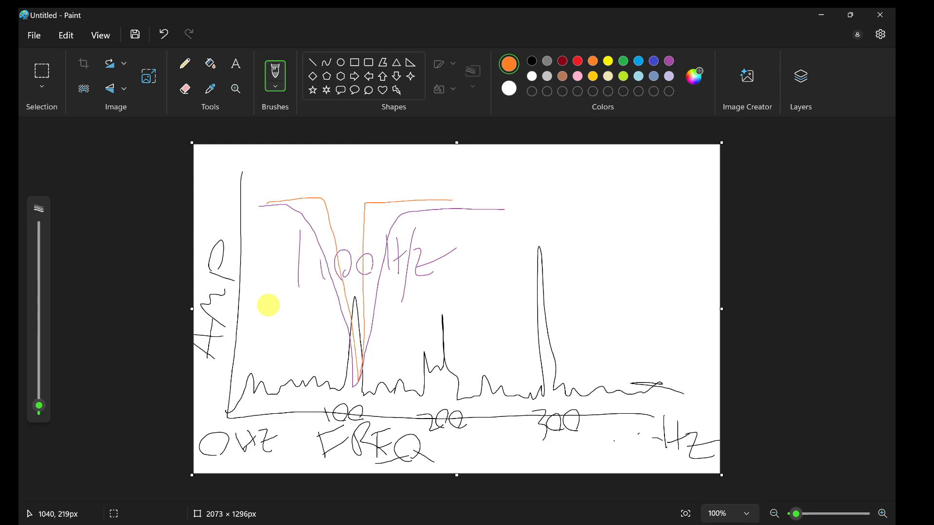
pyautogui.moveTo(363, 167)
pyautogui.mouseDown()
pyautogui.moveTo(363, 196)
pyautogui.moveTo(385, 171)
pyautogui.moveTo(417, 191)
pyautogui.moveTo(488, 174)
pyautogui.mouseUp()
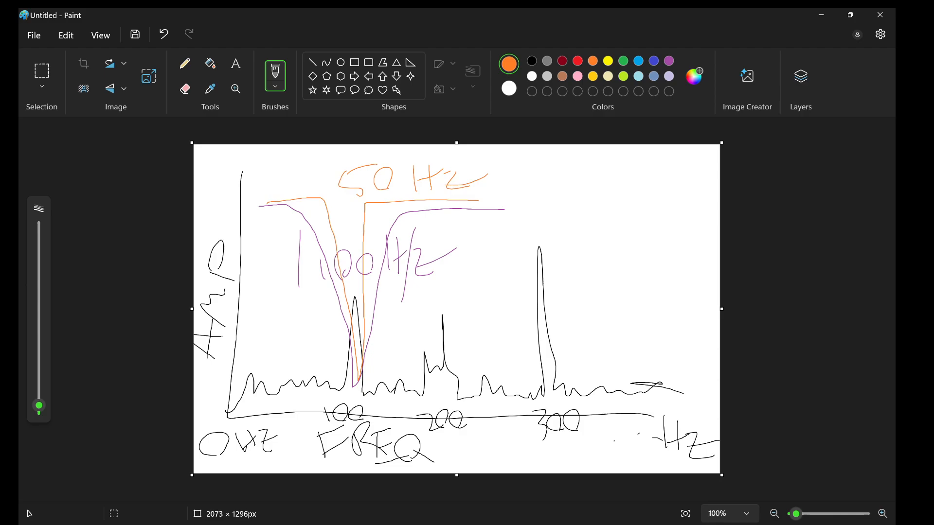
# Switch back to the Filter Review page and set the first notch filter's INS_HNTCH_BW to 20 Hz
pyautogui.hotkey('alt', 'Tab')
pyautogui.scroll(-5, 309, 437)
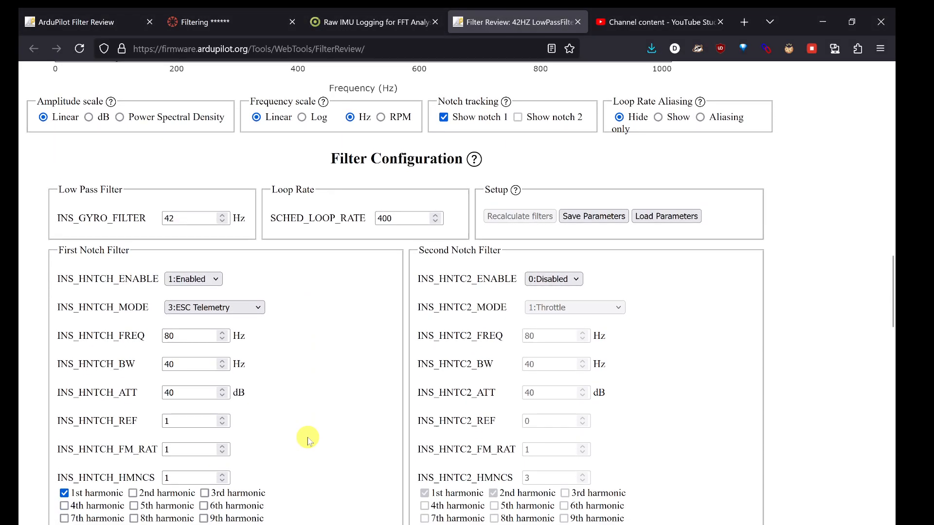
pyautogui.scroll(-1, 308, 438)
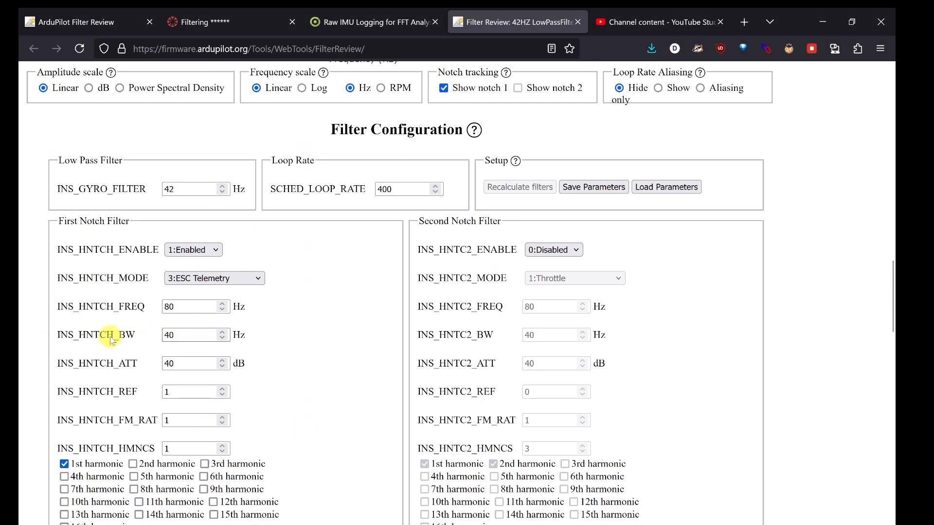
pyautogui.moveTo(111, 340)
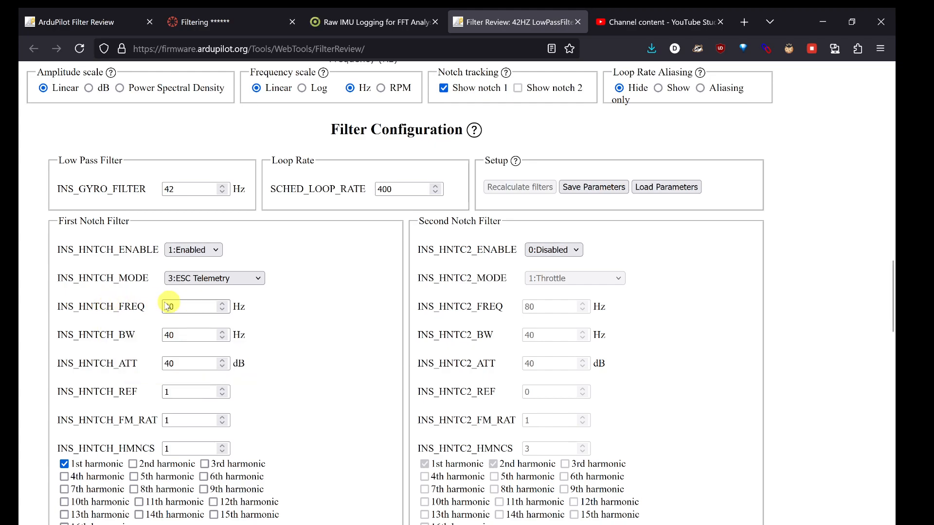
pyautogui.click(179, 338)
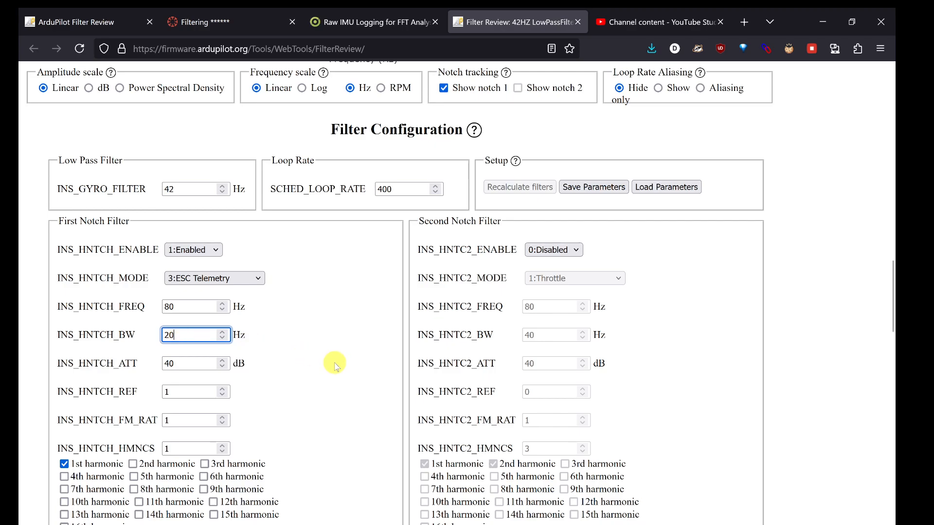
pyautogui.click(319, 334)
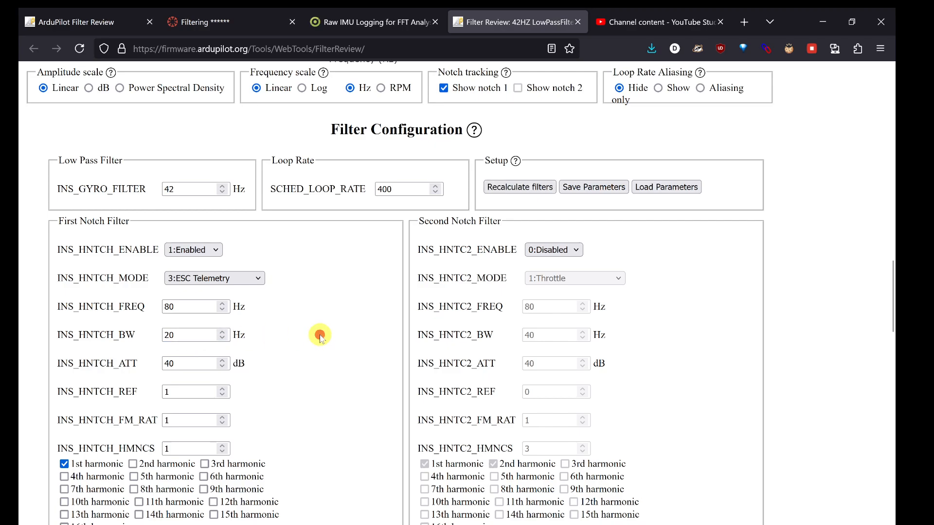
pyautogui.click(502, 191)
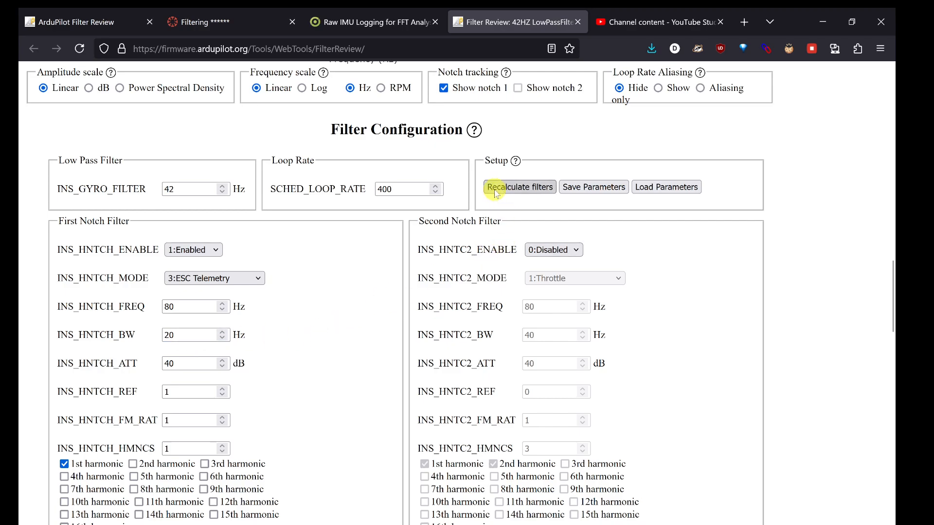
# Hide the X, Y and Z pre-filter traces of Gyro 1 in the IMU spectrum
pyautogui.scroll(7, 350, 235)
pyautogui.scroll(-1, 505, 453)
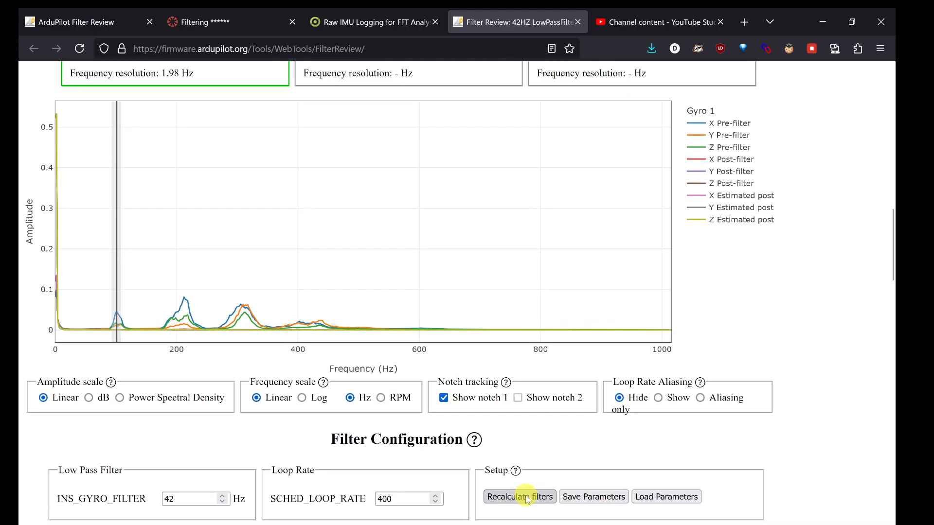
pyautogui.scroll(5, 214, 229)
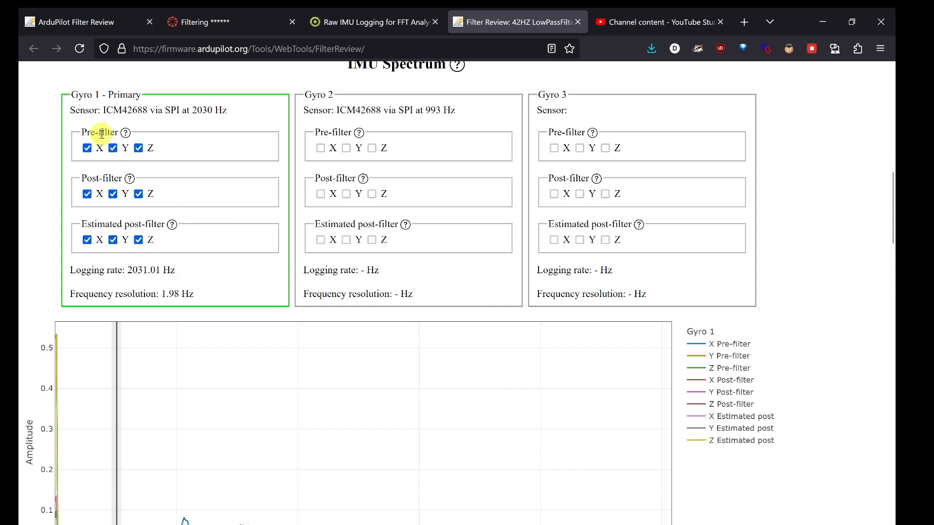
pyautogui.click(103, 132)
pyautogui.scroll(-6, 215, 224)
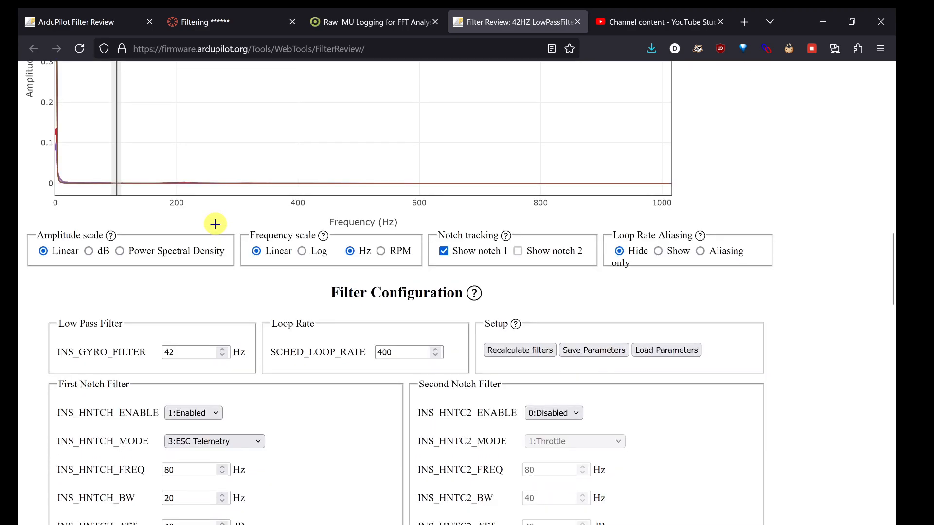
pyautogui.scroll(2, 215, 223)
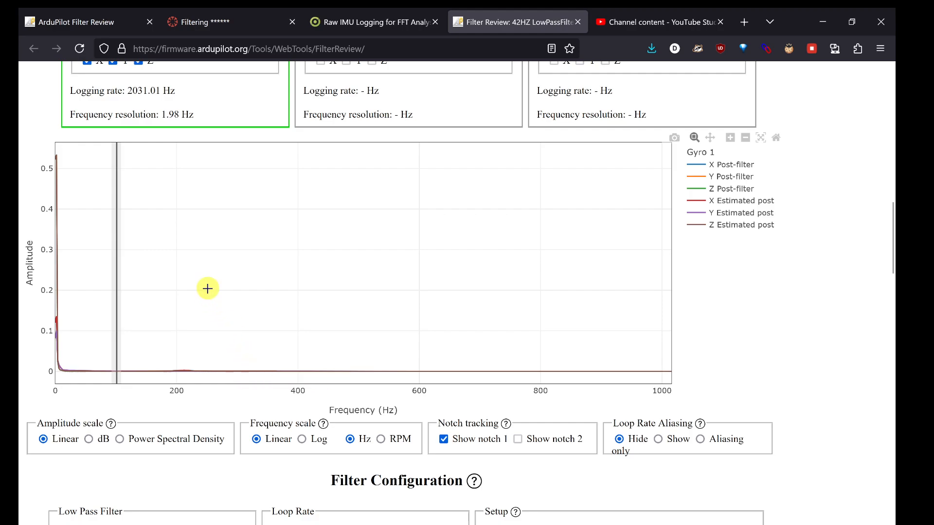
pyautogui.scroll(2, 208, 288)
pyautogui.scroll(-3, 207, 288)
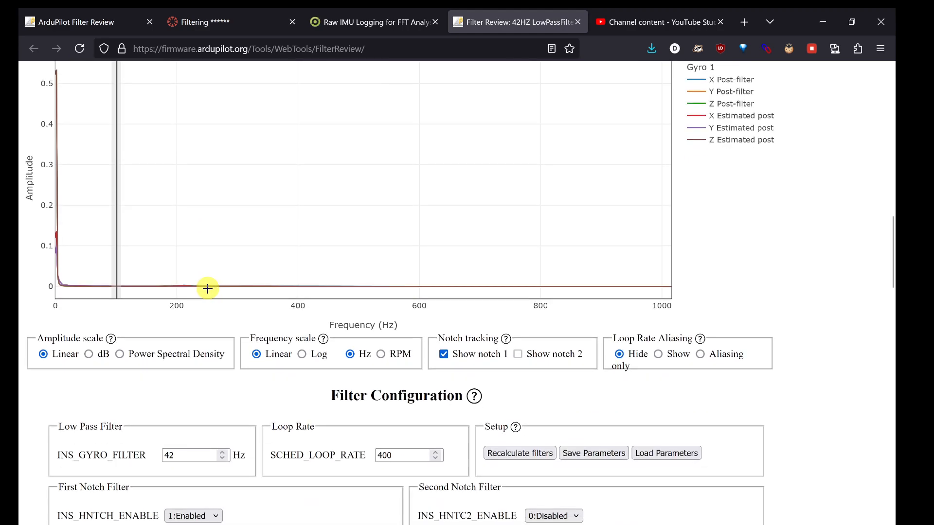
# Recalculate the filters and zoom the spectrum plot to about 75–350 Hz around the low-amplitude traces
pyautogui.click(488, 455)
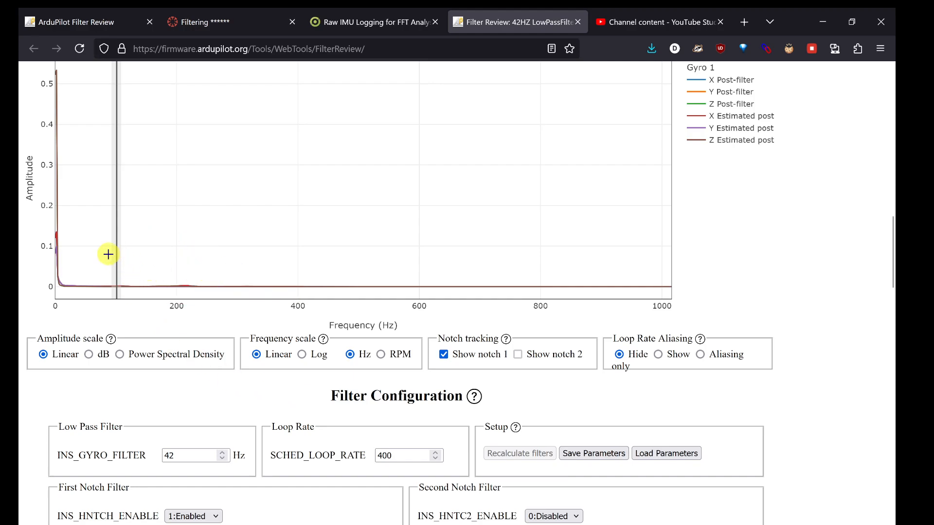
pyautogui.moveTo(89, 245); pyautogui.dragTo(385, 303)
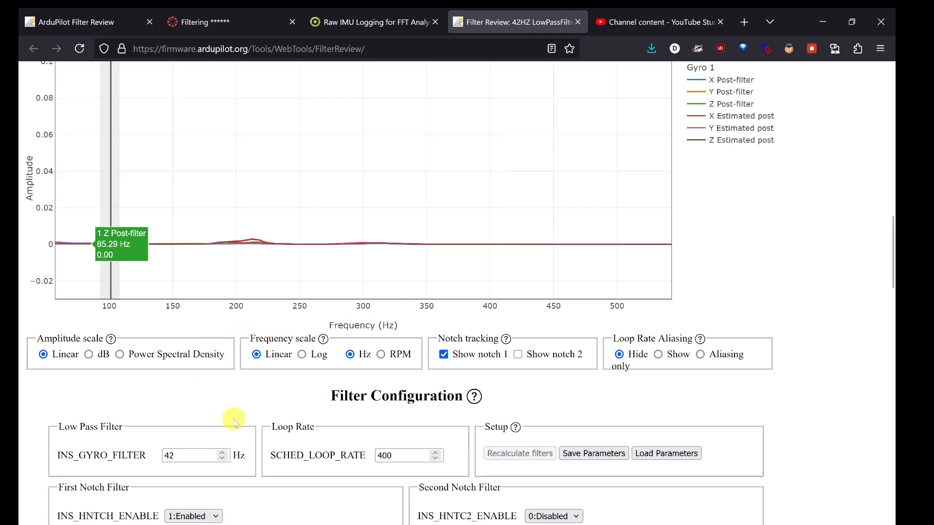
pyautogui.scroll(3, 292, 281)
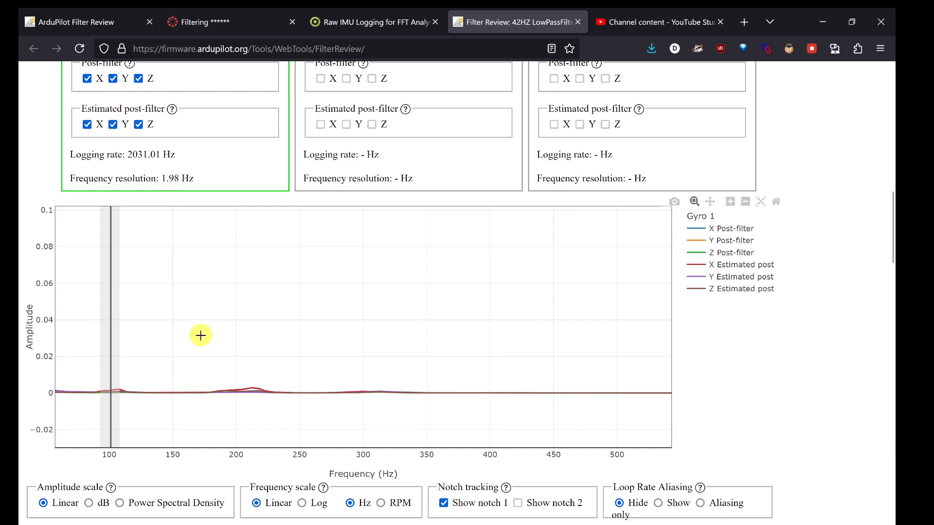
pyautogui.moveTo(74, 340); pyautogui.dragTo(425, 417)
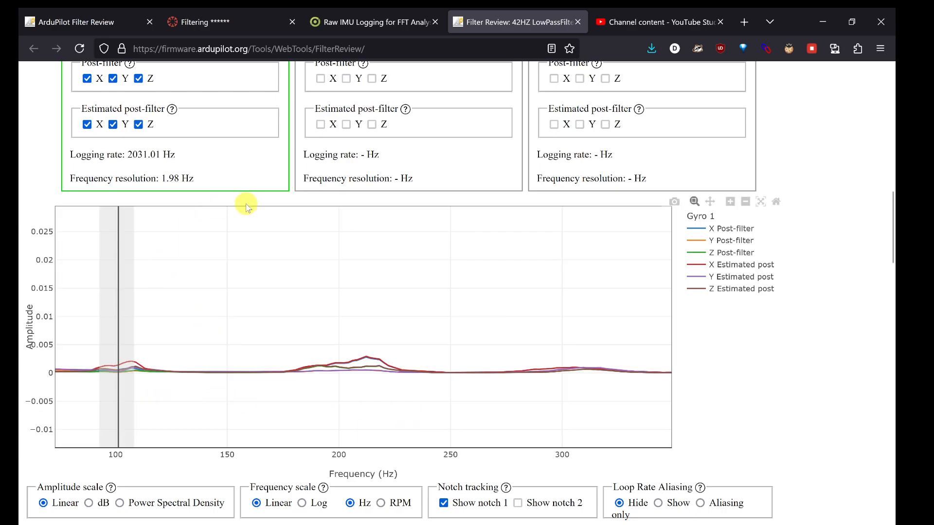
# Toggle Gyro 1's estimated post-filter traces for comparison with the logged post-filter traces, leaving the estimated ones hidden
pyautogui.scroll(1, 247, 204)
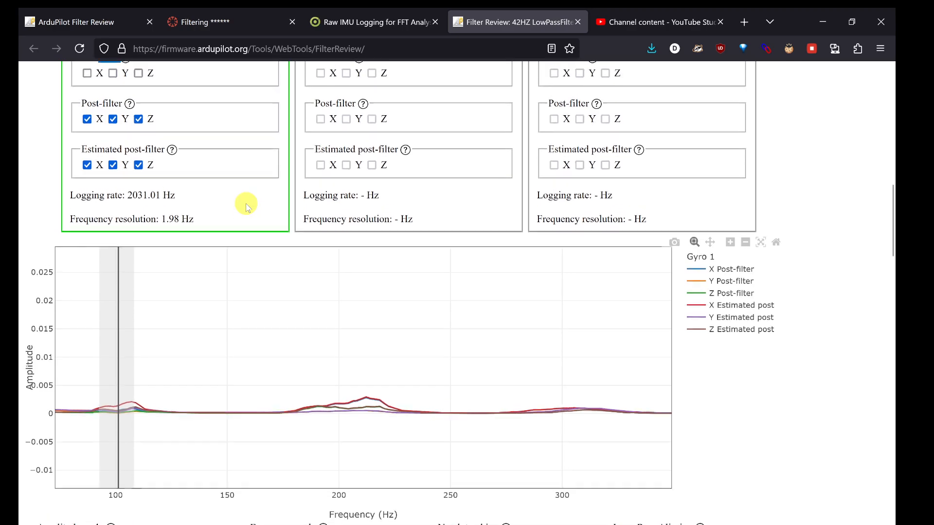
pyautogui.doubleClick(114, 150)
pyautogui.doubleClick(114, 150)
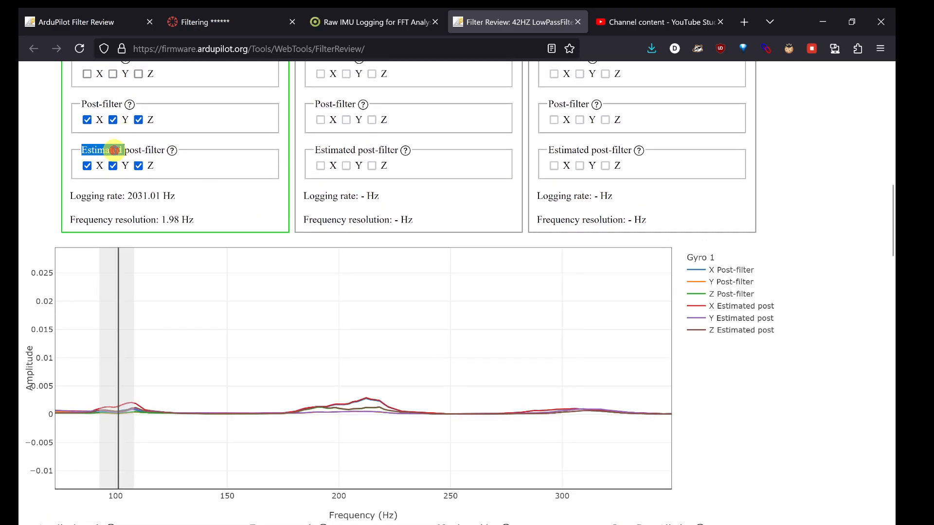
pyautogui.doubleClick(114, 151)
pyautogui.click(114, 151)
pyautogui.click(115, 150)
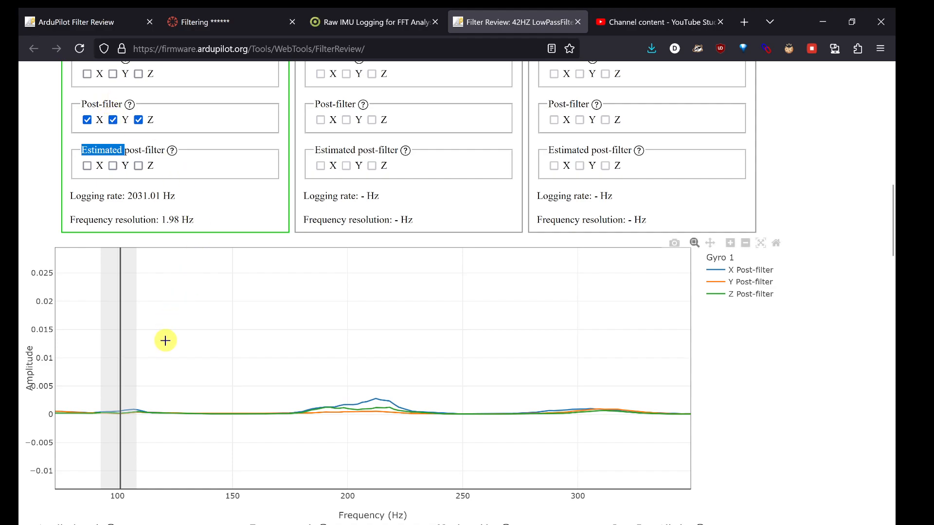
# Review the first notch bandwidth against the spectrum and show Gyro 1's estimated post-filter traces again
pyautogui.scroll(-8, 232, 507)
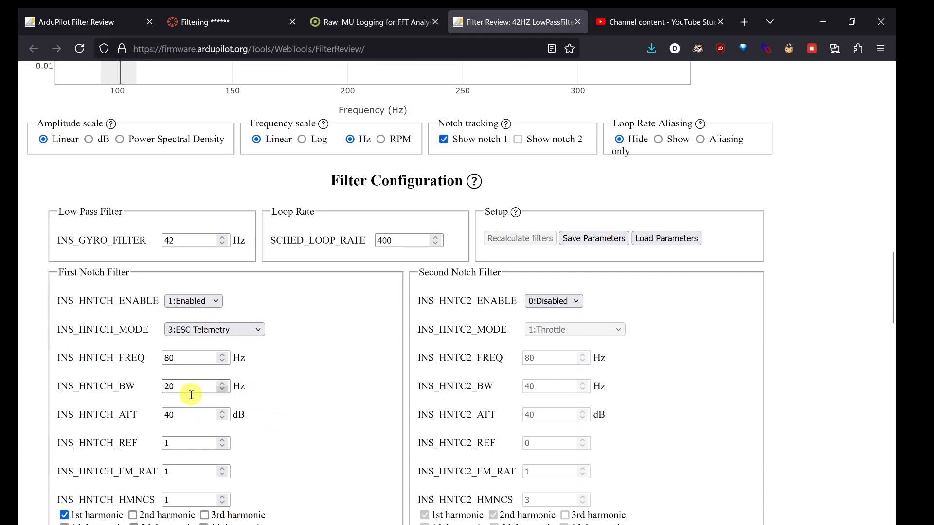
pyautogui.scroll(6, 284, 375)
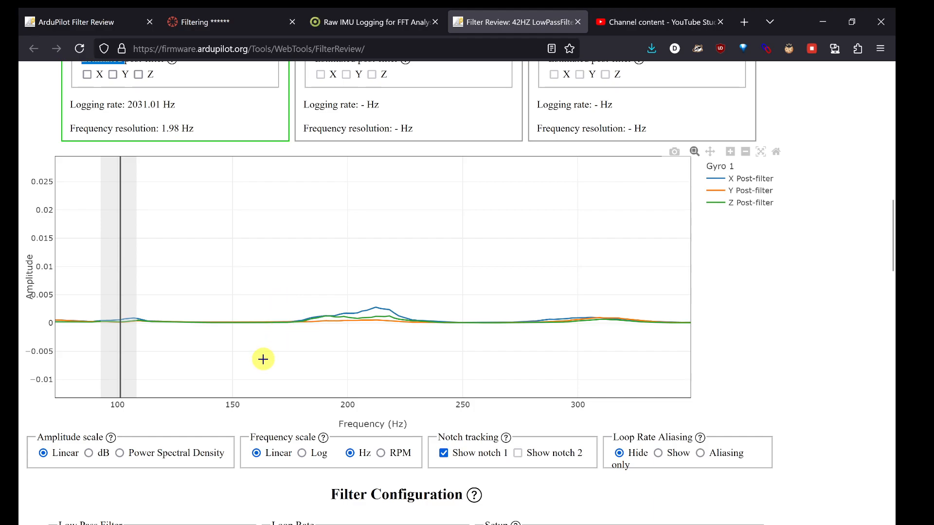
pyautogui.scroll(-6, 262, 359)
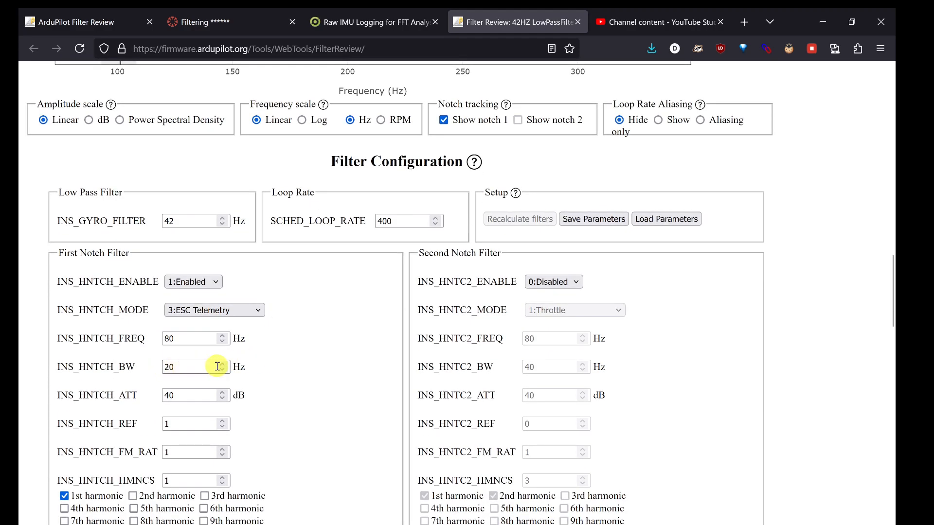
pyautogui.scroll(7, 313, 364)
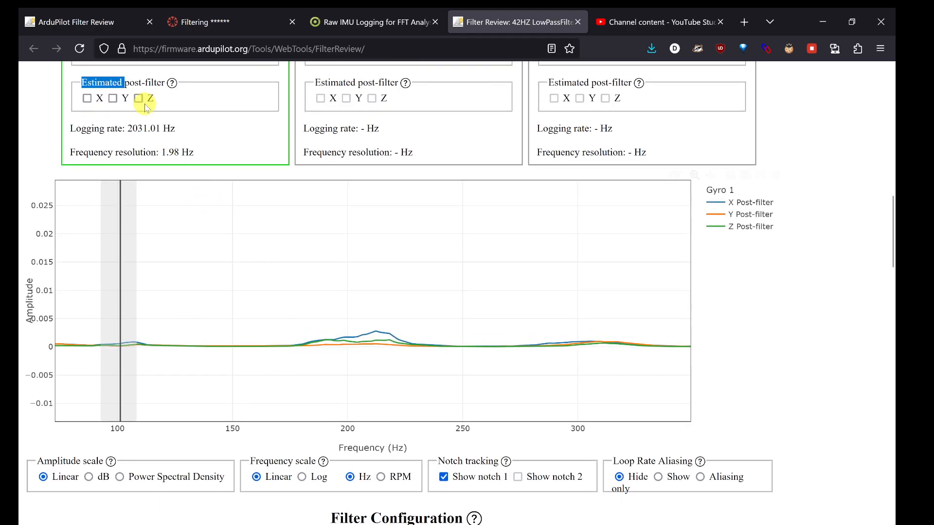
pyautogui.doubleClick(138, 83)
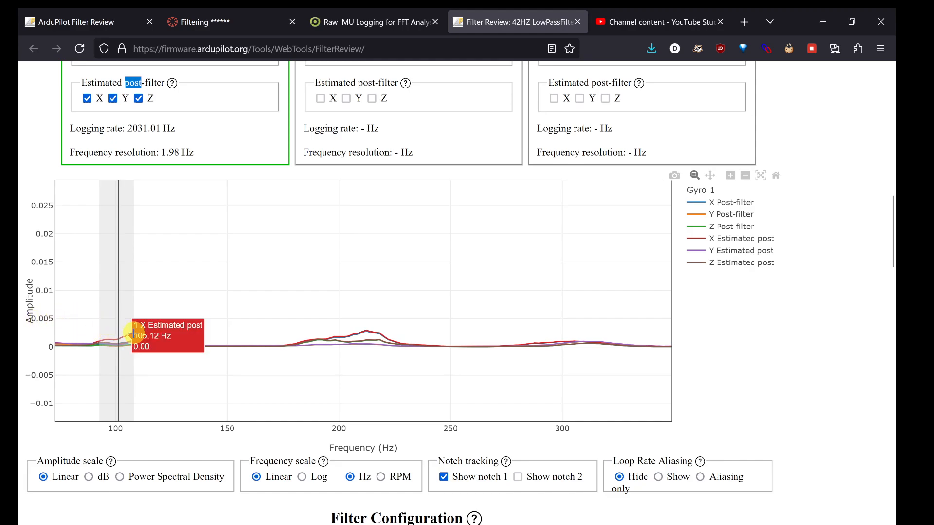
# Switch Gyro 1's estimated post-filter traces off and on to compare the spectrum near the 100 Hz notch
pyautogui.doubleClick(154, 82)
pyautogui.click(154, 82)
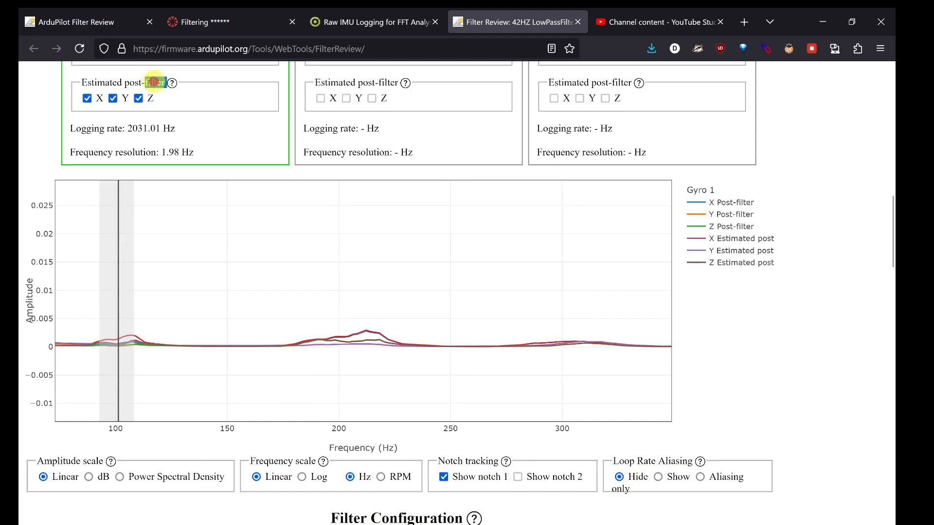
pyautogui.click(154, 82)
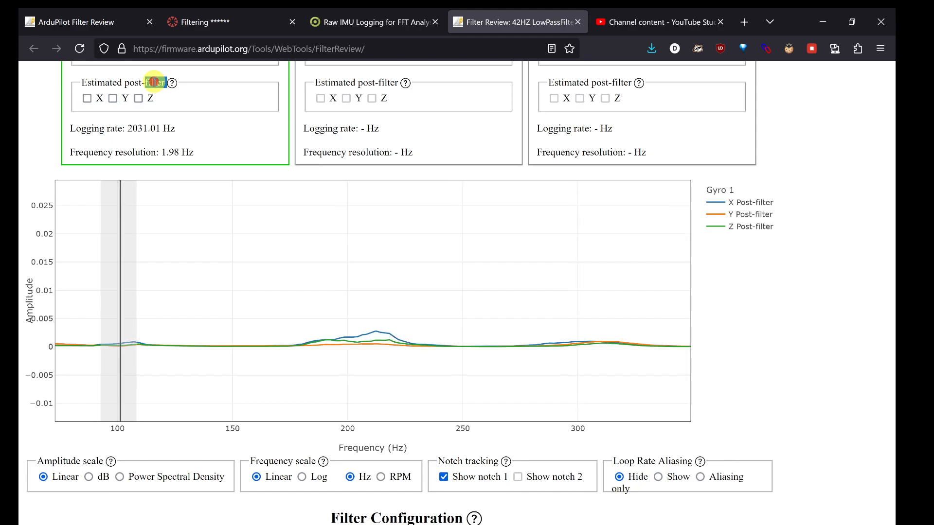
pyautogui.click(154, 82)
pyautogui.click(155, 82)
pyautogui.scroll(-8, 225, 265)
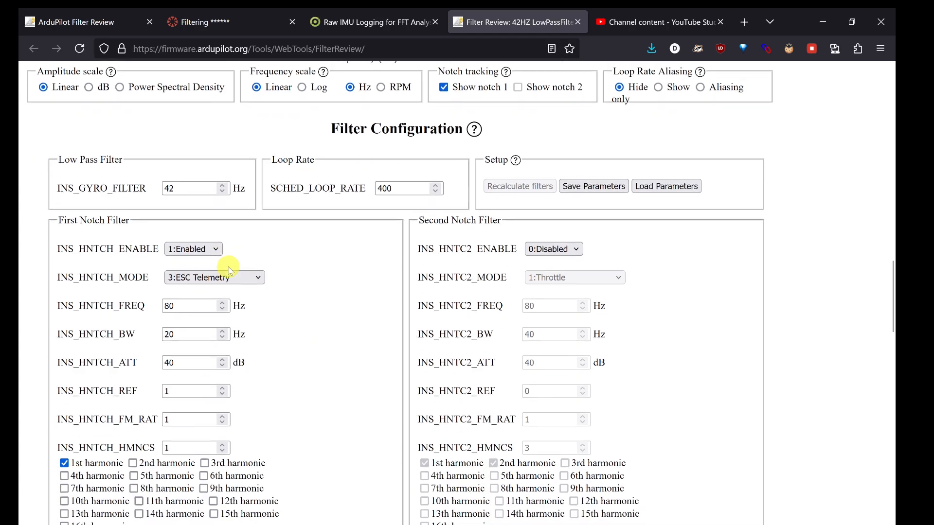
# Set the first notch bandwidth INS_HNTCH_BW to 5 Hz, recalculate the filters, and compare the spectrum around 100 Hz
pyautogui.scroll(4, 262, 322)
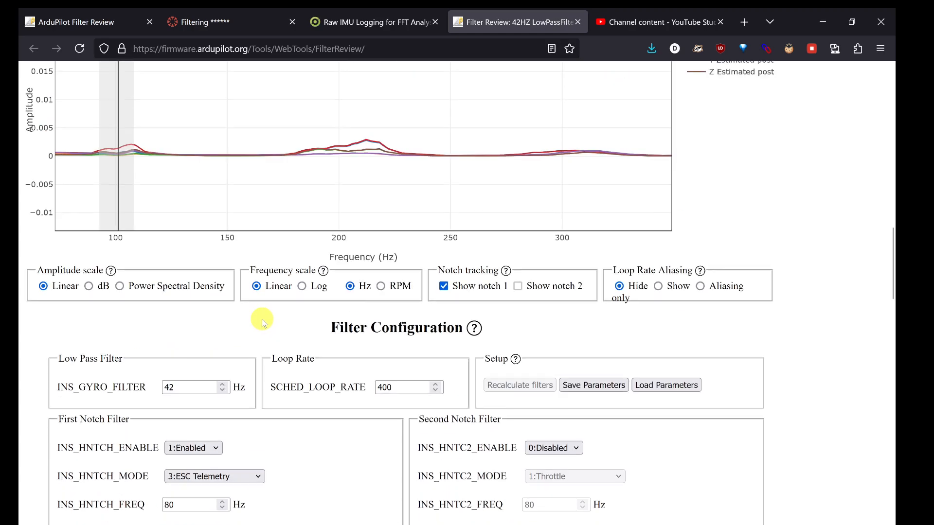
pyautogui.scroll(1, 262, 321)
pyautogui.scroll(-5, 261, 317)
pyautogui.click(190, 321)
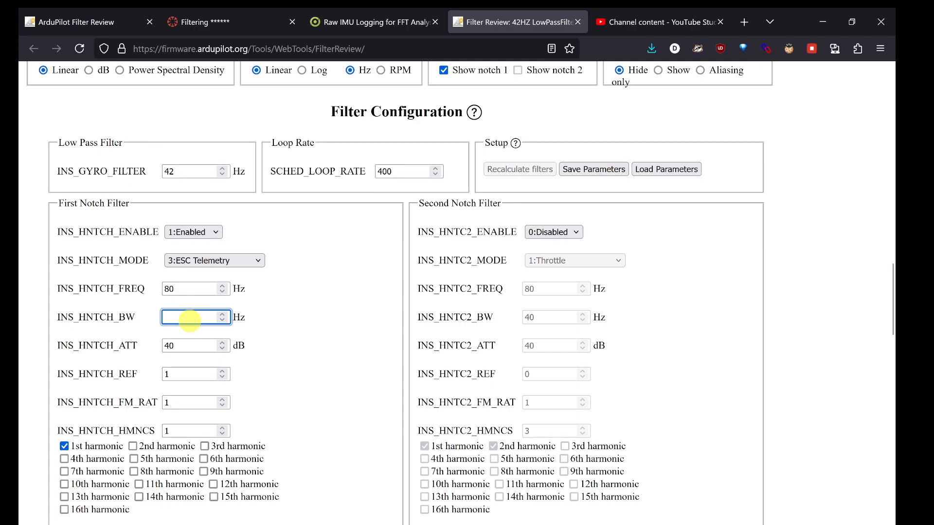
pyautogui.click(333, 296)
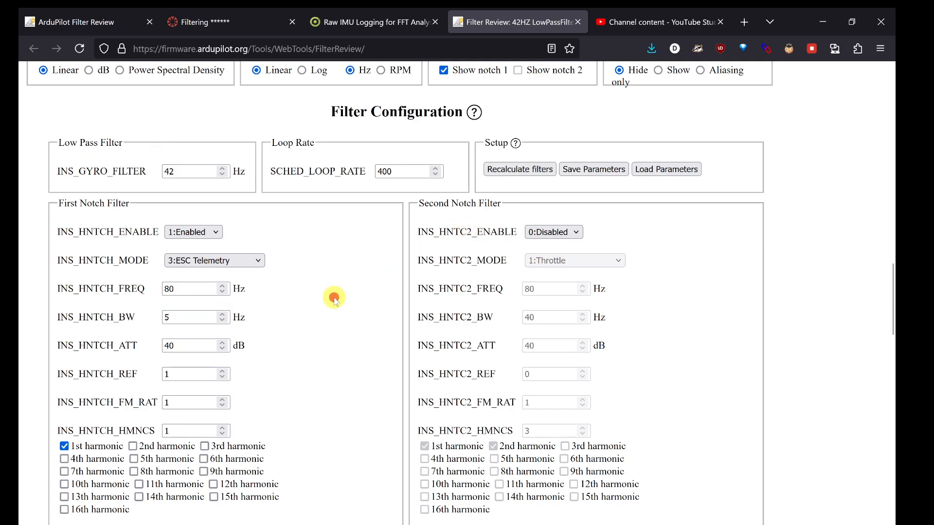
pyautogui.scroll(1, 446, 267)
pyautogui.scroll(4, 446, 267)
pyautogui.click(507, 409)
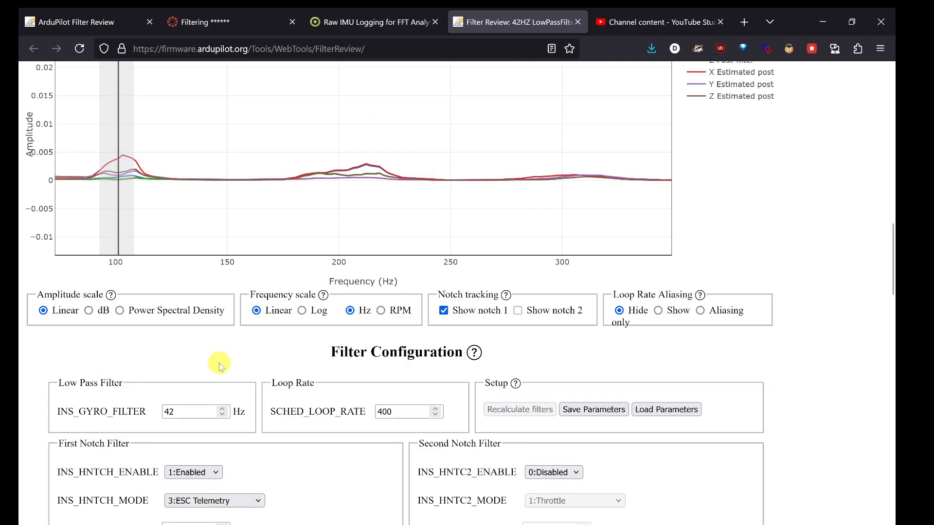
pyautogui.scroll(2, 219, 366)
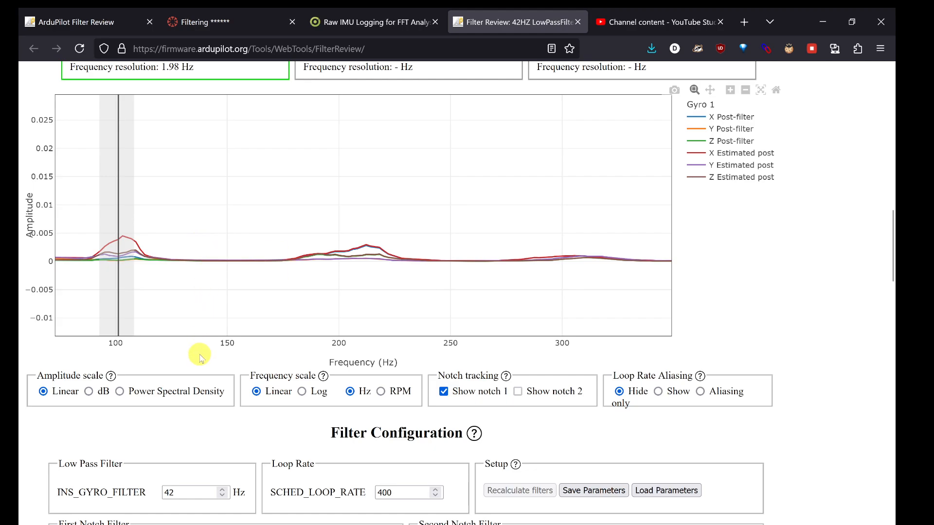
# Set the first notch bandwidth INS_HNTCH_BW to 40 Hz, recalculate the filters, and check the spectrum around 100 Hz
pyautogui.scroll(-5, 199, 357)
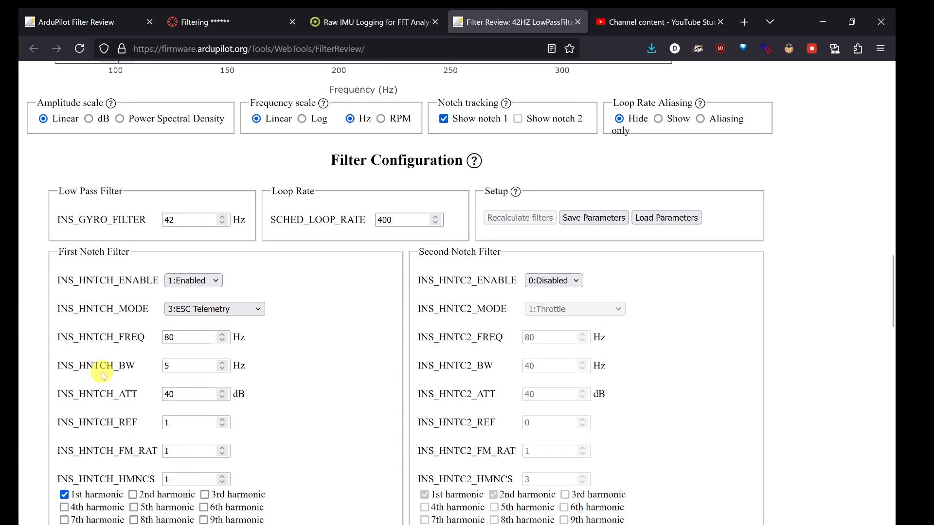
pyautogui.click(191, 368)
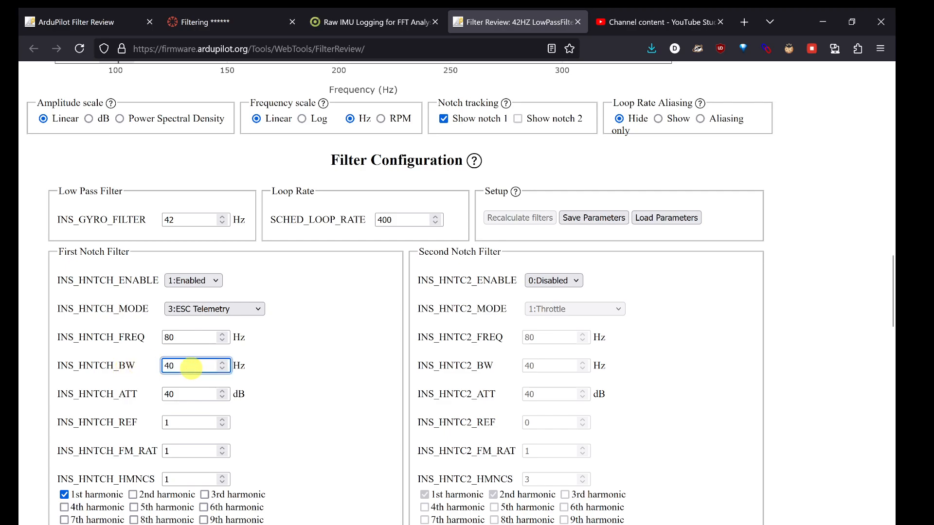
pyautogui.click(489, 265)
pyautogui.click(498, 220)
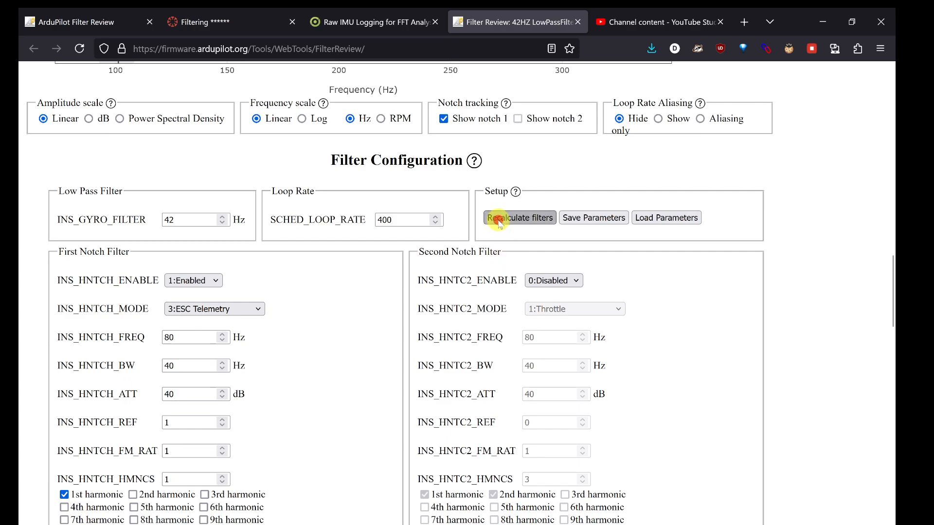
pyautogui.scroll(4, 367, 236)
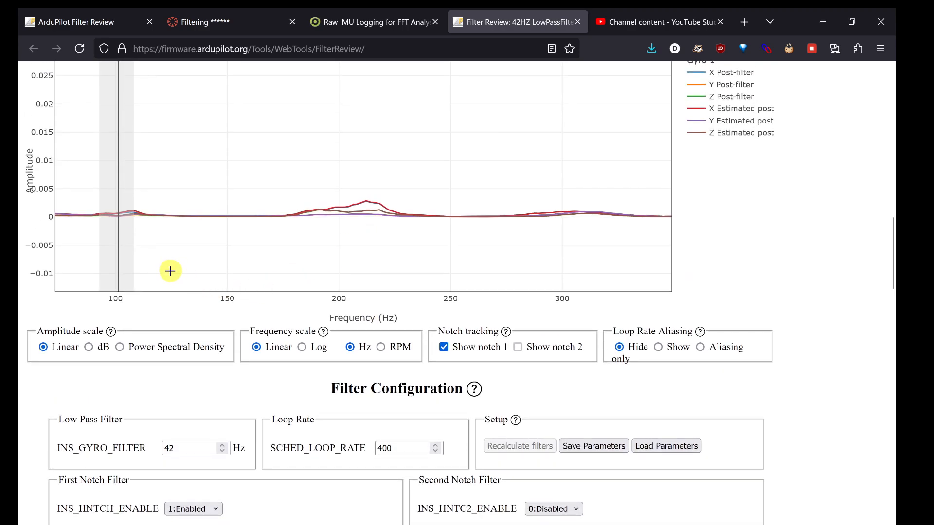
pyautogui.scroll(3, 173, 211)
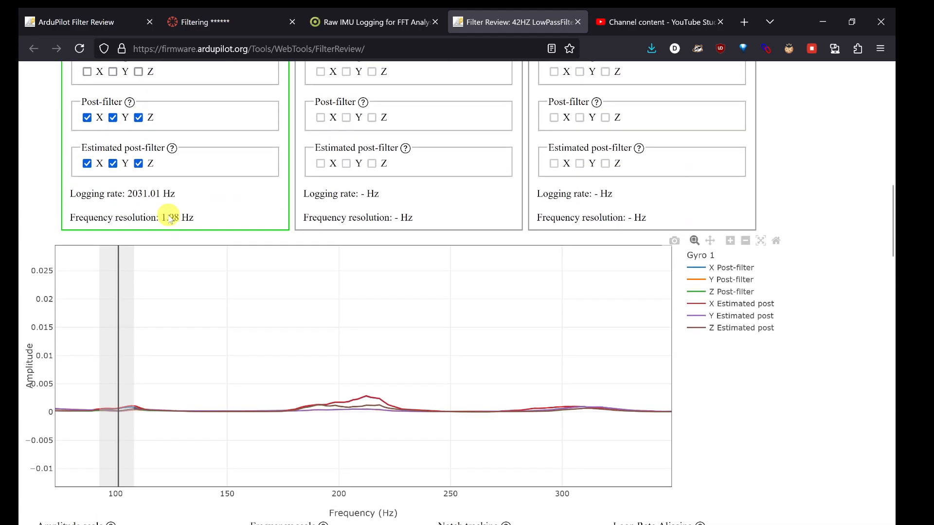
pyautogui.scroll(-2, 208, 389)
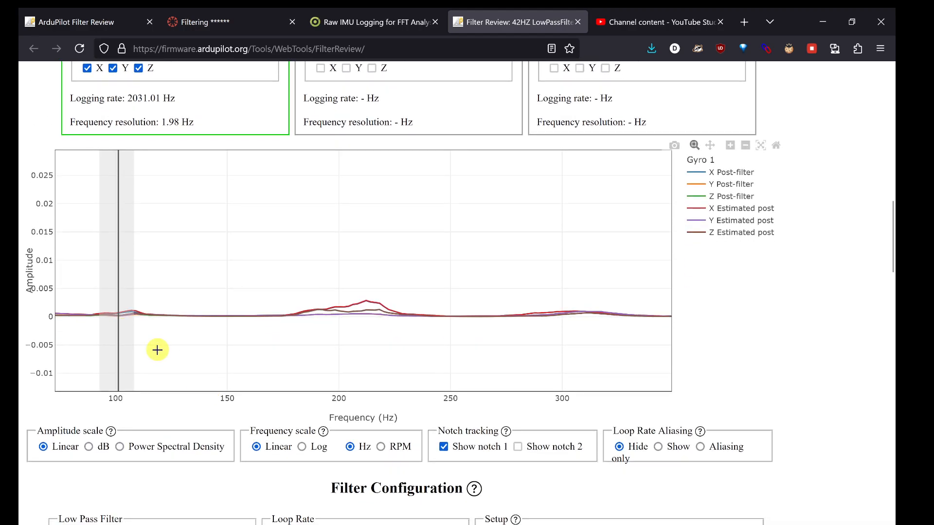
pyautogui.scroll(-2, 300, 345)
pyautogui.scroll(-4, 300, 347)
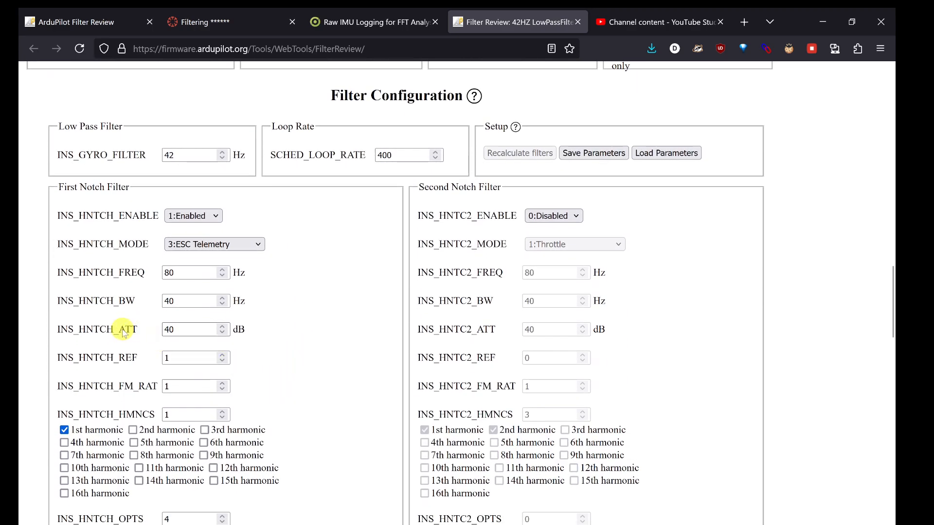
# Switch to the Paint sketch and undo the orange 50 Hz and purple 100 Hz notch curves together with their labels
pyautogui.moveTo(124, 332)
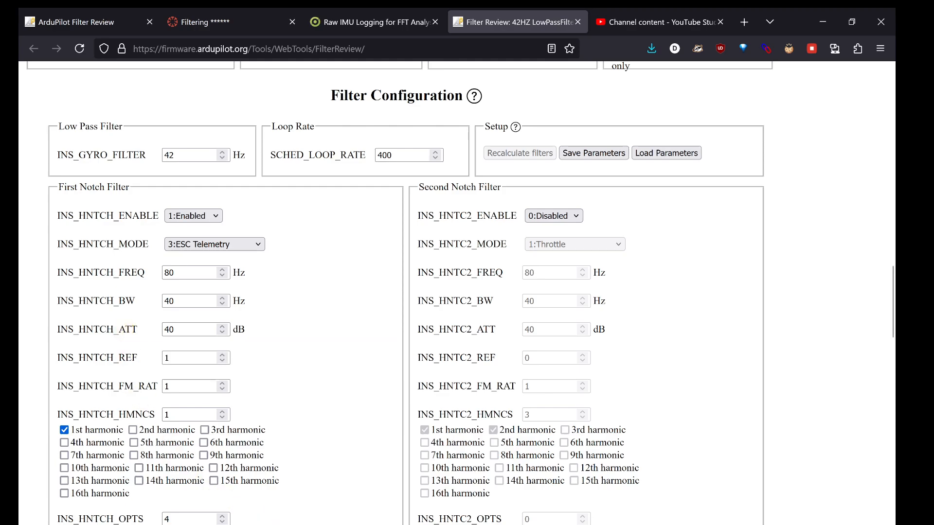
pyautogui.click(369, 524)
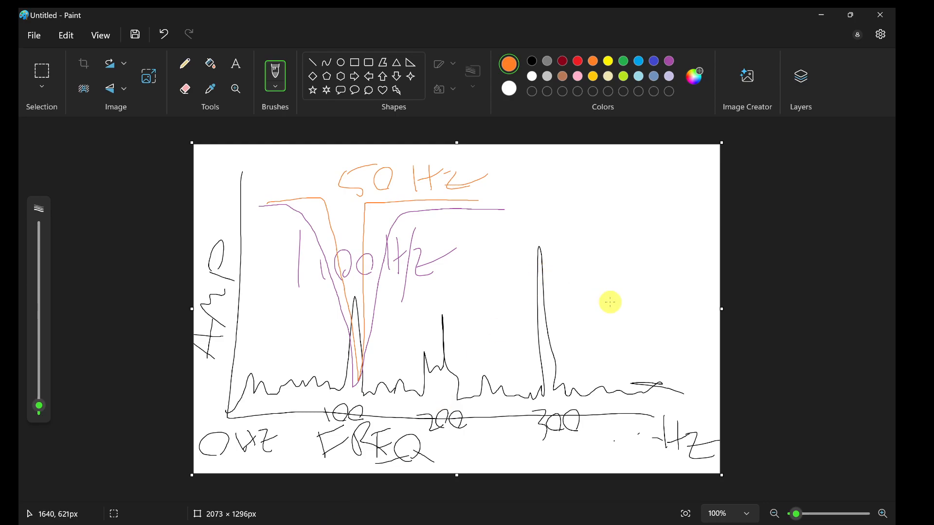
pyautogui.hotkey('ctrl', 'z')
pyautogui.hotkey('ctrl', 'z')
pyautogui.hotkey('ctrl', 'z')
pyautogui.hotkey('ctrl', 'z')
pyautogui.hotkey('ctrl', 'z')
pyautogui.hotkey('ctrl', 'z')
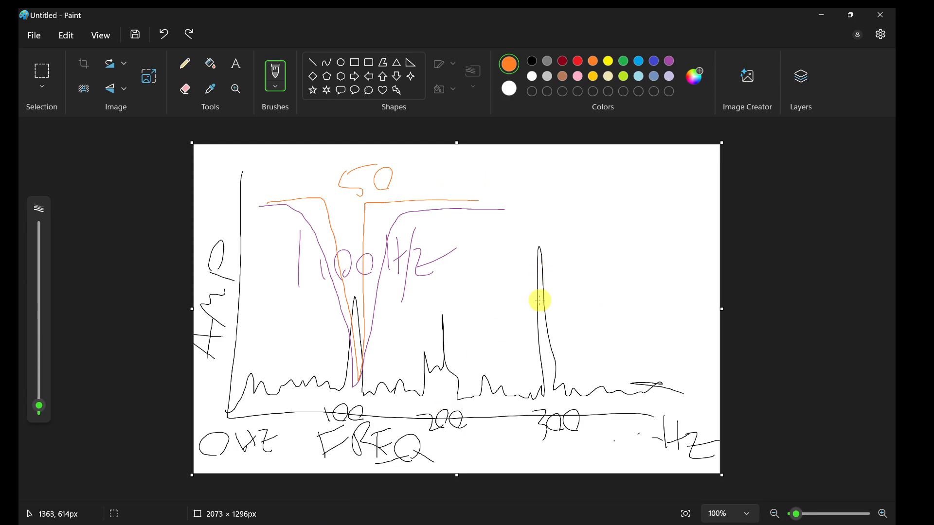
pyautogui.hotkey('ctrl', 'z')
pyautogui.hotkey('ctrl', 'z')
pyautogui.hotkey('ctrl', 'z')
pyautogui.hotkey('ctrl', 'z')
pyautogui.hotkey('ctrl', 'z')
pyautogui.hotkey('ctrl', 'z')
pyautogui.hotkey('ctrl', 'z')
pyautogui.hotkey('ctrl', 'z')
pyautogui.hotkey('ctrl', 'z')
pyautogui.hotkey('ctrl', 'z')
pyautogui.hotkey('ctrl', 'z')
pyautogui.hotkey('ctrl', 'z')
pyautogui.hotkey('ctrl', 'z')
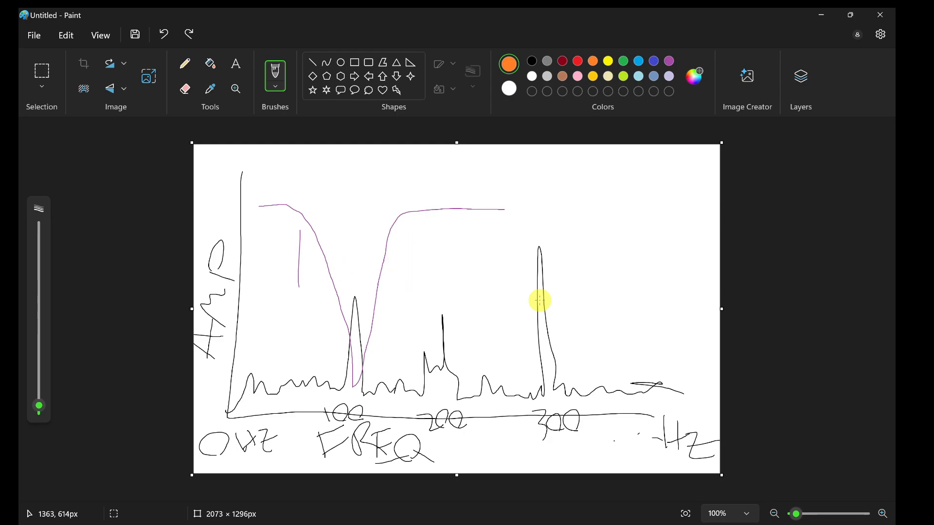
pyautogui.hotkey('ctrl', 'z')
pyautogui.hotkey('ctrl', 'z')
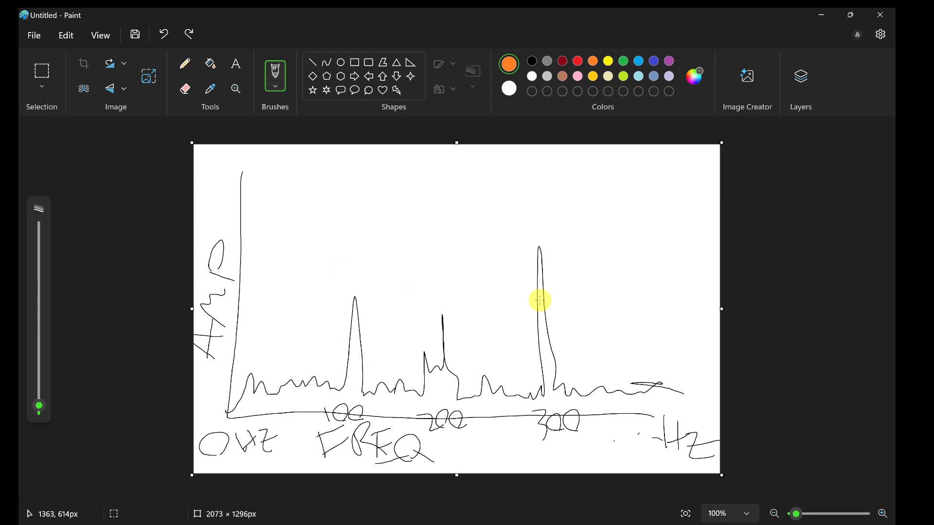
# Draw three blue notch shapes side by side above the spectrum: a narrow V, a steep flat-bottomed one, and a wide shallow one
pyautogui.click(638, 61)
pyautogui.click(653, 61)
pyautogui.moveTo(270, 193)
pyautogui.mouseDown()
pyautogui.moveTo(306, 194)
pyautogui.moveTo(319, 207)
pyautogui.moveTo(324, 262)
pyautogui.moveTo(344, 223)
pyautogui.moveTo(374, 200)
pyautogui.moveTo(403, 199)
pyautogui.mouseUp()
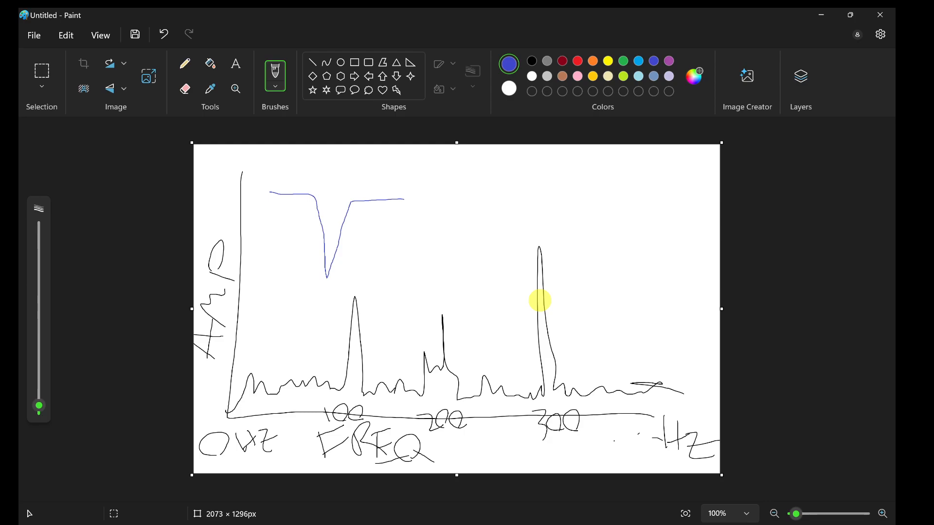
pyautogui.moveTo(428, 199)
pyautogui.mouseDown()
pyautogui.moveTo(466, 199)
pyautogui.moveTo(476, 273)
pyautogui.moveTo(492, 210)
pyautogui.mouseUp()
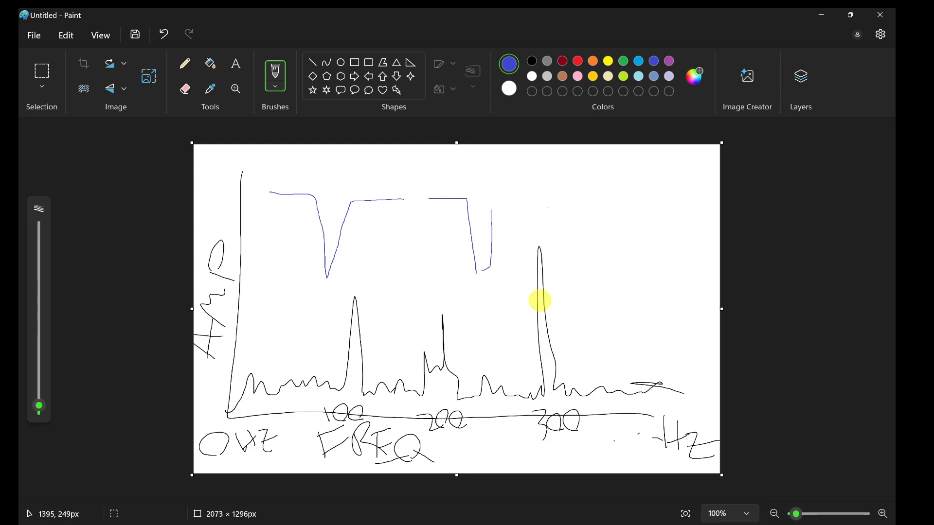
pyautogui.moveTo(548, 207)
pyautogui.mouseDown()
pyautogui.moveTo(583, 219)
pyautogui.moveTo(611, 258)
pyautogui.moveTo(636, 231)
pyautogui.moveTo(688, 205)
pyautogui.mouseUp()
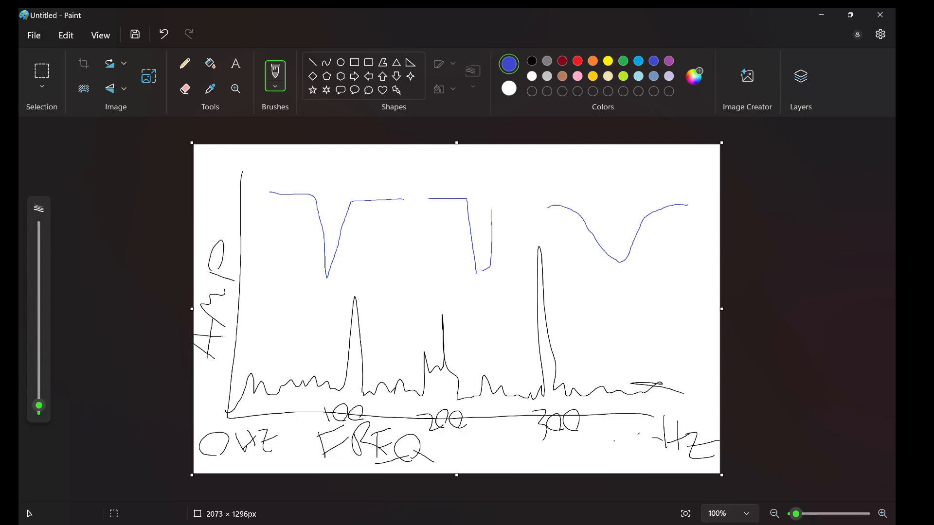
# Return to Filter Review in the browser, set the first notch attenuation INS_HNTCH_ATT to 5 dB, and recalculate the filters
pyautogui.hotkey('alt', 'Tab')
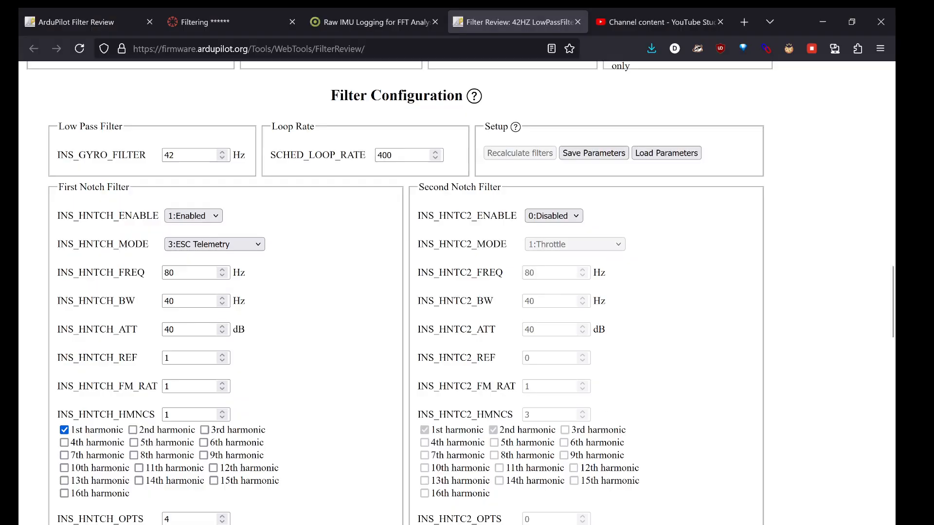
pyautogui.click(196, 328)
pyautogui.scroll(4, 196, 328)
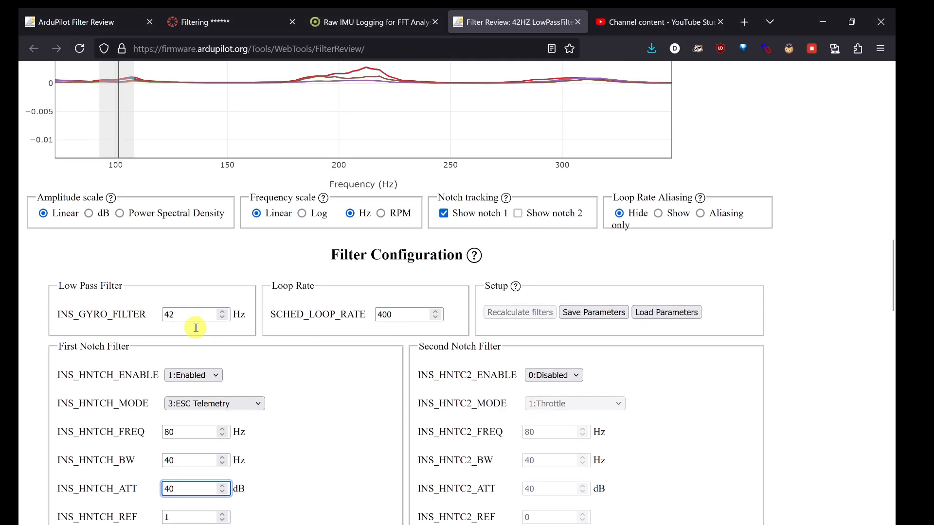
pyautogui.scroll(-5, 196, 328)
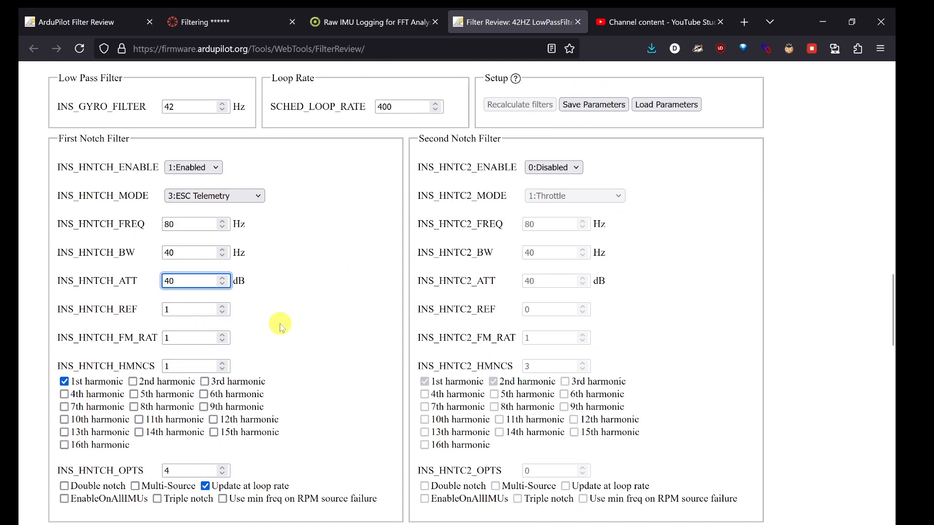
pyautogui.press('BackSpace')
pyautogui.press('BackSpace')
pyautogui.write('5')
pyautogui.scroll(3, 382, 256)
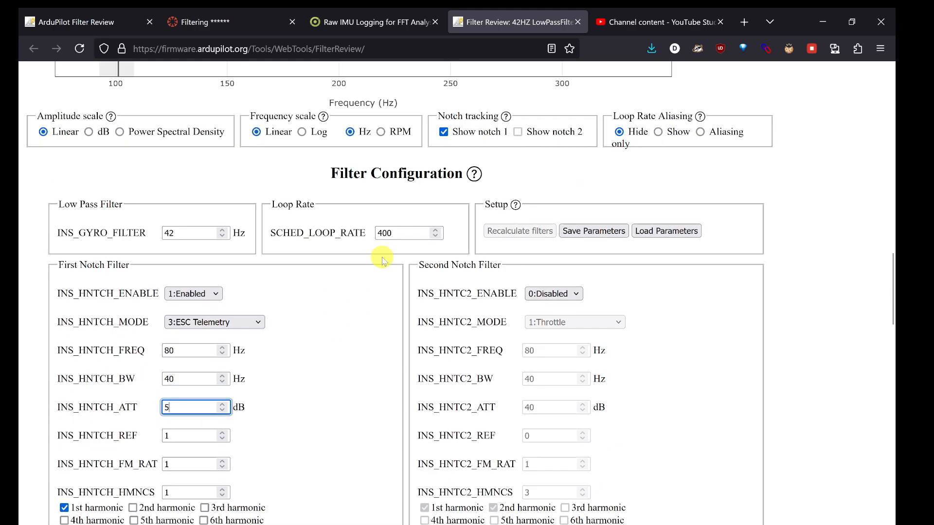
pyautogui.scroll(4, 382, 256)
pyautogui.click(517, 385)
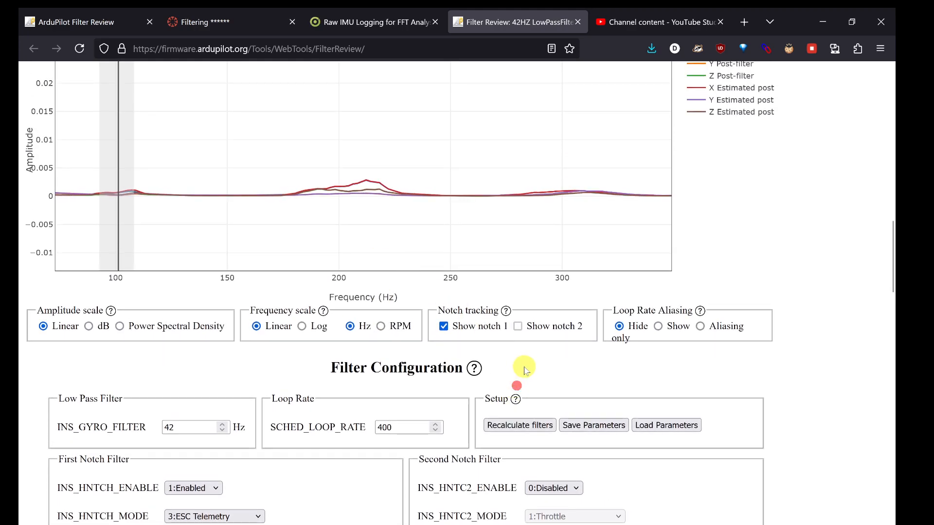
pyautogui.scroll(1, 524, 370)
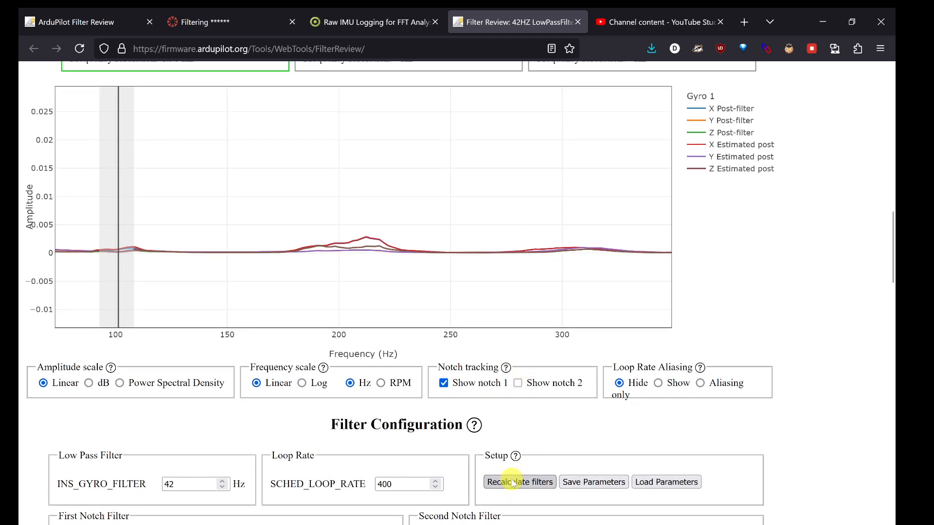
pyautogui.click(512, 481)
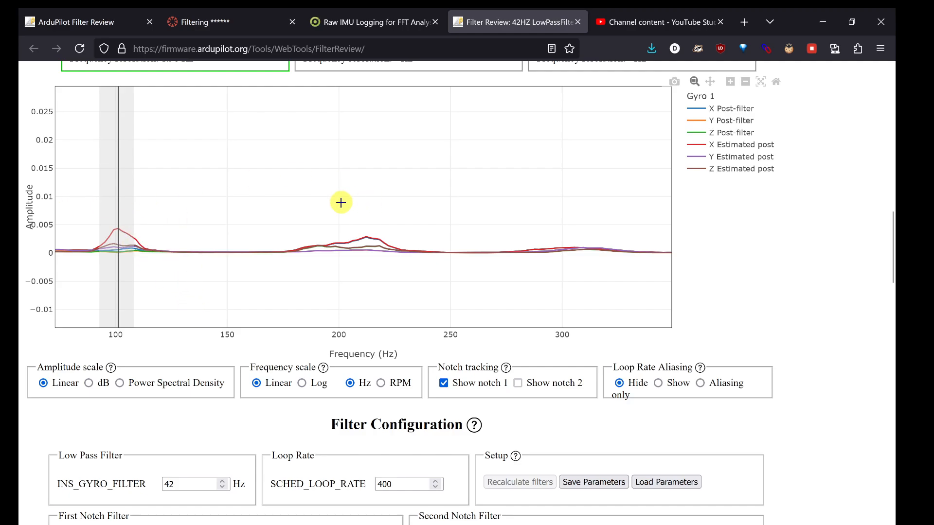
# Set the first notch attenuation INS_HNTCH_ATT to 40 dB, recalculate the filters, and check the spectrum around 100 Hz
pyautogui.scroll(-1, 149, 276)
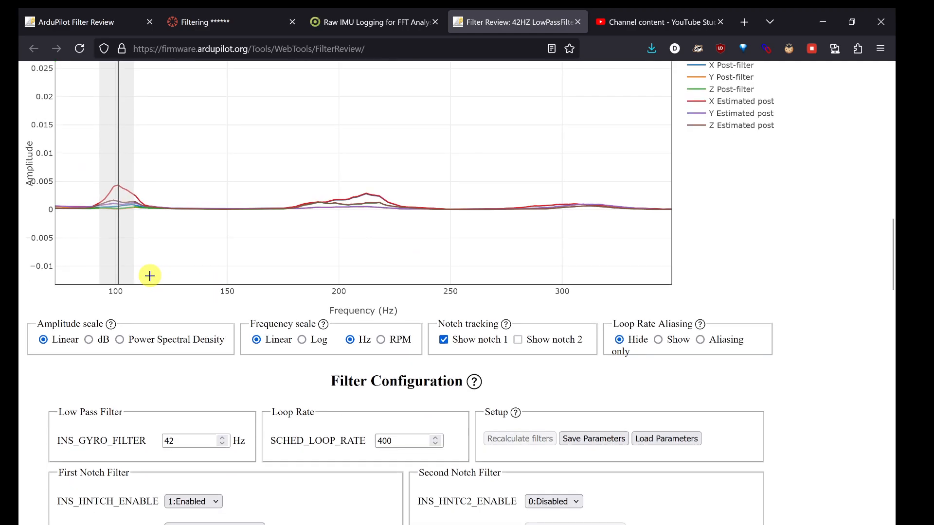
pyautogui.scroll(-5, 150, 276)
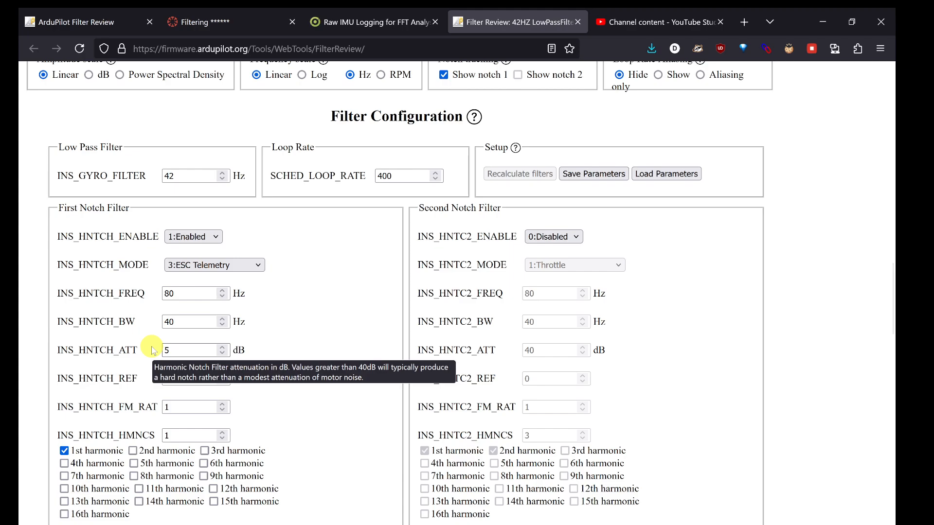
pyautogui.click(182, 353)
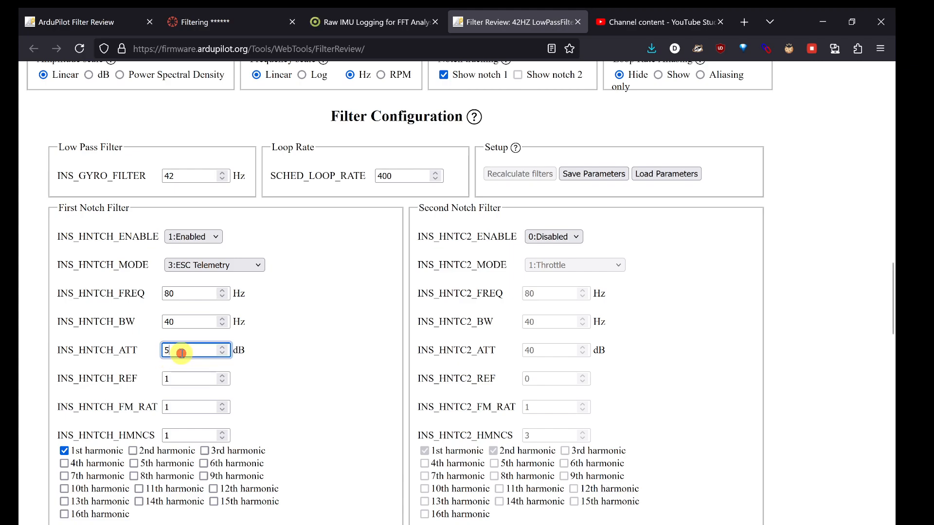
pyautogui.press('BackSpace')
pyautogui.write('40')
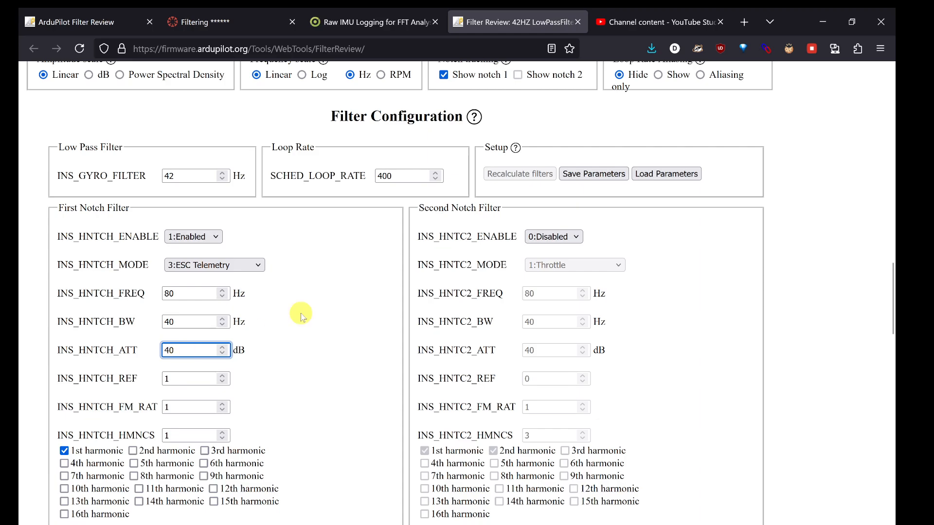
pyautogui.click(539, 206)
pyautogui.click(520, 176)
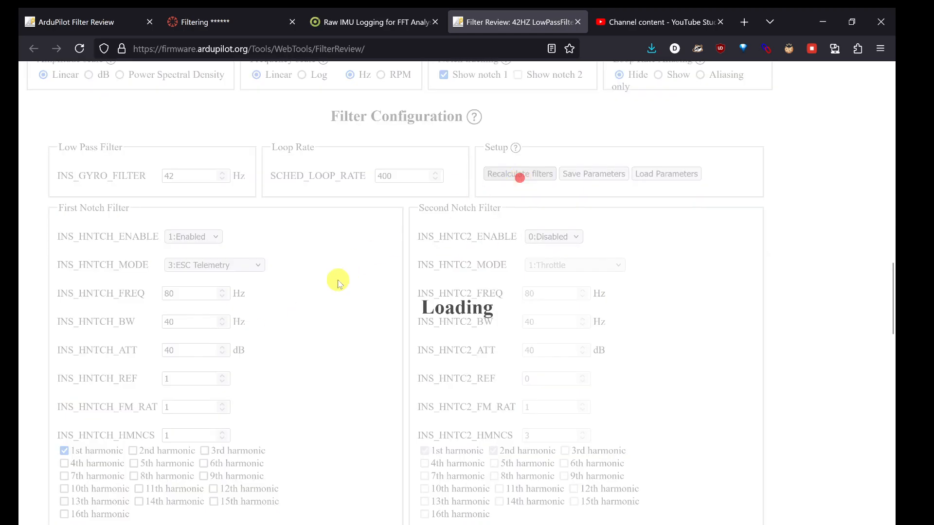
pyautogui.scroll(2, 337, 279)
pyautogui.scroll(5, 337, 279)
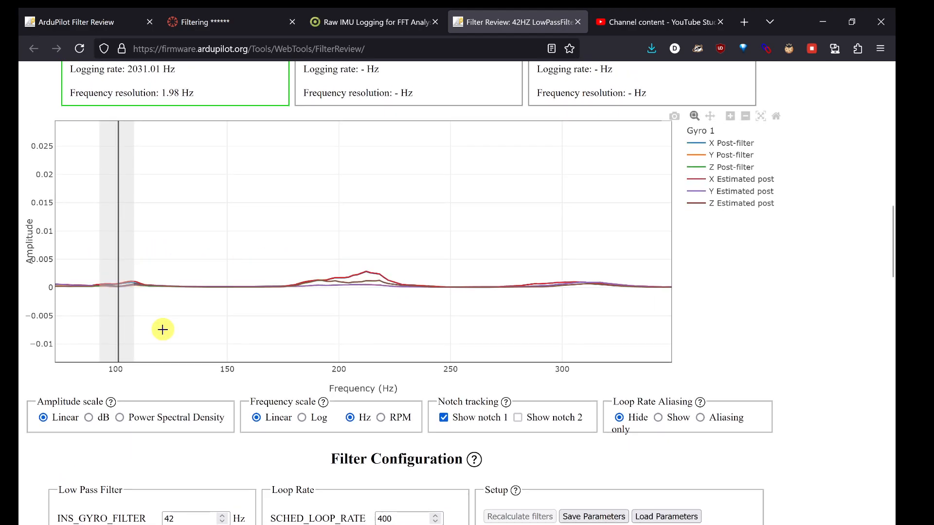
# Set the first notch attenuation INS_HNTCH_ATT to 80 dB and recalculate the filters
pyautogui.scroll(-6, 161, 327)
pyautogui.click(192, 361)
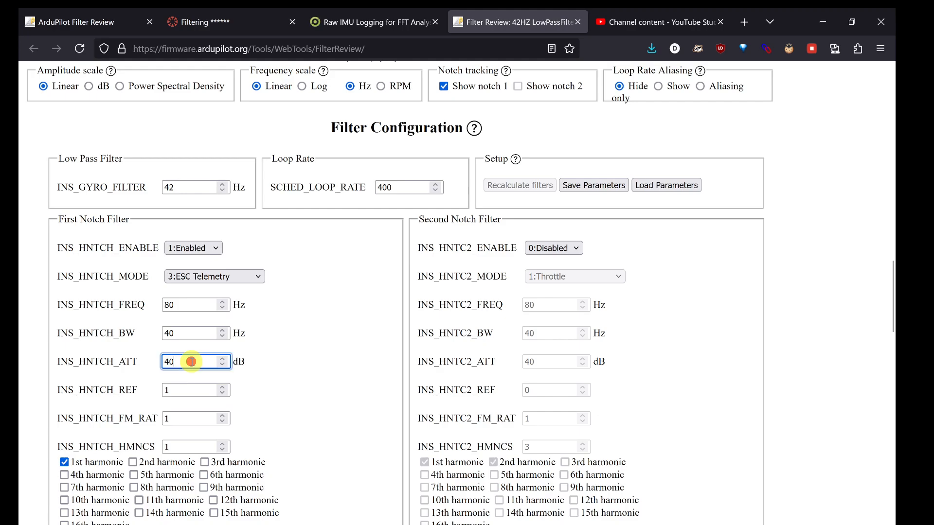
pyautogui.press('BackSpace')
pyautogui.press('BackSpace')
pyautogui.write('80')
pyautogui.click(293, 370)
pyautogui.scroll(5, 411, 247)
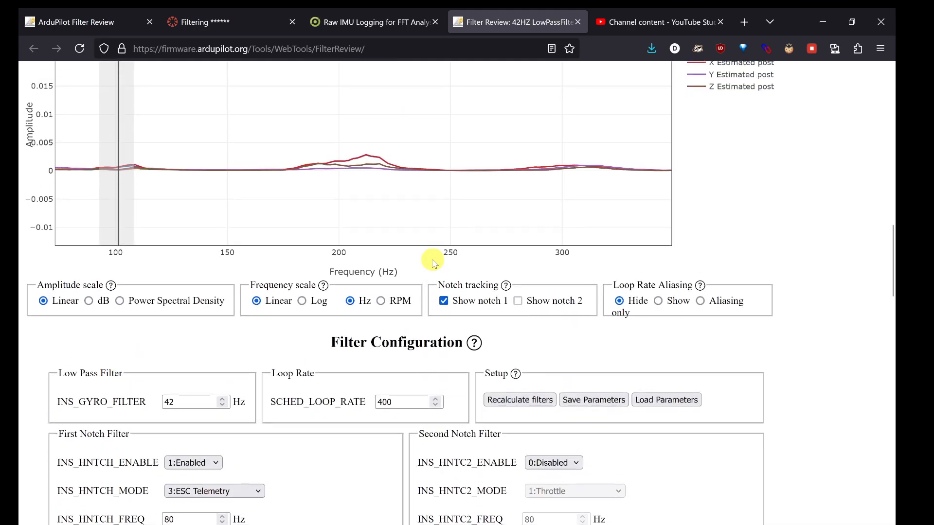
pyautogui.click(511, 432)
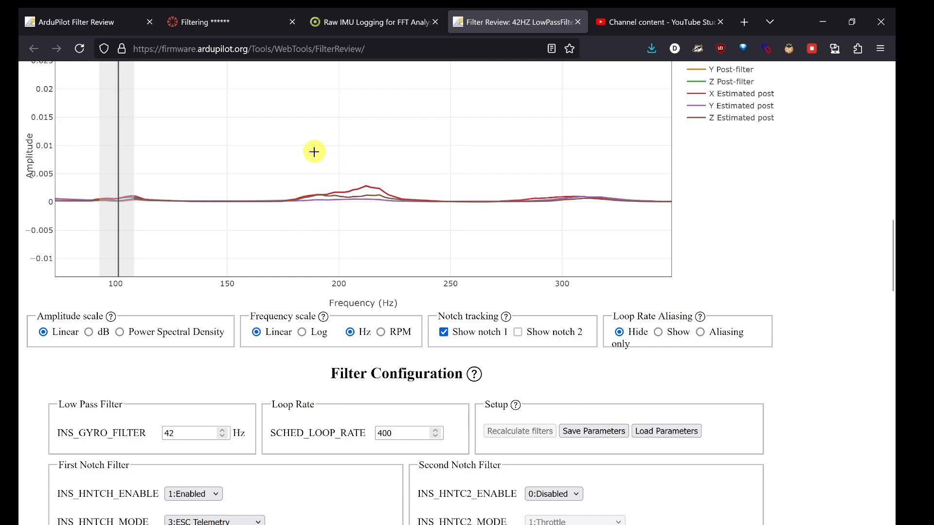
# Set the first notch bandwidth INS_HNTCH_BW to 20 Hz and recalculate the filters
pyautogui.scroll(-6, 241, 426)
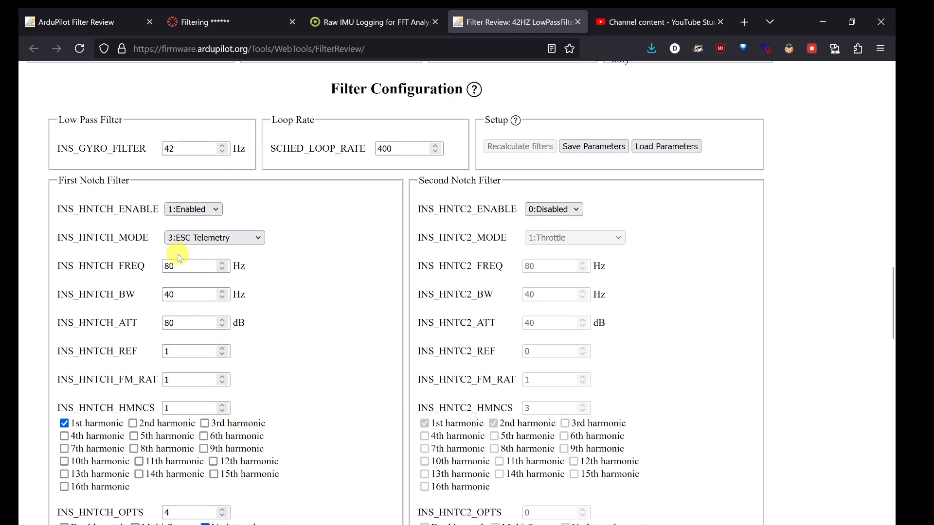
pyautogui.click(184, 290)
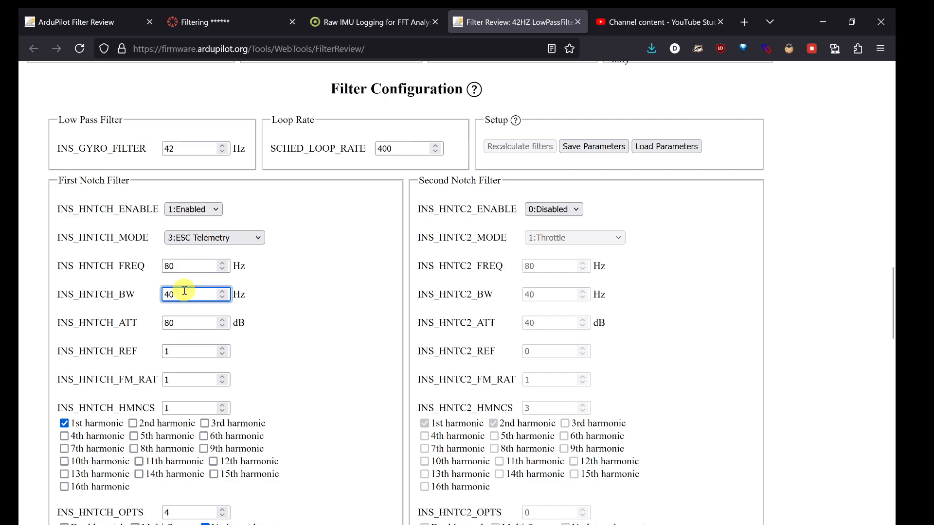
pyautogui.press('BackSpace')
pyautogui.press('BackSpace')
pyautogui.write('20')
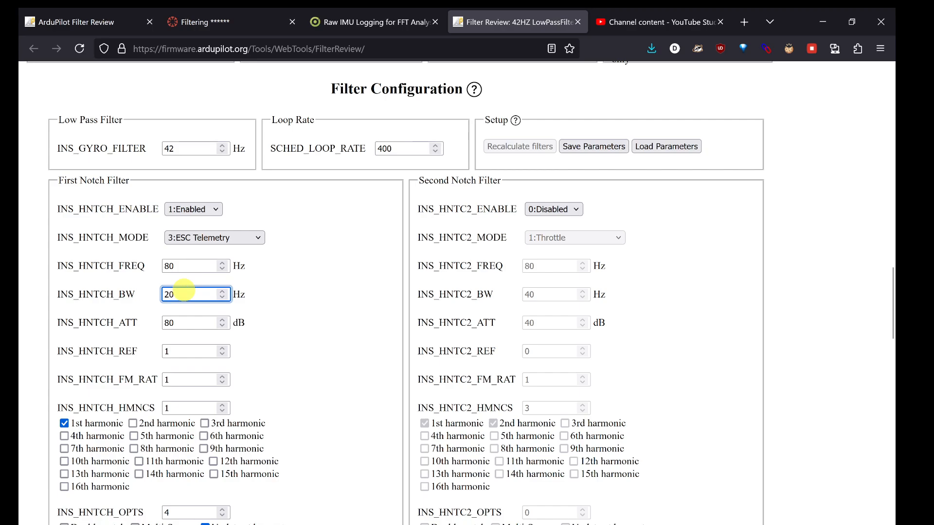
pyautogui.click(249, 294)
pyautogui.click(528, 147)
pyautogui.scroll(5, 386, 273)
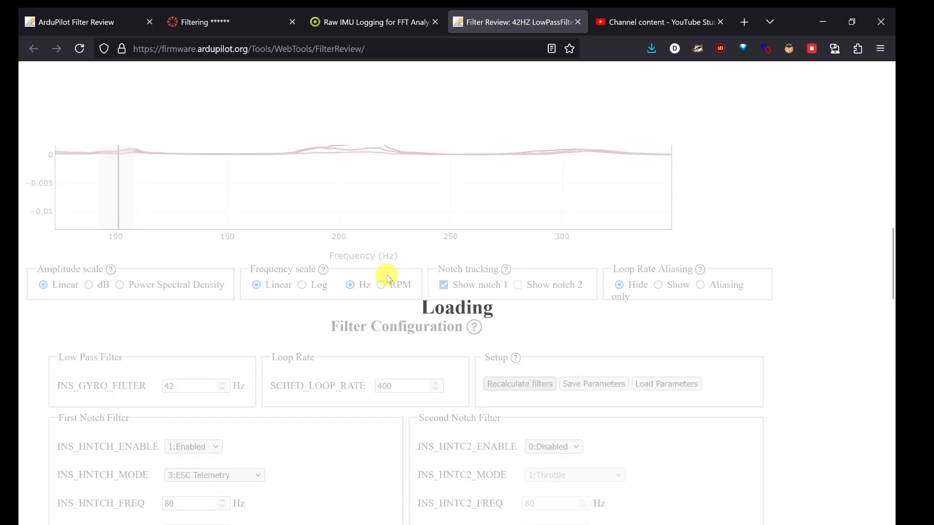
# Set the first notch attenuation INS_HNTCH_ATT to 40 dB and recalculate the filters with the 20 Hz bandwidth
pyautogui.scroll(-5, 246, 376)
pyautogui.click(188, 353)
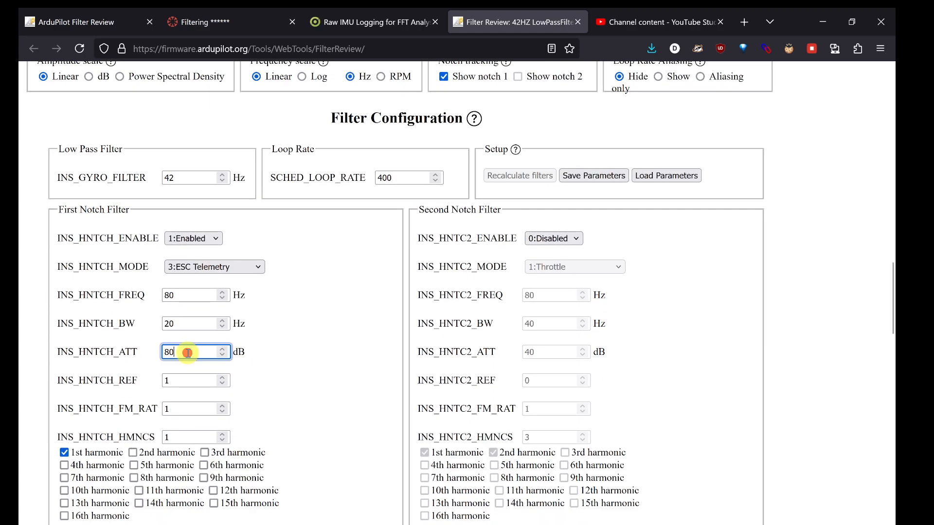
pyautogui.press('BackSpace')
pyautogui.press('BackSpace')
pyautogui.write('40')
pyautogui.click(321, 358)
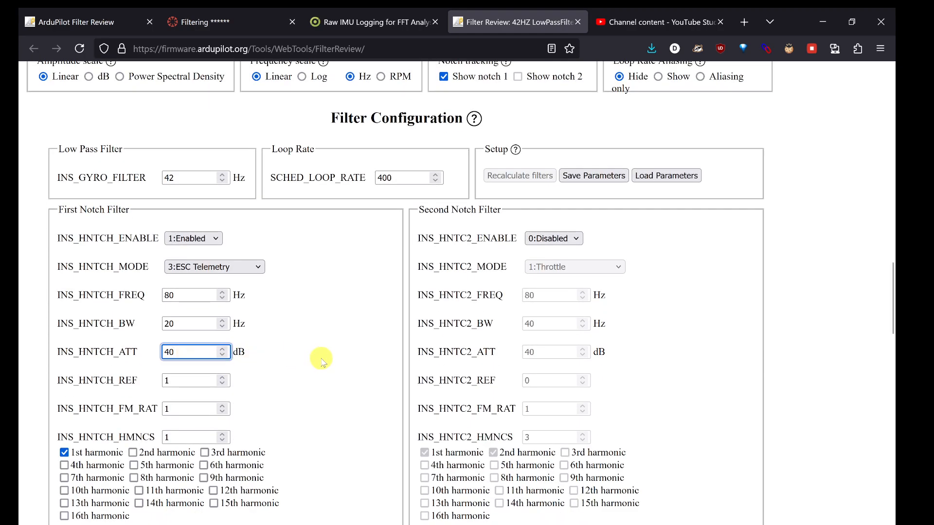
pyautogui.click(518, 175)
pyautogui.scroll(5, 313, 328)
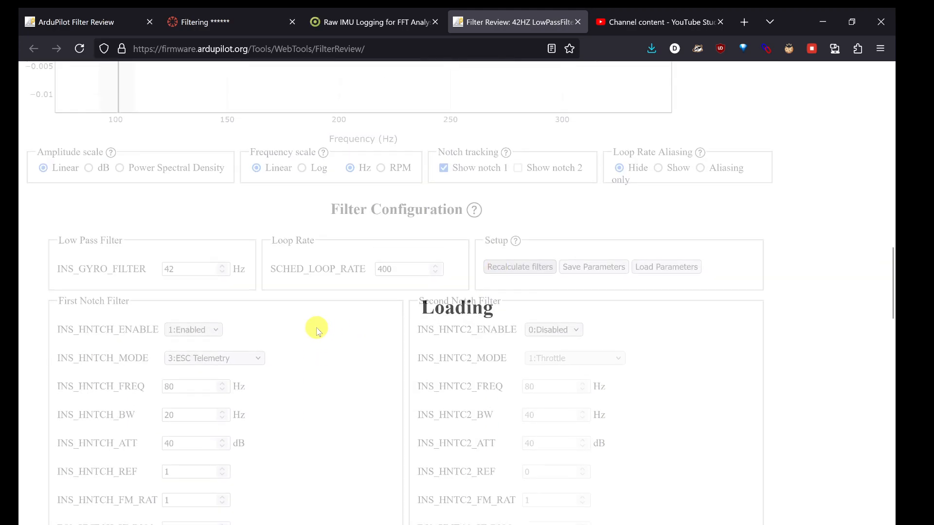
# Set the first notch bandwidth INS_HNTCH_BW to 5 Hz, recalculate the filters, and check the spectrum around 100 Hz
pyautogui.scroll(-5, 194, 417)
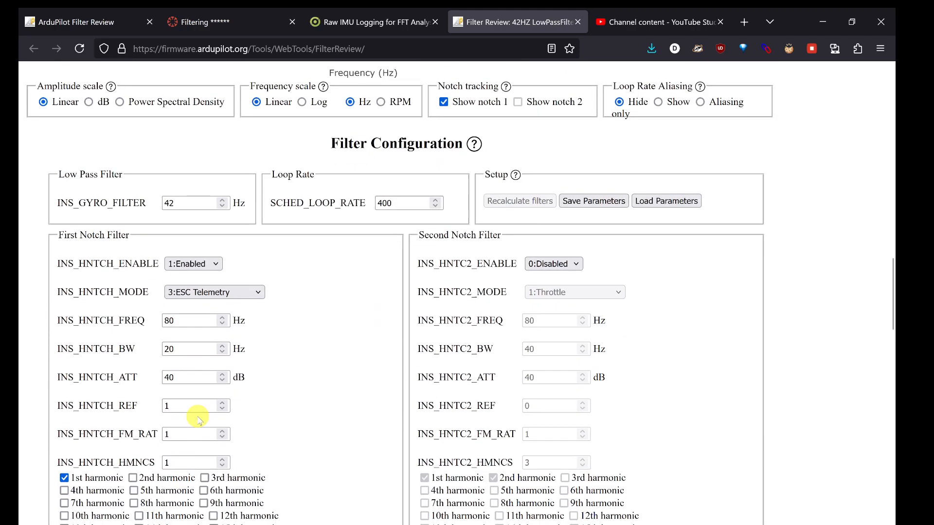
pyautogui.click(193, 349)
pyautogui.press('BackSpace')
pyautogui.press('BackSpace')
pyautogui.write('5')
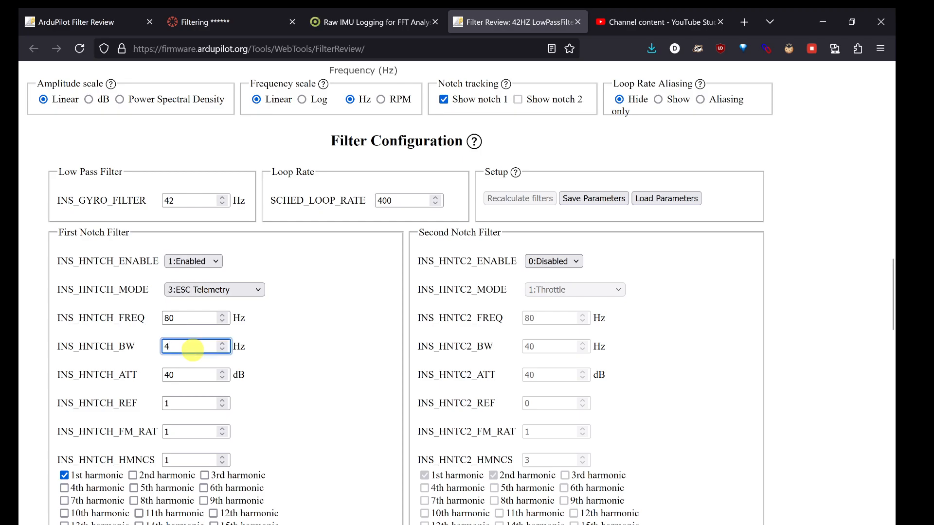
pyautogui.click(271, 340)
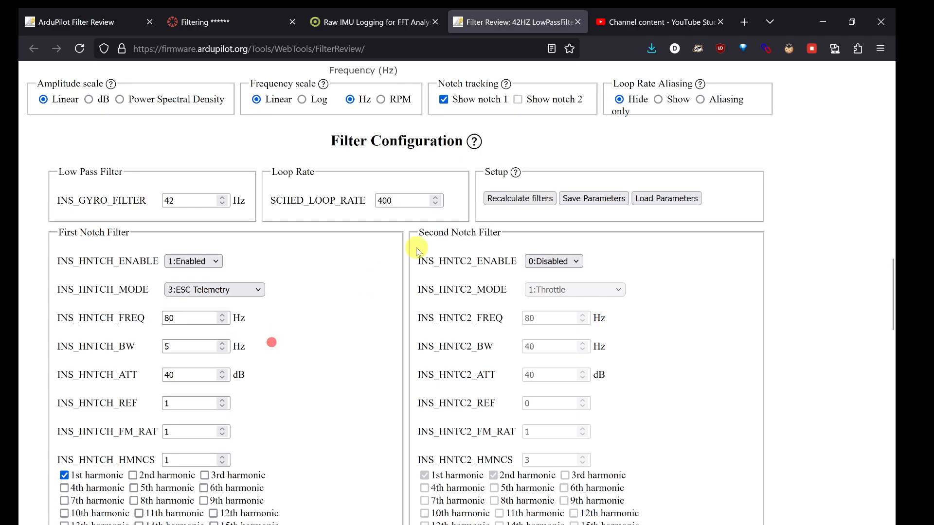
pyautogui.click(489, 199)
pyautogui.scroll(5, 287, 218)
pyautogui.moveTo(117, 220)
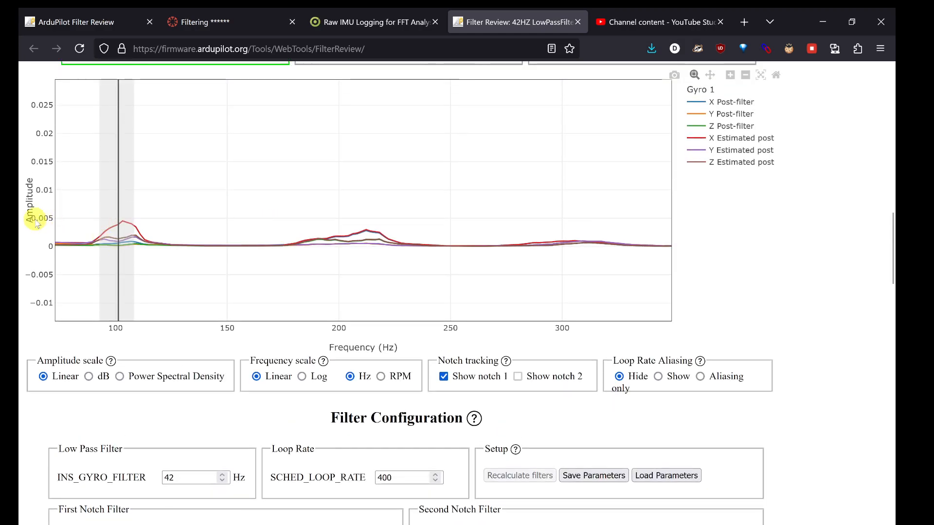
# Set the first notch attenuation INS_HNTCH_ATT to 100 dB and recalculate the filters with the 5 Hz bandwidth
pyautogui.scroll(-5, 250, 425)
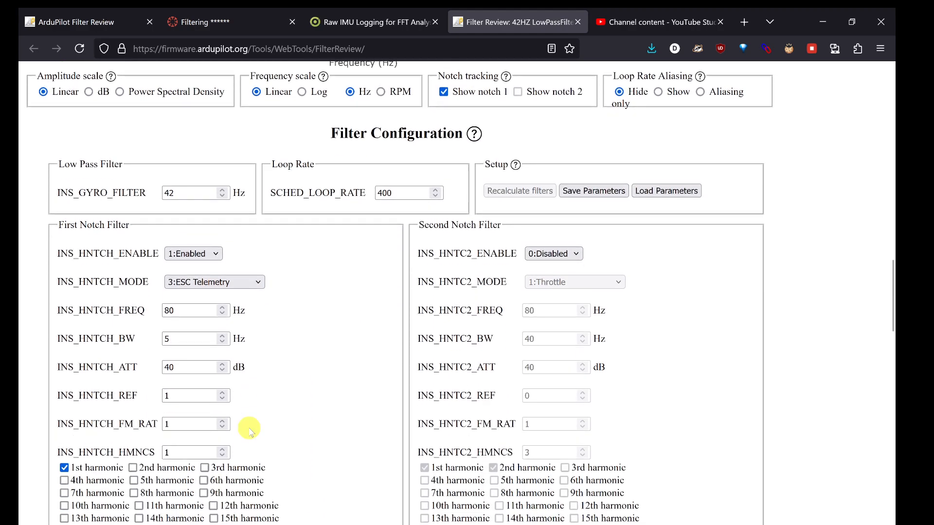
pyautogui.click(190, 363)
pyautogui.press('BackSpace')
pyautogui.press('BackSpace')
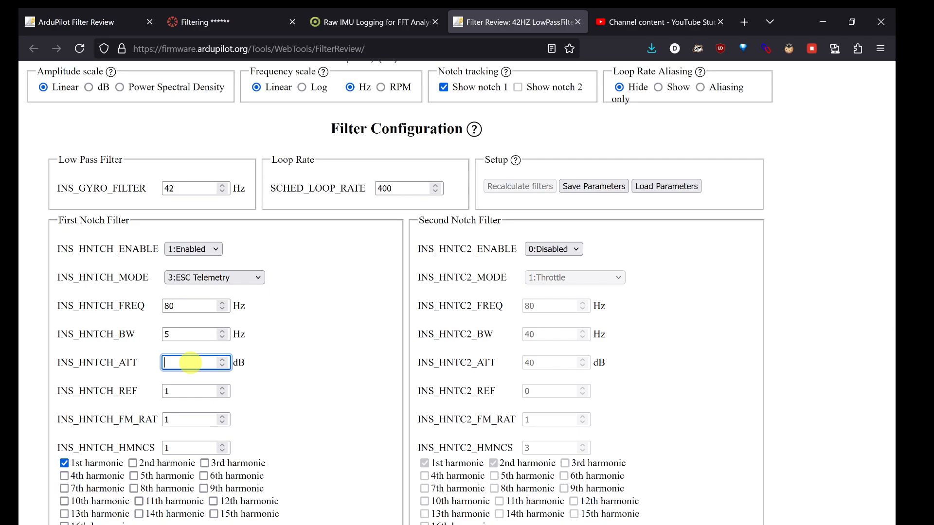
pyautogui.write('100')
pyautogui.scroll(5, 372, 317)
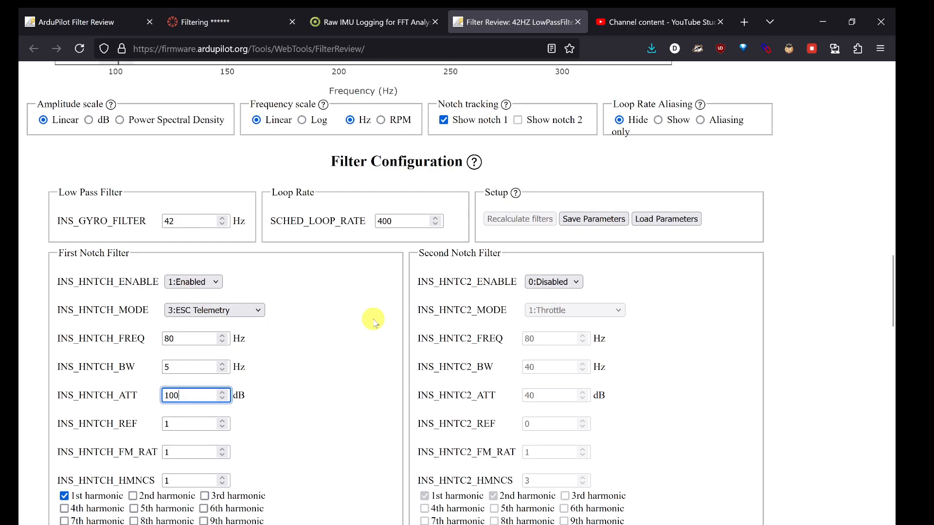
pyautogui.scroll(1, 372, 317)
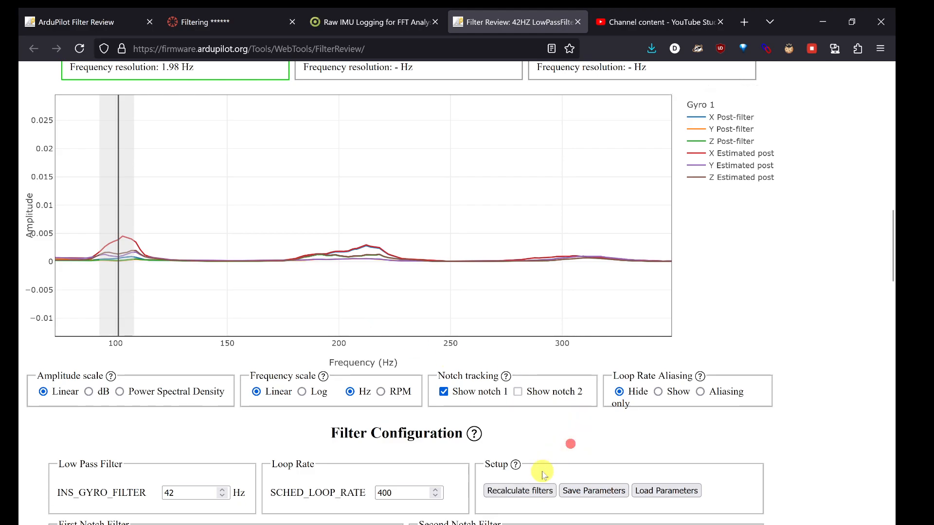
pyautogui.click(521, 493)
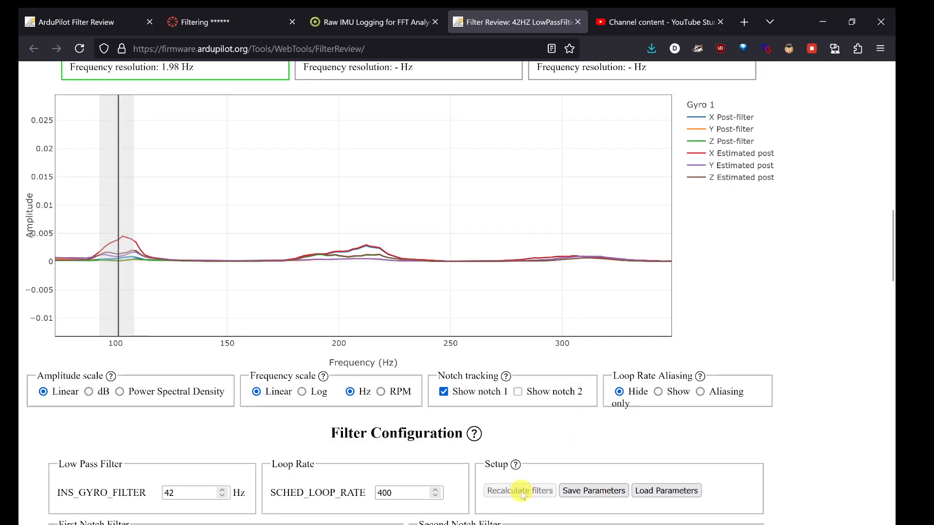
pyautogui.scroll(-2, 214, 421)
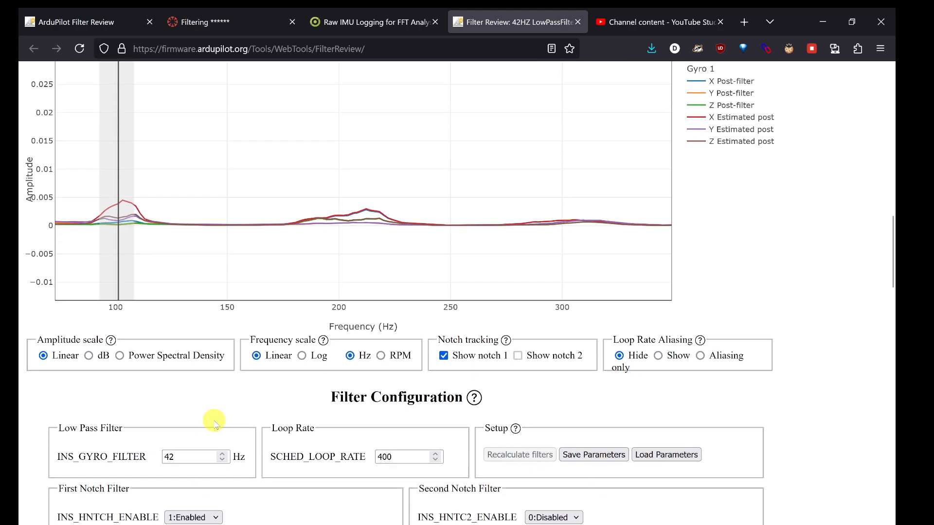
# Set the first notch attenuation INS_HNTCH_ATT to 5 dB, recalculate the filters, and inspect the estimated peak near 100 Hz
pyautogui.scroll(-5, 214, 420)
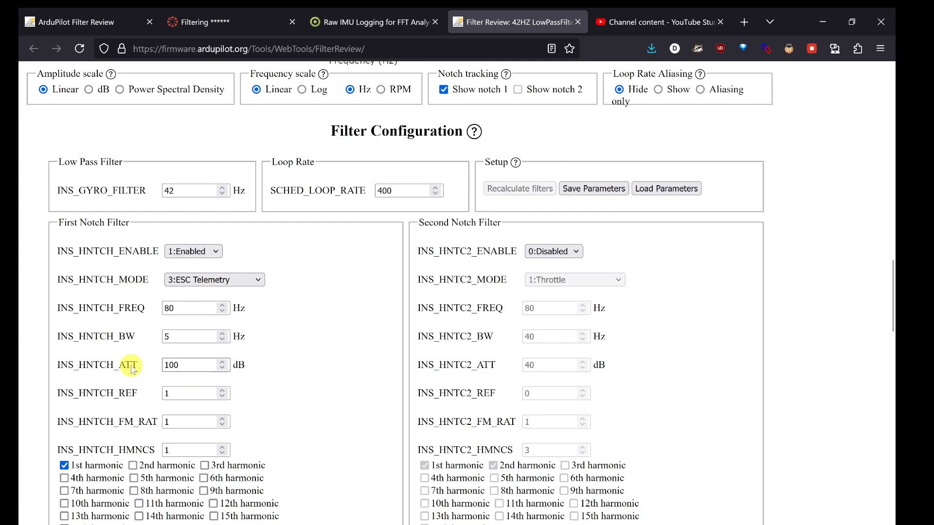
pyautogui.click(189, 365)
pyautogui.press('BackSpace')
pyautogui.press('BackSpace')
pyautogui.press('BackSpace')
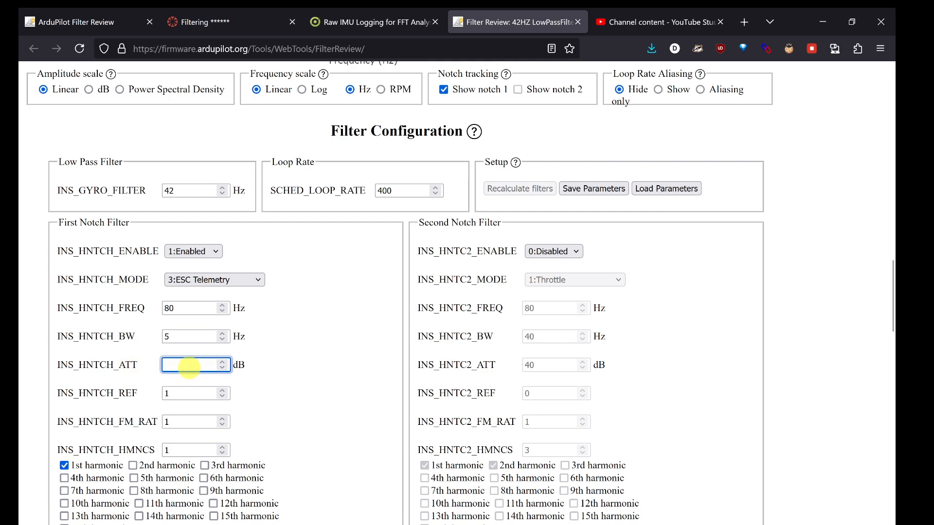
pyautogui.write('5')
pyautogui.click(261, 353)
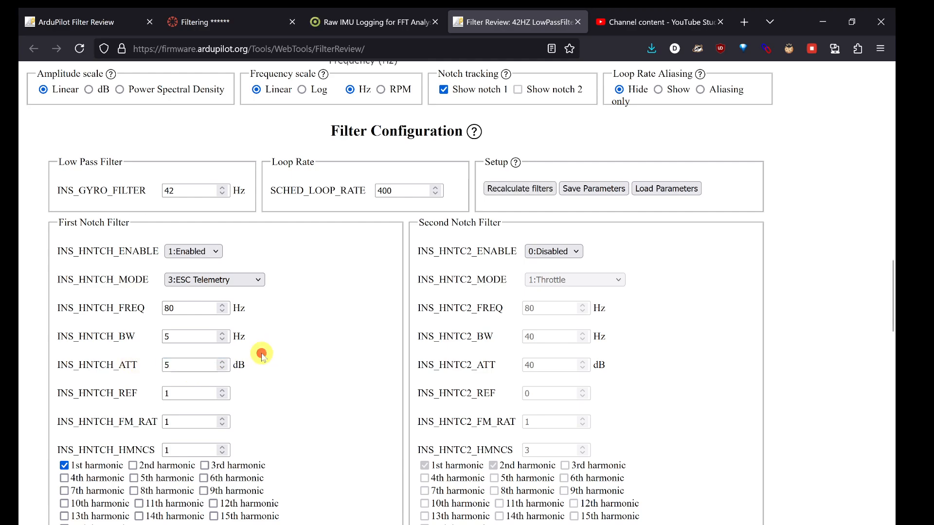
pyautogui.click(513, 188)
pyautogui.scroll(7, 366, 266)
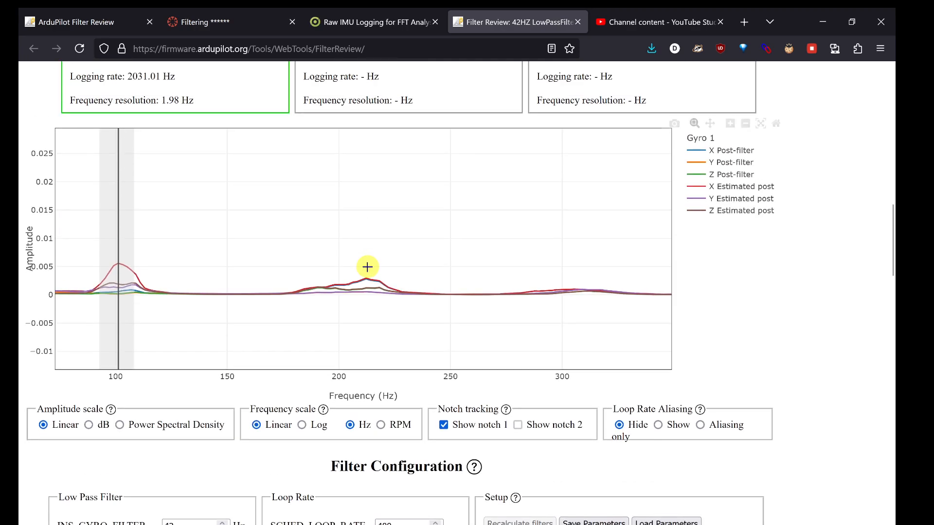
pyautogui.moveTo(145, 263)
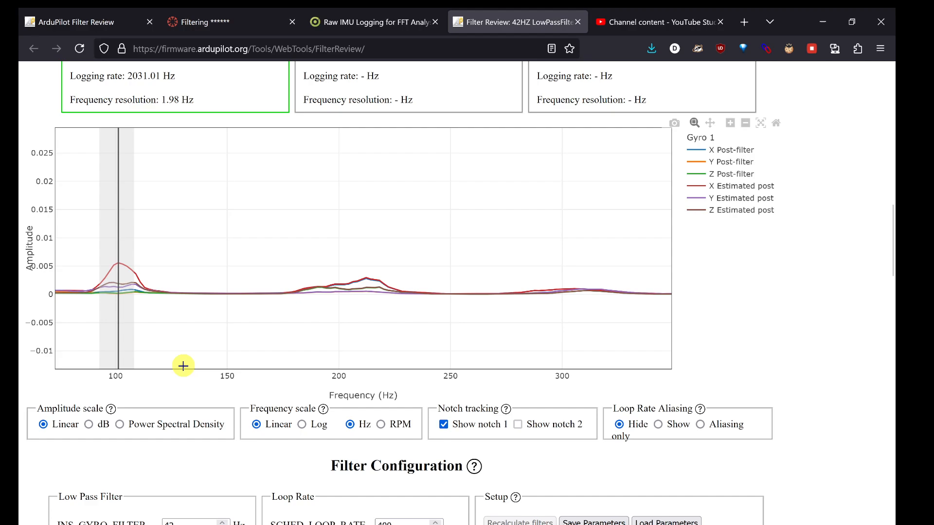
# Review the first notch parameters INS_HNTCH_ATT, INS_HNTCH_REF, INS_HNTCH_FM_RAT and INS_HNTCH_HMNCS, including the FM_RAT description
pyautogui.scroll(-1, 183, 367)
pyautogui.scroll(-6, 184, 367)
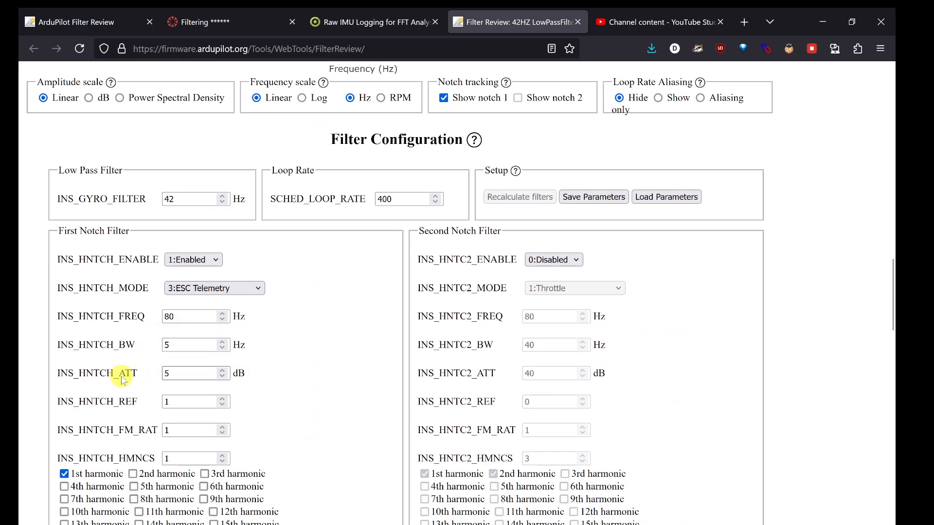
pyautogui.moveTo(123, 377)
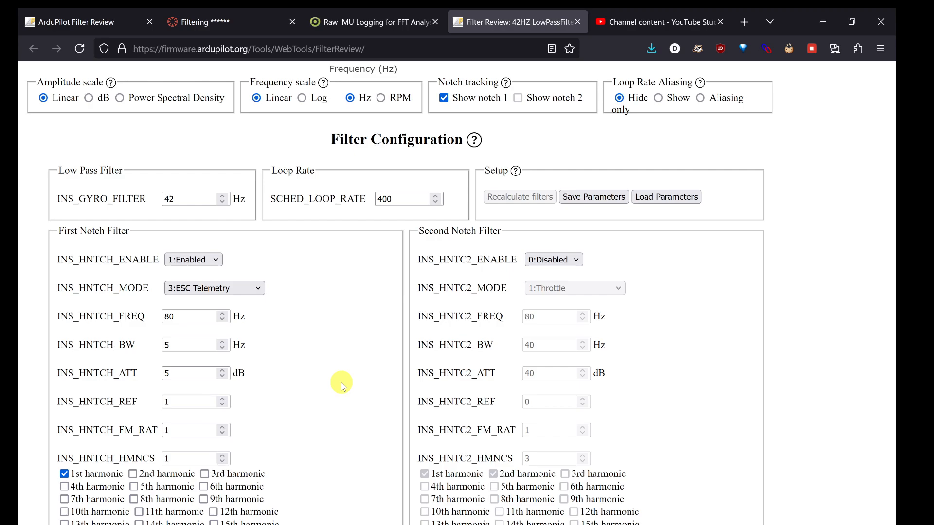
pyautogui.scroll(-2, 341, 384)
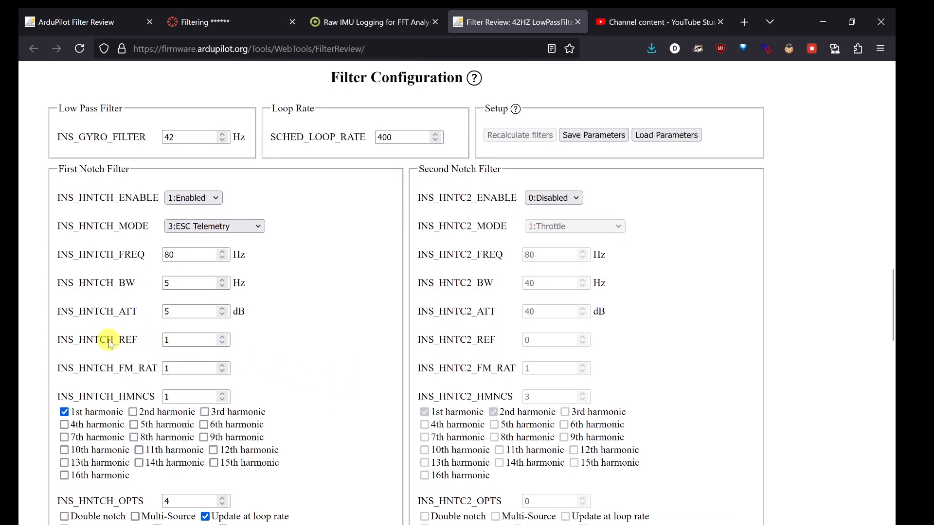
pyautogui.moveTo(110, 344)
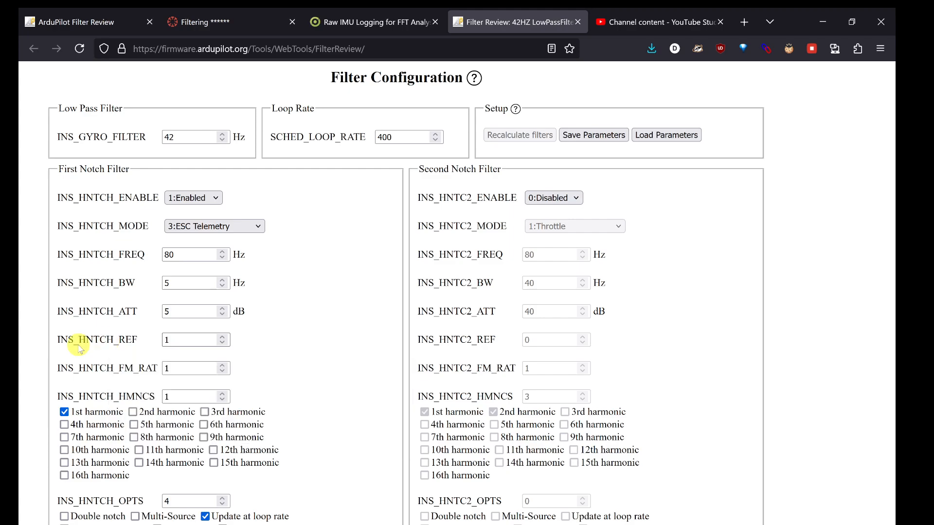
pyautogui.scroll(-1, 111, 372)
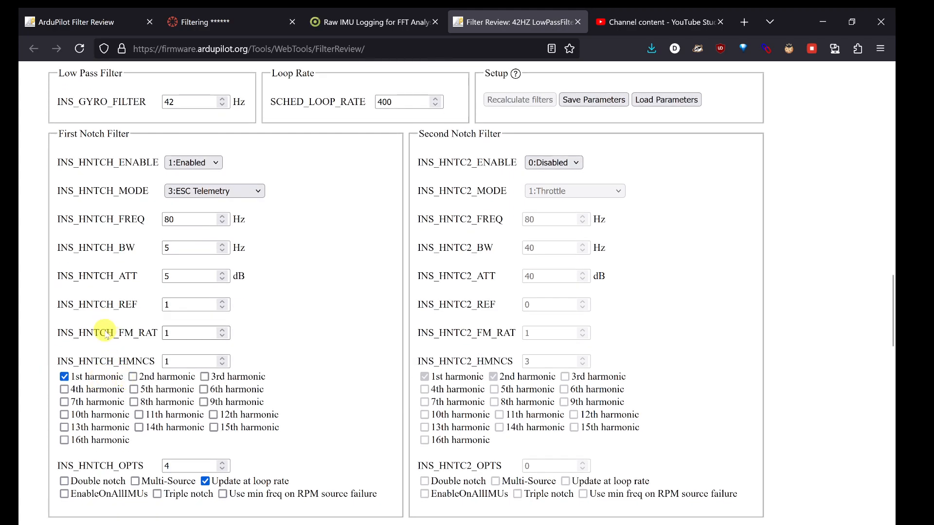
pyautogui.moveTo(106, 335)
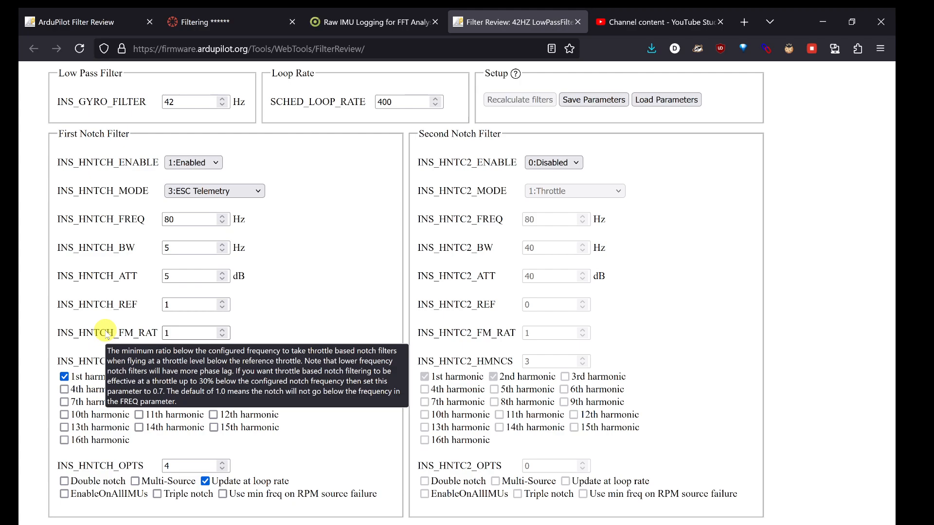
pyautogui.scroll(-2, 103, 331)
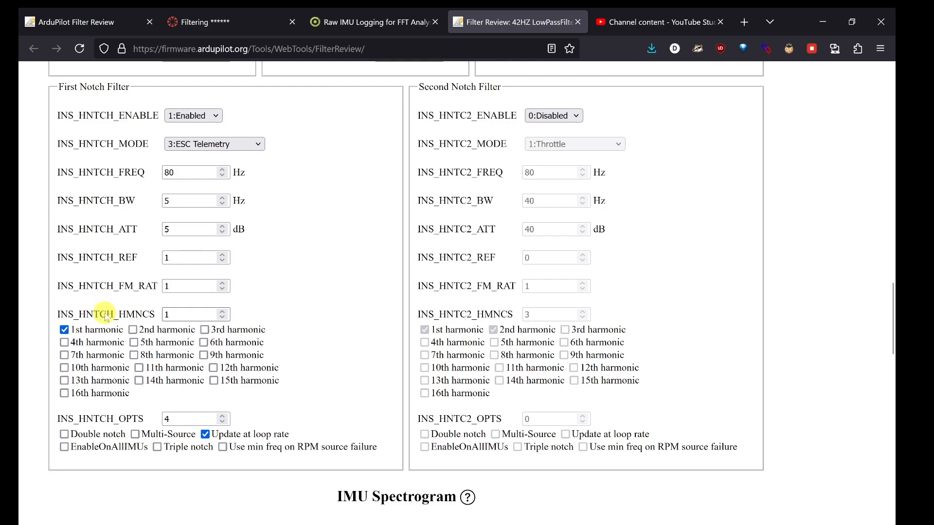
pyautogui.scroll(1, 104, 311)
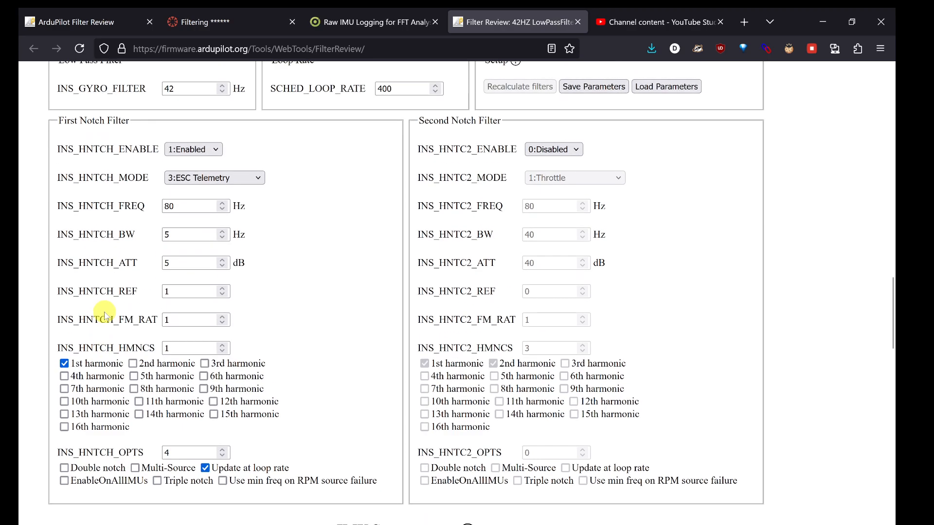
pyautogui.moveTo(132, 351)
# Reset the axes of the IMU Spectrum plot to show the full frequency range
pyautogui.scroll(15, 129, 351)
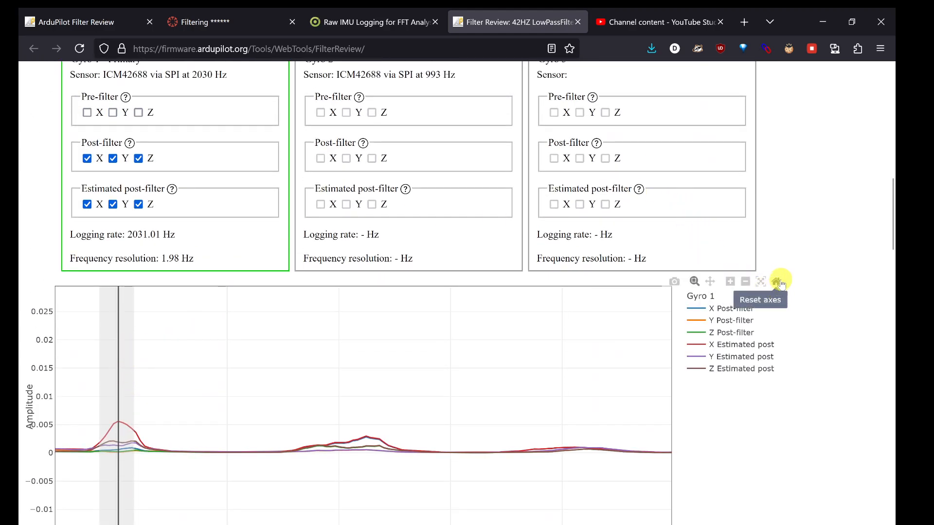
pyautogui.click(775, 283)
pyautogui.scroll(1, 228, 351)
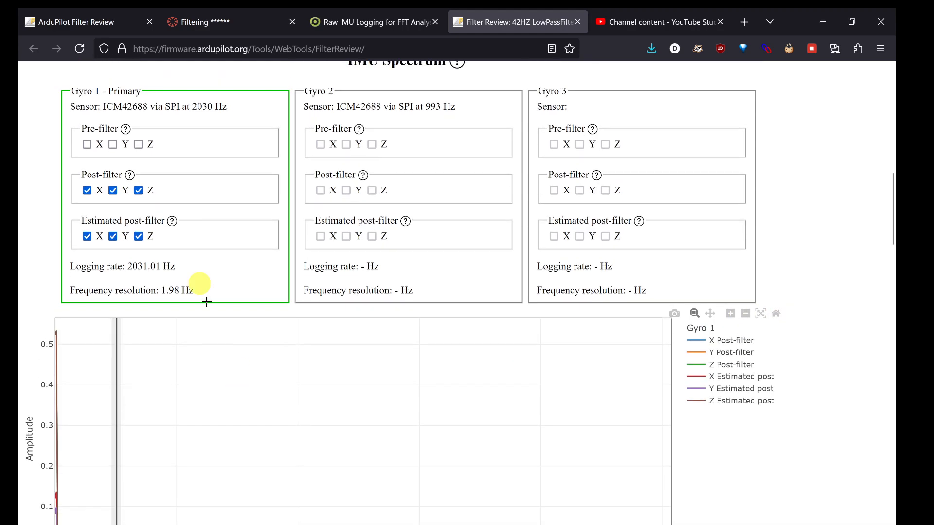
# Show only the X, Y and Z pre-filter traces of Gyro 1, hiding its post-filter and estimated post-filter traces
pyautogui.doubleClick(105, 128)
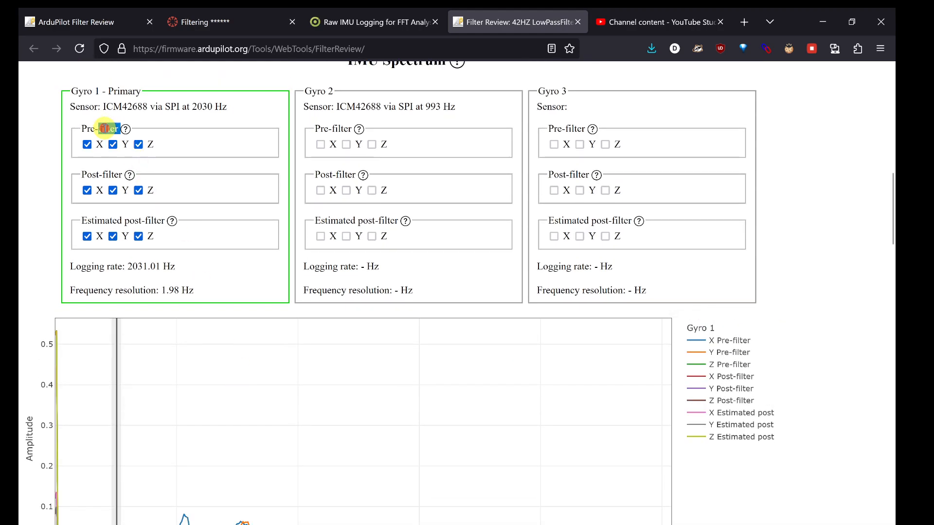
pyautogui.doubleClick(109, 174)
pyautogui.doubleClick(97, 220)
pyautogui.scroll(-5, 229, 252)
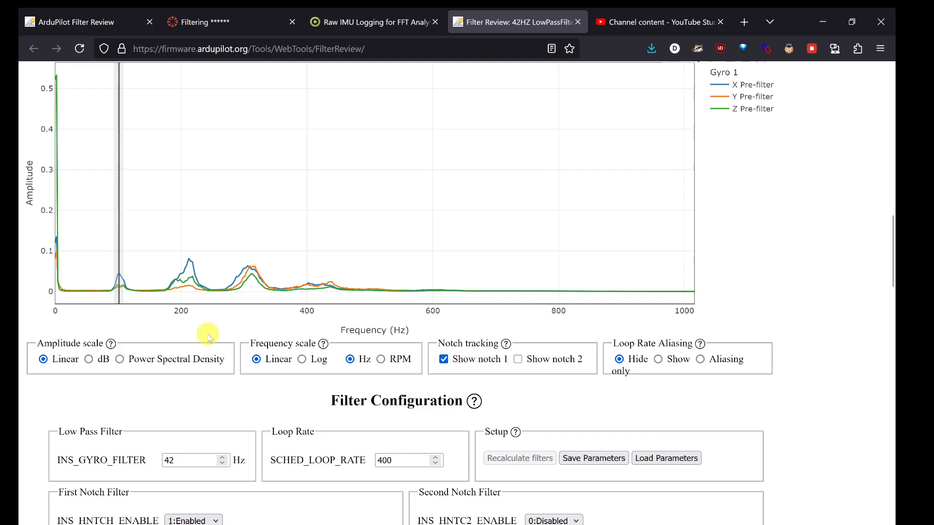
# Add the 2nd harmonic to the first notch filter, recalculate the filters, and inspect its notch band near 200 Hz
pyautogui.scroll(-8, 208, 335)
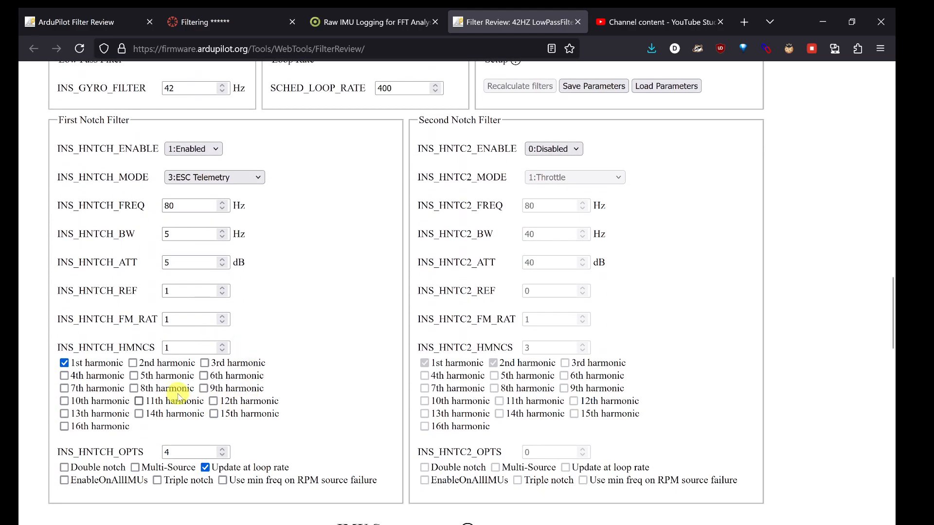
pyautogui.click(133, 363)
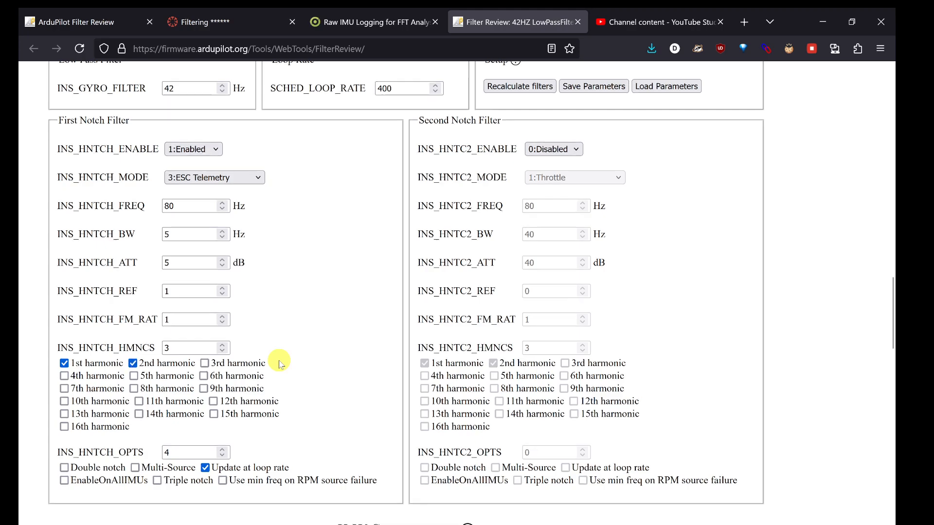
pyautogui.scroll(8, 278, 363)
pyautogui.scroll(1, 279, 364)
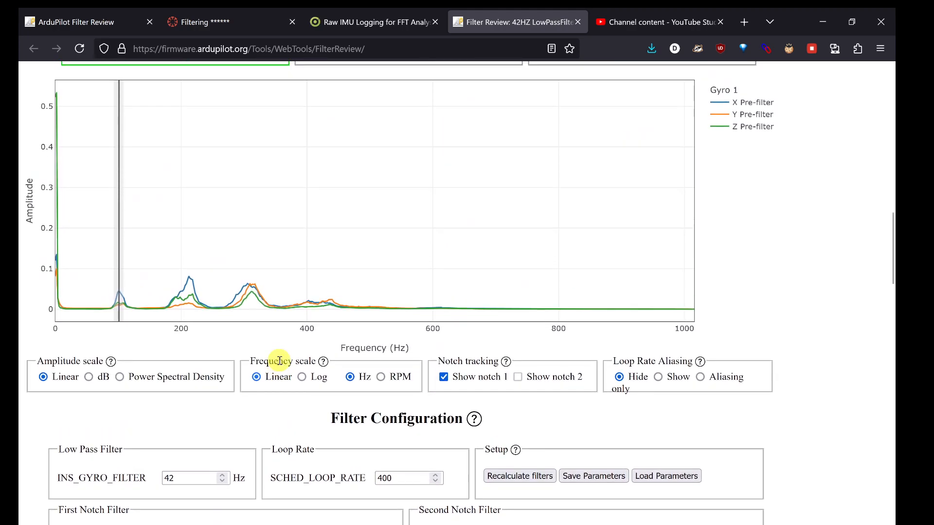
pyautogui.click(505, 483)
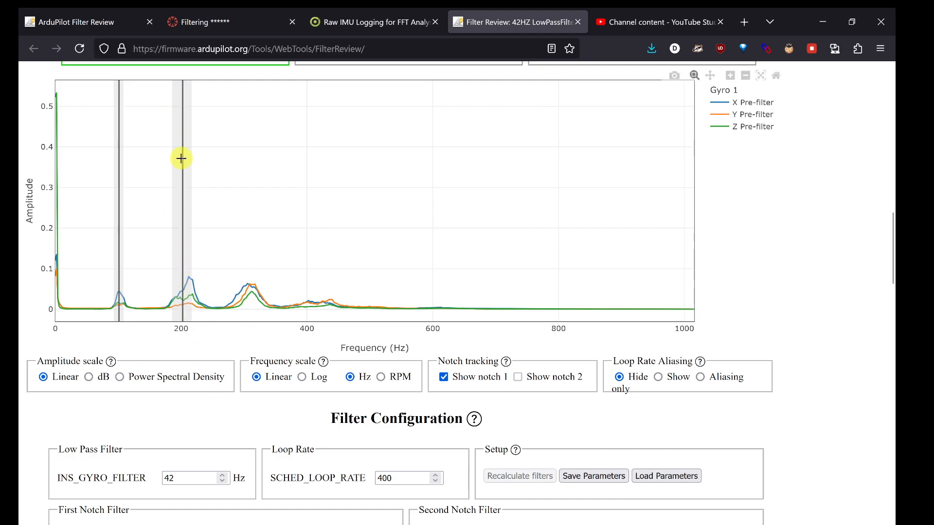
pyautogui.moveTo(175, 282)
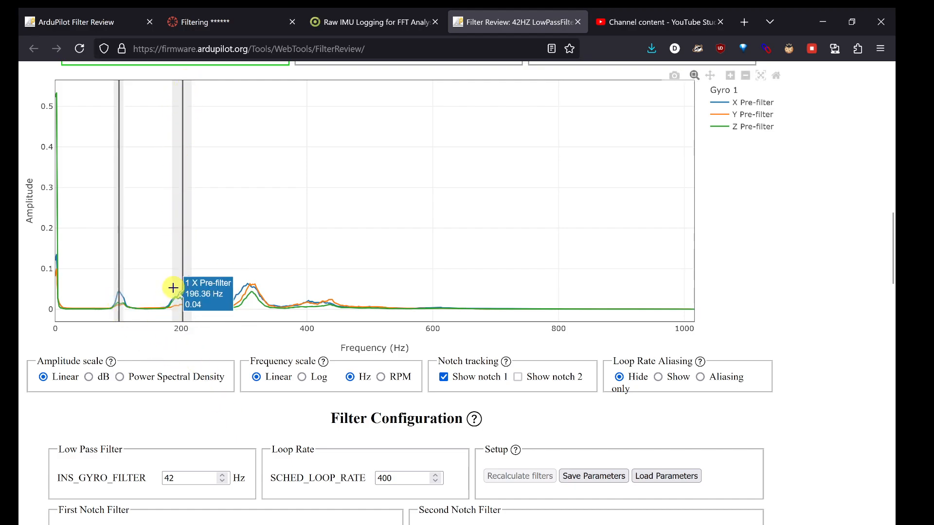
# Add the 3rd and 4th harmonics to the first notch filter and recalculate the filters
pyautogui.scroll(-8, 201, 362)
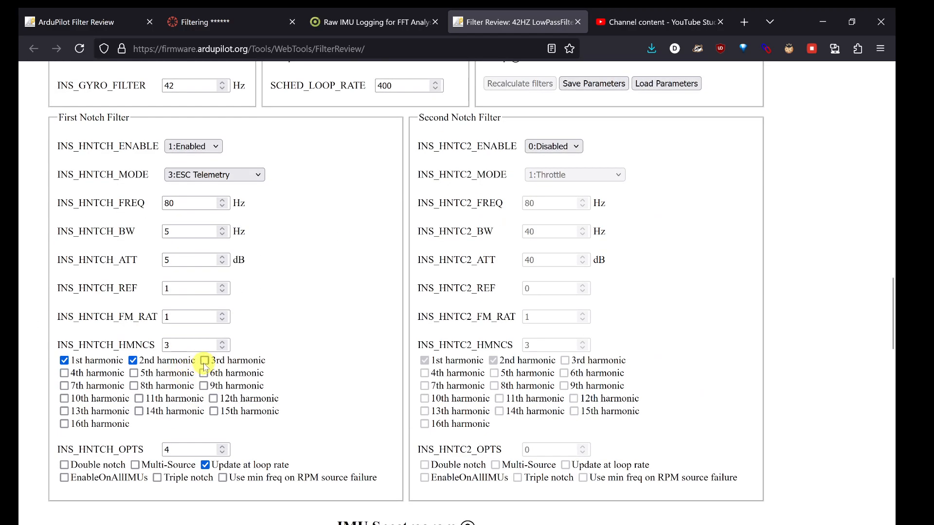
pyautogui.click(204, 363)
pyautogui.click(65, 374)
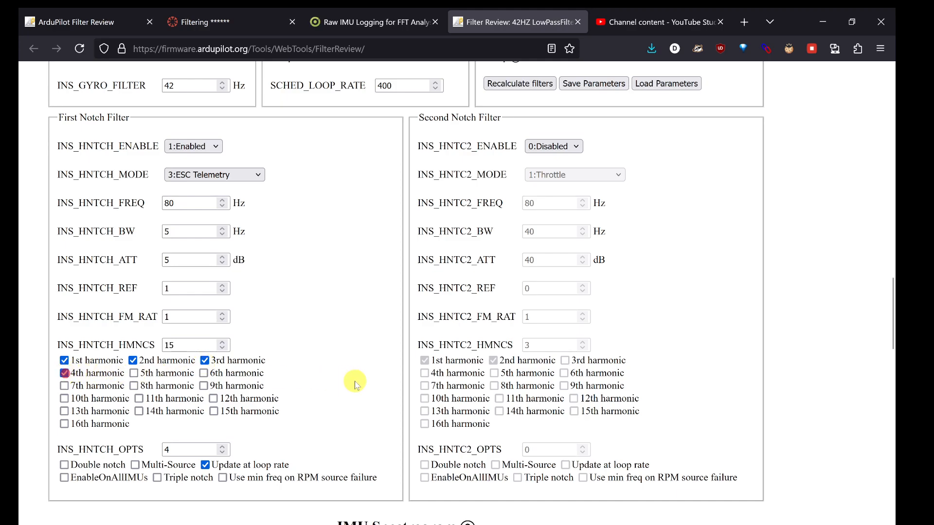
pyautogui.scroll(5, 355, 381)
pyautogui.click(506, 322)
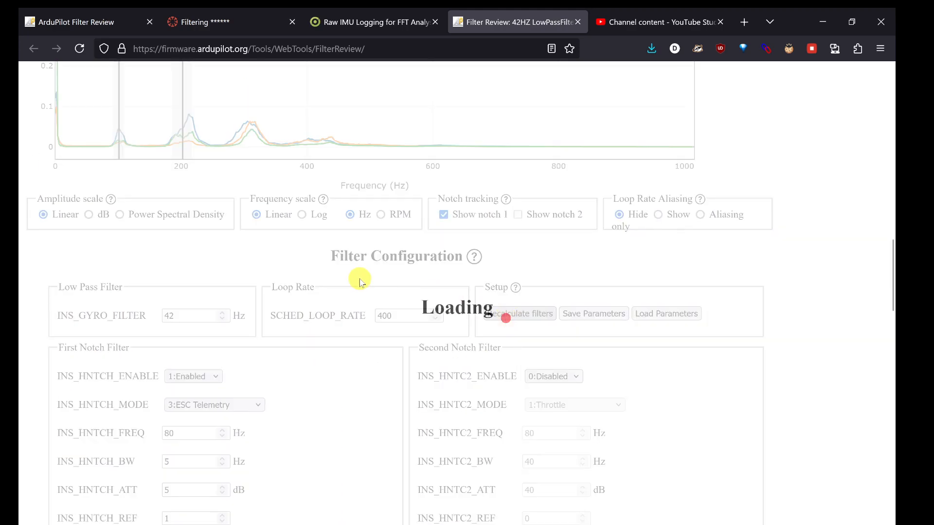
pyautogui.scroll(4, 301, 273)
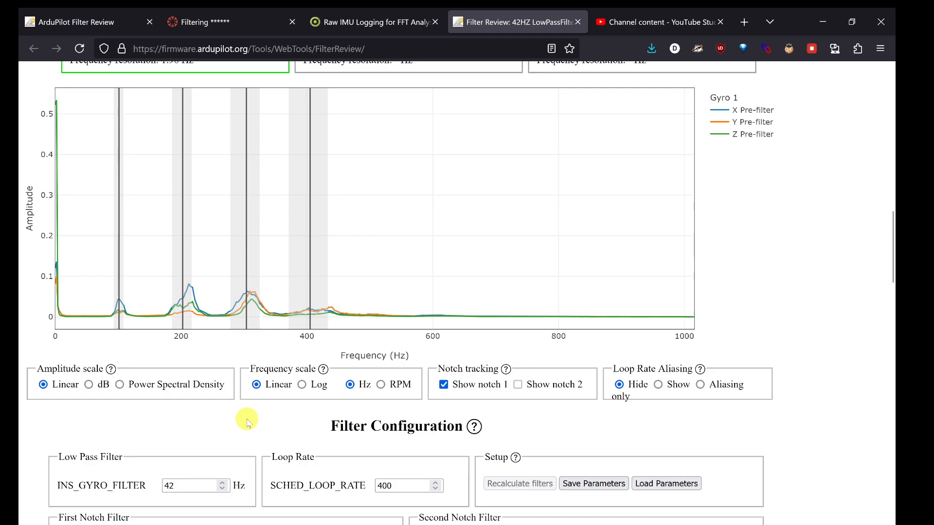
# Compare the four harmonic notch bands with the pre-filter noise peaks and the selected INS_HNTCH_HMNCS harmonics
pyautogui.scroll(-2, 247, 421)
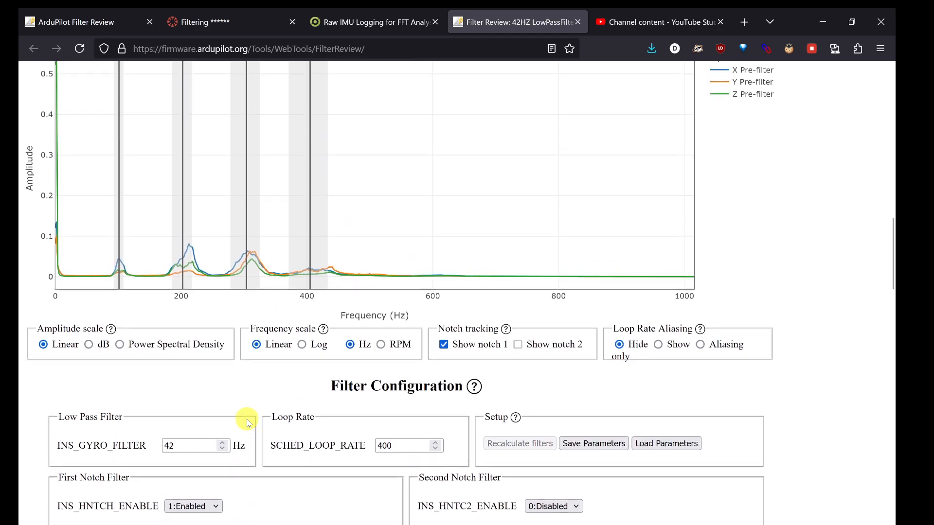
pyautogui.scroll(1, 247, 421)
pyautogui.scroll(-1, 247, 421)
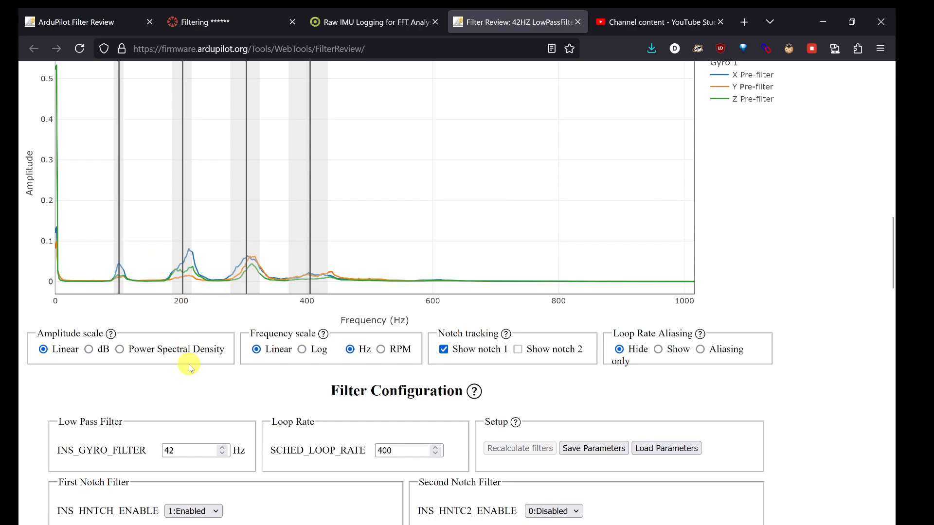
pyautogui.scroll(-8, 188, 365)
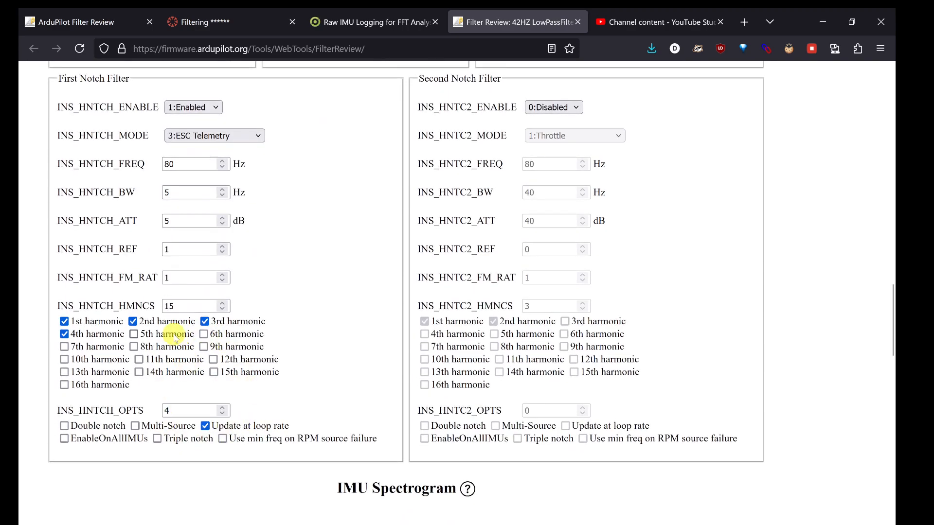
pyautogui.scroll(8, 243, 320)
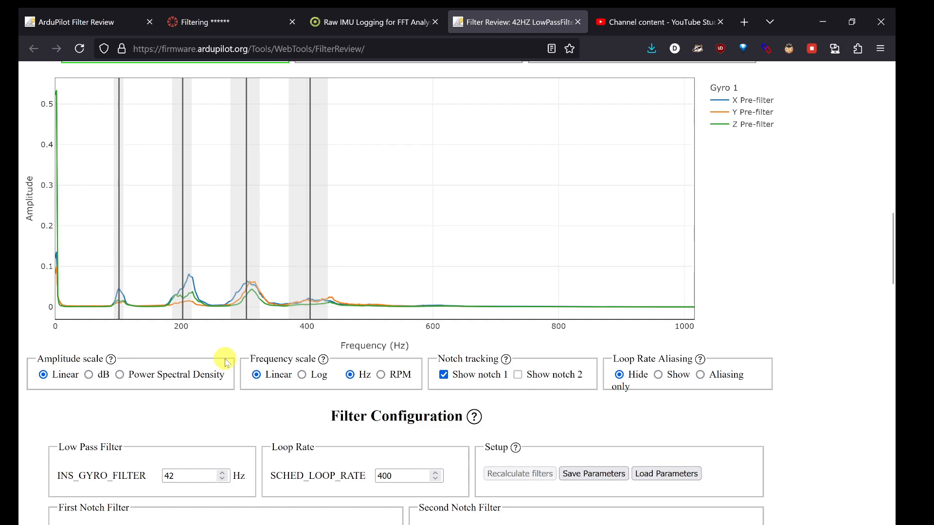
pyautogui.scroll(-2, 225, 348)
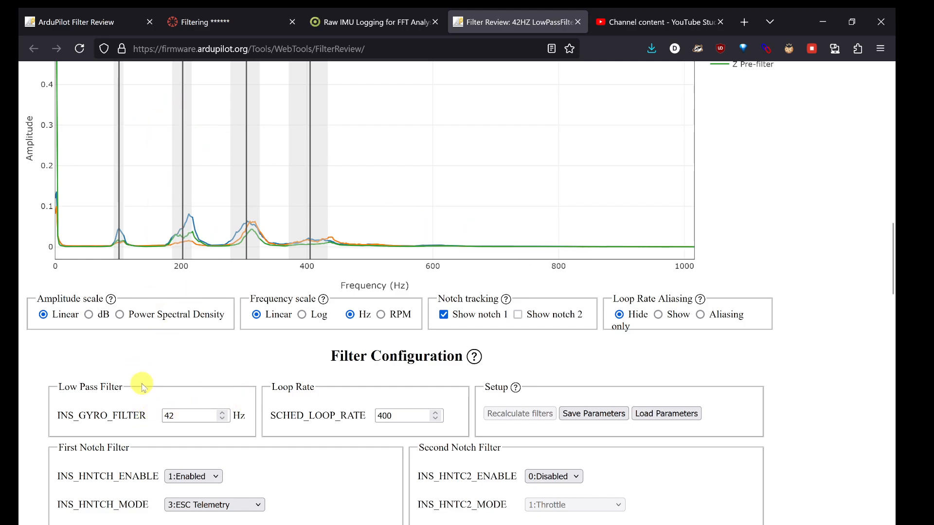
pyautogui.scroll(2, 232, 364)
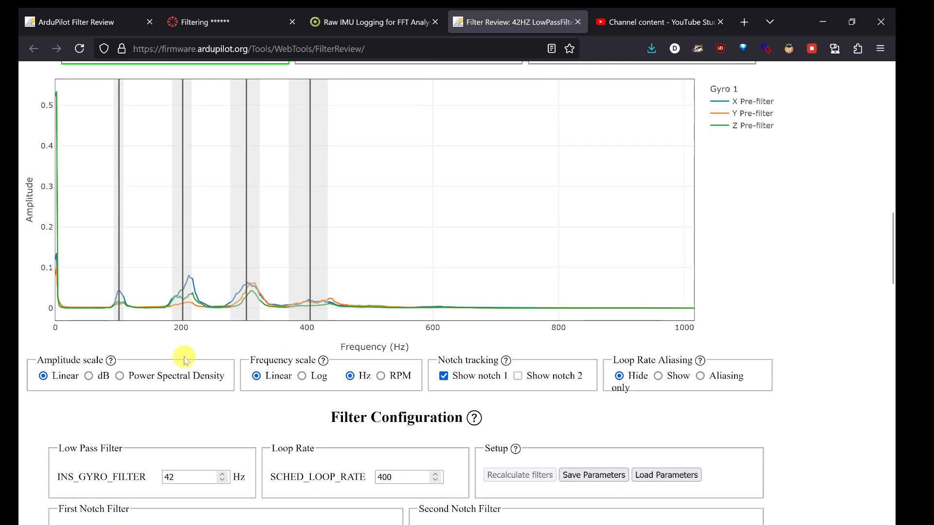
# Remove the 2nd, 3rd and 4th harmonics from the first notch filter, keeping only the 1st, and recalculate the filters
pyautogui.scroll(-7, 185, 360)
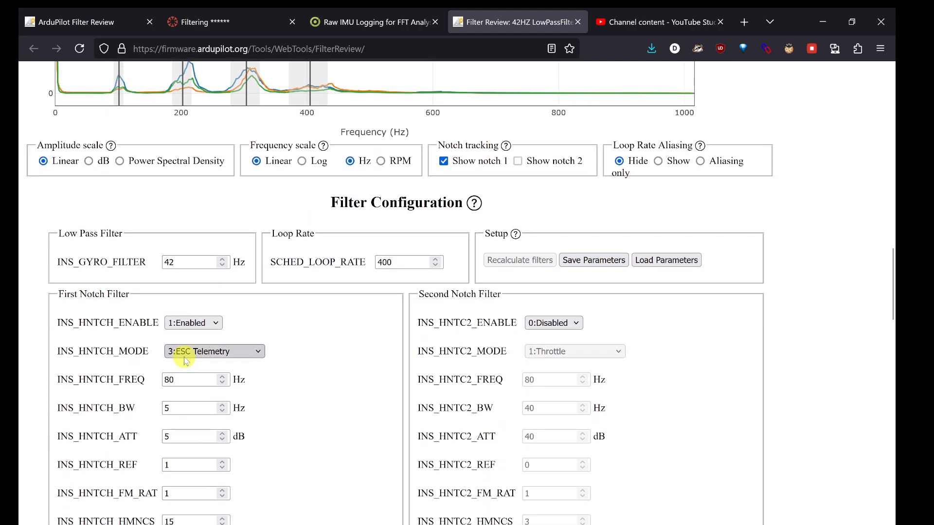
pyautogui.scroll(-6, 298, 375)
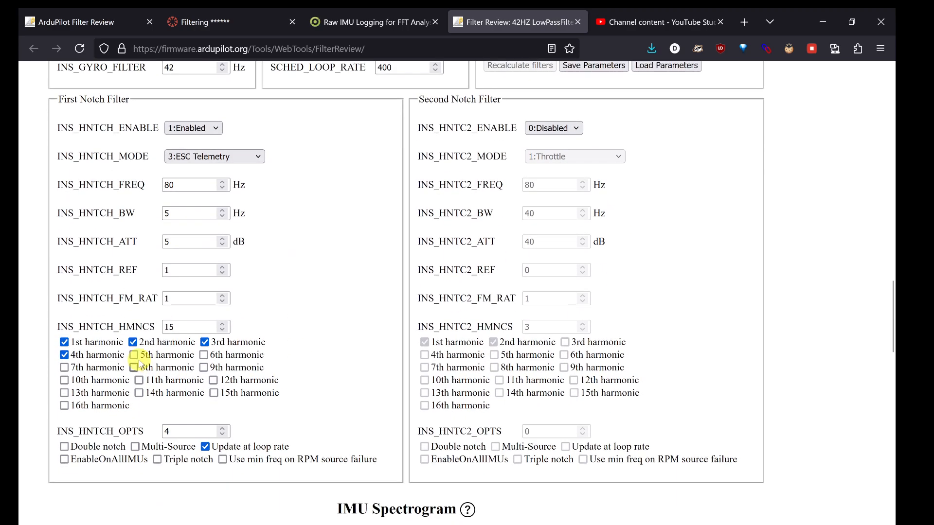
pyautogui.click(65, 355)
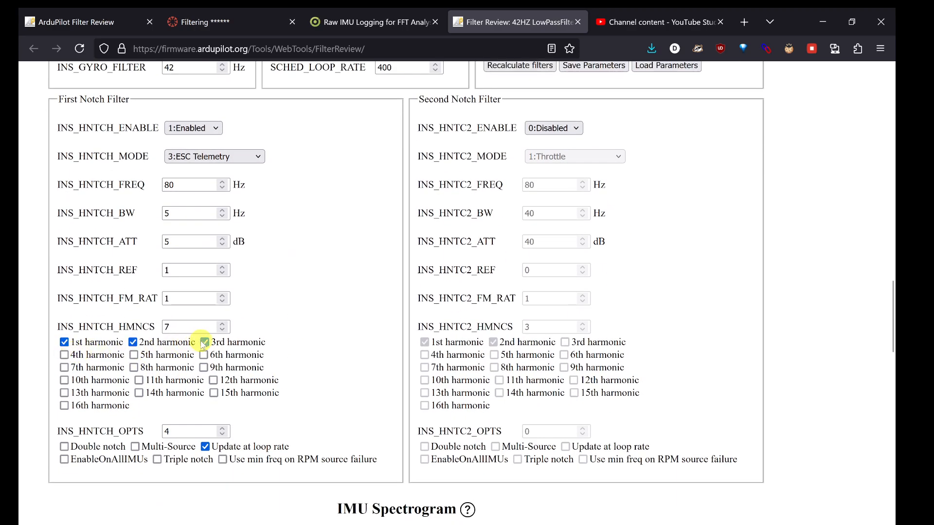
pyautogui.scroll(9, 292, 321)
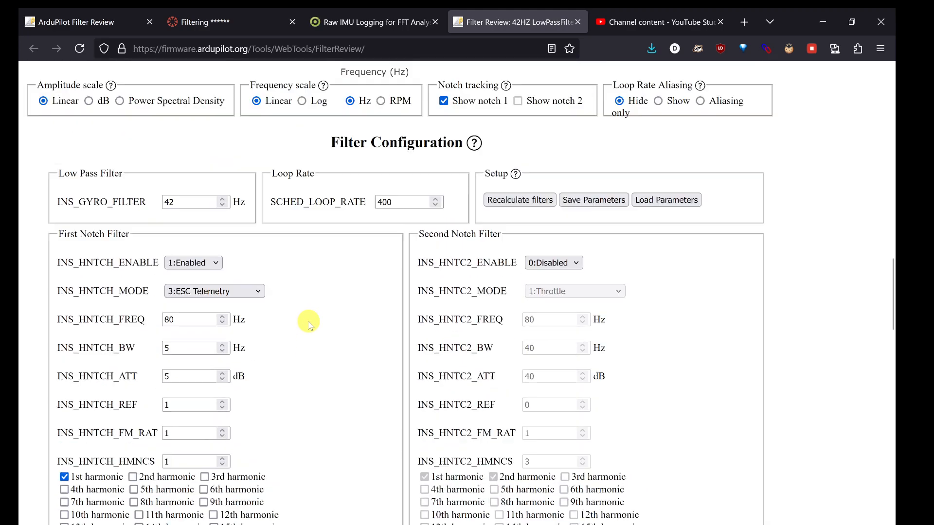
pyautogui.click(492, 362)
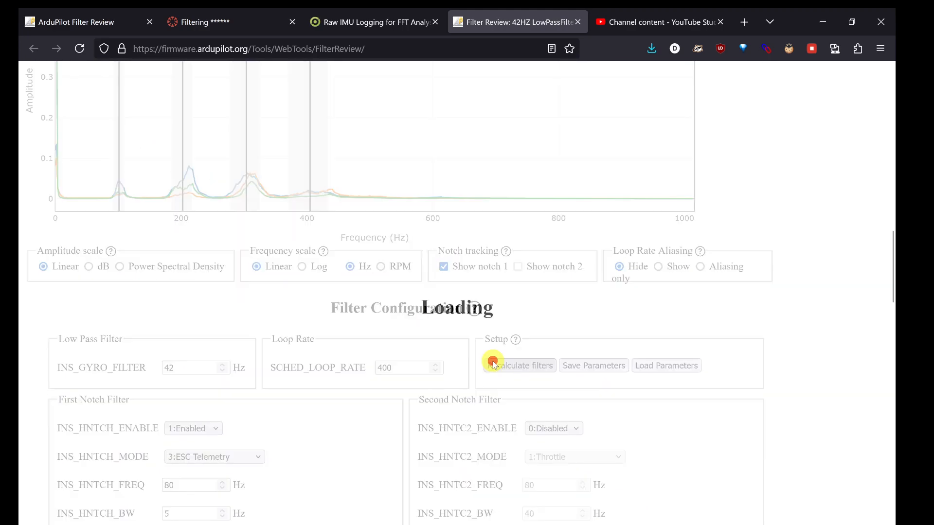
pyautogui.scroll(7, 194, 334)
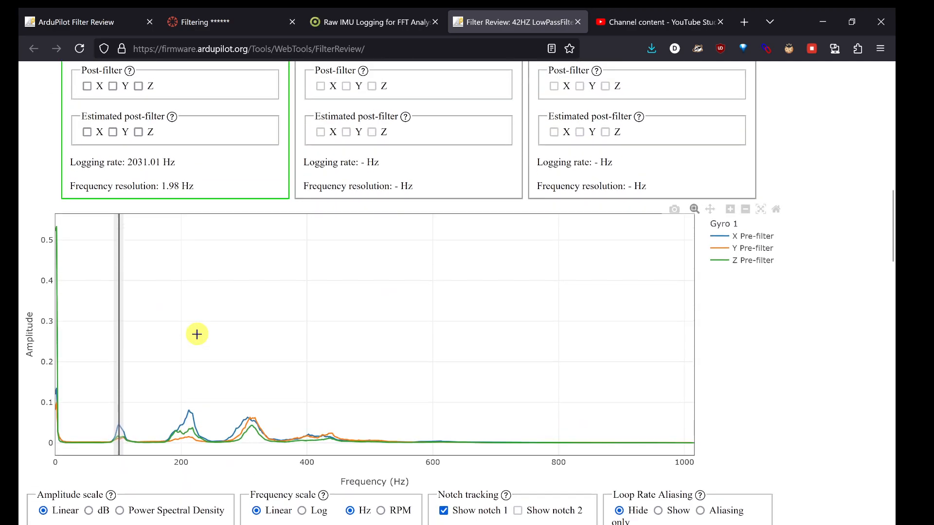
# Show the X, Y and Z post-filter traces of Gyro 1, hide the pre-filter ones, and inspect the remaining noise
pyautogui.doubleClick(95, 79)
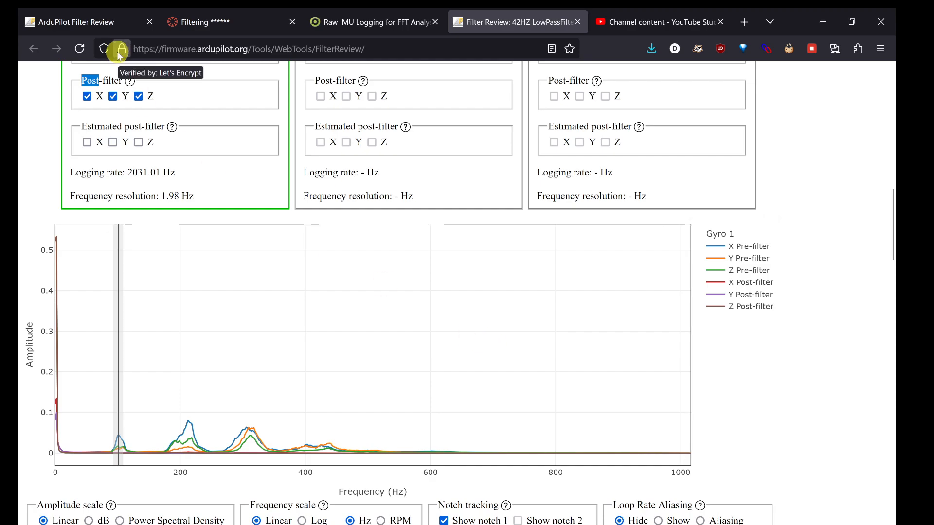
pyautogui.scroll(1, 121, 96)
pyautogui.doubleClick(108, 81)
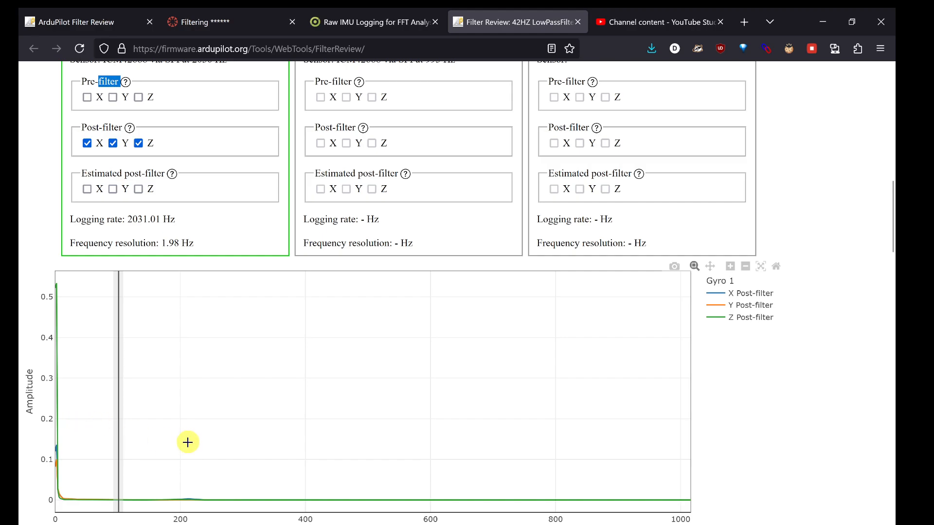
pyautogui.scroll(-3, 188, 442)
pyautogui.moveTo(214, 371)
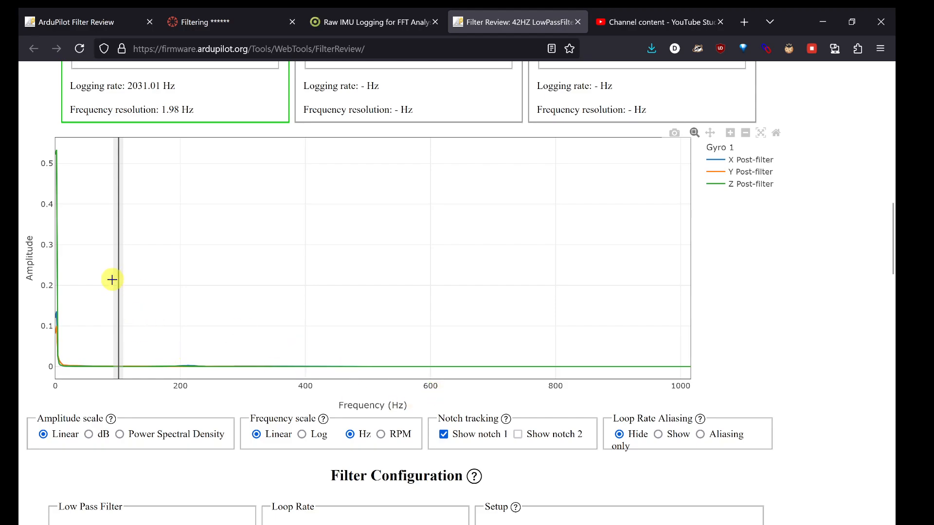
# Look up the INS_HNTCH_OPTS bits in the Multi Notch section of the ArduPilot gyro noise documentation
pyautogui.scroll(-3, 146, 480)
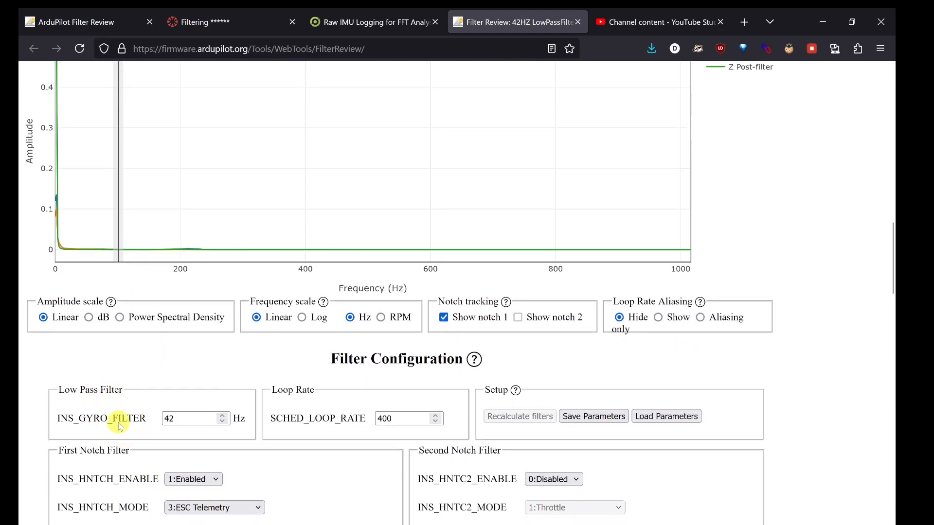
pyautogui.scroll(-10, 139, 416)
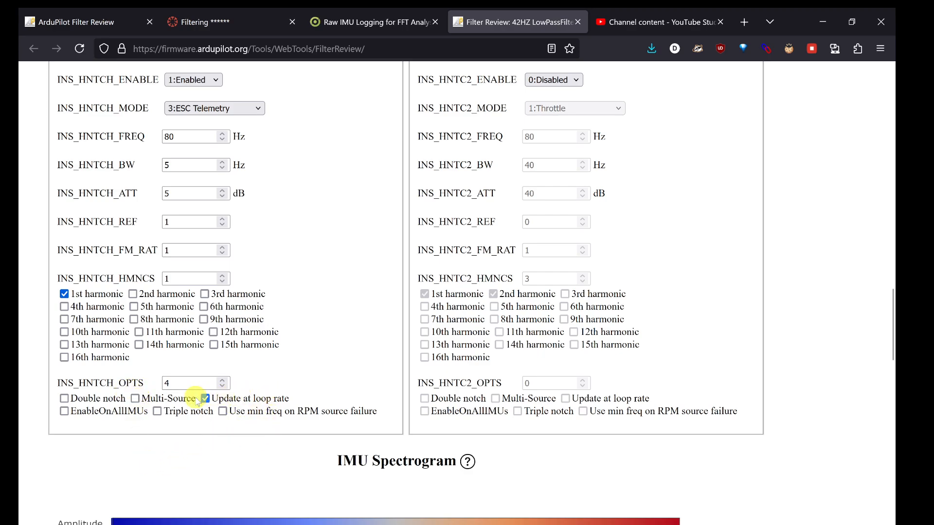
pyautogui.click(371, 27)
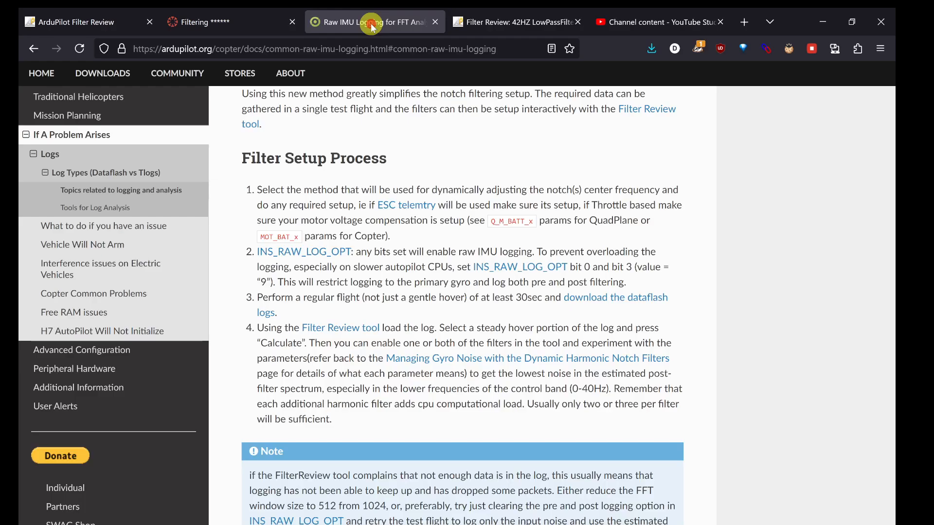
pyautogui.click(32, 49)
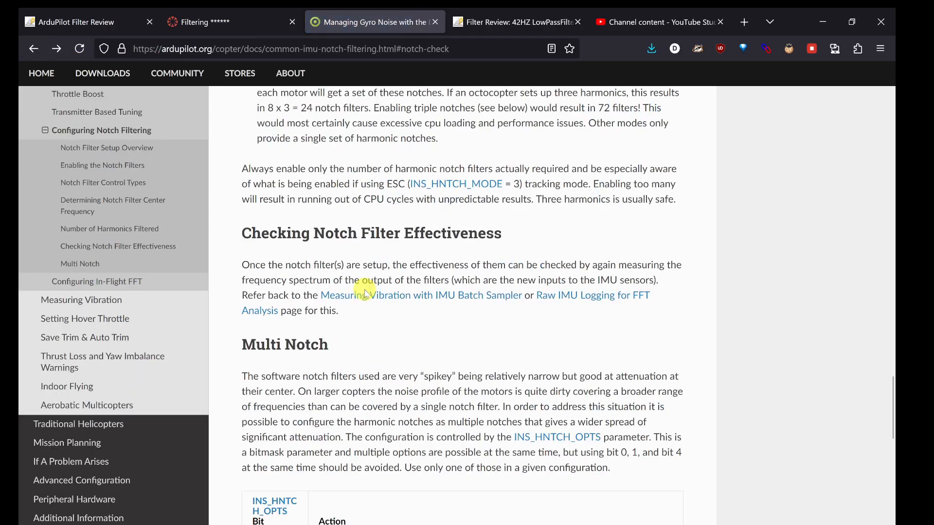
pyautogui.scroll(-5, 365, 292)
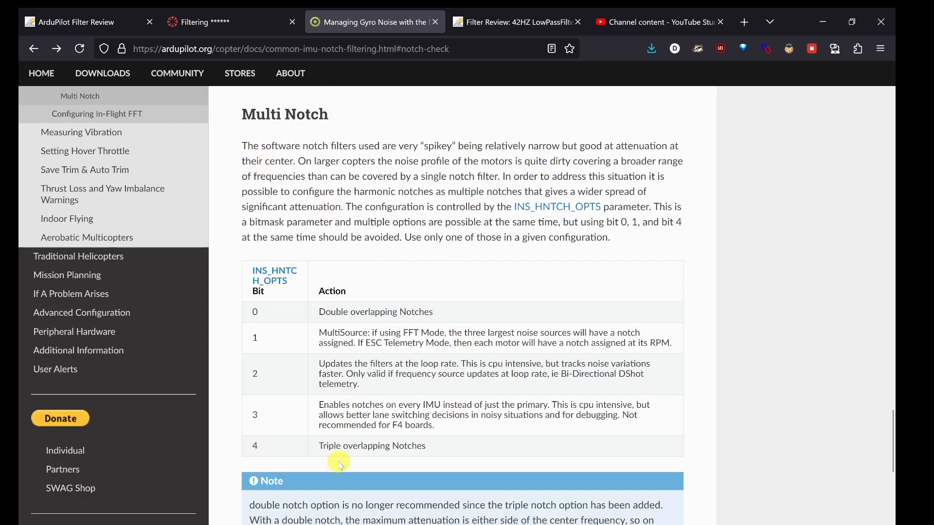
# Check the INS_HNTCH_OPTS choices in Filter Review against the documentation's MultiSource entry and double notch note
pyautogui.click(512, 23)
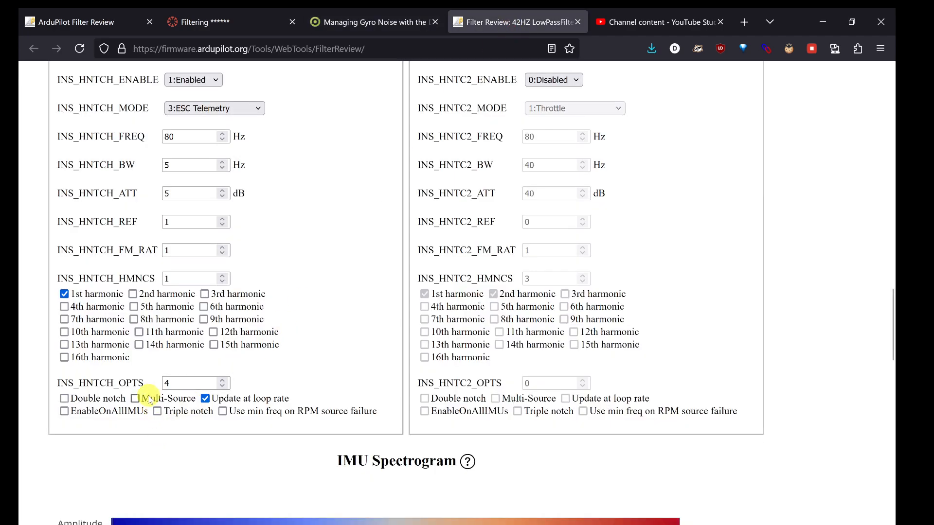
pyautogui.moveTo(128, 386)
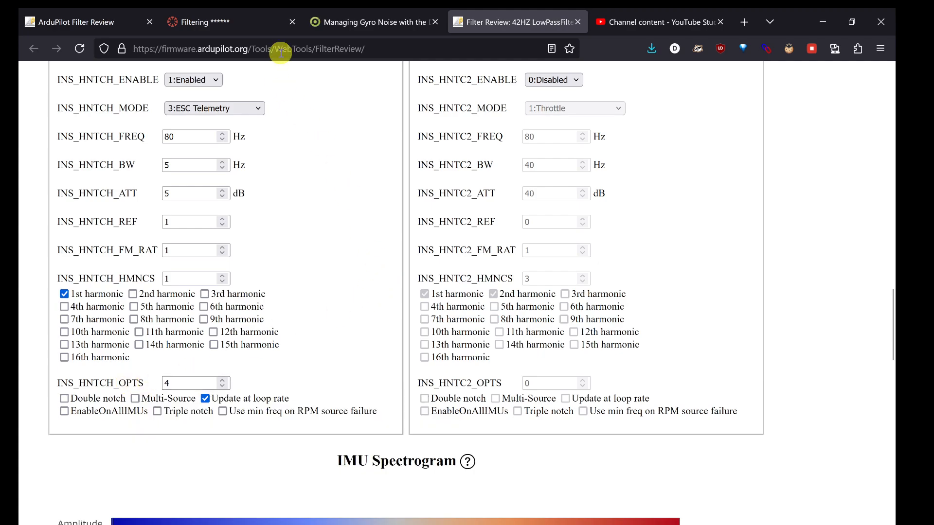
pyautogui.click(370, 30)
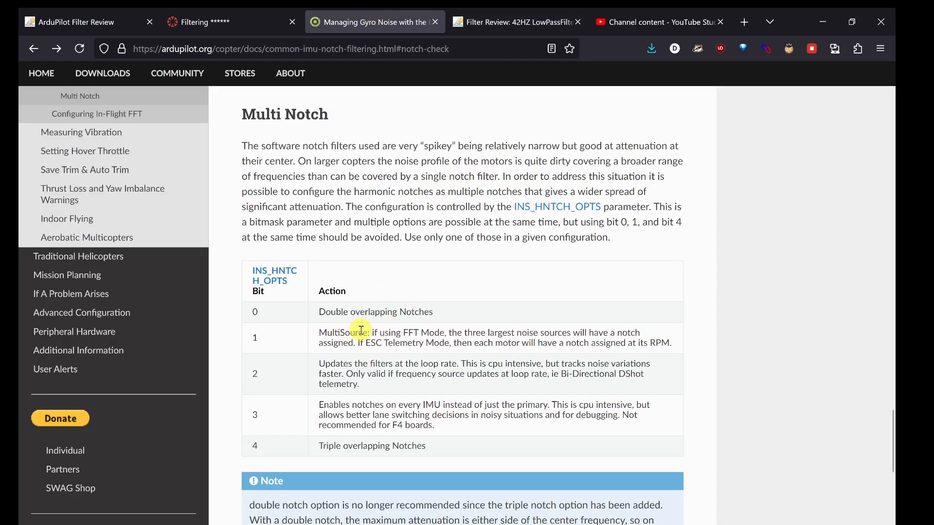
pyautogui.scroll(-1, 349, 314)
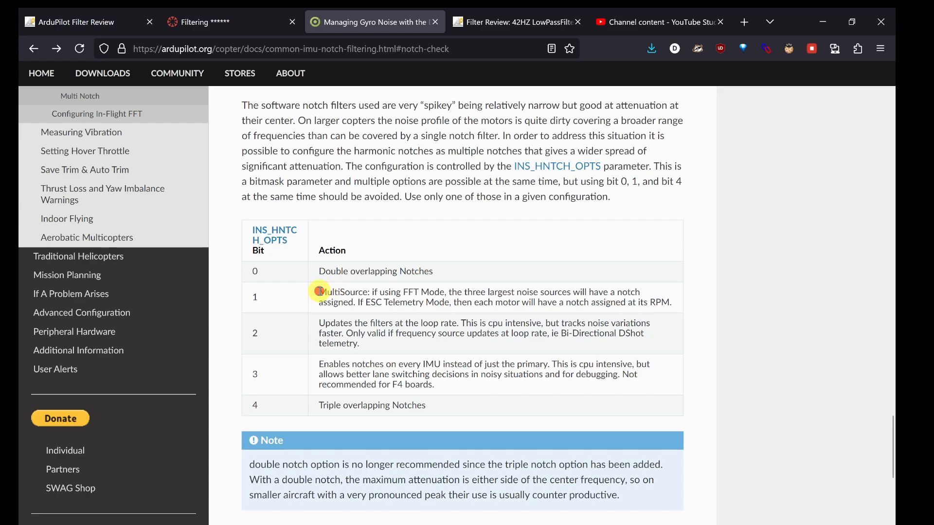
# Read the MultiSource entry and the Multi Notch introduction on spikey notch filters and the motor noise of larger copters
pyautogui.moveTo(319, 292); pyautogui.dragTo(670, 301)
pyautogui.click(687, 306)
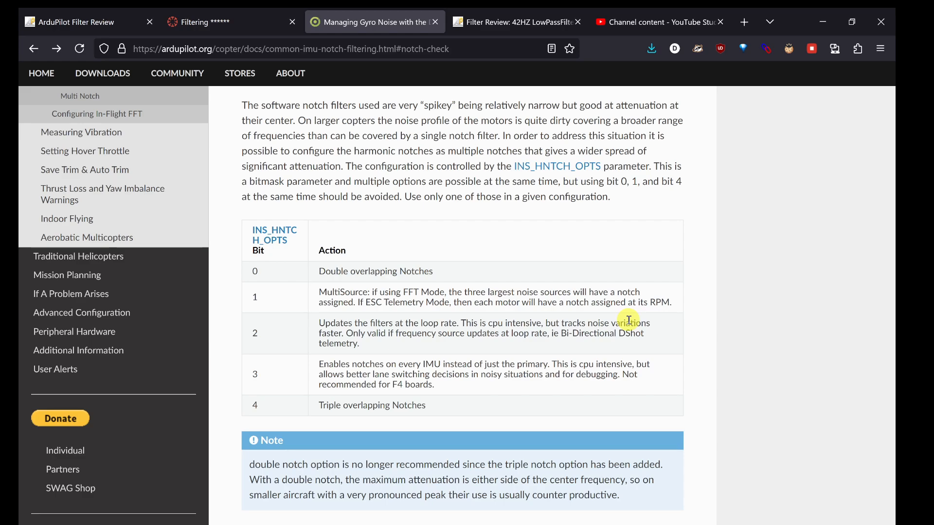
pyautogui.scroll(2, 630, 325)
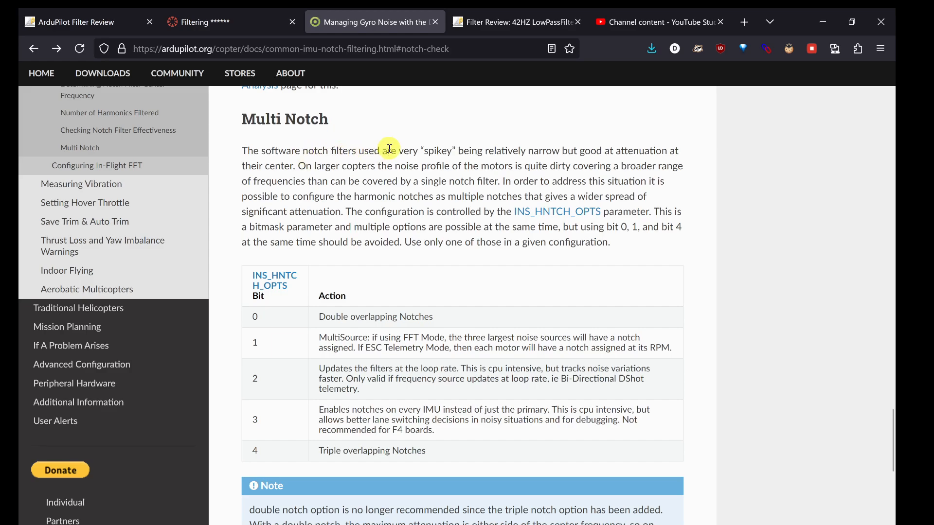
pyautogui.moveTo(425, 149); pyautogui.dragTo(462, 152)
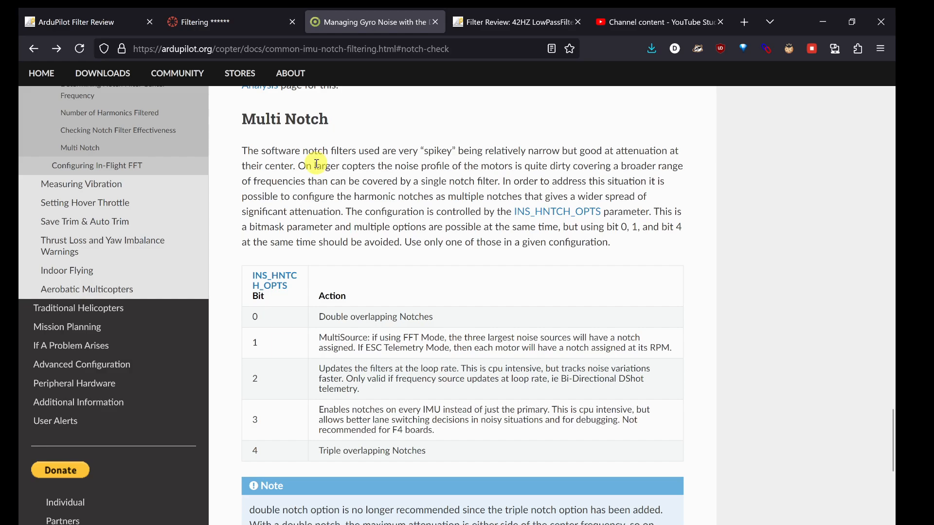
pyautogui.moveTo(317, 164); pyautogui.dragTo(367, 164)
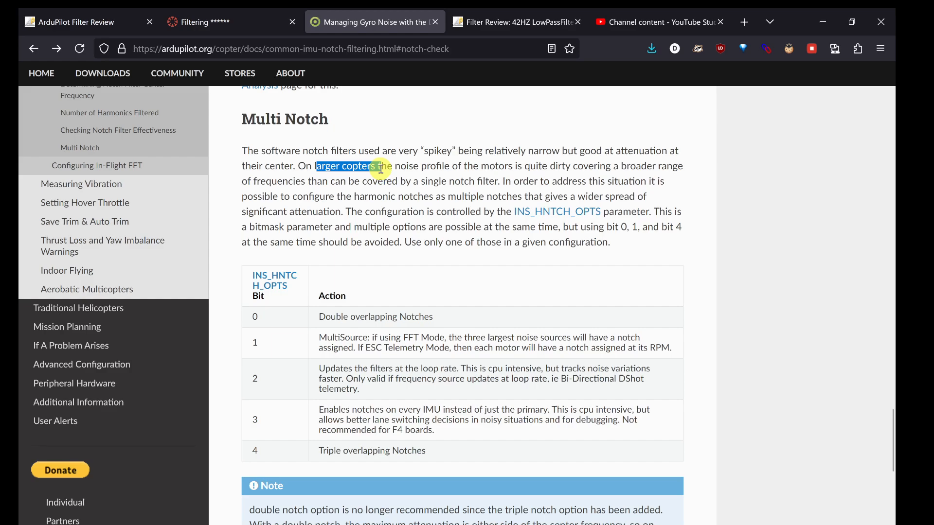
pyautogui.scroll(-1, 399, 181)
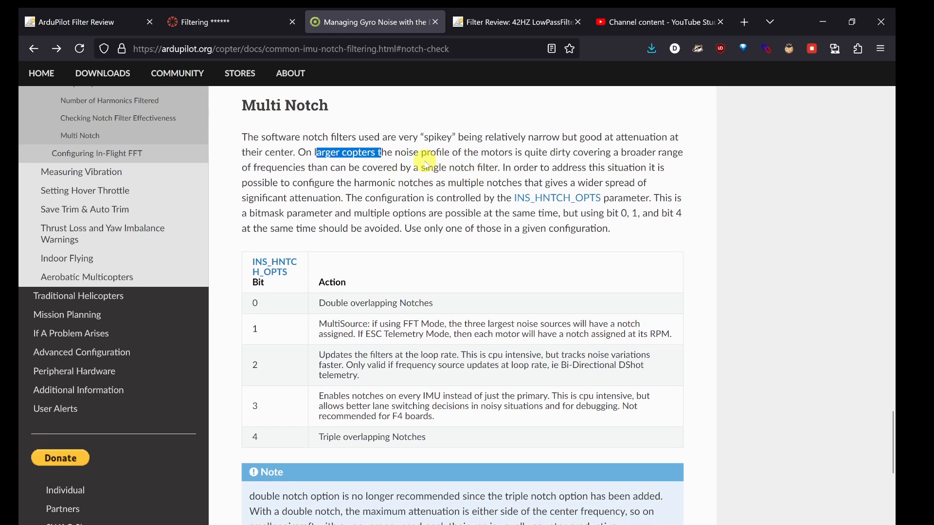
pyautogui.moveTo(455, 154); pyautogui.dragTo(584, 153)
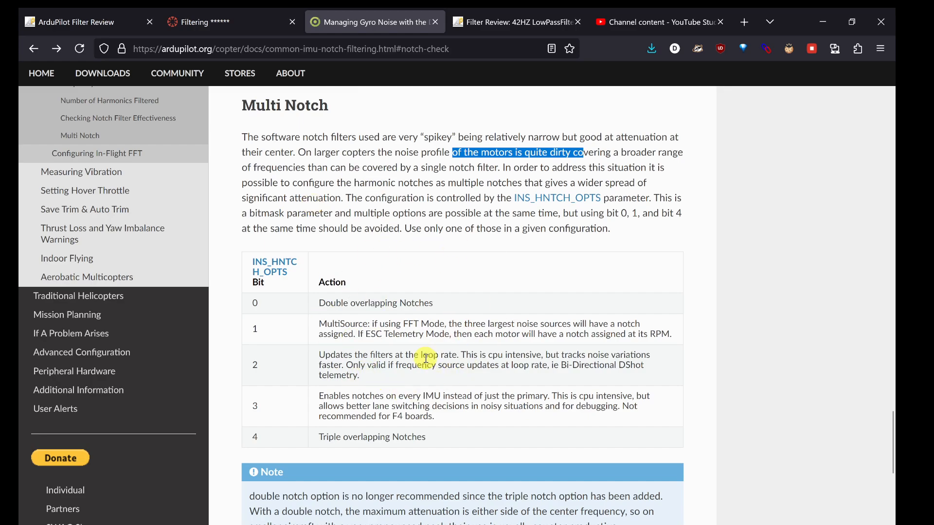
# Study the ESC telemetry part of INS_HNTCH_OPTS bit 1 and the loop-rate update conditions of bit 2 in the documentation table
pyautogui.scroll(-2, 388, 335)
pyautogui.scroll(1, 385, 345)
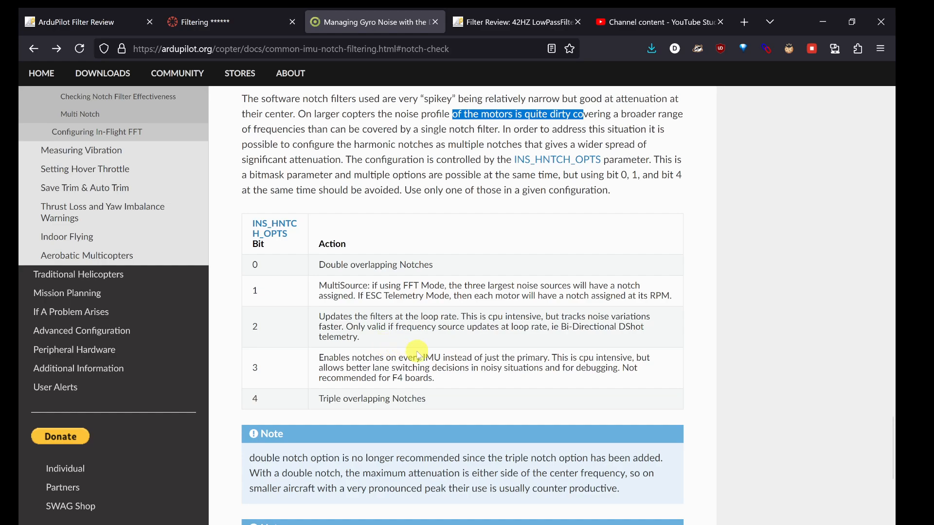
pyautogui.moveTo(361, 296); pyautogui.dragTo(680, 301)
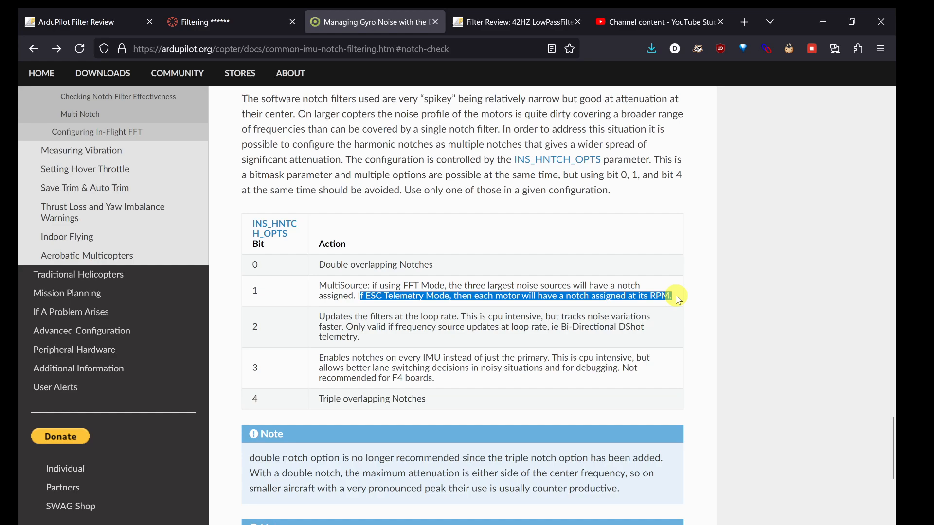
pyautogui.click(362, 329)
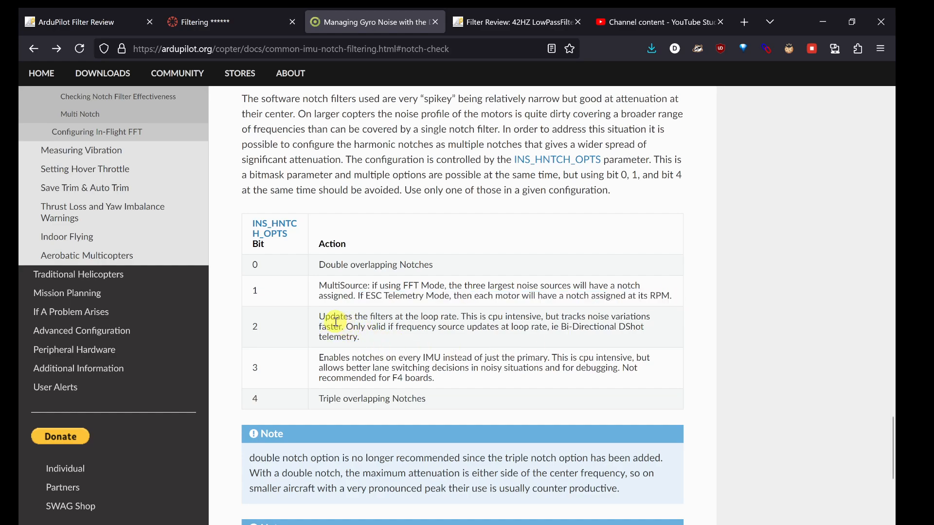
pyautogui.moveTo(321, 318); pyautogui.dragTo(365, 326)
pyautogui.click(453, 324)
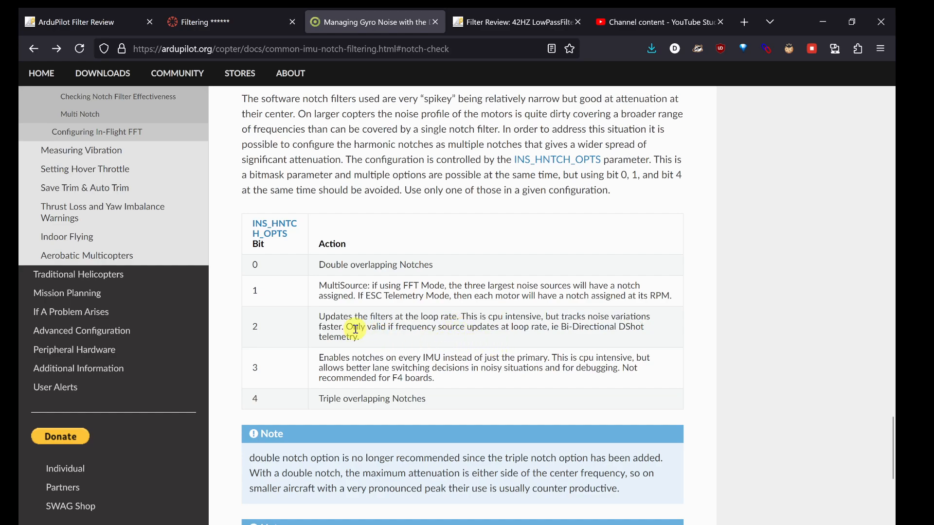
pyautogui.moveTo(349, 327); pyautogui.dragTo(496, 343)
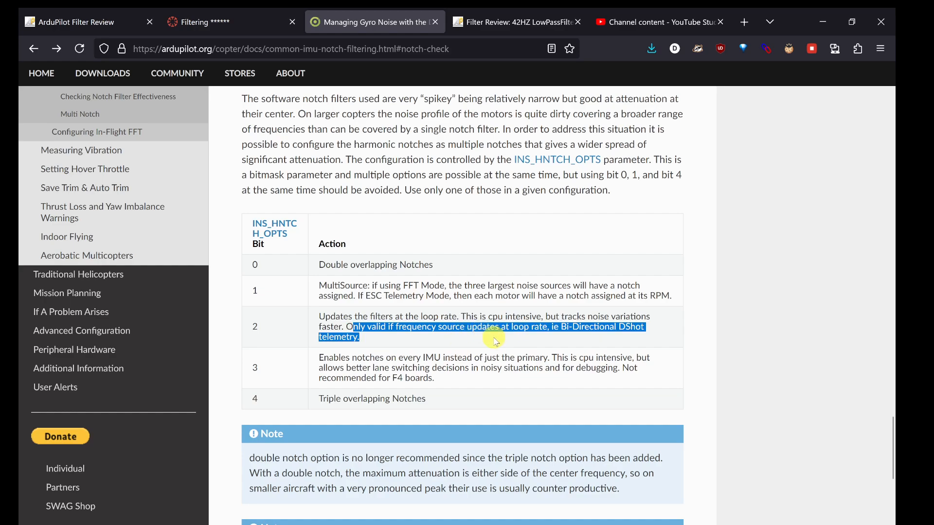
pyautogui.click(495, 342)
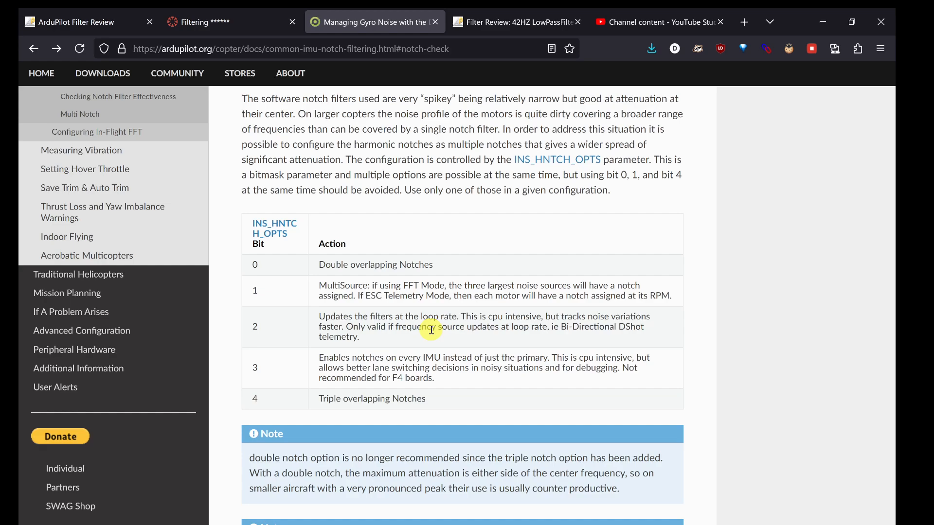
pyautogui.moveTo(350, 316); pyautogui.dragTo(447, 323)
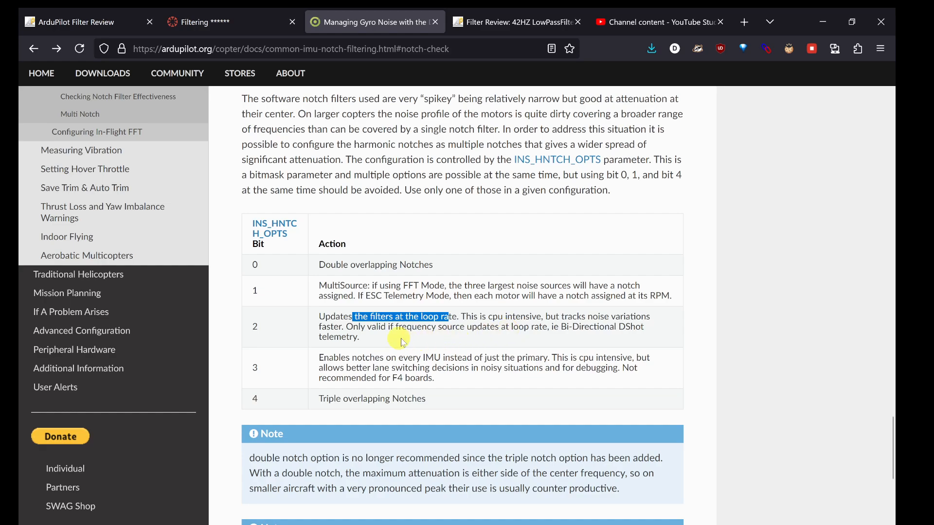
pyautogui.moveTo(385, 328); pyautogui.dragTo(563, 354)
pyautogui.click(544, 331)
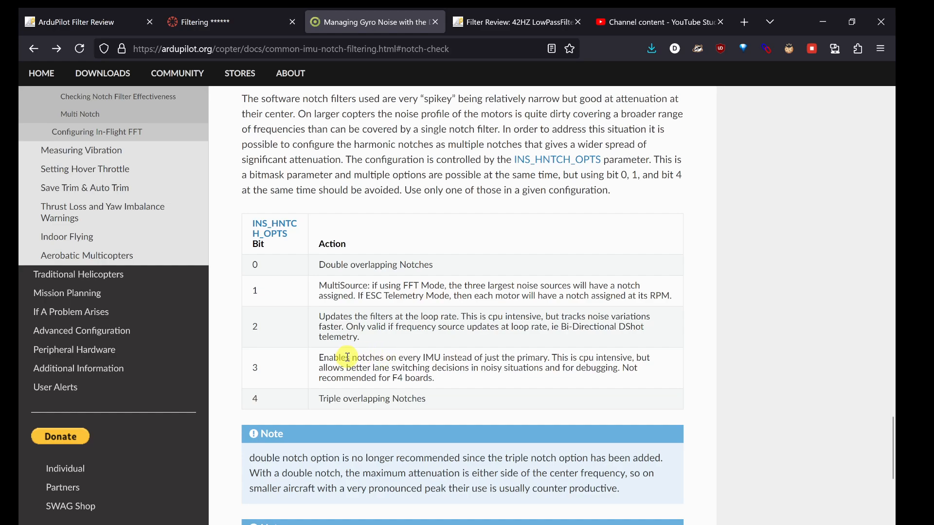
# Review INS_HNTCH_OPTS bit 3 for all IMUs and bit 4 for triple notches, plus the introduction's text on broad motor noise
pyautogui.moveTo(346, 358); pyautogui.dragTo(535, 383)
pyautogui.click(460, 381)
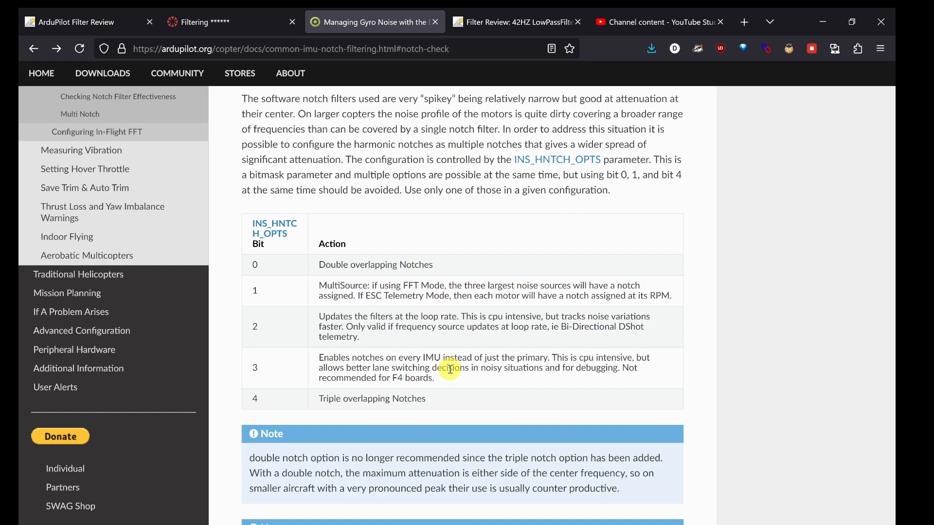
pyautogui.scroll(-1, 469, 360)
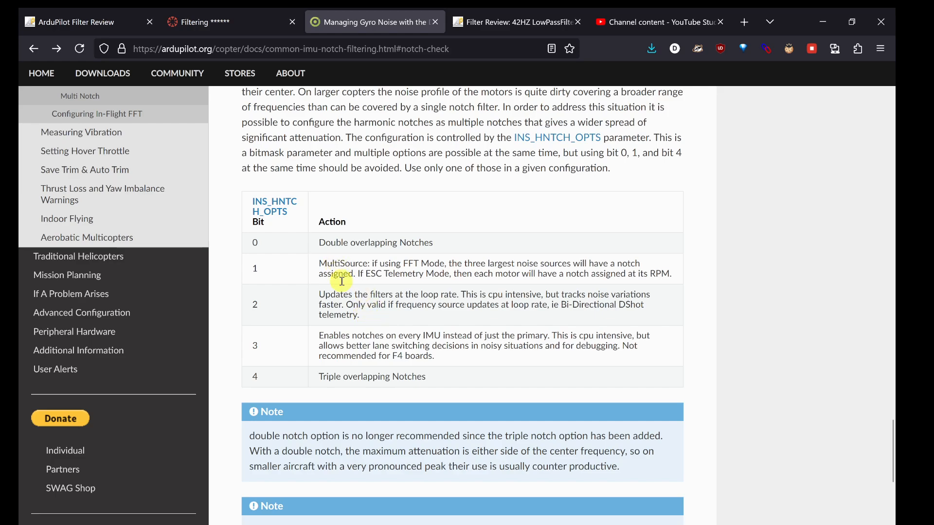
pyautogui.scroll(-1, 393, 325)
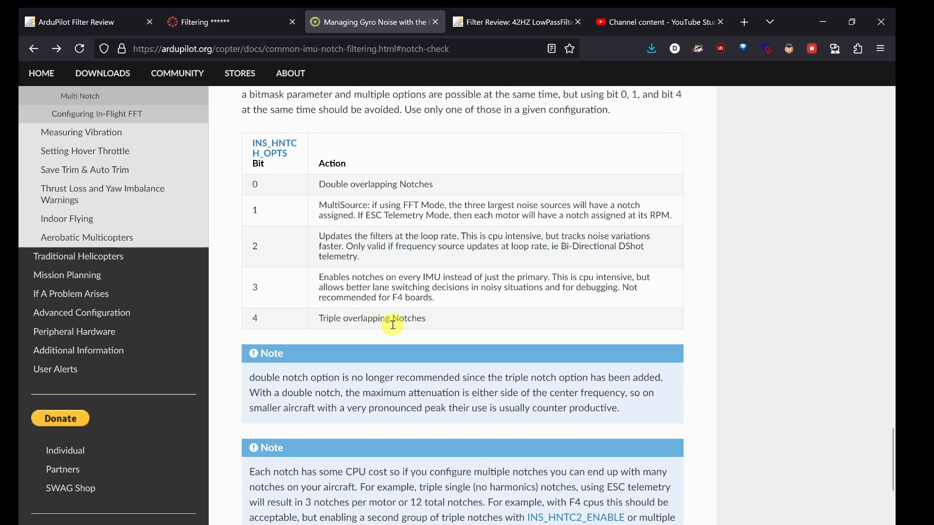
pyautogui.moveTo(430, 321); pyautogui.dragTo(322, 321)
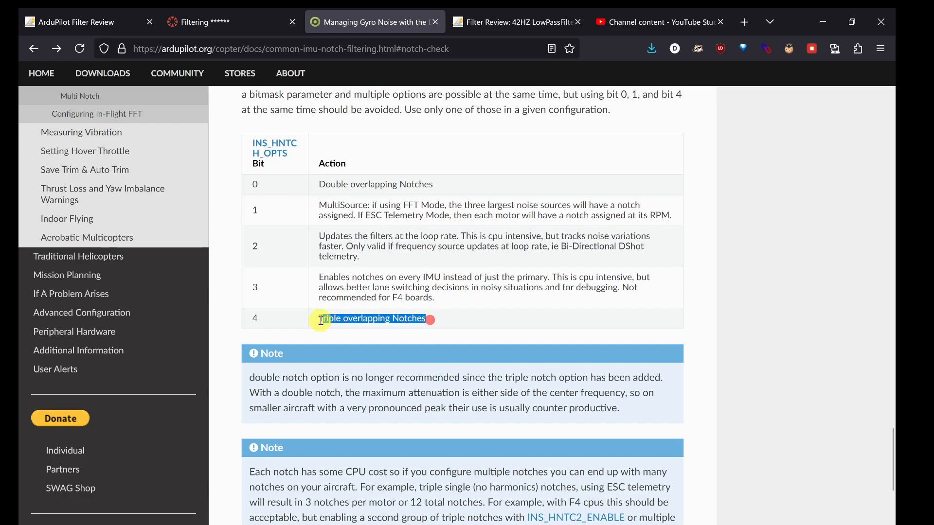
pyautogui.click(335, 320)
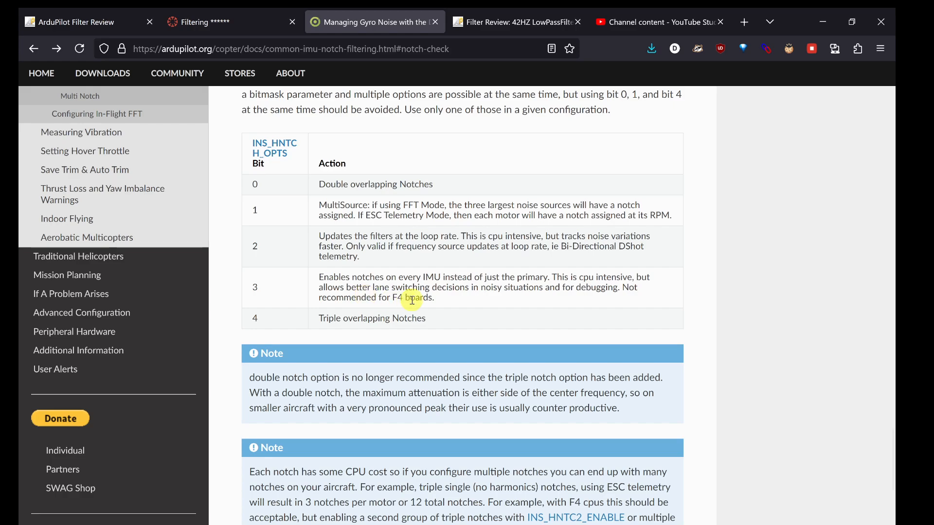
pyautogui.scroll(3, 410, 300)
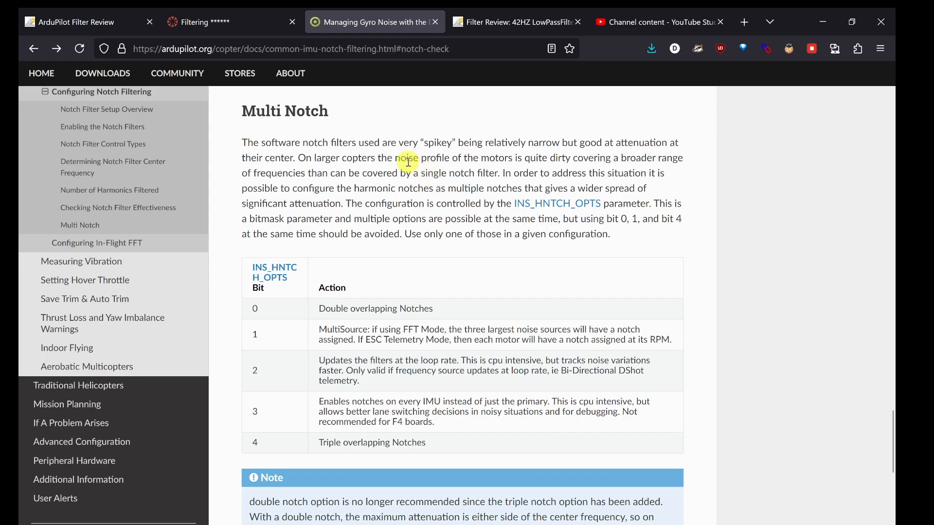
pyautogui.moveTo(405, 160); pyautogui.dragTo(655, 161)
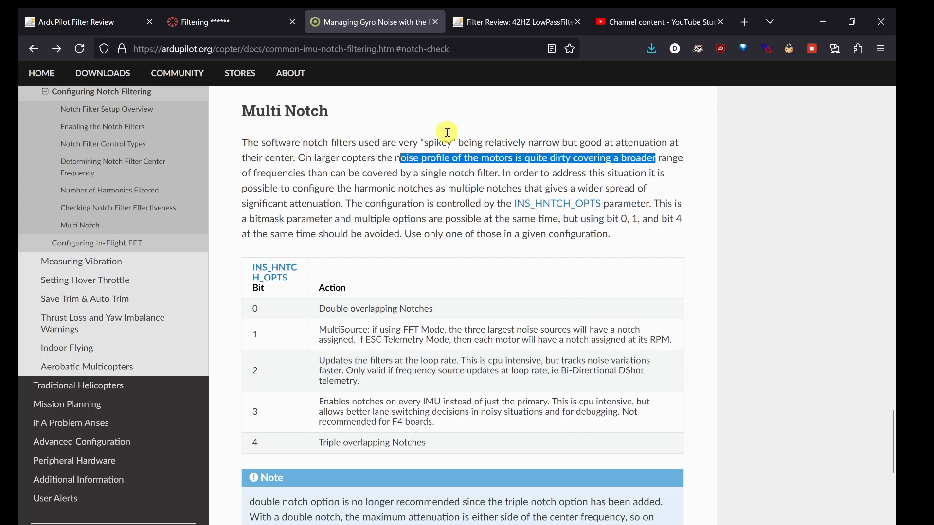
# Back in Filter Review, enable Multi-Source alongside Update at loop rate for the first notch filter and recalculate the filters
pyautogui.click(520, 26)
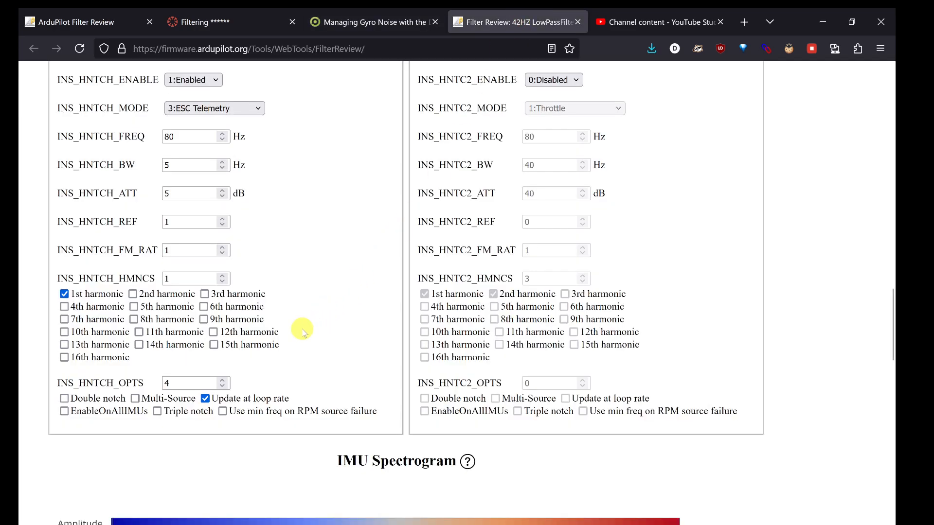
pyautogui.click(136, 398)
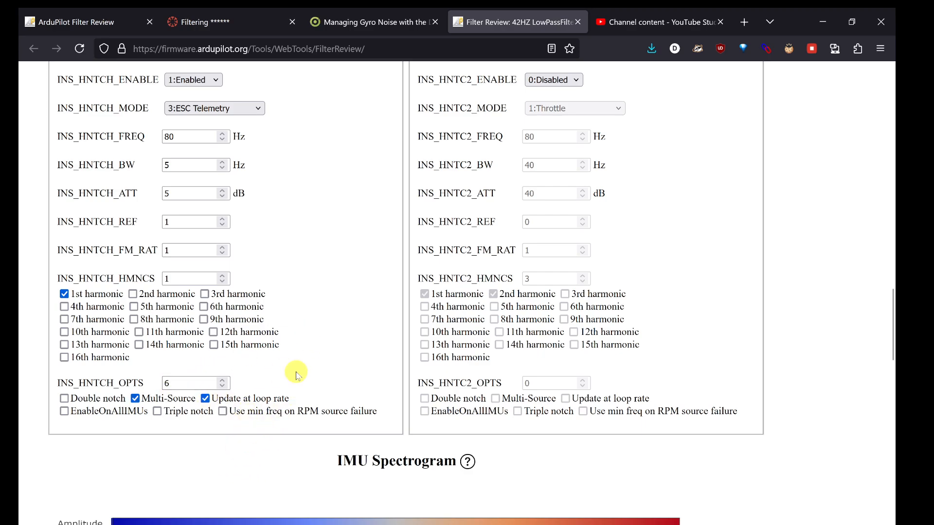
pyautogui.scroll(8, 316, 370)
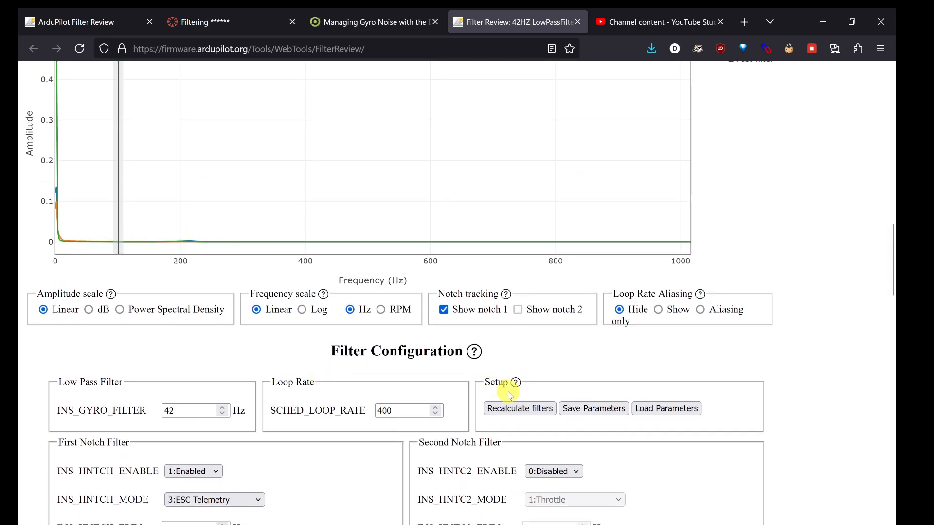
pyautogui.click(504, 406)
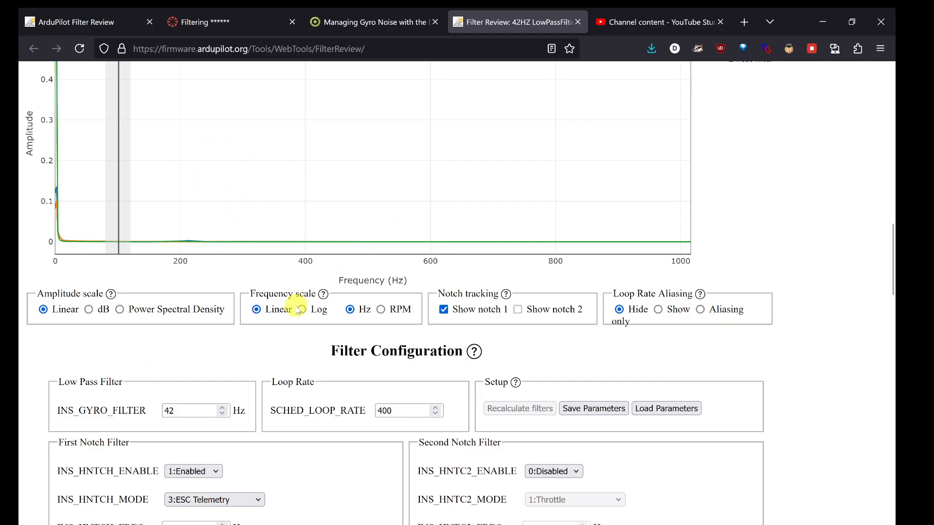
# Show the X, Y and Z estimated post-filter traces of Gyro 1 and check them against the first notch filter settings
pyautogui.scroll(5, 298, 310)
pyautogui.doubleClick(118, 194)
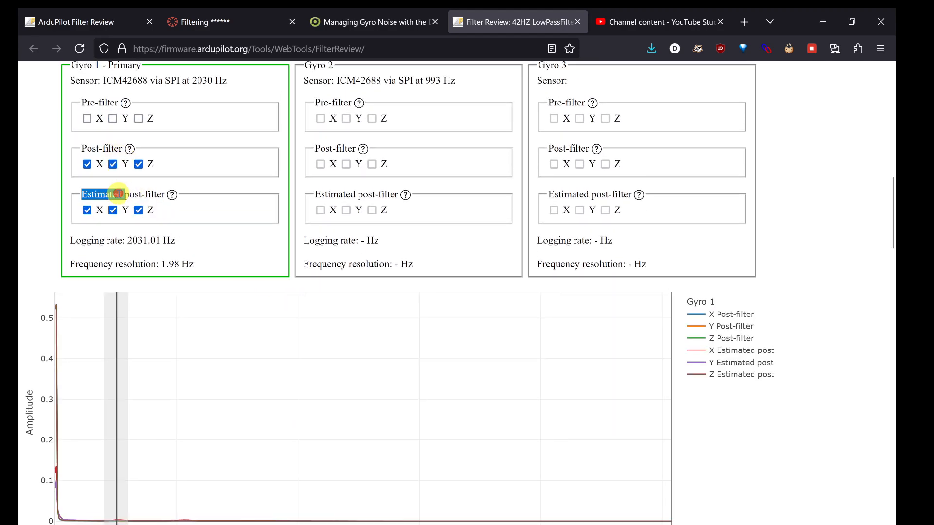
pyautogui.scroll(-5, 233, 229)
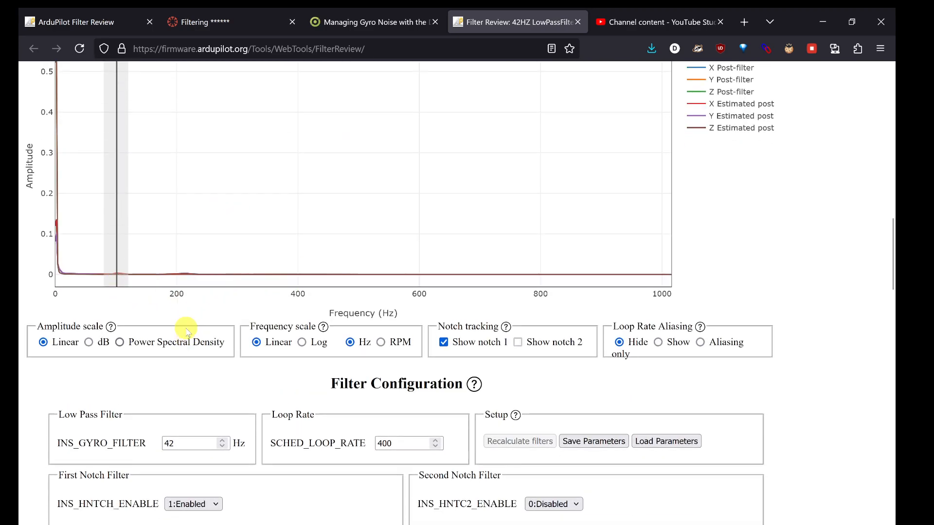
pyautogui.scroll(3, 187, 330)
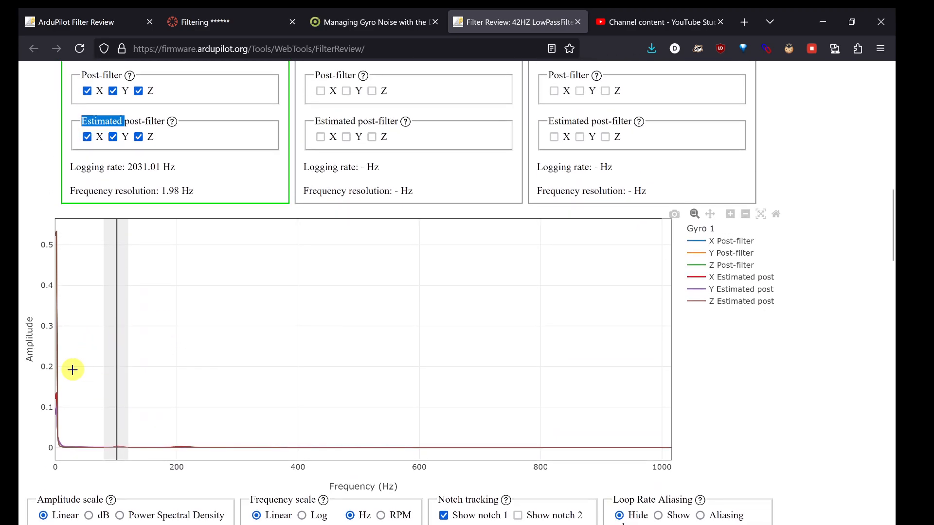
pyautogui.scroll(-8, 180, 404)
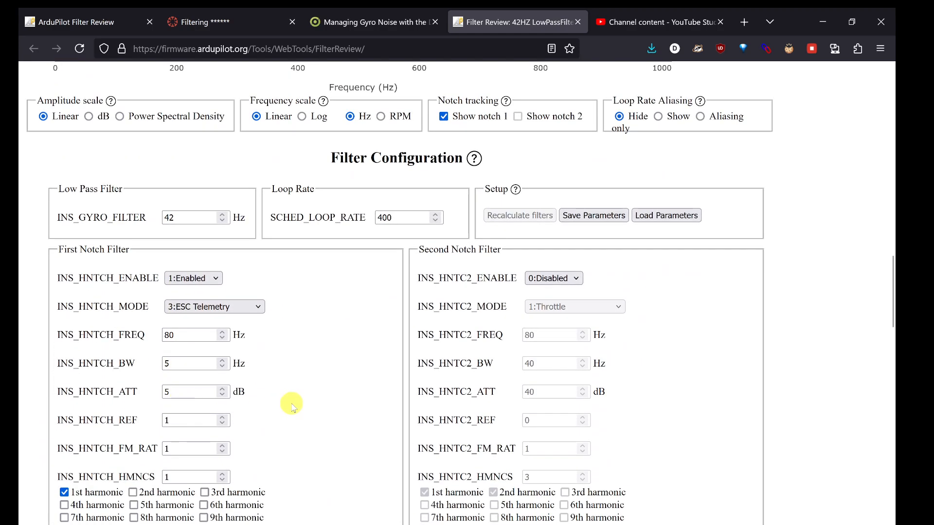
pyautogui.scroll(-3, 292, 404)
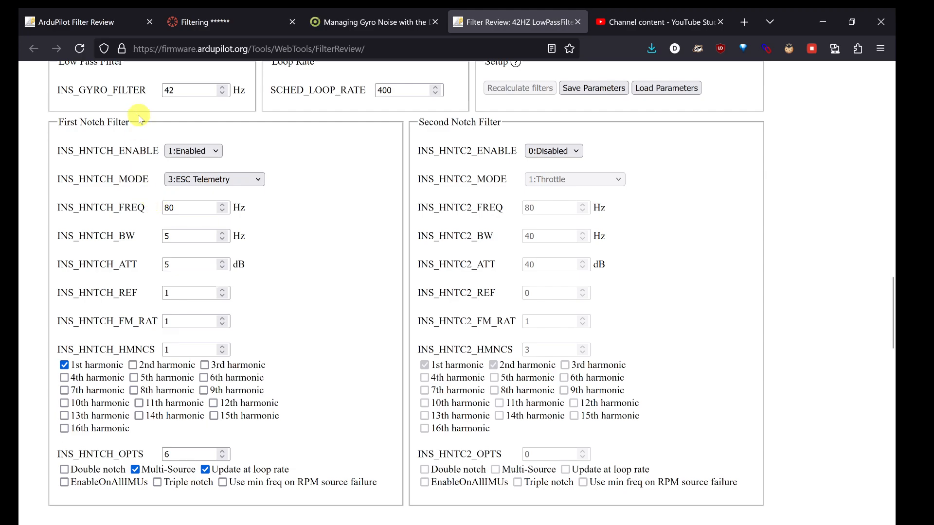
pyautogui.scroll(2, 128, 174)
pyautogui.scroll(3, 189, 258)
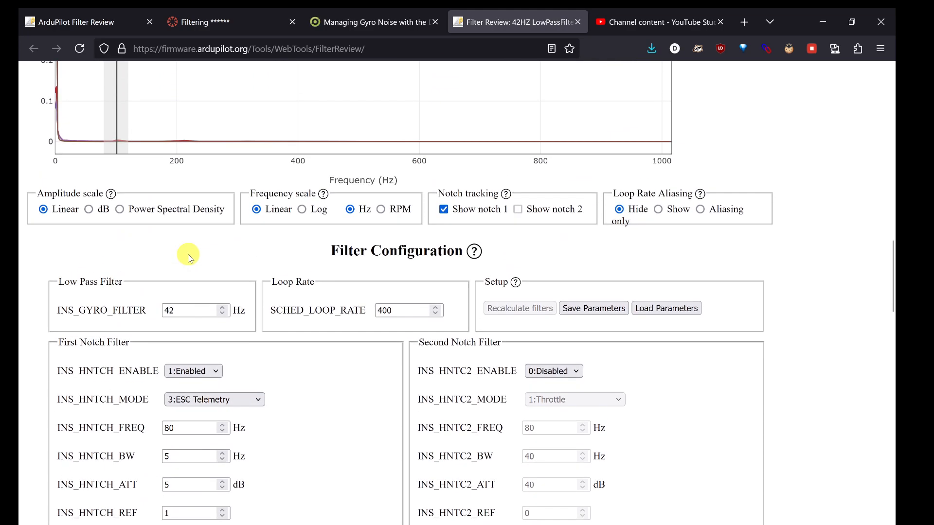
pyautogui.scroll(1, 189, 256)
pyautogui.scroll(2, 137, 275)
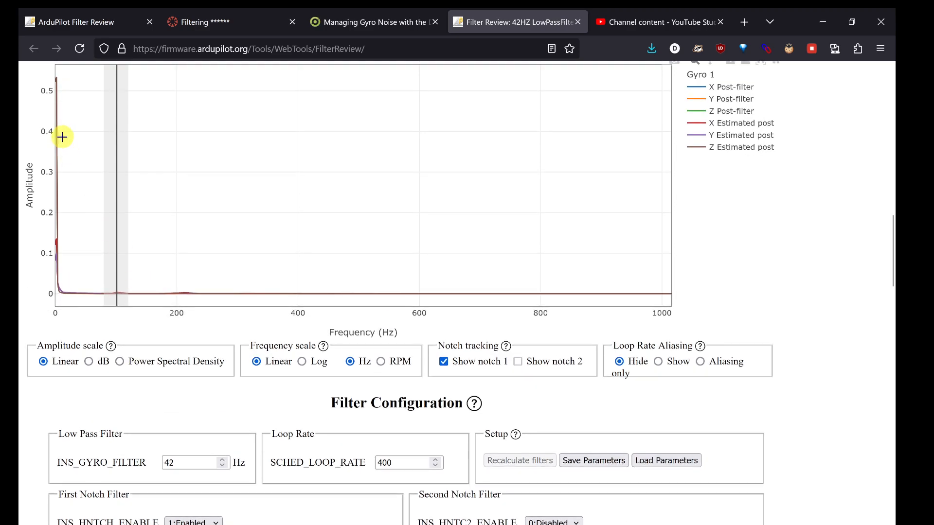
# Hide Gyro 1's post-filter traces and zoom the spectrum to about 70–310 Hz to inspect the estimated post-filter noise
pyautogui.moveTo(64, 122); pyautogui.dragTo(387, 311)
pyautogui.scroll(2, 258, 286)
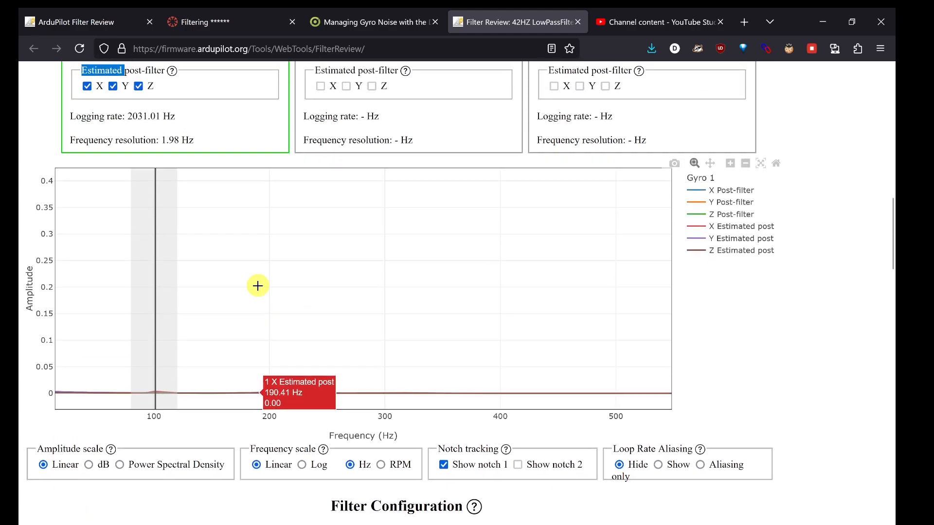
pyautogui.scroll(1, 258, 286)
pyautogui.doubleClick(113, 80)
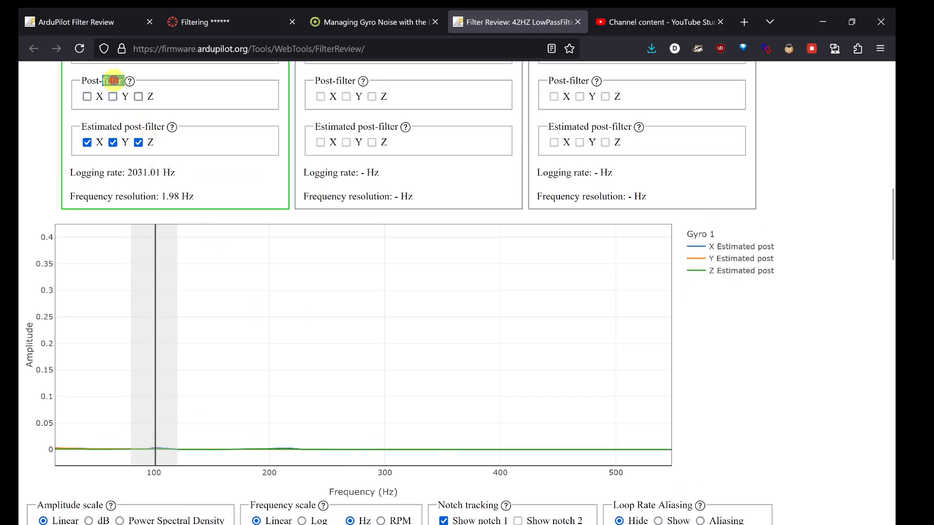
pyautogui.moveTo(123, 409); pyautogui.dragTo(397, 474)
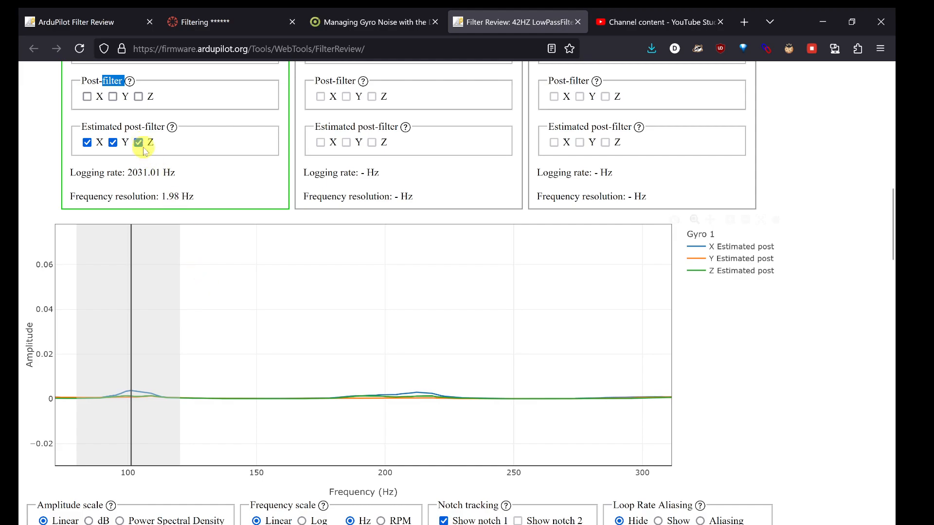
# Show the X, Y and Z post-filter traces of Gyro 1 alongside its estimated post-filter traces in the spectrum
pyautogui.doubleClick(136, 127)
pyautogui.click(133, 127)
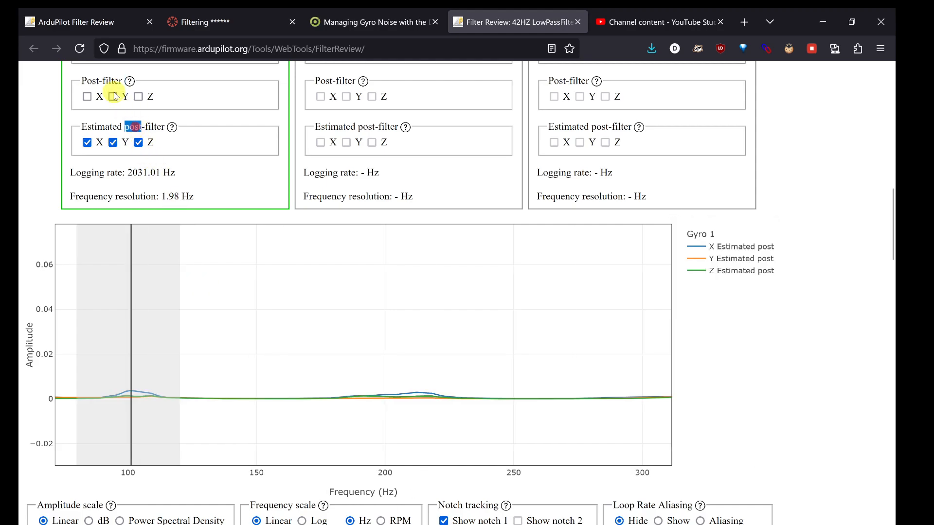
pyautogui.doubleClick(113, 80)
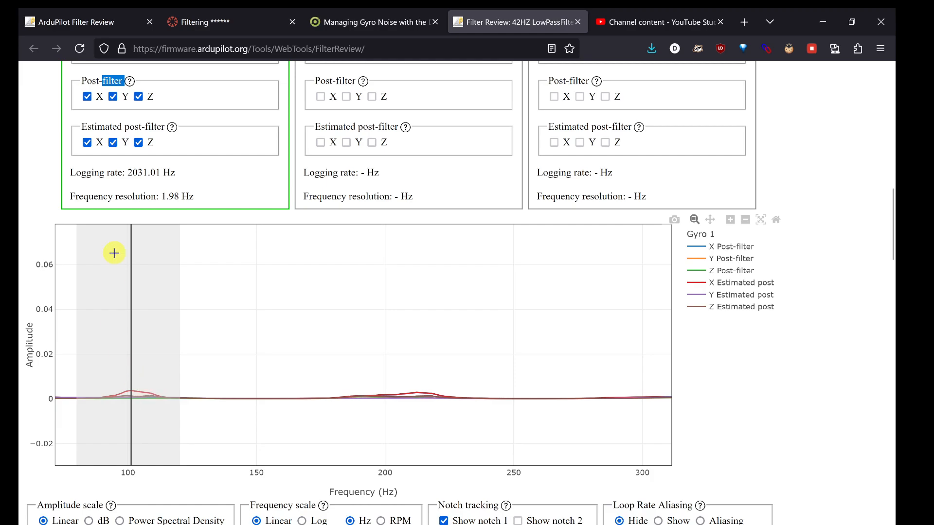
pyautogui.scroll(-1, 208, 493)
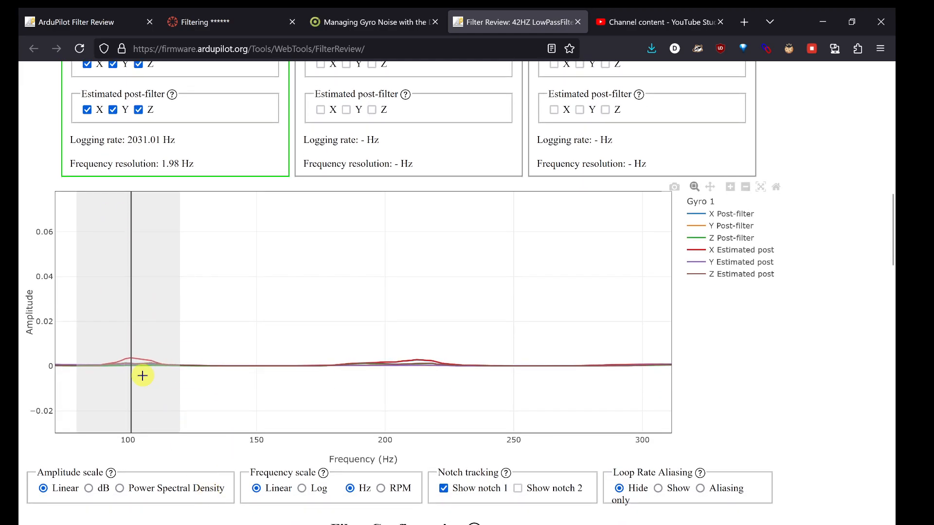
# Disable Multi-Source in INS_HNTCH_OPTS for the first notch filter and recalculate the filters
pyautogui.scroll(-6, 178, 449)
pyautogui.scroll(-4, 180, 457)
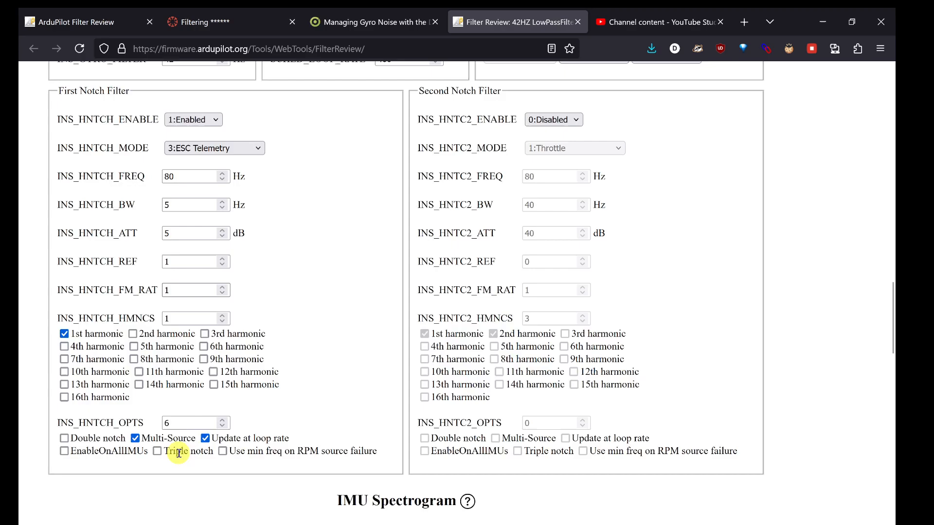
pyautogui.click(136, 433)
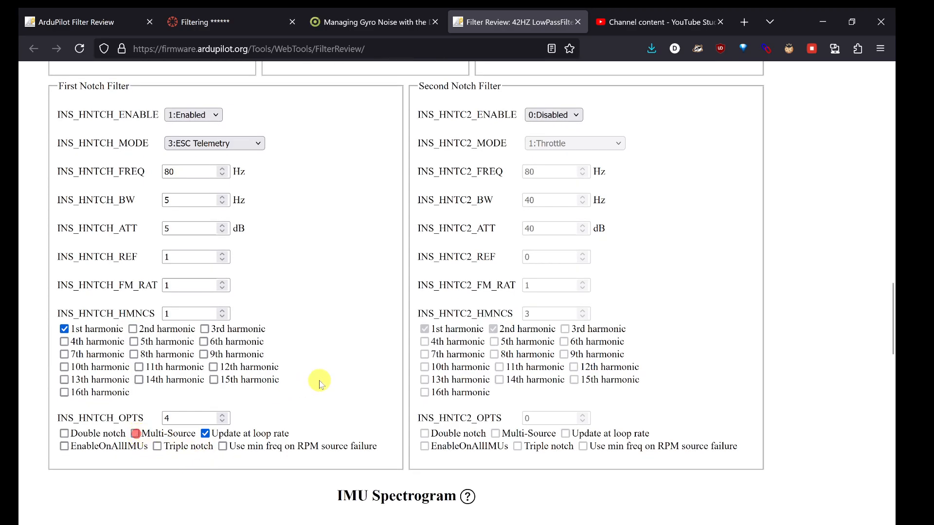
pyautogui.scroll(8, 317, 380)
pyautogui.click(501, 424)
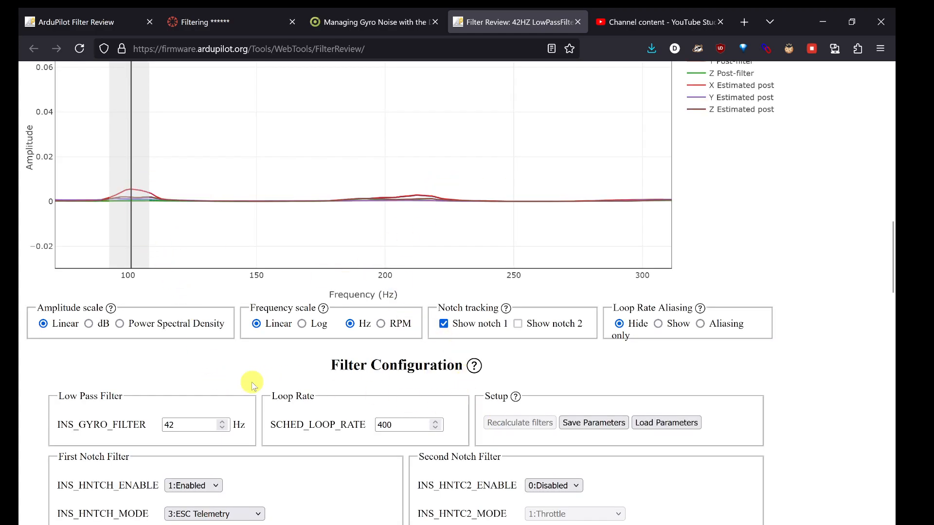
# Re-enable Multi-Source for the first notch filter, recalculate the filters and check the notch settings against the spectrum
pyautogui.scroll(-10, 250, 381)
pyautogui.click(135, 349)
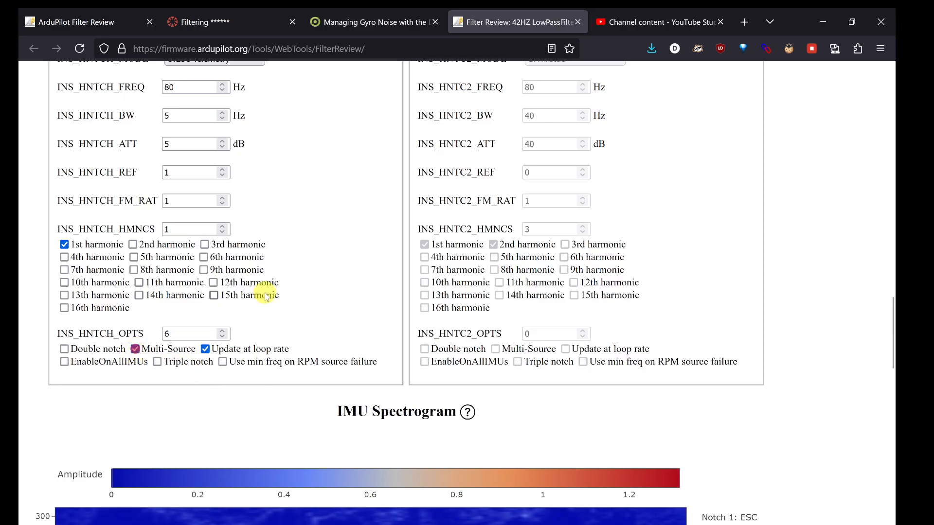
pyautogui.scroll(8, 263, 297)
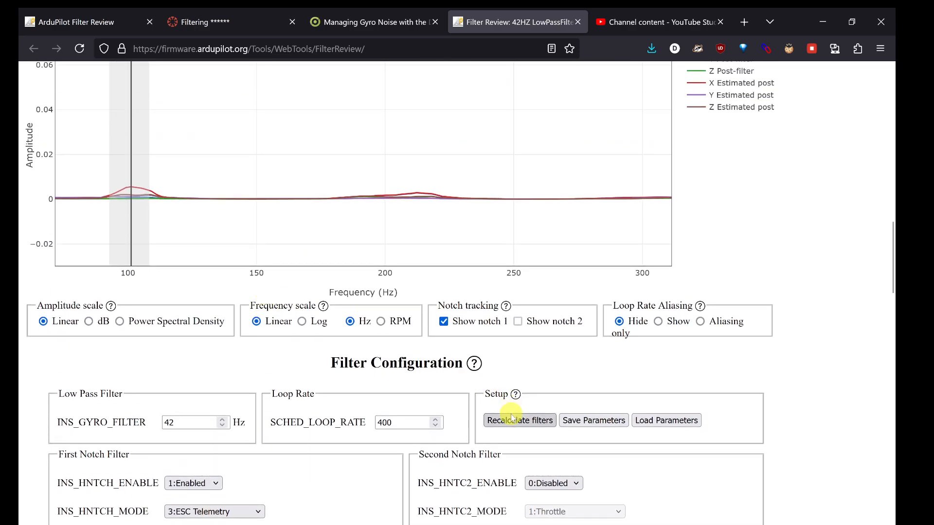
pyautogui.click(512, 419)
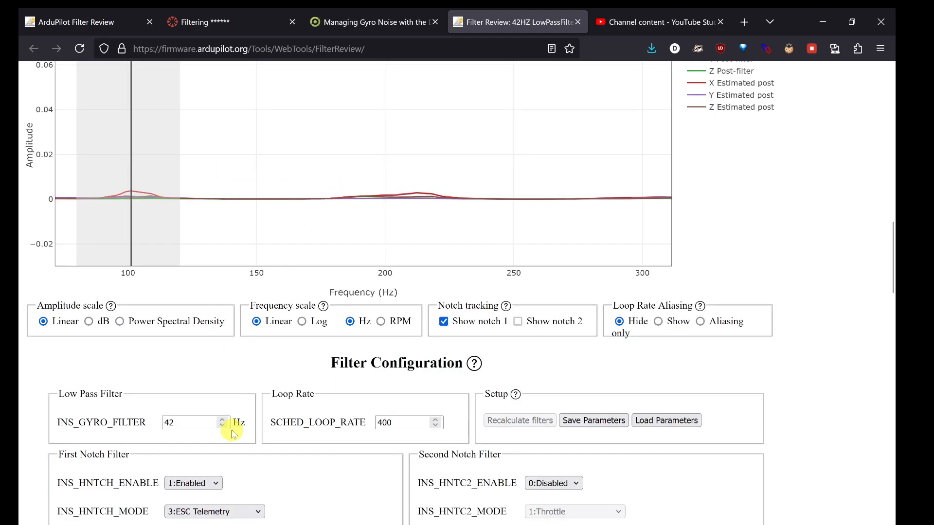
pyautogui.scroll(-4, 237, 389)
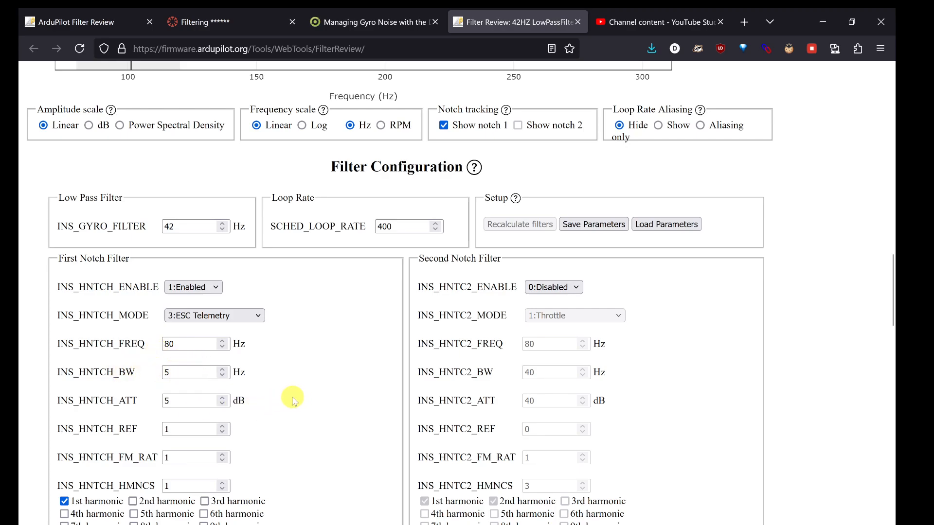
pyautogui.scroll(-3, 330, 392)
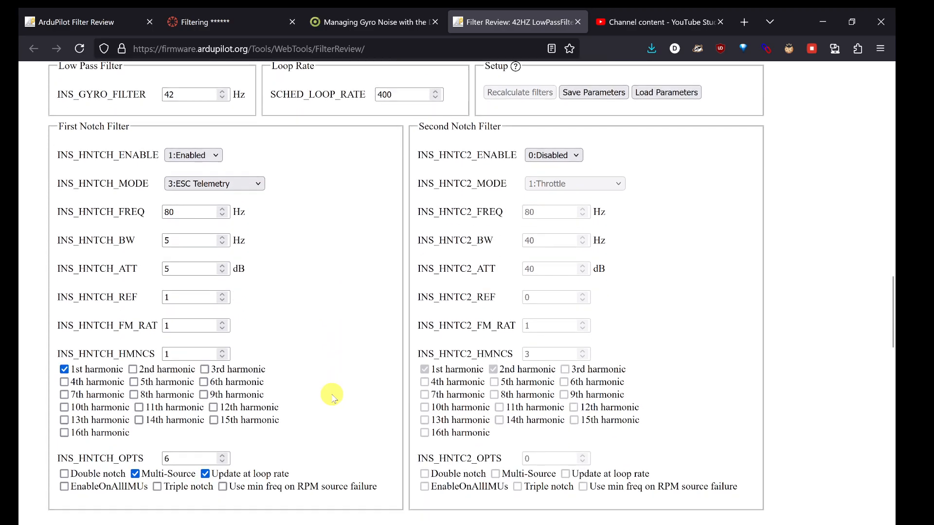
pyautogui.scroll(9, 333, 396)
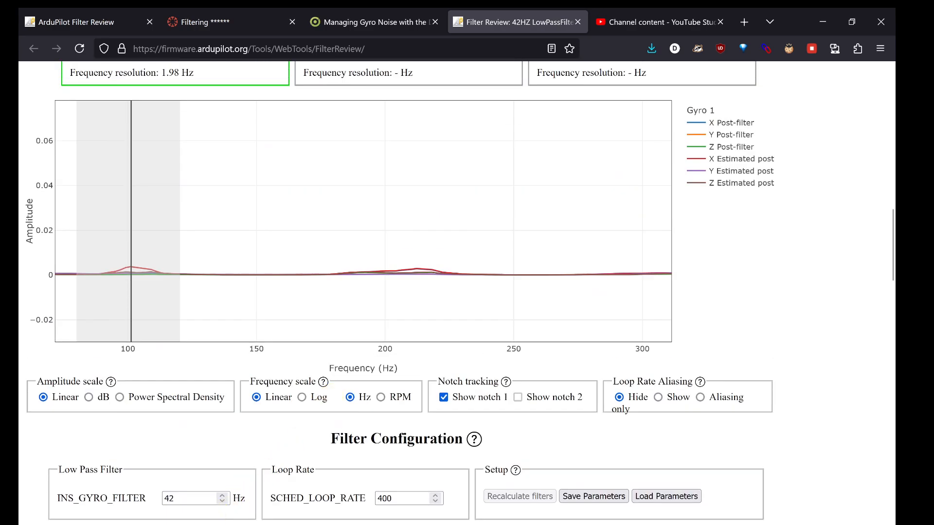
# Switch to the ArduCopter Filtering Setup document in Word and highlight the Test Flight, Log Analysis and Filter Adjustments in “estimate” items
pyautogui.click(177, 495)
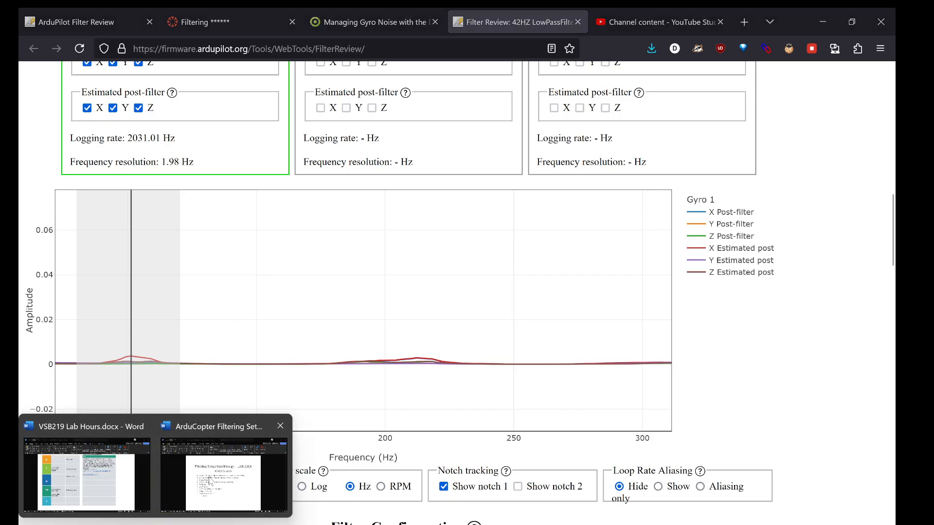
pyautogui.click(224, 464)
pyautogui.scroll(-1, 503, 363)
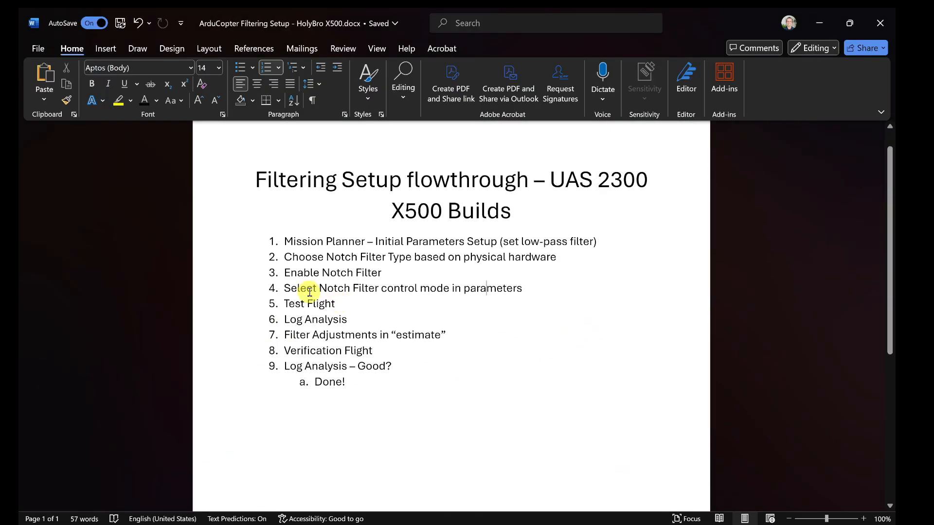
pyautogui.moveTo(286, 304); pyautogui.dragTo(342, 320)
pyautogui.moveTo(338, 338); pyautogui.dragTo(423, 343)
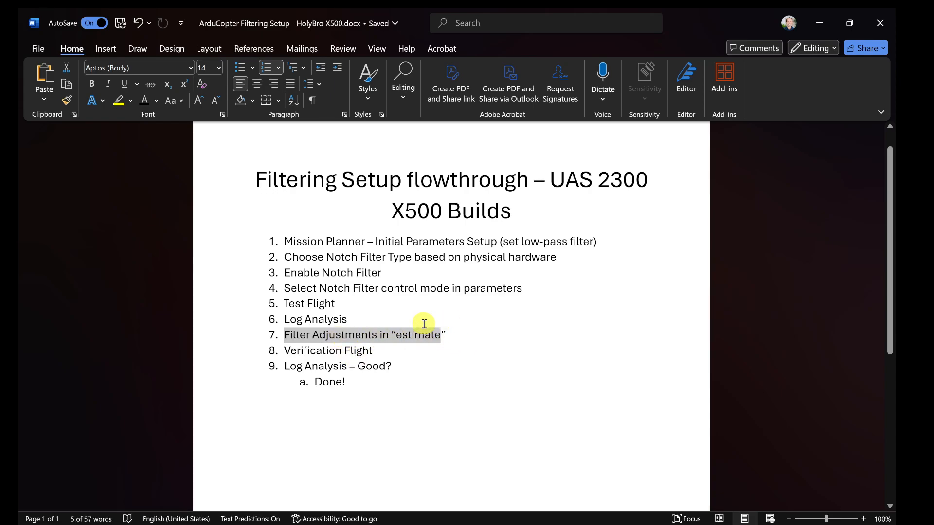
# Return to Filter Review and look over Gyro 1's spectrum traces, the filter configuration and the IMU Spectrogram
pyautogui.click(95, 467)
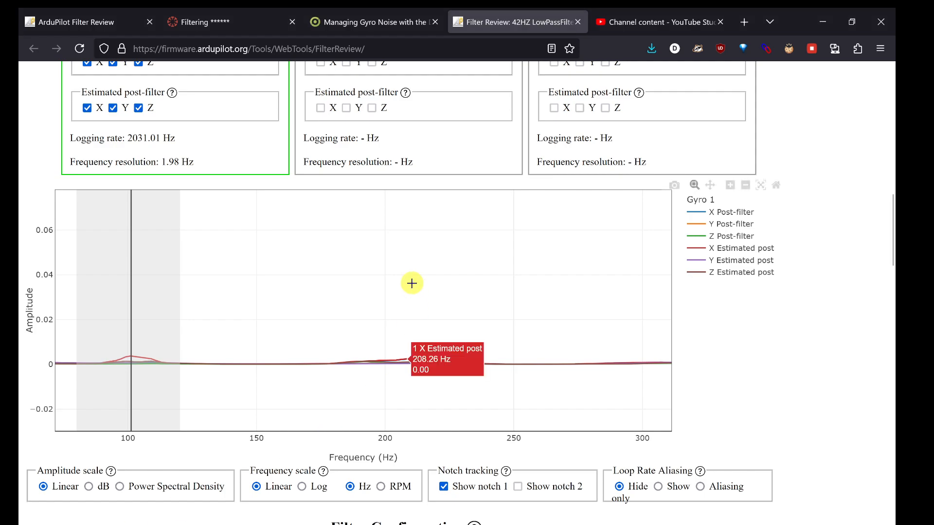
pyautogui.scroll(-1, 369, 467)
pyautogui.scroll(3, 239, 319)
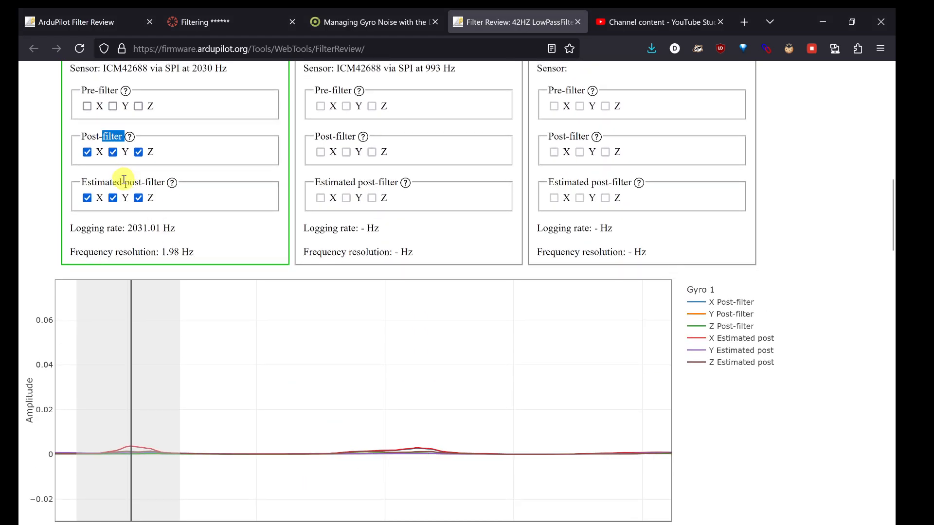
pyautogui.scroll(-10, 239, 220)
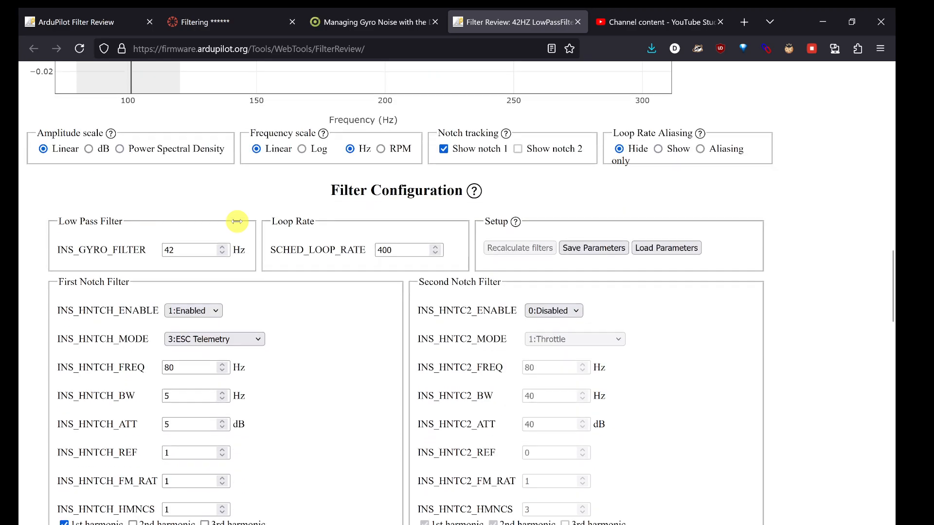
pyautogui.scroll(-8, 238, 222)
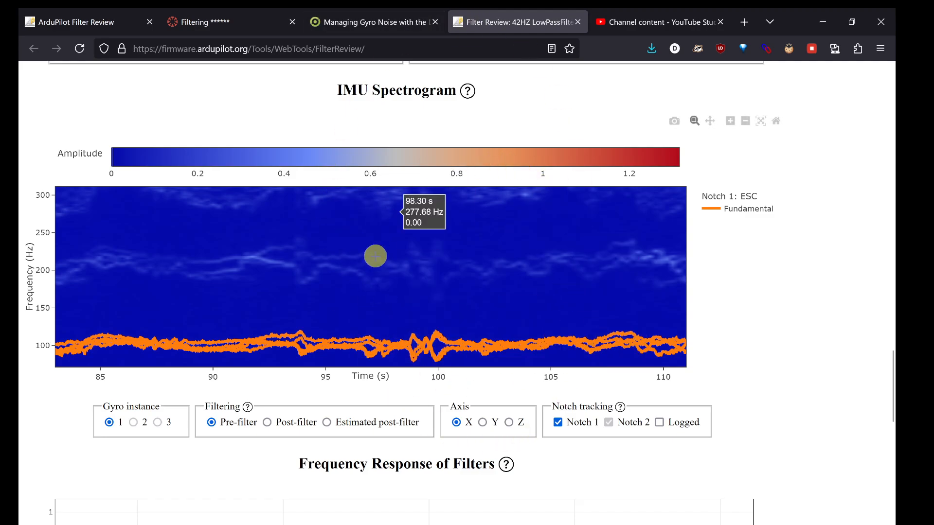
# Examine the amplitude and phase plots under Frequency Response of Filters and read that section's help text
pyautogui.scroll(-8, 481, 404)
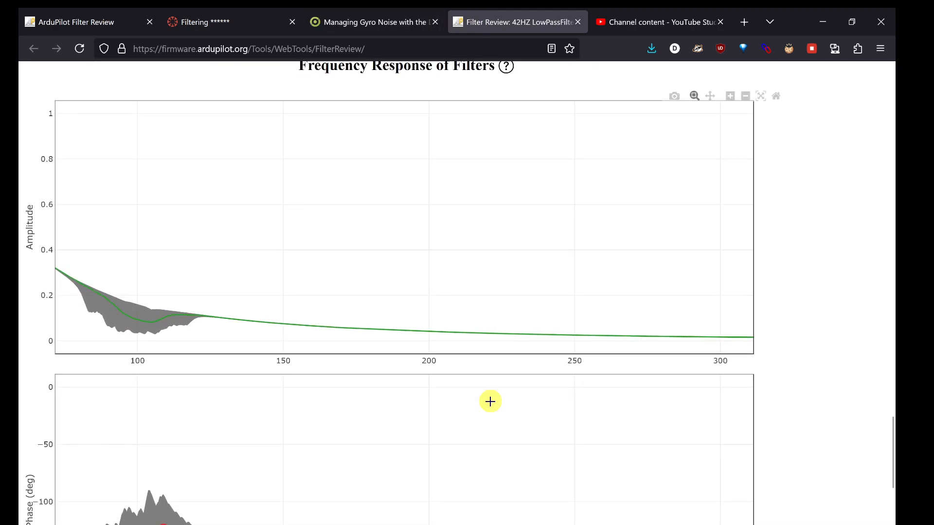
pyautogui.scroll(-4, 248, 375)
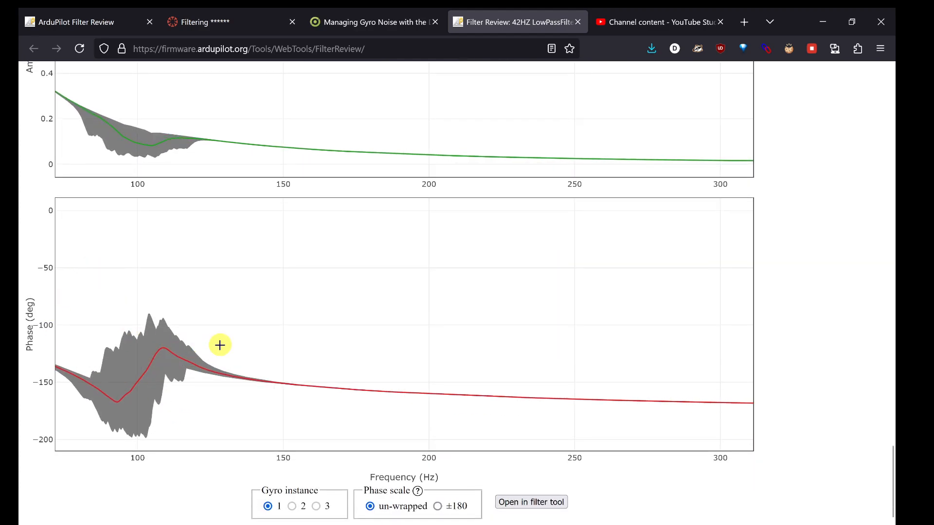
pyautogui.scroll(6, 219, 344)
pyautogui.moveTo(507, 171)
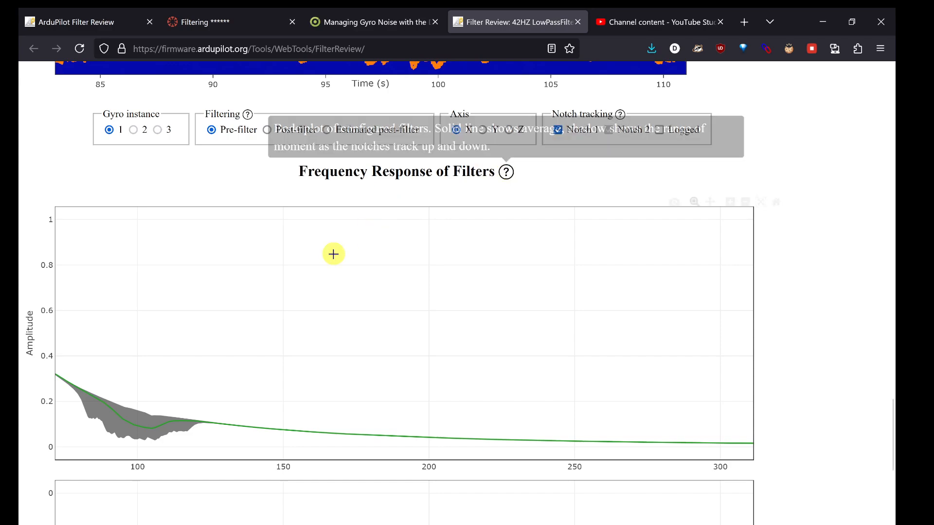
pyautogui.scroll(-4, 299, 292)
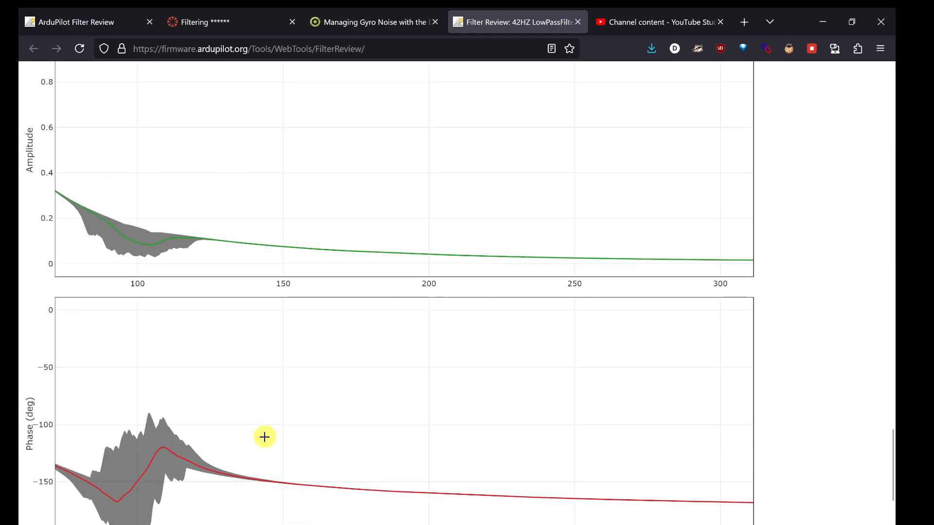
pyautogui.scroll(-2, 270, 374)
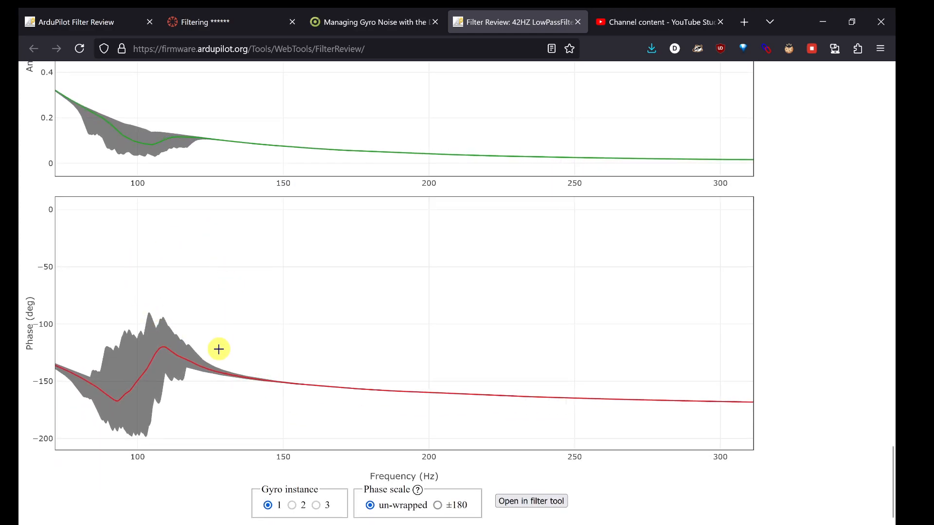
# Compare the first notch filter's settings with the phase response plot
pyautogui.scroll(15, 218, 349)
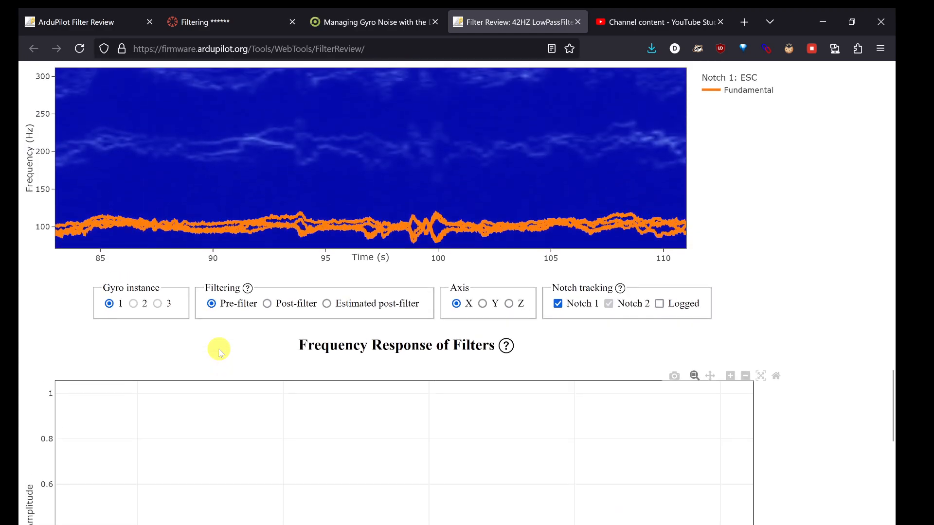
pyautogui.scroll(5, 218, 349)
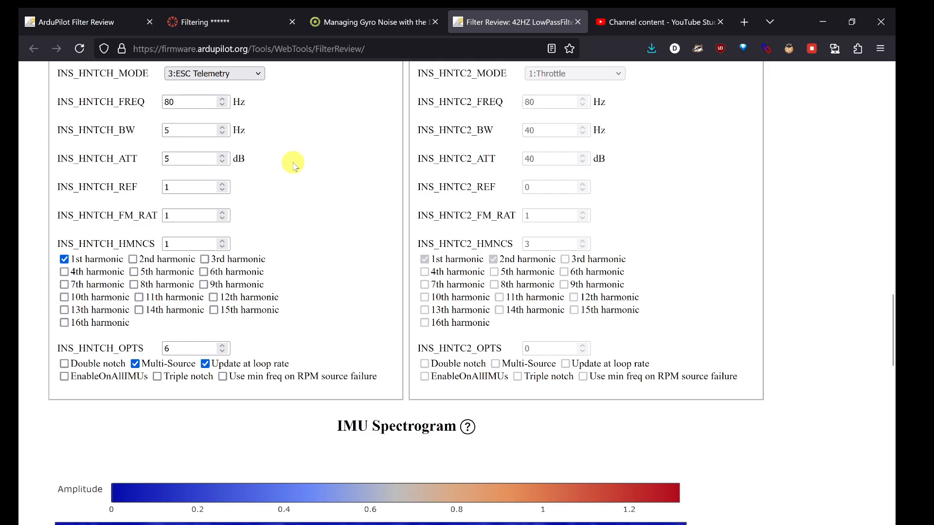
pyautogui.scroll(-1, 293, 166)
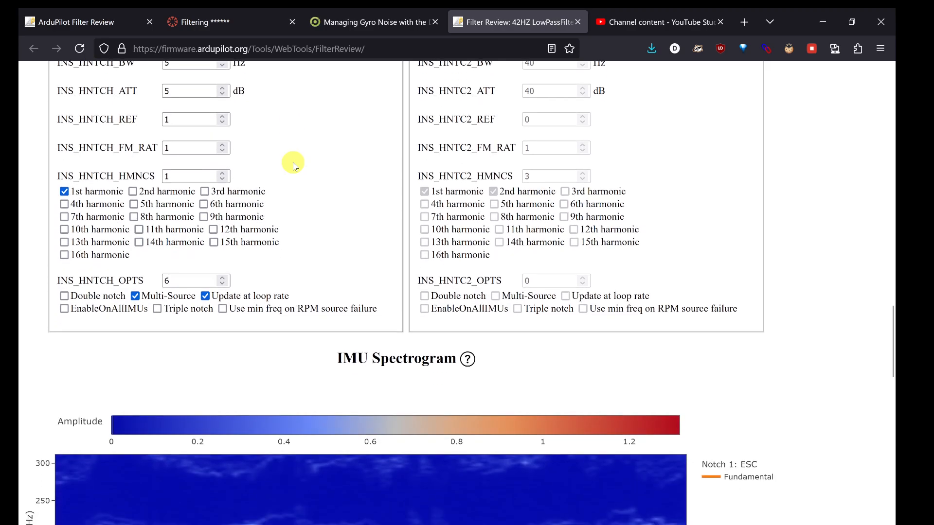
pyautogui.scroll(-15, 293, 166)
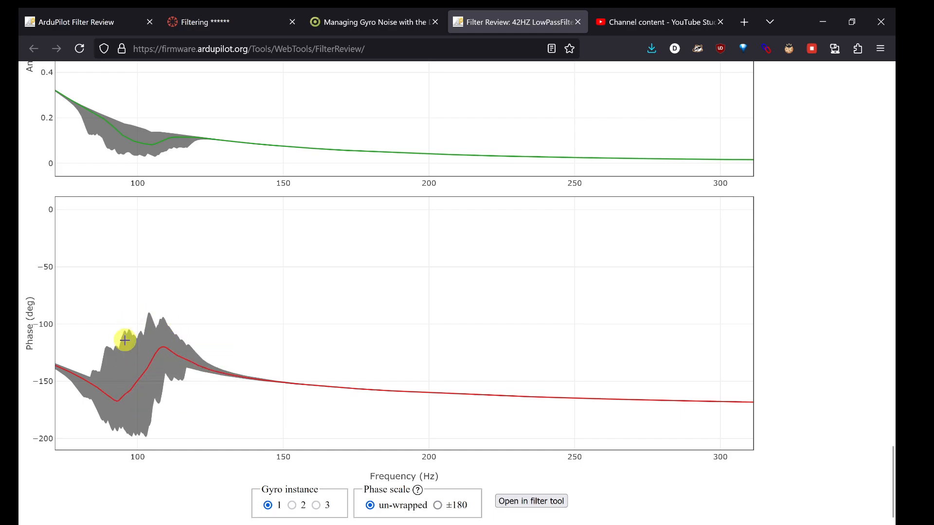
# Set INS_HNTCH_BW of the first notch filter to 40 Hz and recalculate the filters
pyautogui.scroll(20, 235, 292)
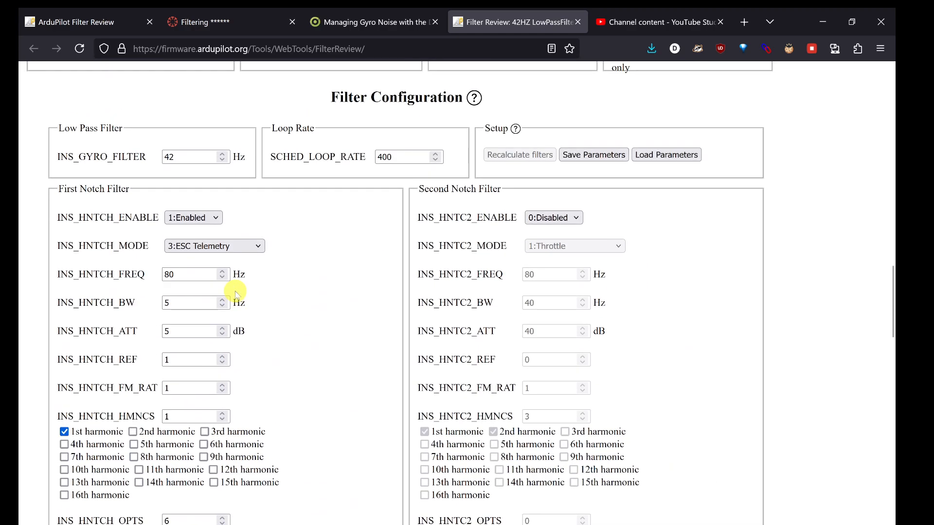
pyautogui.click(185, 304)
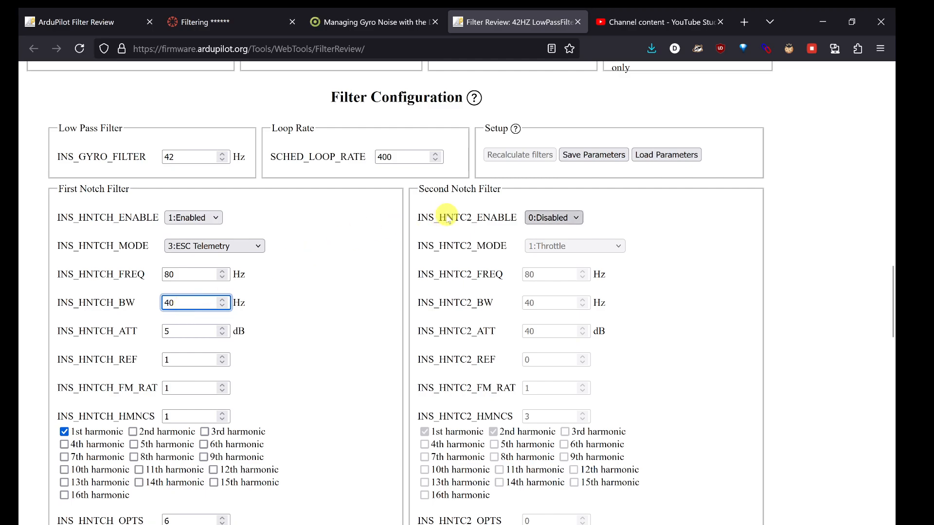
pyautogui.click(511, 155)
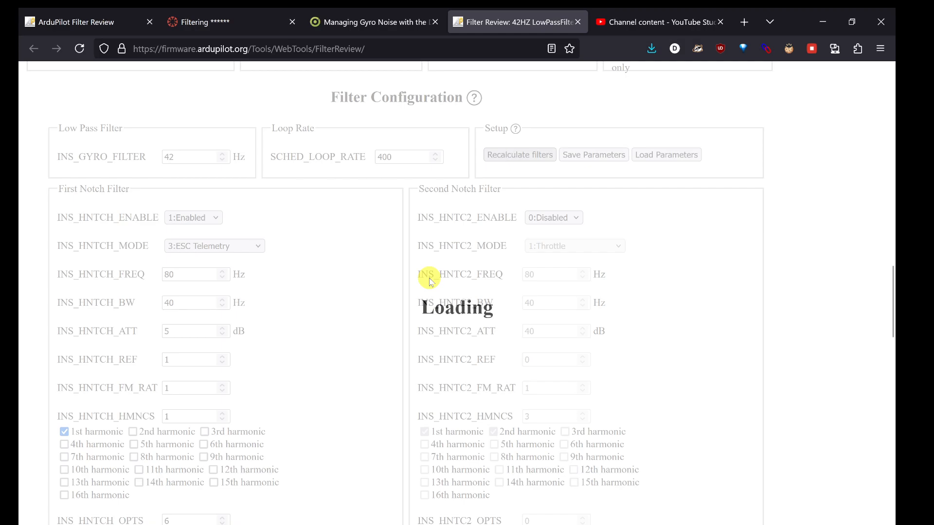
# Inspect the recalculated amplitude and phase response plots, focusing on the phase curve and its shaded range around 100 Hz
pyautogui.scroll(-20, 430, 281)
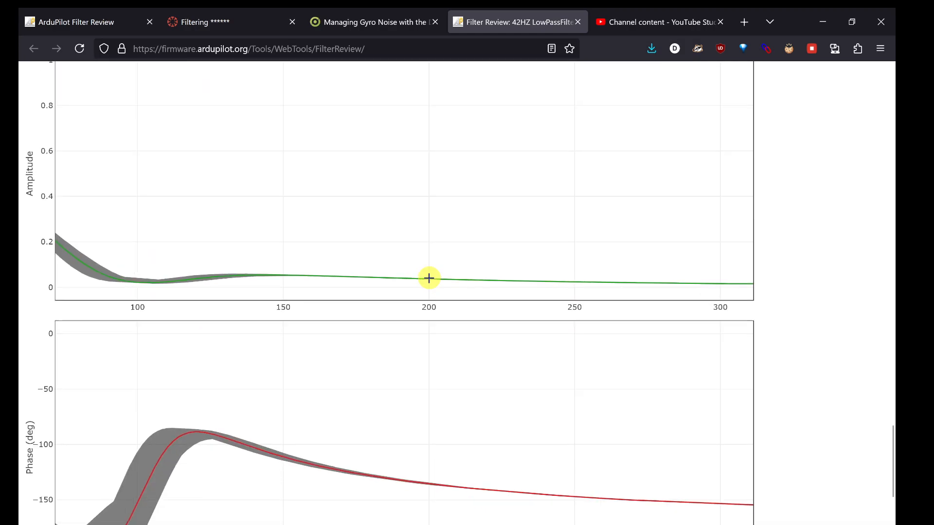
pyautogui.scroll(-3, 429, 278)
pyautogui.moveTo(154, 350)
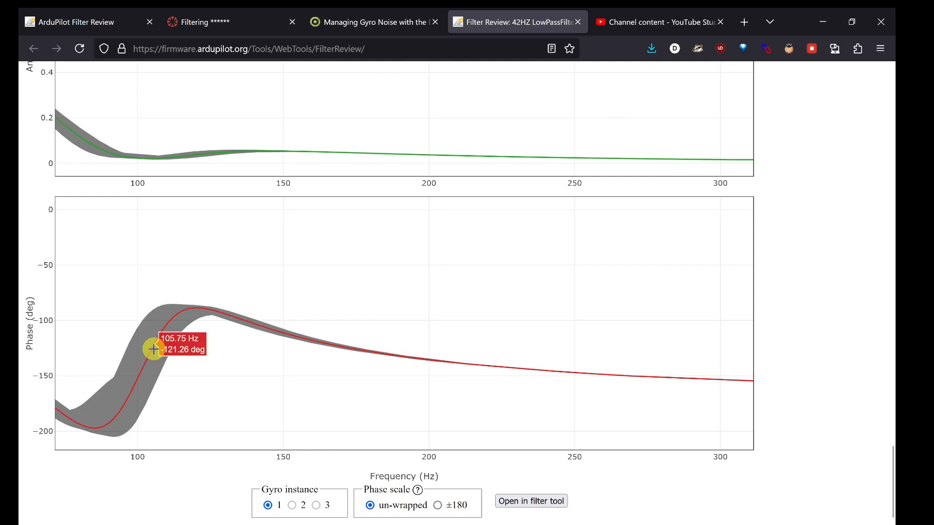
pyautogui.scroll(1, 322, 296)
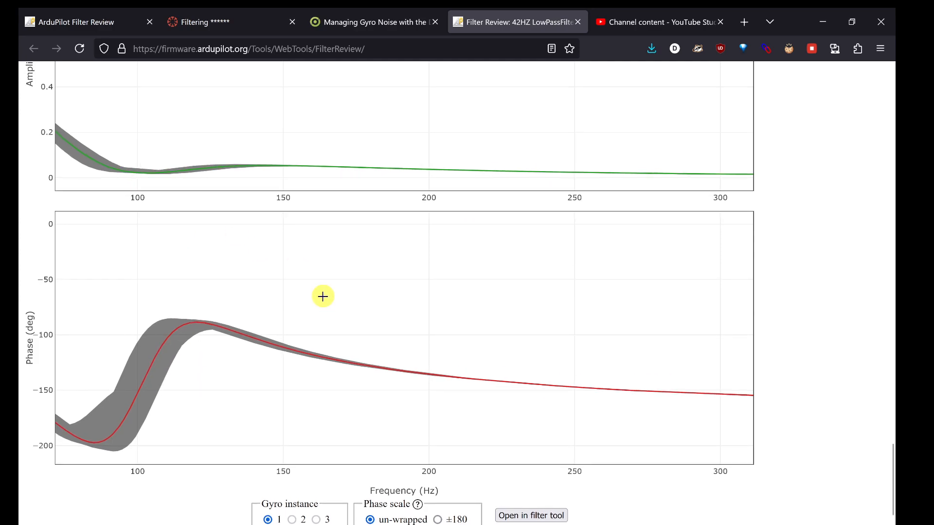
pyautogui.moveTo(175, 394)
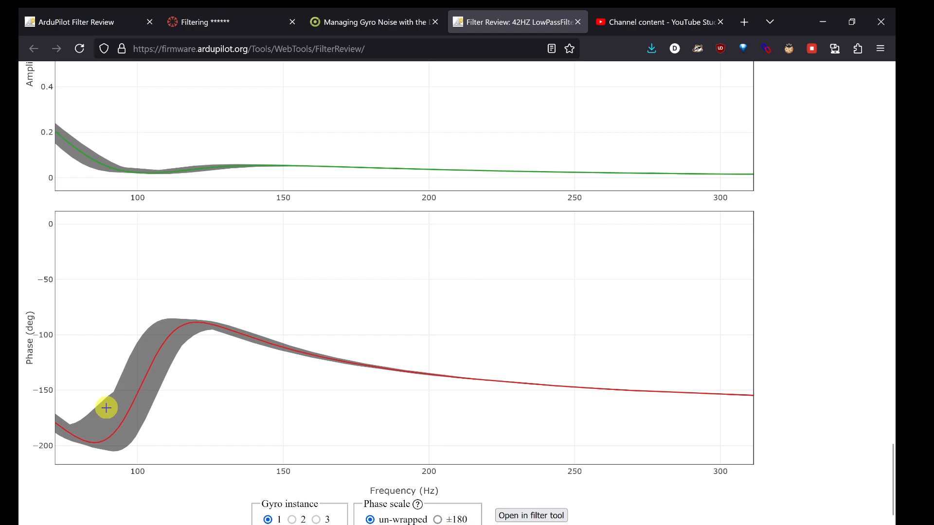
# Compare the first notch filter's settings with the frequency response plots, the IMU spectrogram and the estimated post-filter noise plot
pyautogui.scroll(8, 225, 358)
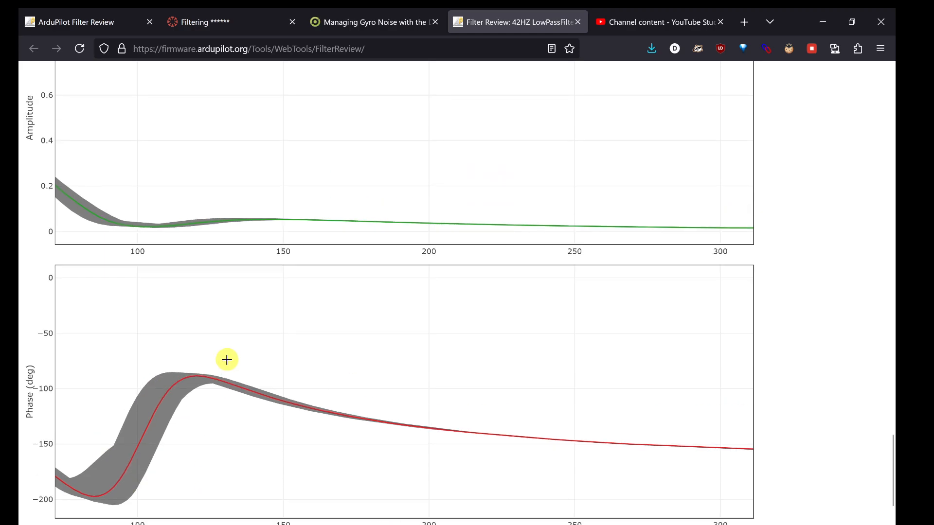
pyautogui.scroll(10, 225, 358)
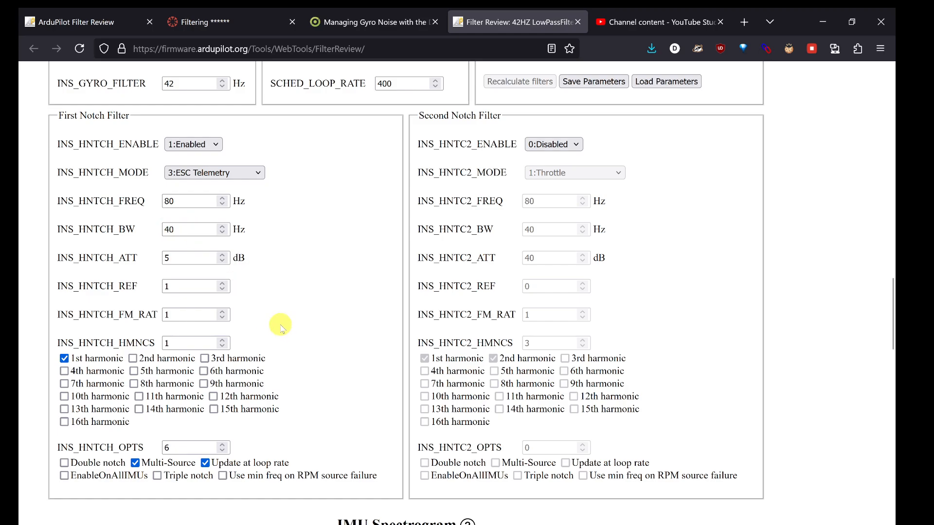
pyautogui.scroll(-14, 280, 324)
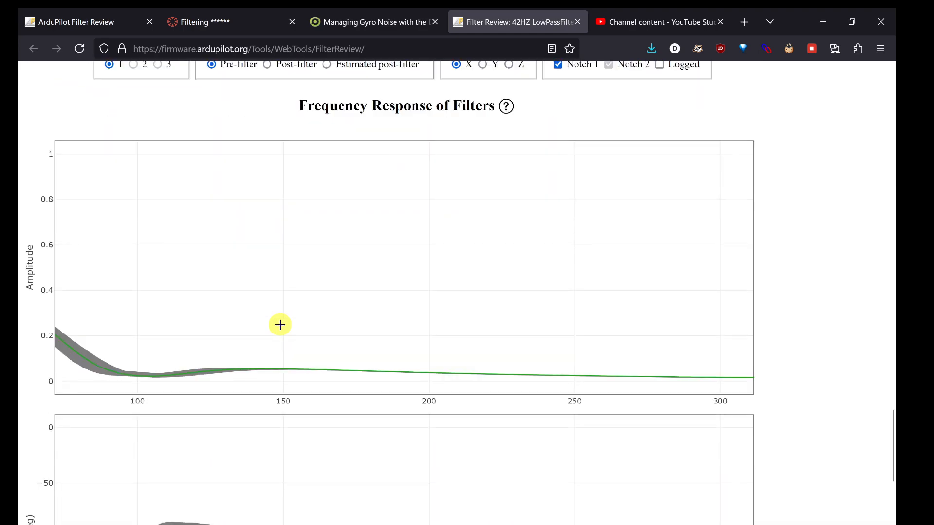
pyautogui.scroll(-3, 139, 334)
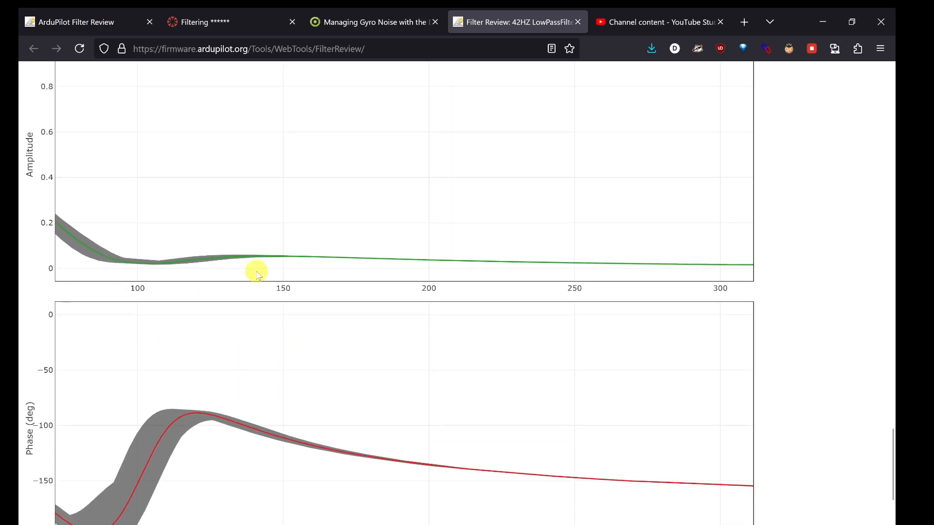
pyautogui.scroll(-1, 259, 332)
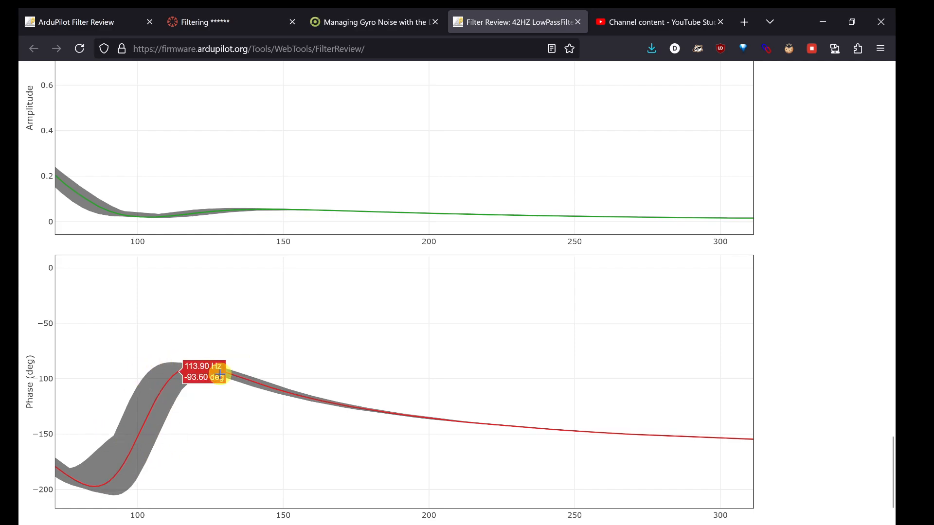
pyautogui.scroll(9, 218, 375)
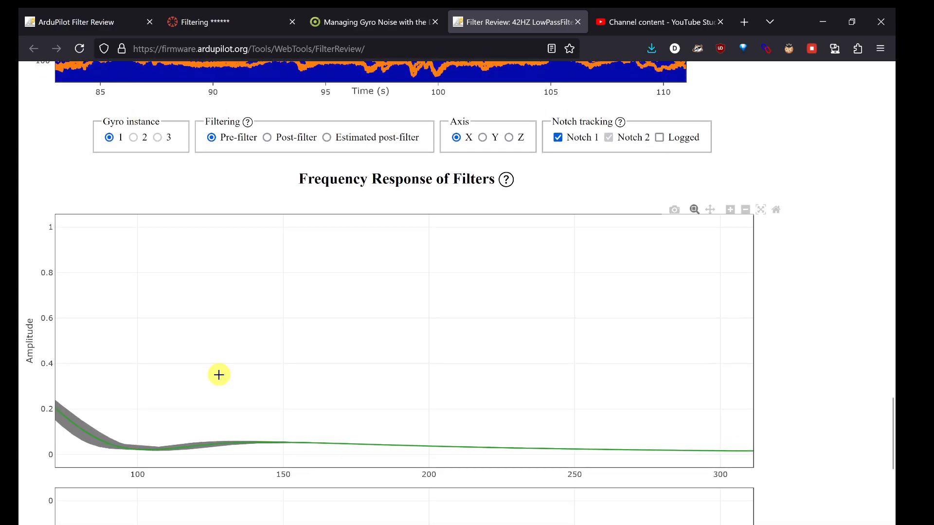
pyautogui.scroll(3, 75, 317)
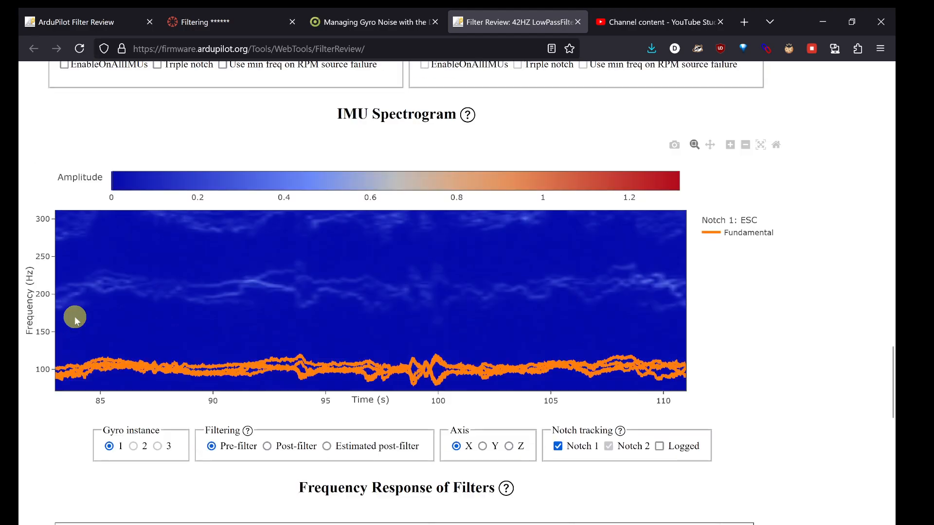
pyautogui.scroll(4, 282, 340)
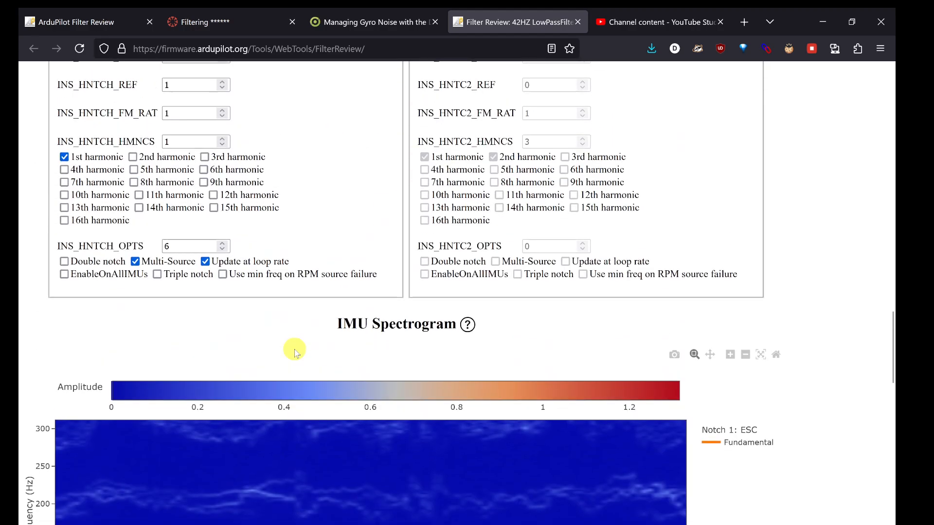
pyautogui.scroll(5, 321, 215)
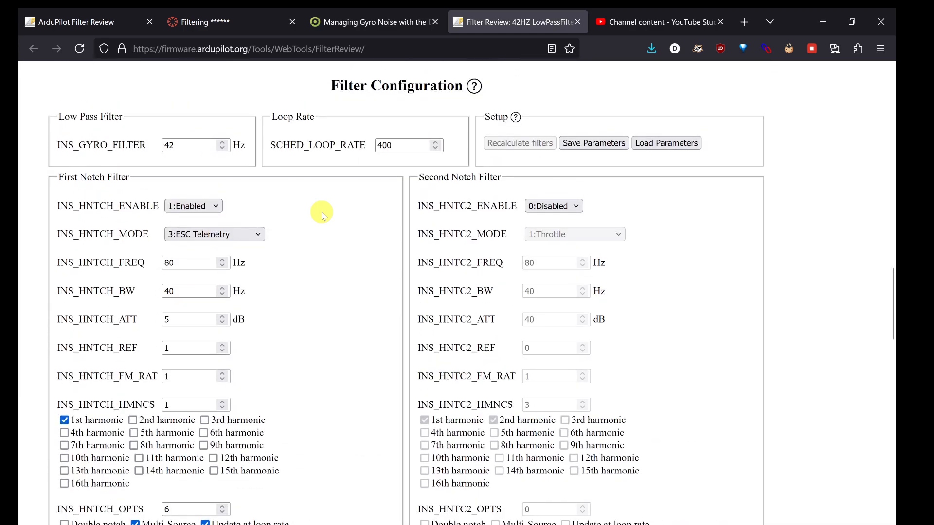
pyautogui.scroll(6, 321, 215)
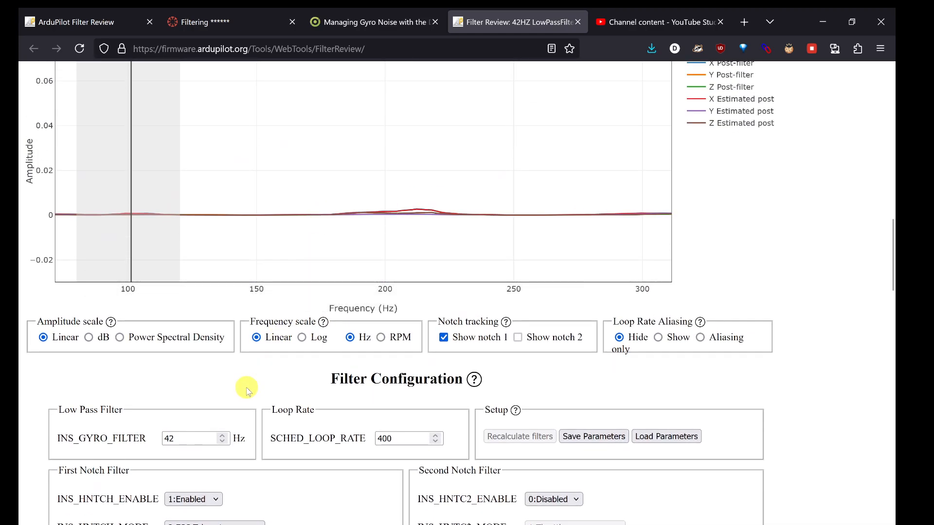
pyautogui.scroll(4, 245, 388)
pyautogui.scroll(-8, 245, 388)
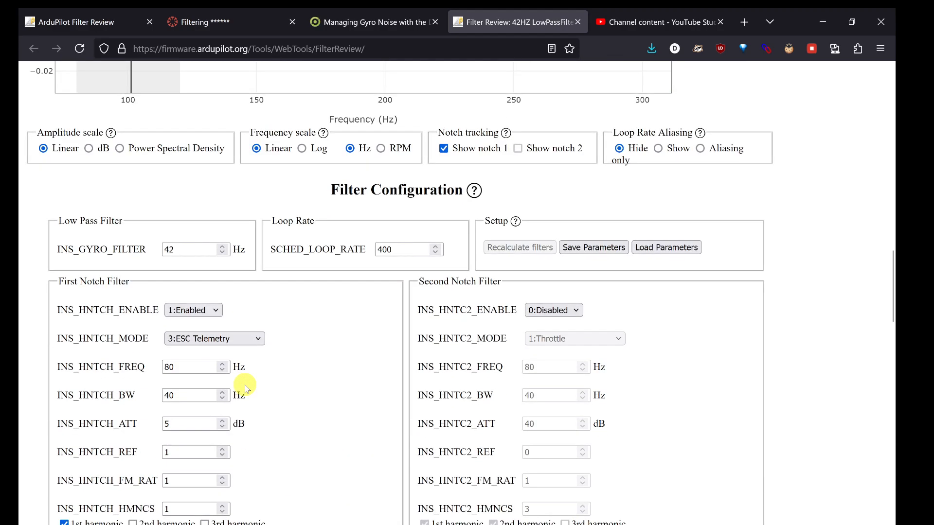
# Switch to the ArduCopter Filtering Setup document in Word and review the "Filter Adjustments in estimate" and "Verification Flight" items
pyautogui.moveTo(160, 520)
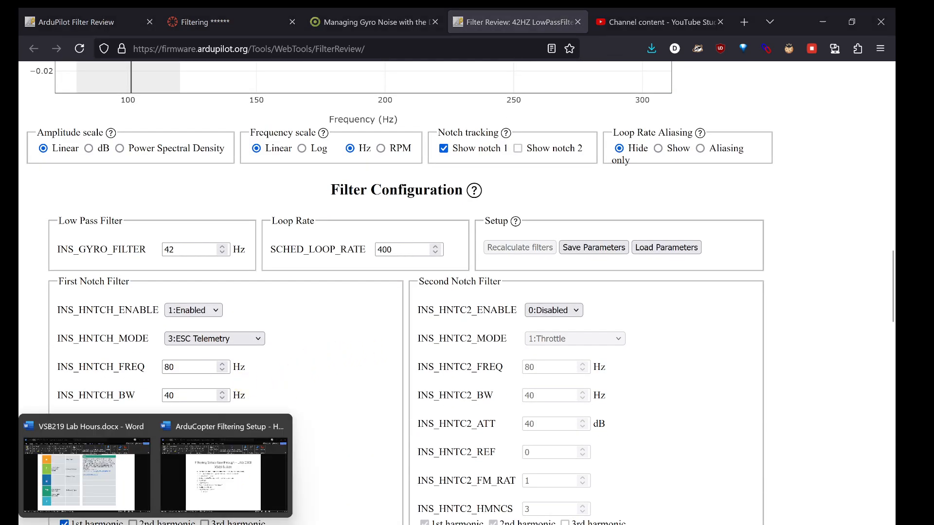
pyautogui.click(195, 494)
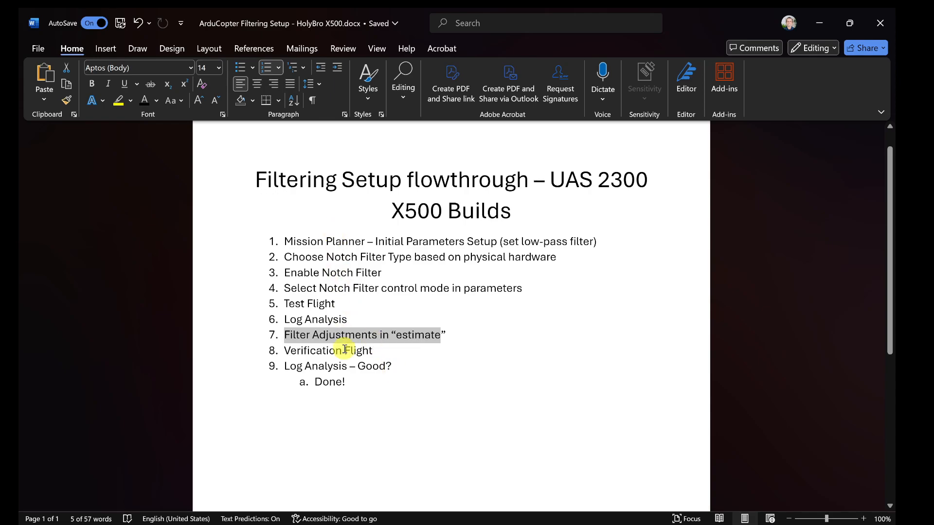
pyautogui.click(368, 336)
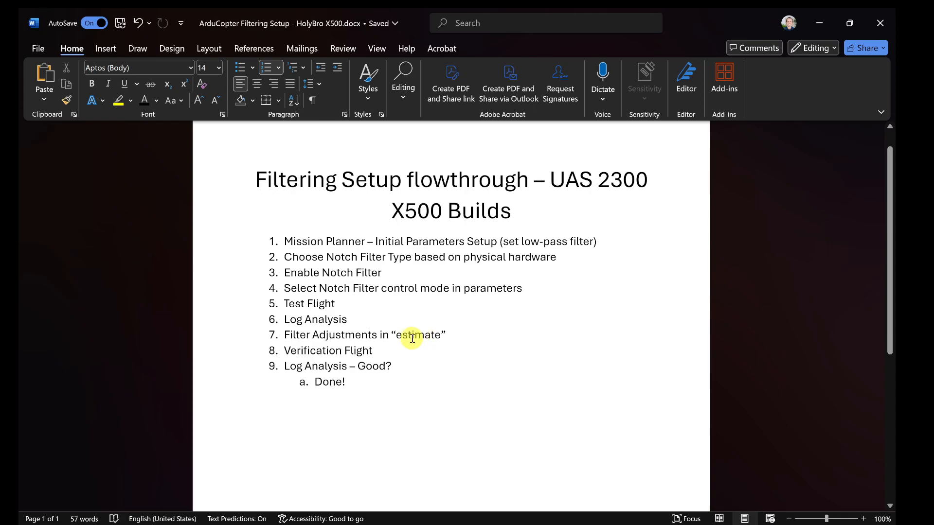
pyautogui.moveTo(372, 351); pyautogui.dragTo(284, 350)
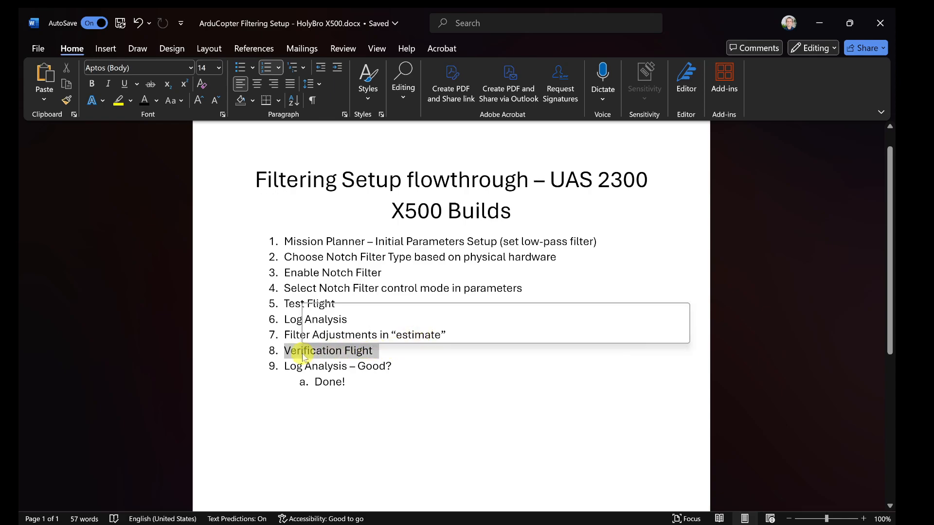
pyautogui.click(339, 355)
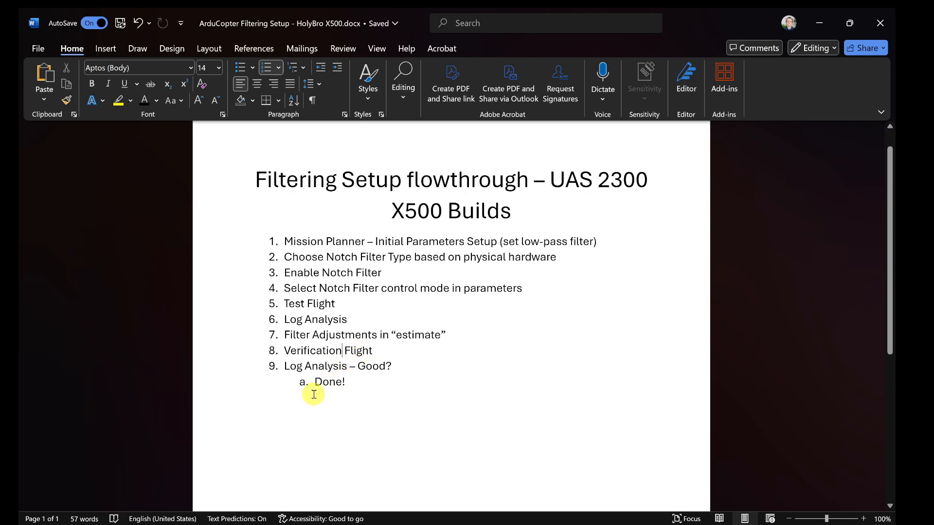
# Return to Filter Review and save the configured filter parameters as filter.param in the Downloads folder
pyautogui.click(201, 523)
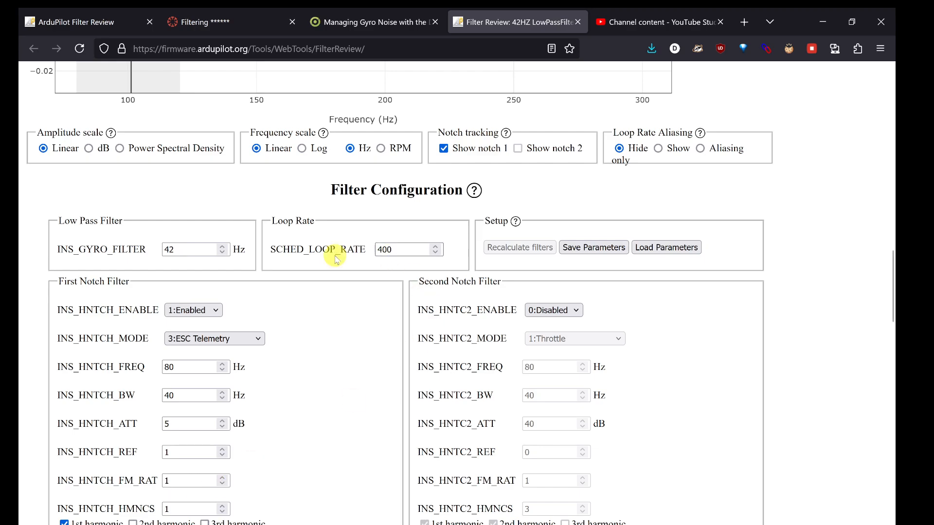
pyautogui.scroll(-2, 305, 359)
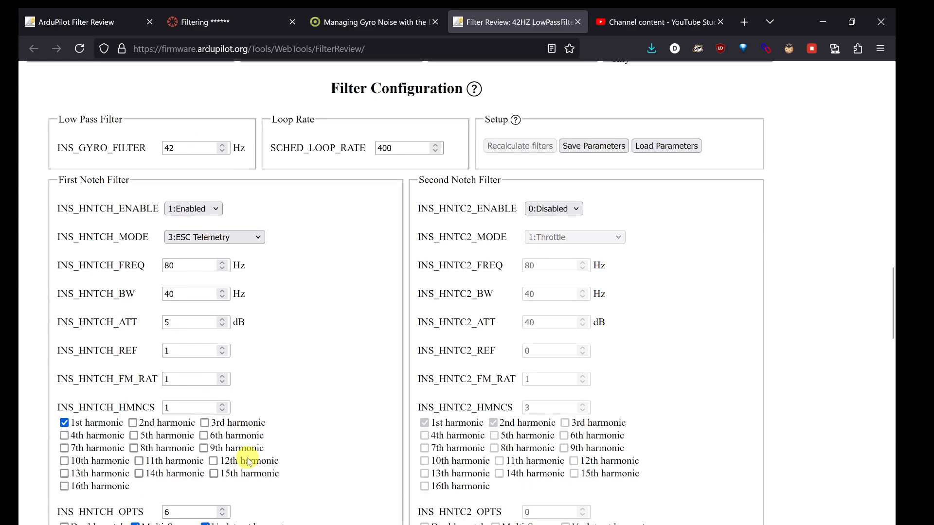
pyautogui.scroll(5, 238, 353)
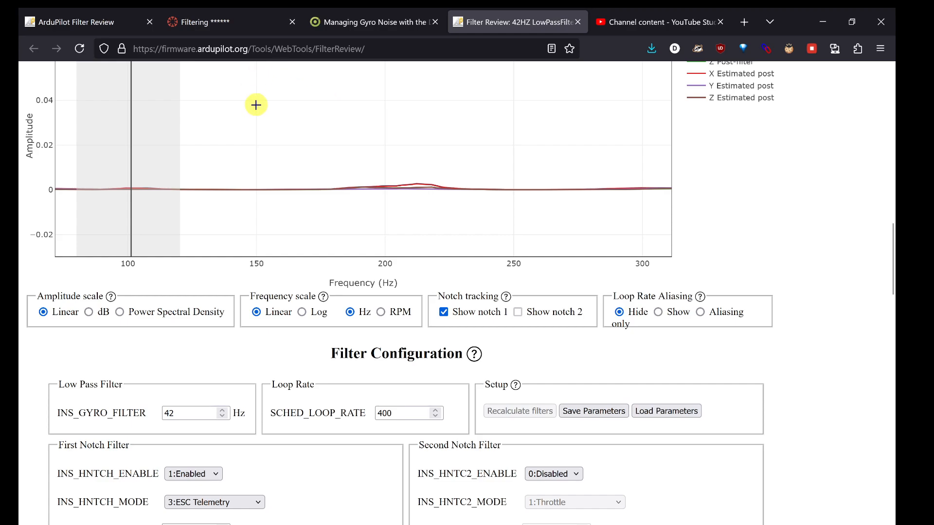
pyautogui.scroll(-2, 238, 362)
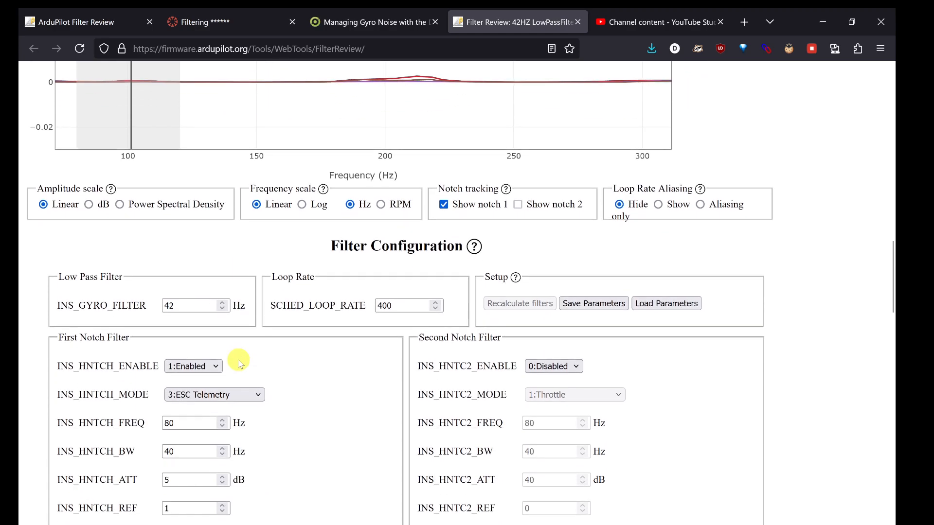
pyautogui.click(597, 306)
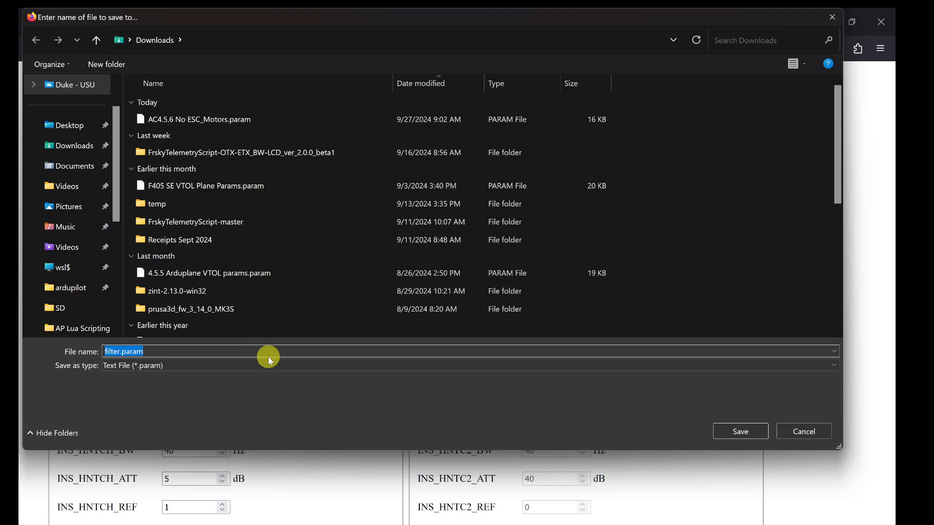
pyautogui.click(728, 432)
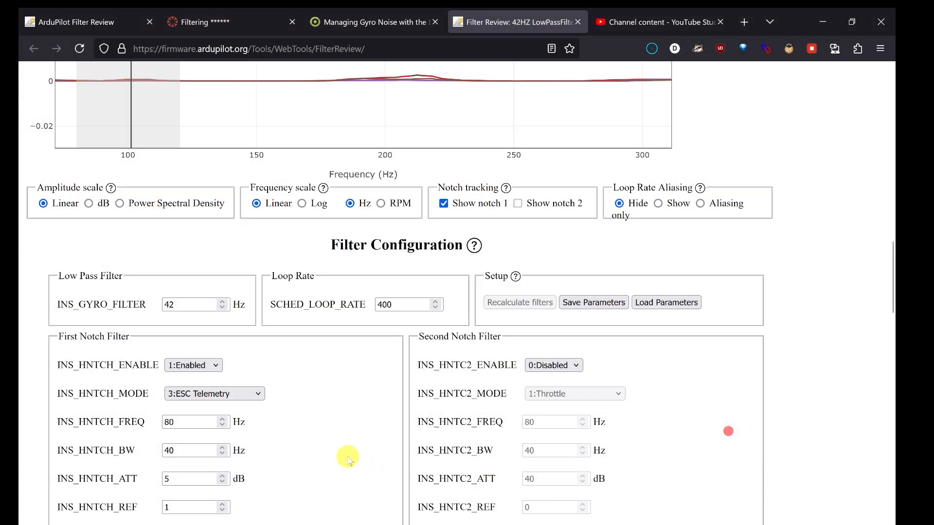
# Switch to Mission Planner, dismiss the initial tune parameter comparison and show the full parameter list
pyautogui.moveTo(235, 524)
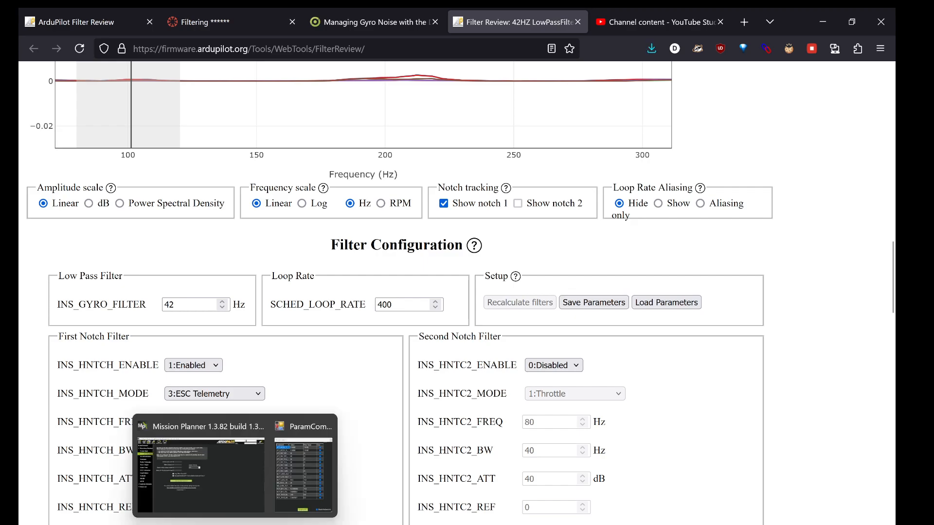
pyautogui.click(223, 491)
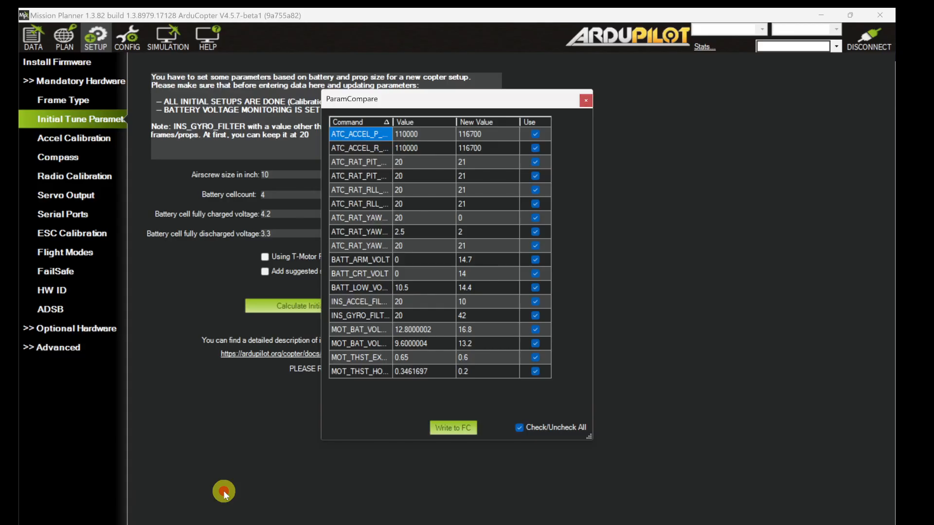
pyautogui.click(586, 102)
pyautogui.click(133, 48)
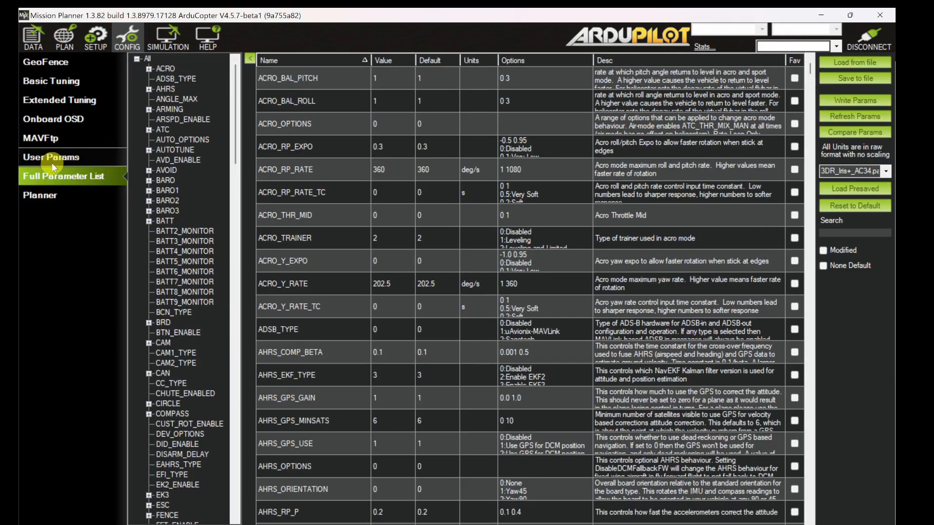
# Load filter.param from Downloads into the full parameter list and dismiss the notice about missing parameters
pyautogui.click(843, 68)
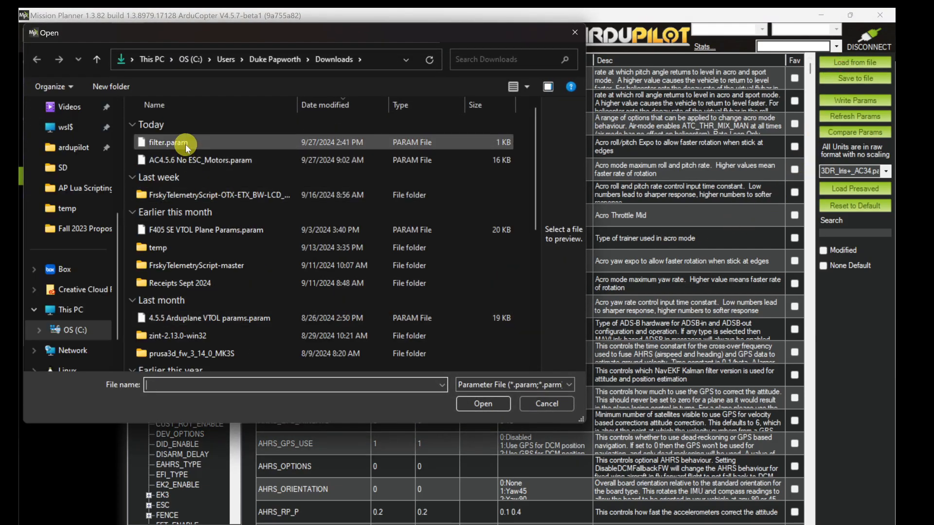
pyautogui.doubleClick(185, 143)
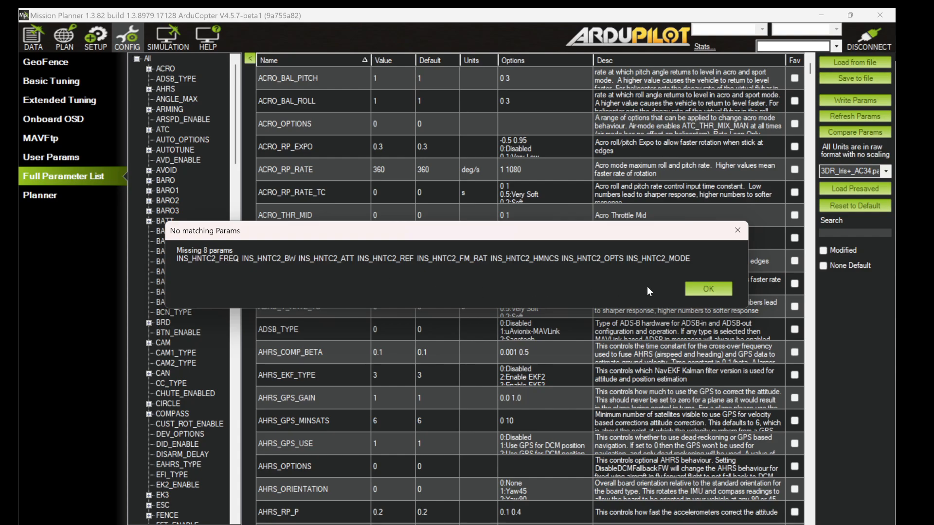
pyautogui.click(706, 290)
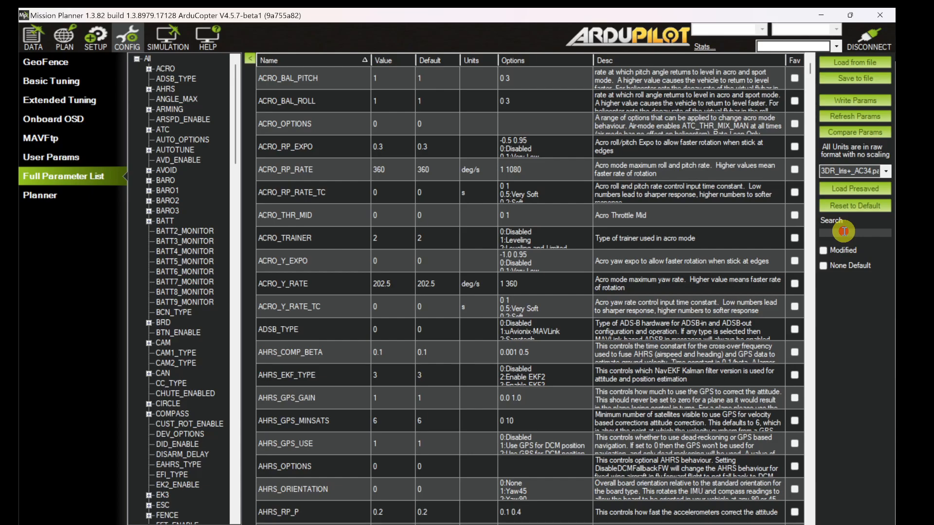
# Check the first notch parameter names in Filter Review and search Mission Planner's parameter list for INS_HNTCH
pyautogui.hotkey('alt', 'Tab')
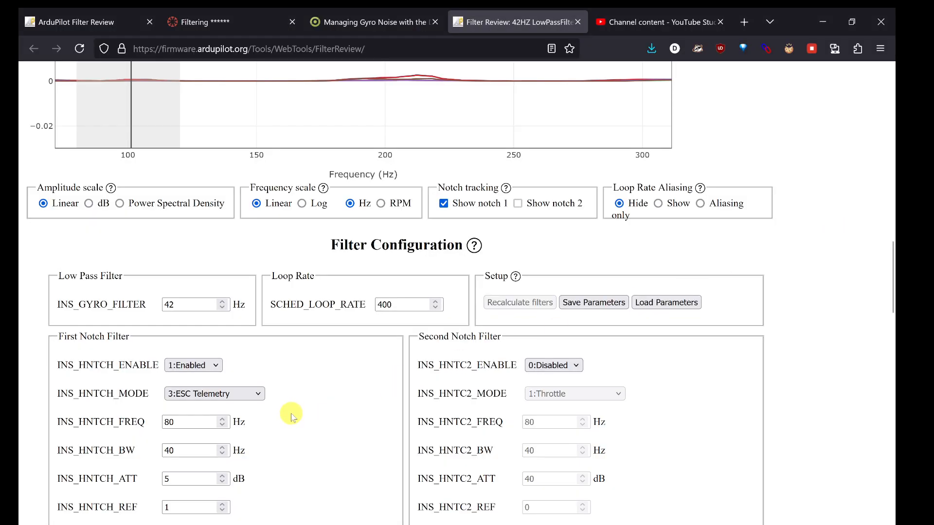
pyautogui.scroll(-1, 291, 417)
pyautogui.hotkey('alt', 'Tab')
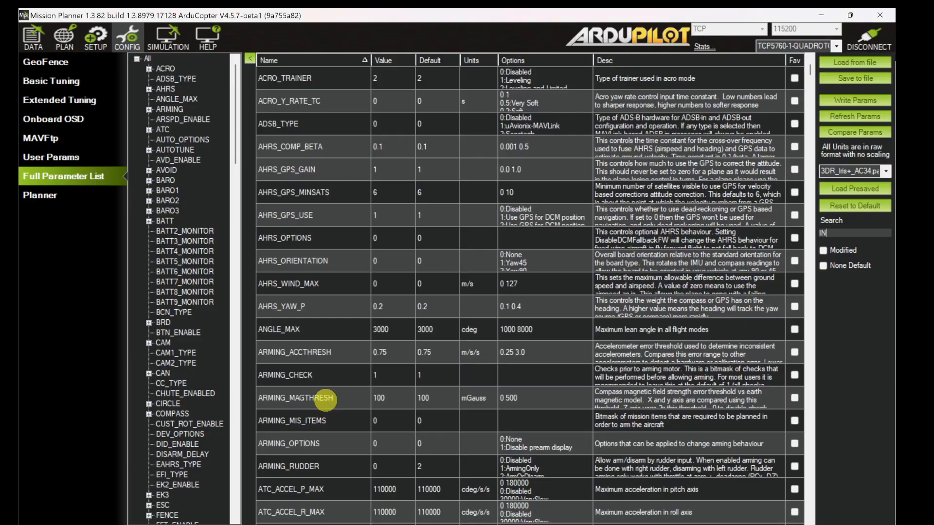
pyautogui.write('_')
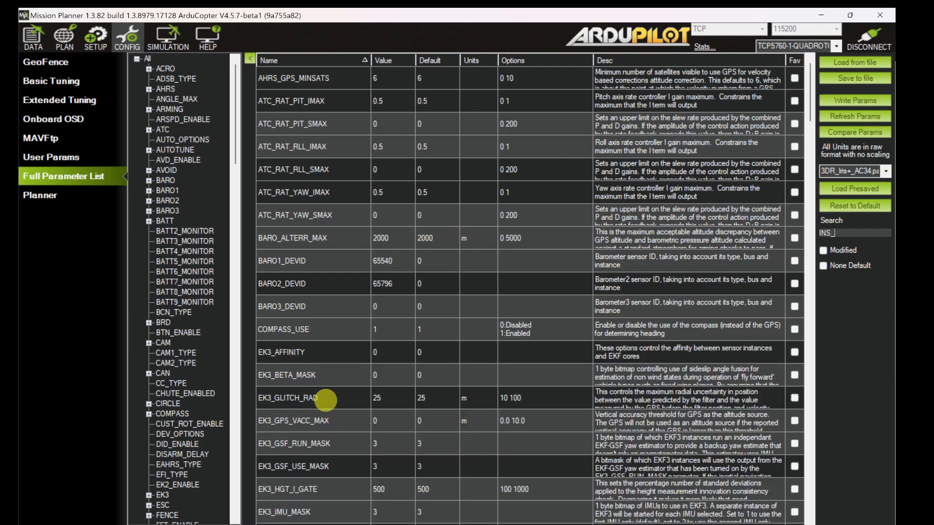
pyautogui.write('HNTCH')
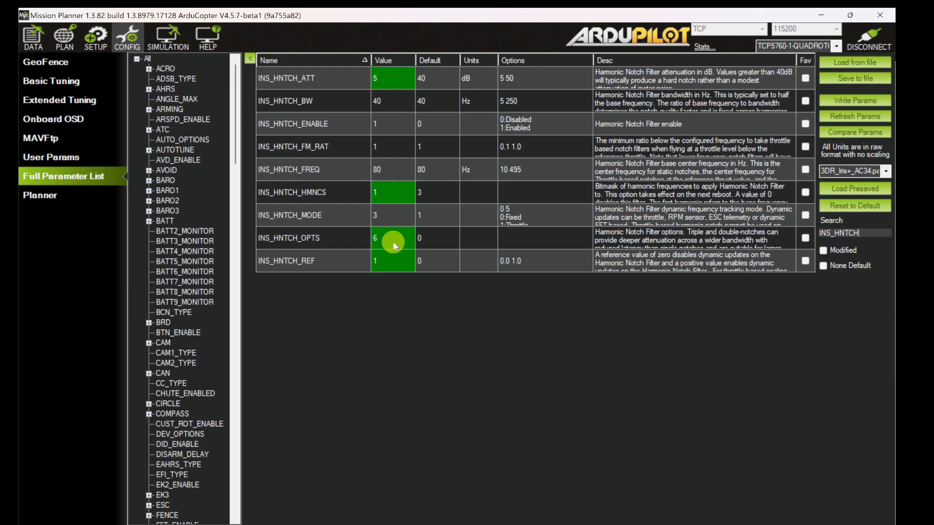
# Compare the loaded INS_HNTCH values with the Filter Review configuration and read the description of INS_HNTCH_REF
pyautogui.click(204, 524)
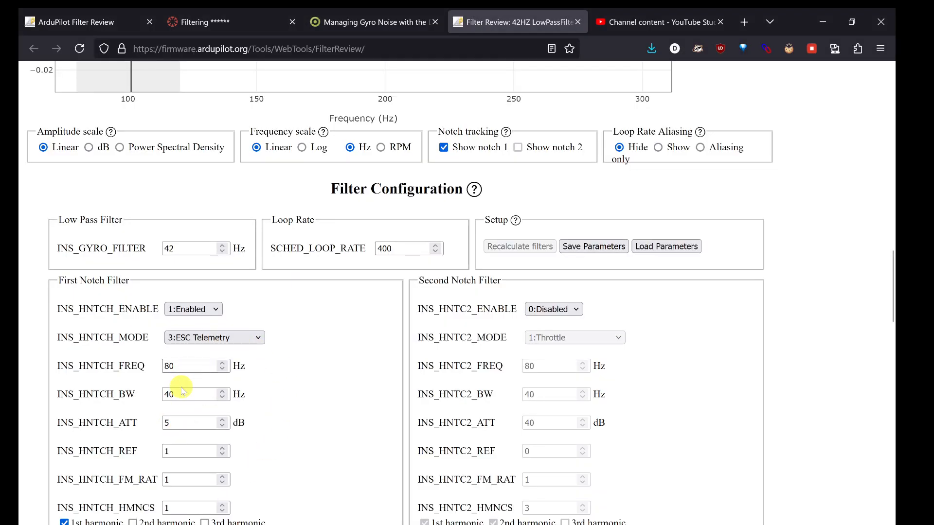
pyautogui.hotkey('alt', 'Tab')
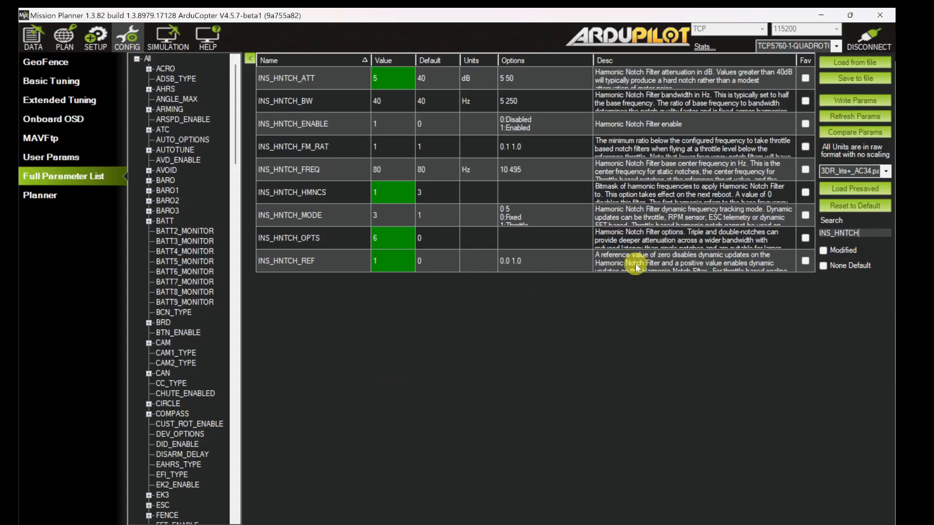
pyautogui.moveTo(635, 267)
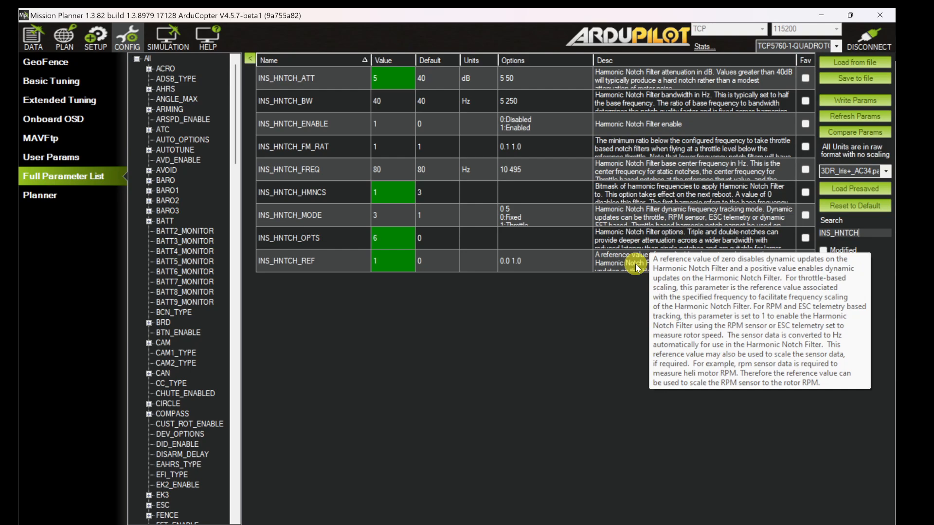
# Switch to the ArduCopter Filtering Setup document in Word and highlight the Verification Flight item in the checklist
pyautogui.click(32, 524)
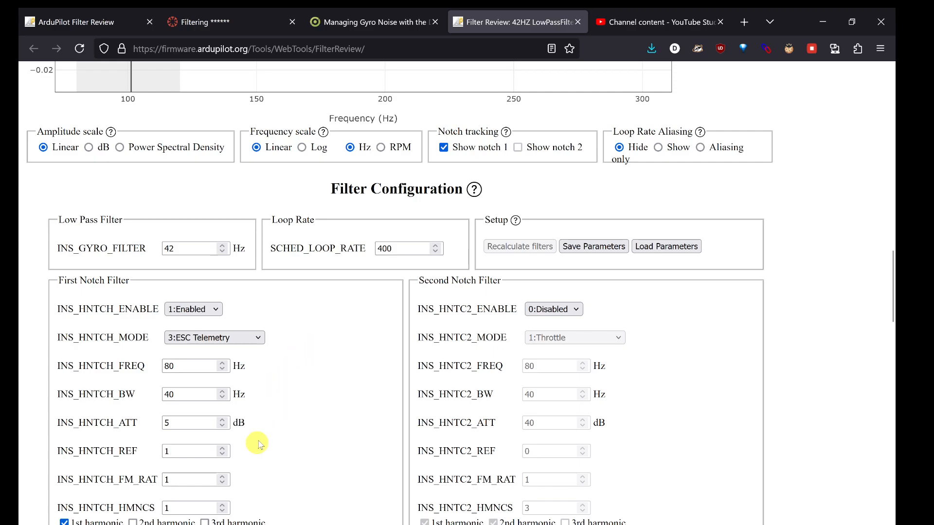
pyautogui.click(201, 491)
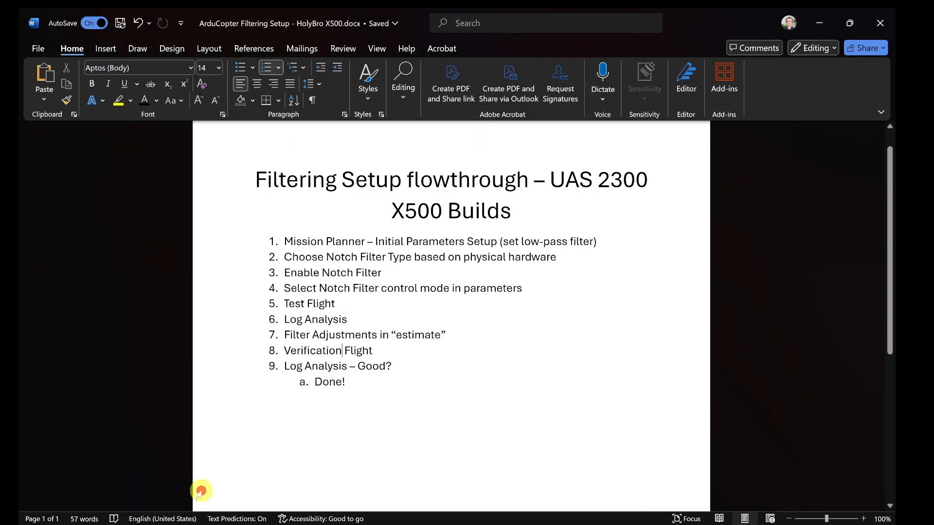
pyautogui.moveTo(282, 350); pyautogui.dragTo(378, 354)
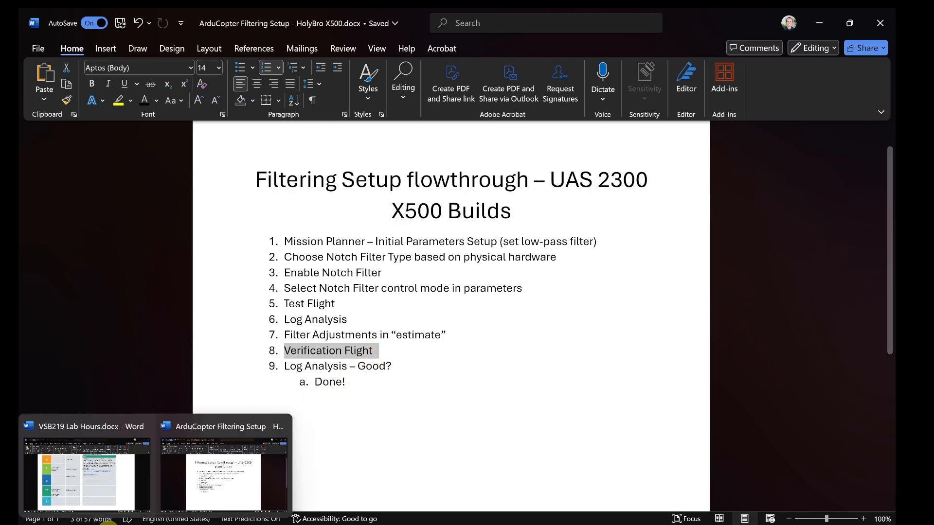
# Return to Filter Review in the browser and examine the log setup, Gyro 1 selections and post-filter and estimated noise spectrum
pyautogui.click(138, 502)
pyautogui.scroll(15, 402, 309)
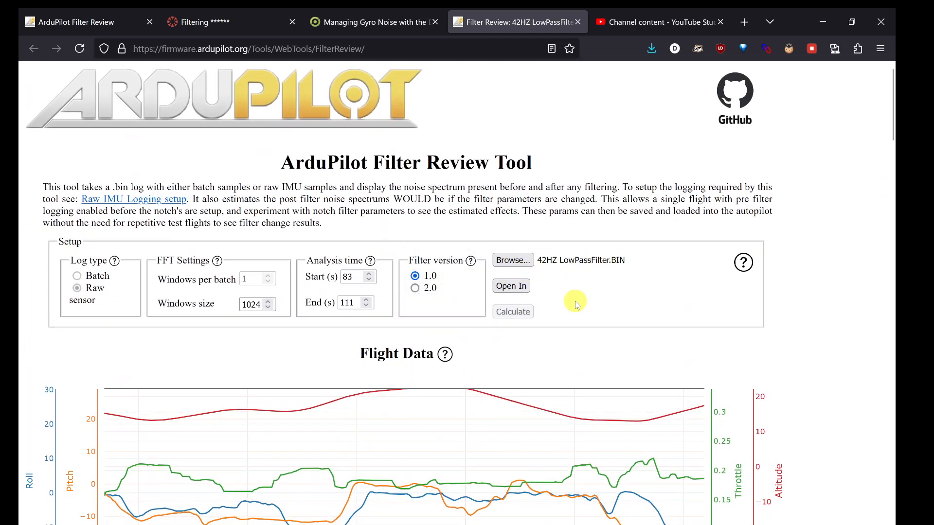
pyautogui.scroll(-3, 575, 304)
pyautogui.scroll(-10, 317, 432)
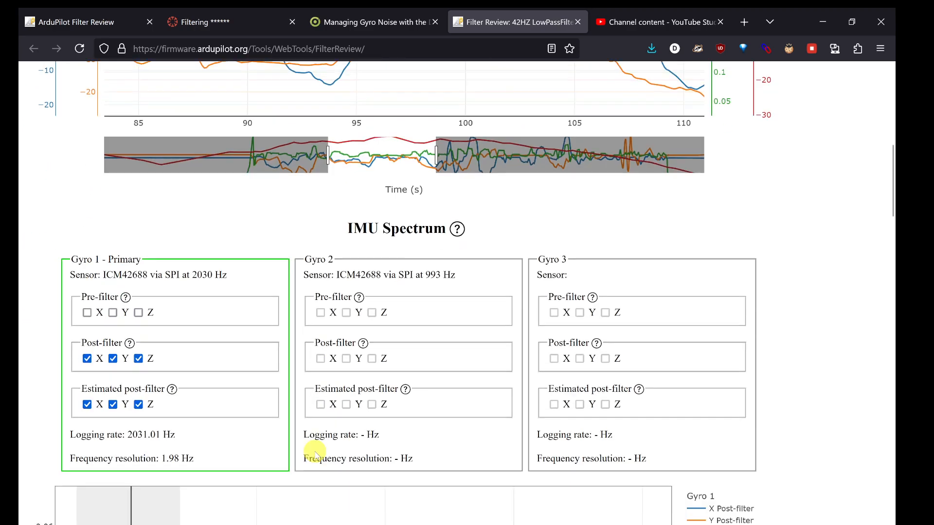
pyautogui.scroll(-3, 315, 451)
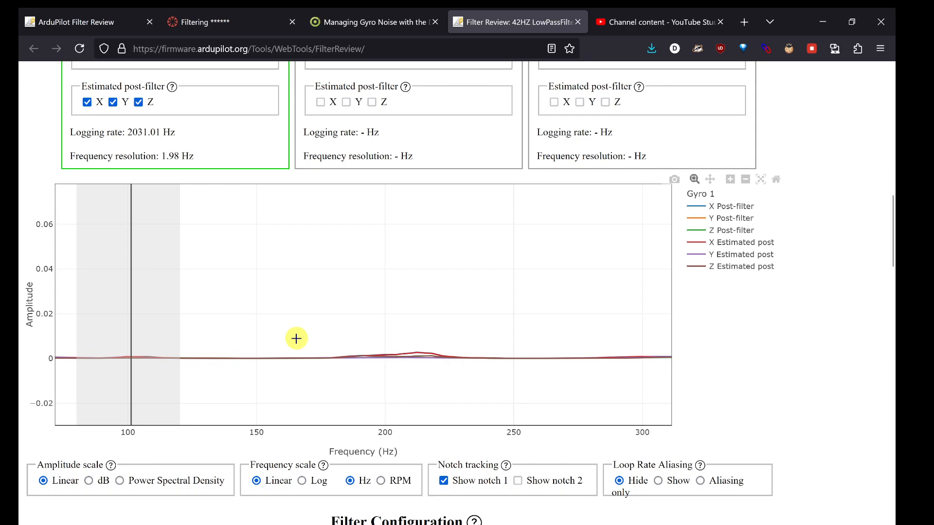
pyautogui.scroll(4, 296, 339)
pyautogui.scroll(-5, 298, 340)
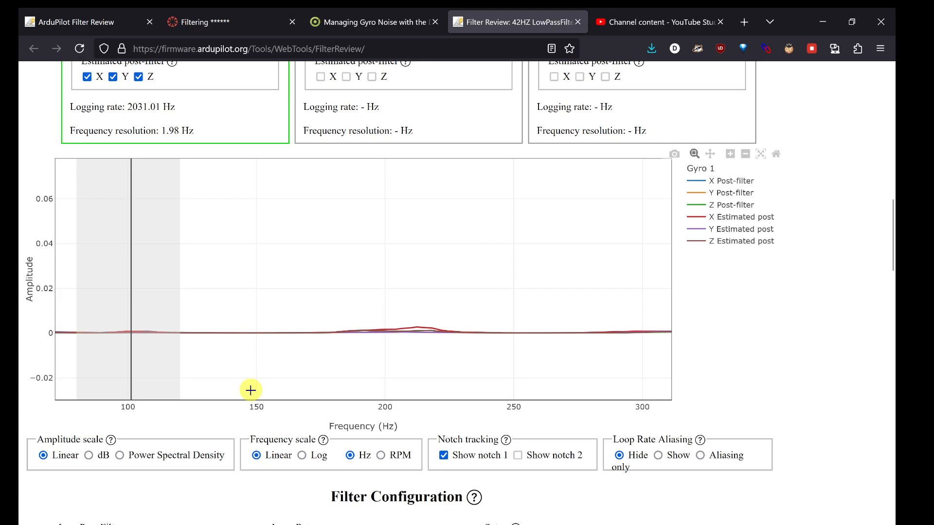
# Show the Filtering assignment page and highlight the requirement for log graph screenshots
pyautogui.click(235, 21)
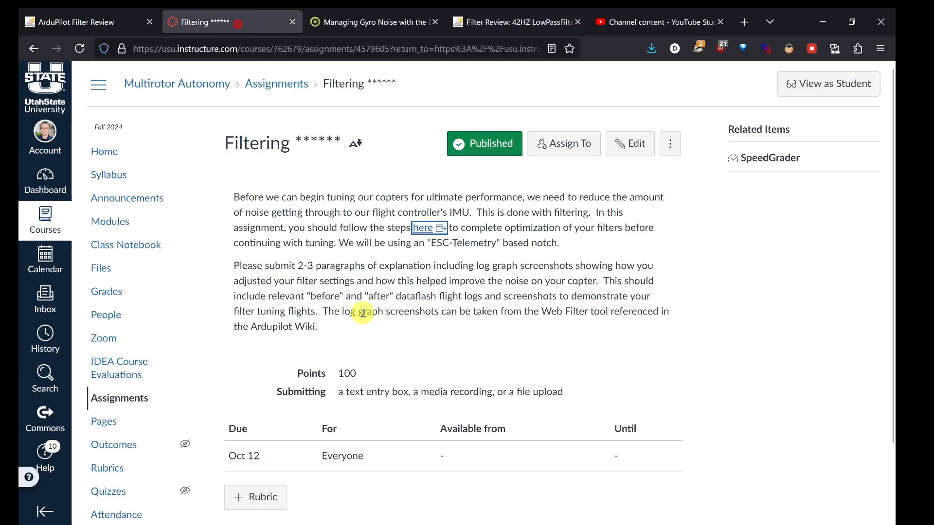
pyautogui.moveTo(335, 265); pyautogui.dragTo(571, 268)
pyautogui.click(483, 265)
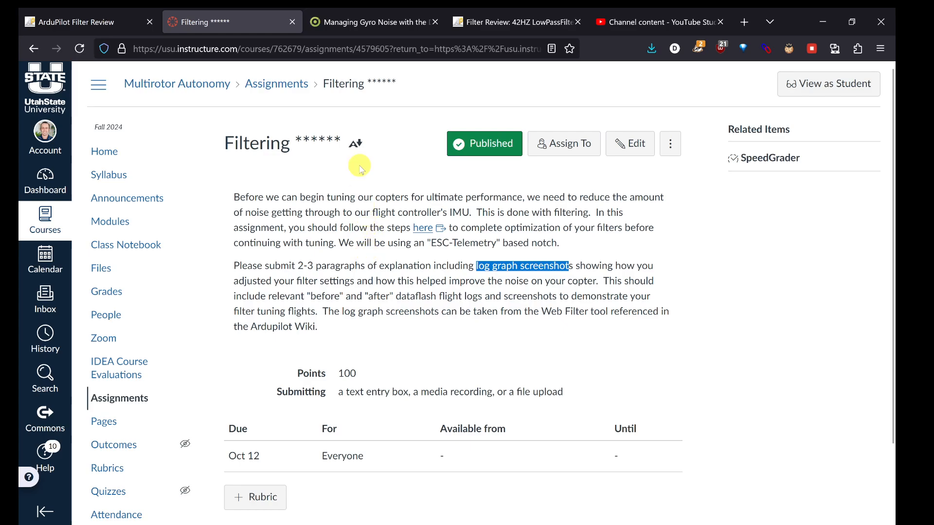
# Go through the ArduPilot gyro noise page's Notch Filter Setup Overview and follow its link to Checking Notch Filter Effectiveness
pyautogui.click(380, 22)
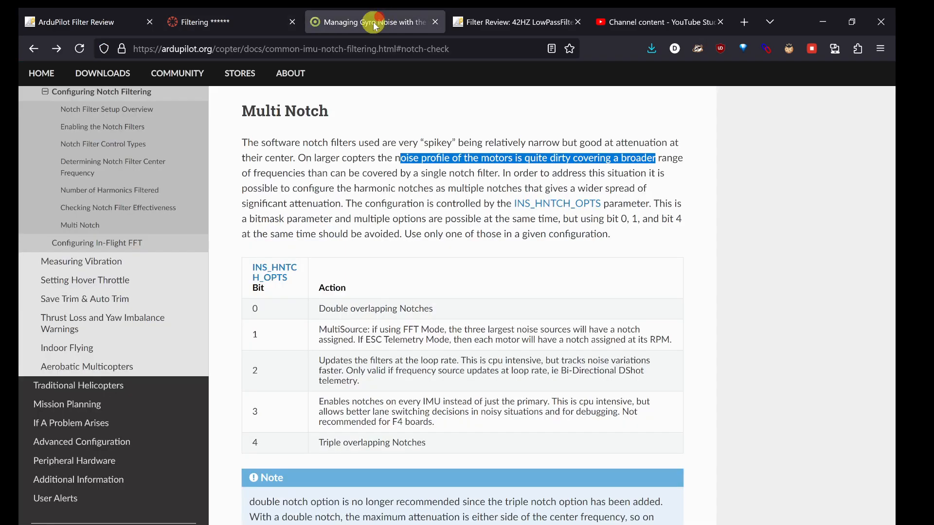
pyautogui.click(39, 51)
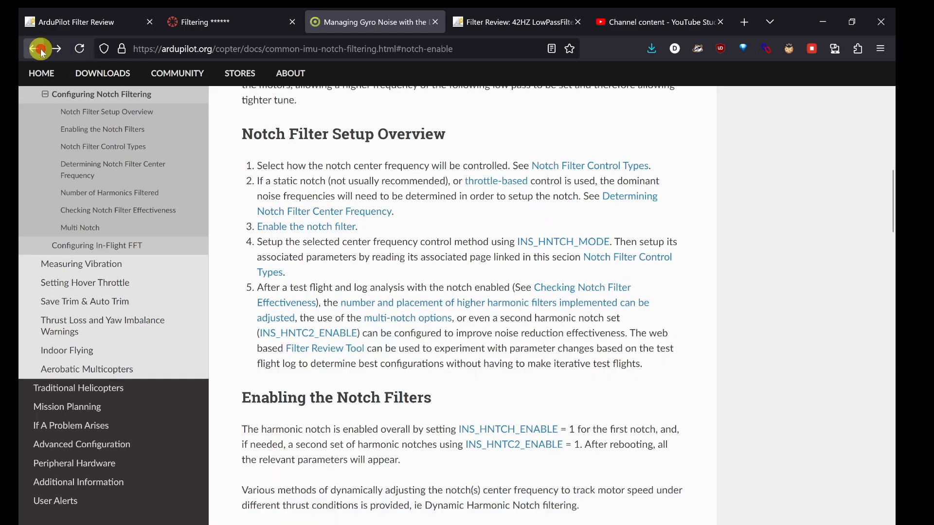
pyautogui.click(563, 289)
pyautogui.scroll(20, 439, 258)
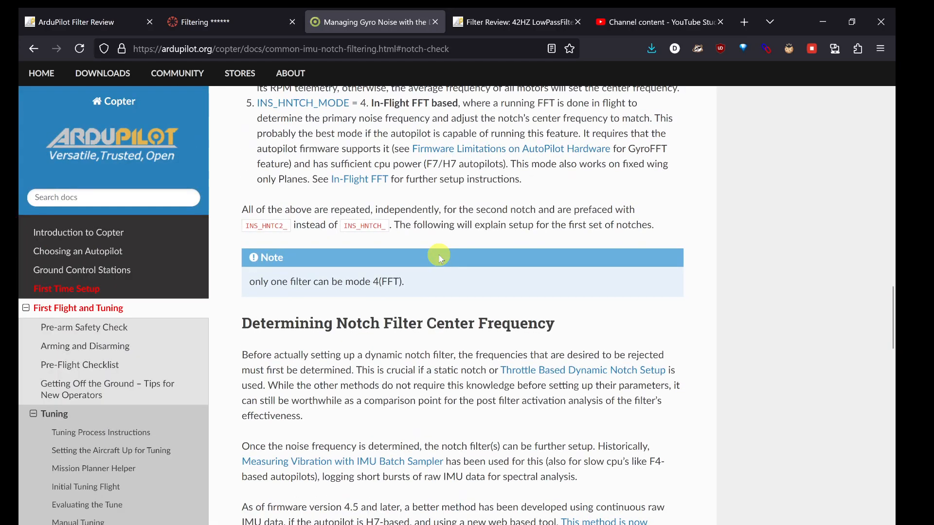
pyautogui.scroll(15, 439, 258)
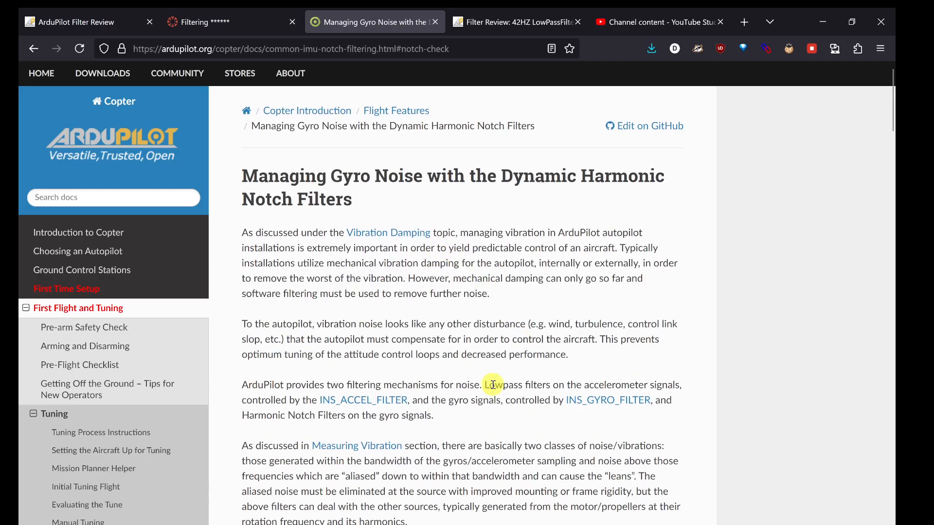
pyautogui.scroll(-6, 491, 386)
pyautogui.scroll(-8, 491, 386)
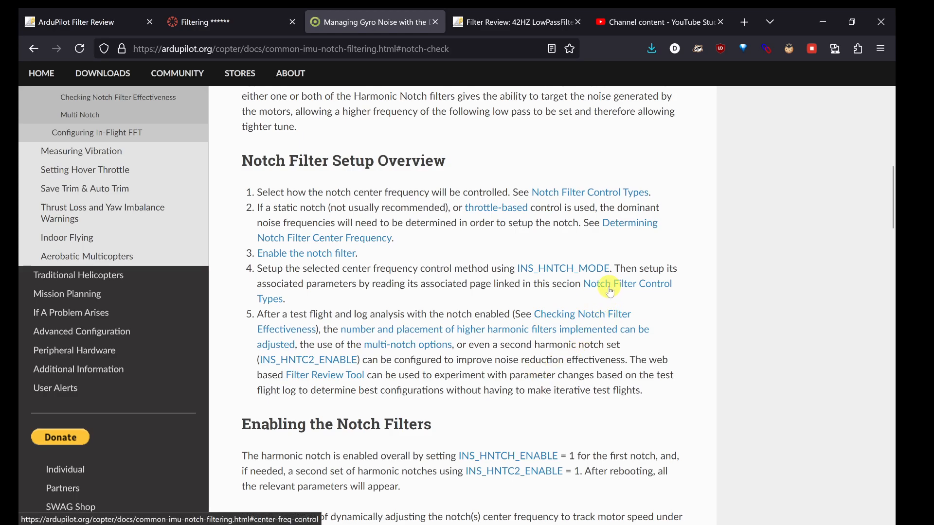
pyautogui.click(611, 292)
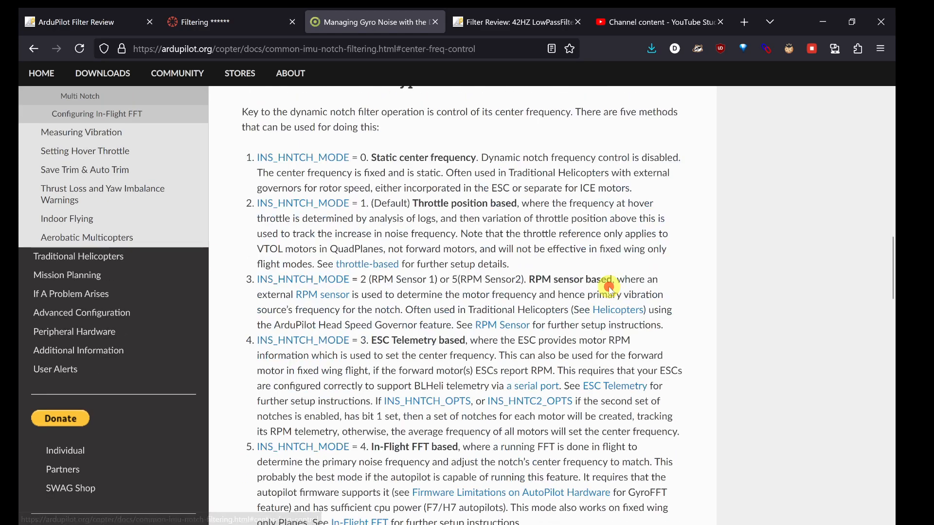
pyautogui.click(34, 51)
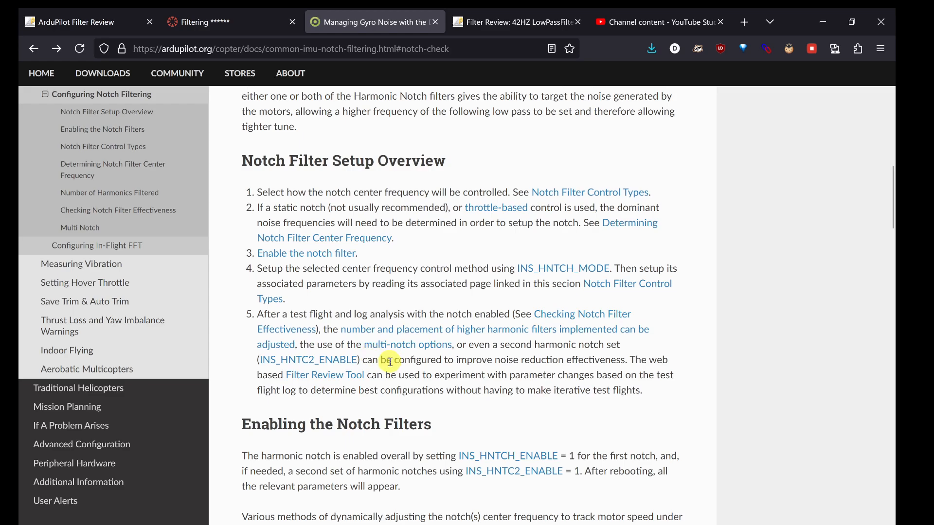
pyautogui.click(545, 317)
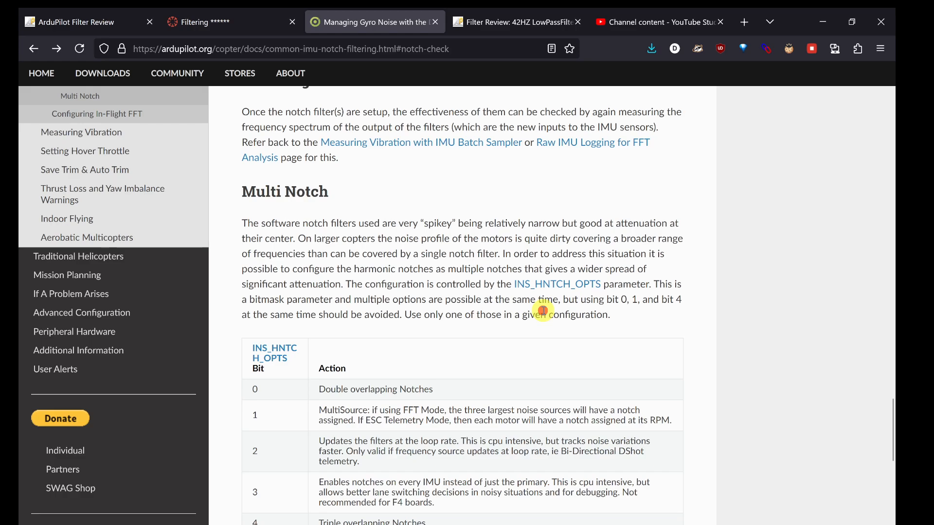
pyautogui.scroll(1, 448, 300)
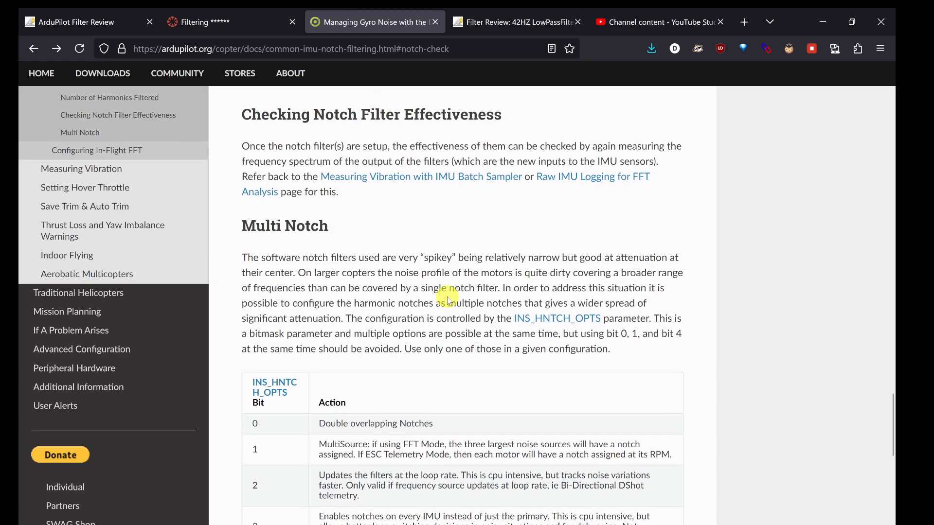
# Open the Raw IMU Logging for FFT Analysis page, read the Filter Setup Process and highlight the instruction to clear INS_RAW_LOG_OPT
pyautogui.click(551, 175)
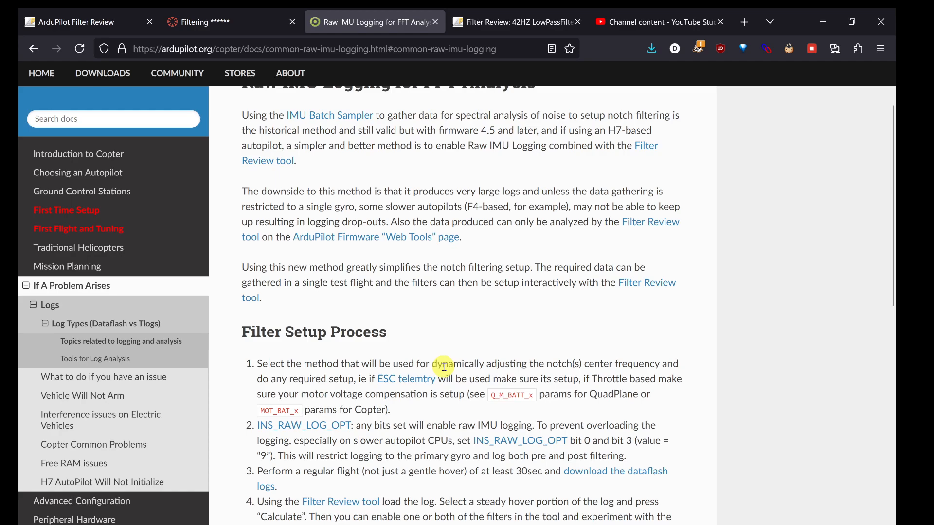
pyautogui.scroll(-3, 309, 334)
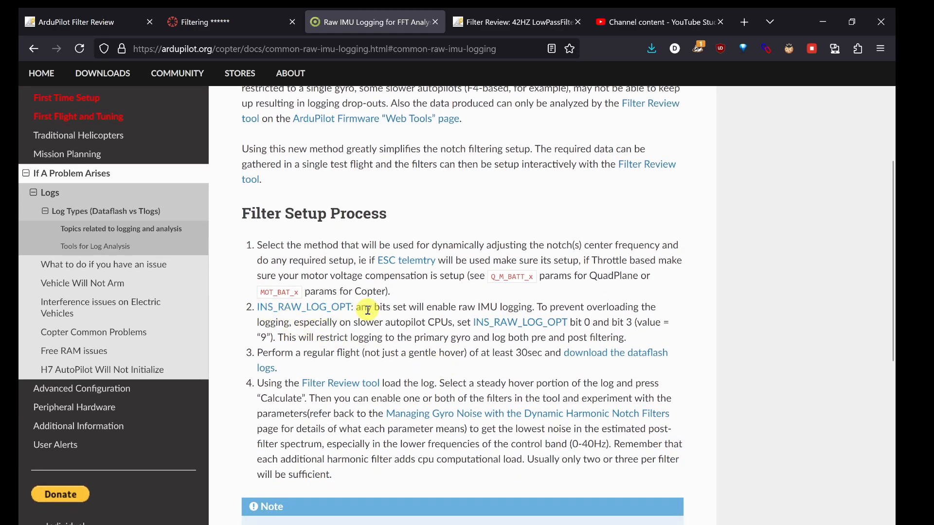
pyautogui.click(406, 333)
pyautogui.scroll(-1, 406, 335)
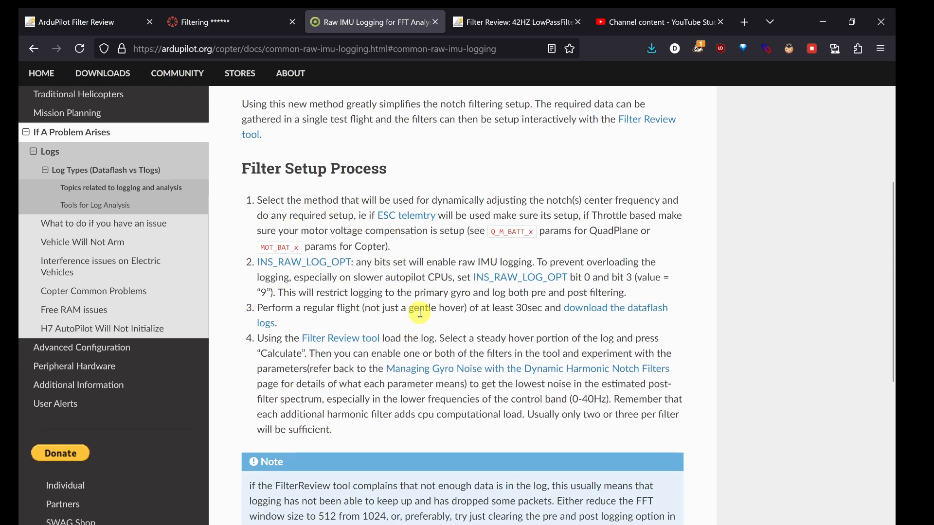
pyautogui.scroll(-4, 420, 313)
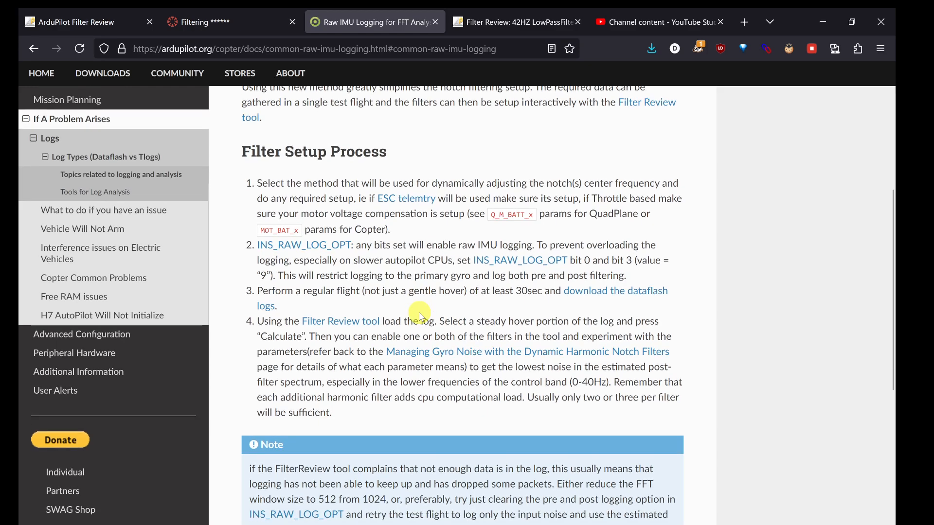
pyautogui.scroll(-3, 420, 316)
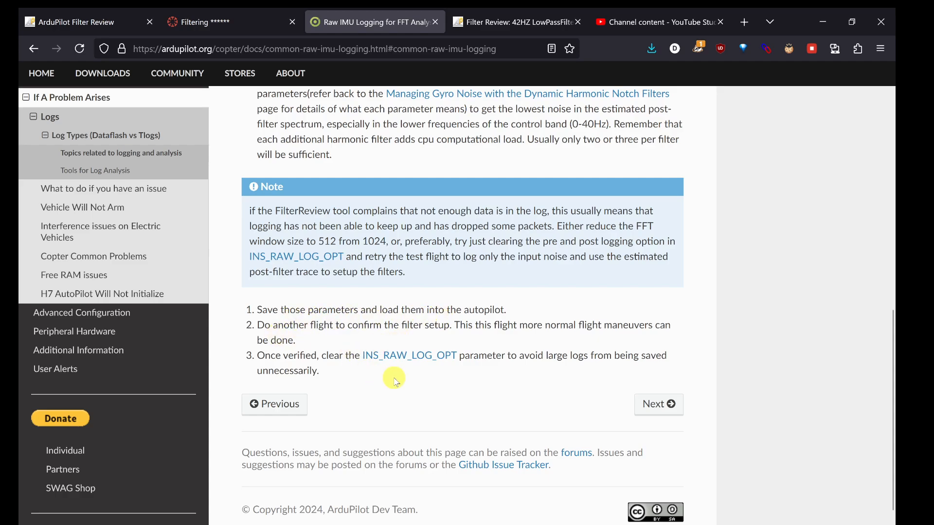
pyautogui.click(321, 359)
pyautogui.moveTo(322, 358); pyautogui.dragTo(559, 356)
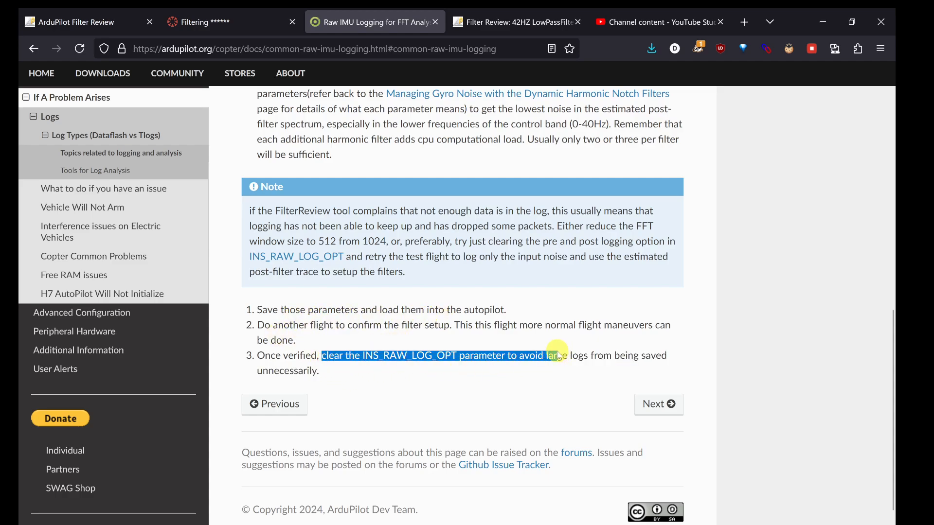
pyautogui.click(582, 360)
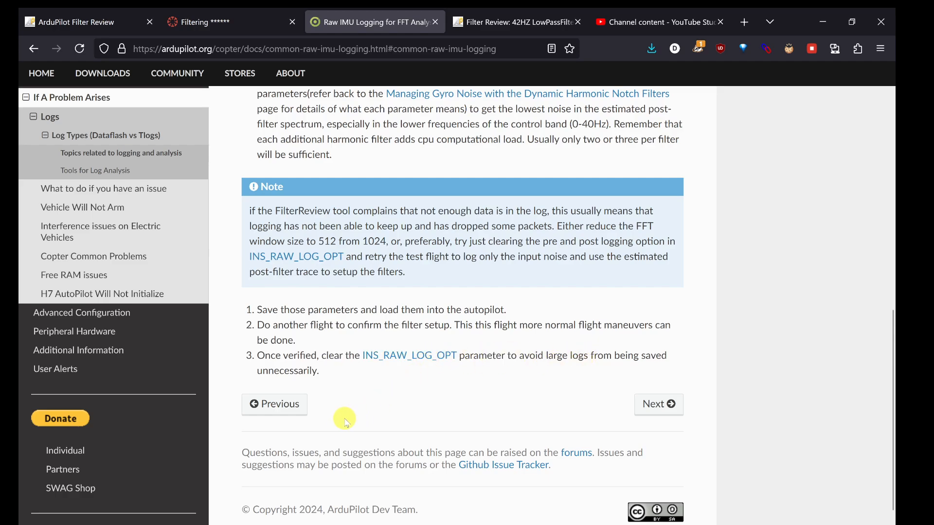
# Switch to Mission Planner, search the parameters for INS_RAW and clear all bitmask options of INS_RAW_LOG_OPT so its value is 0
pyautogui.click(236, 524)
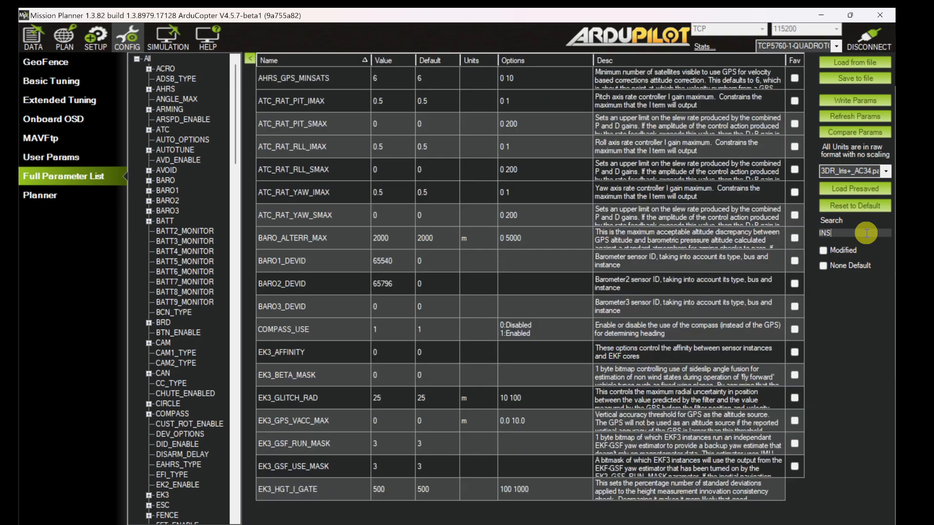
pyautogui.write('_RAW')
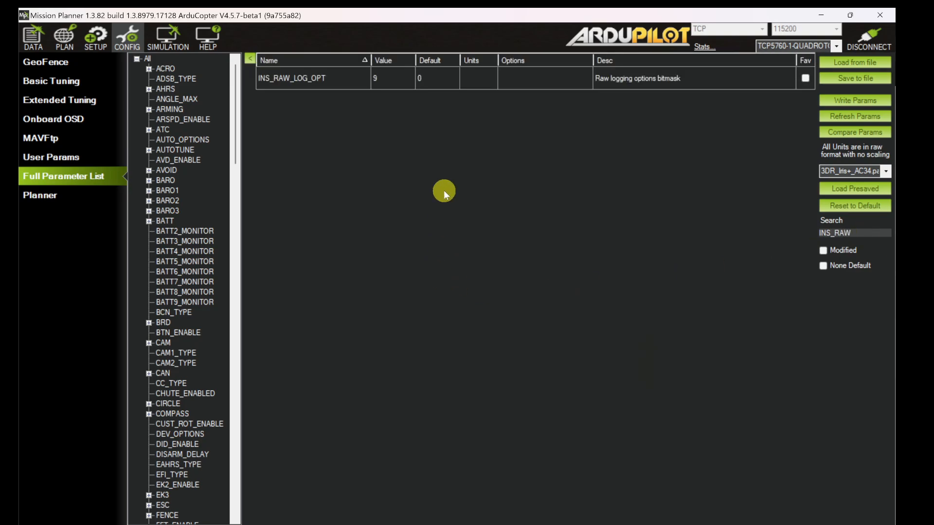
pyautogui.click(410, 77)
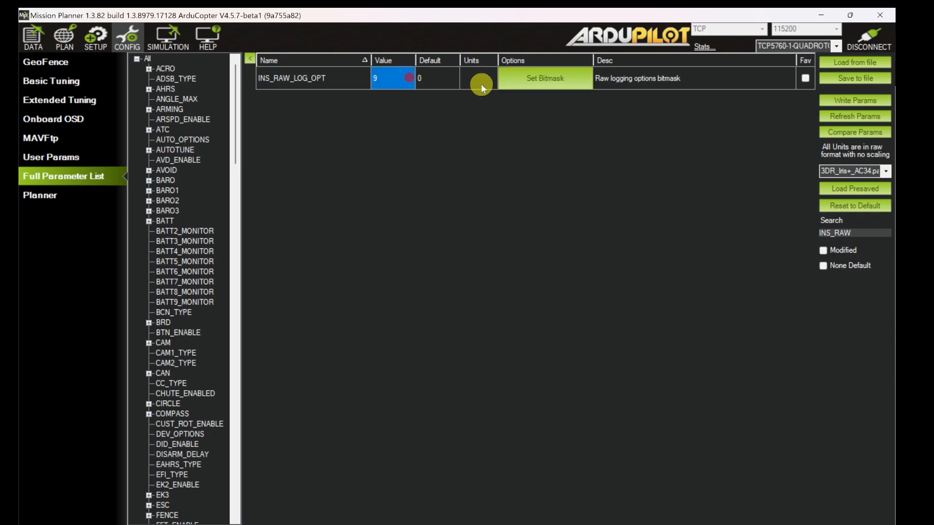
pyautogui.click(536, 78)
pyautogui.click(247, 88)
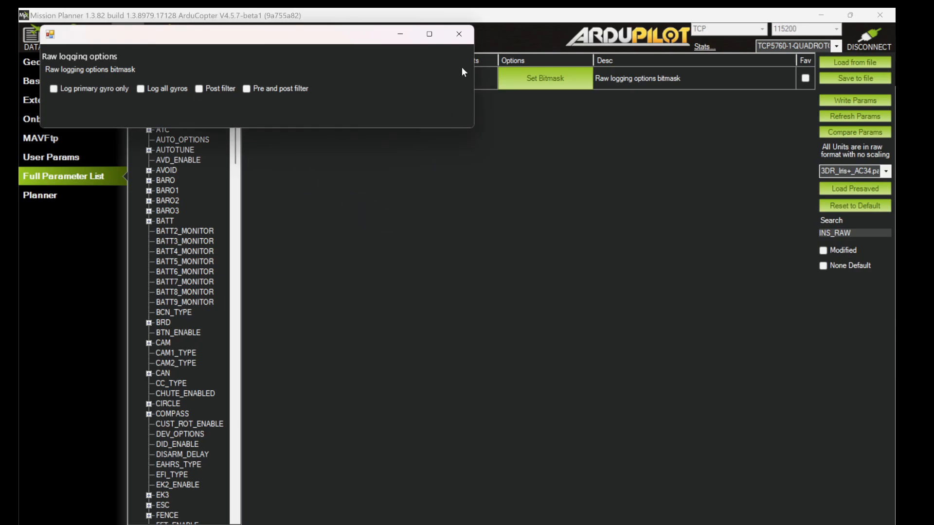
pyautogui.click(459, 34)
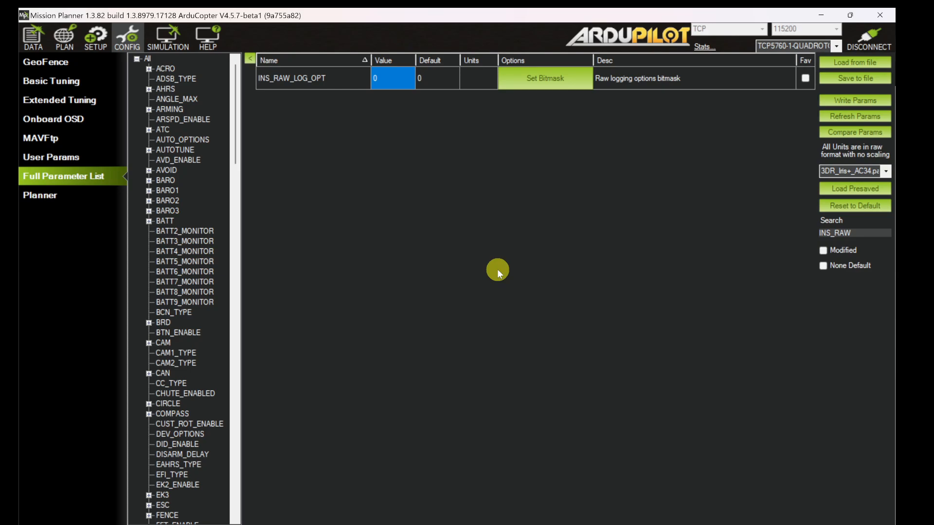
# Switch back to the ArduCopter Filtering Setup checklist in Word
pyautogui.moveTo(194, 523)
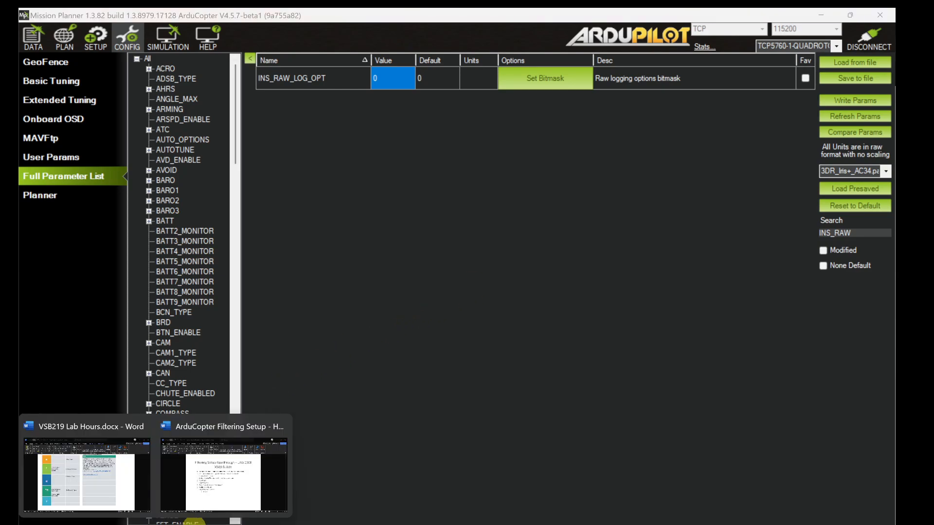
pyautogui.click(182, 479)
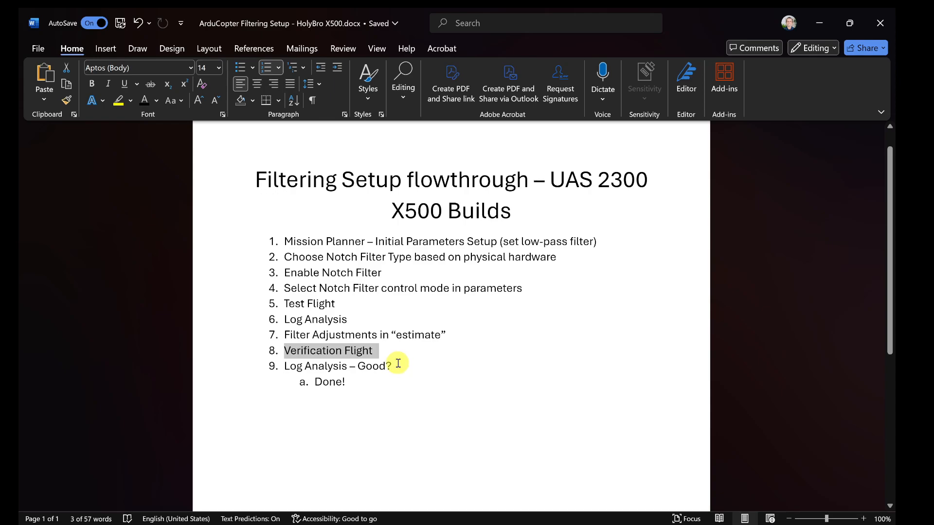